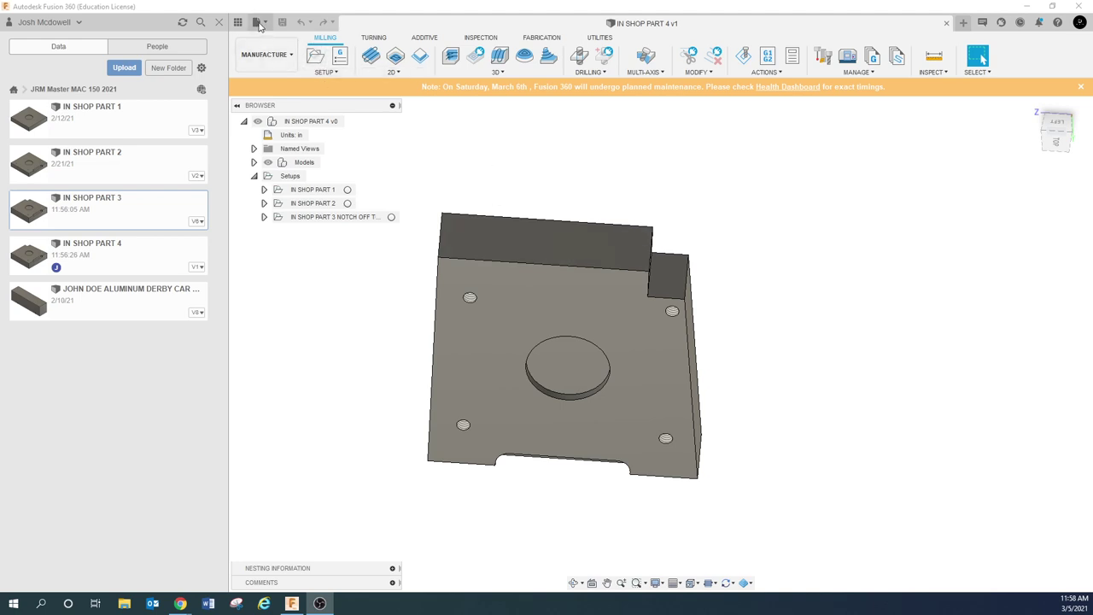
# Open IN SHOP PART 3, cancel a Save As, and close that document
pyautogui.doubleClick(109, 209)
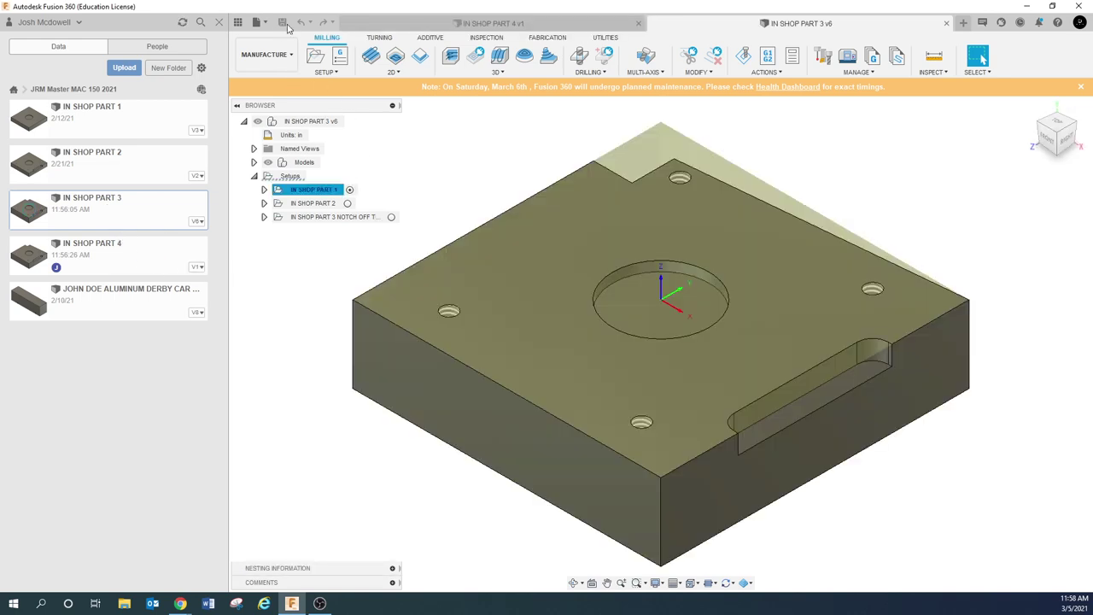
pyautogui.click(259, 22)
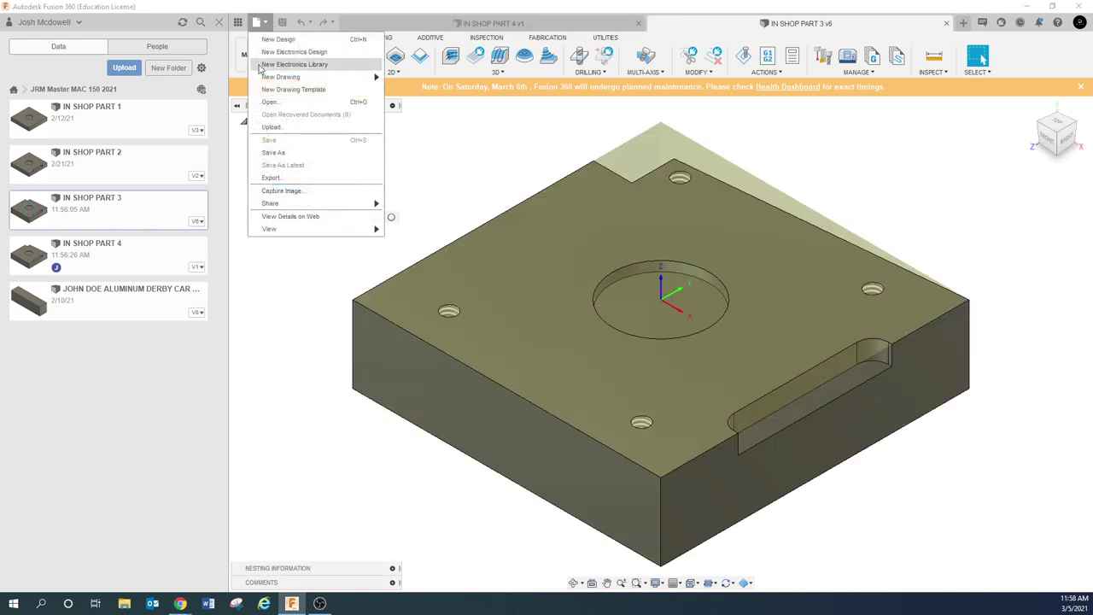
pyautogui.click(273, 152)
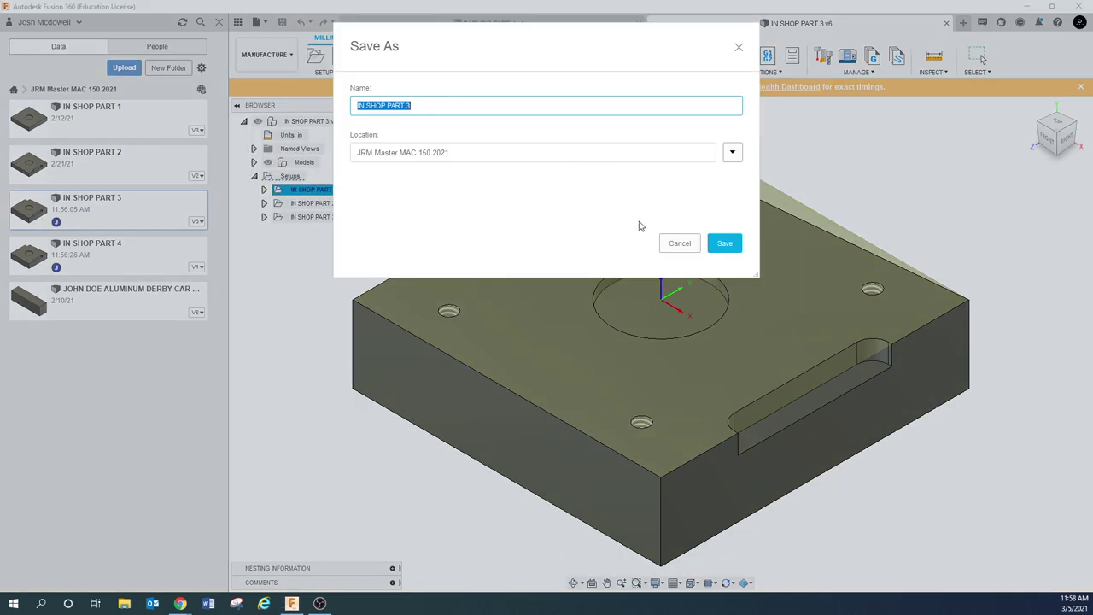
pyautogui.click(679, 242)
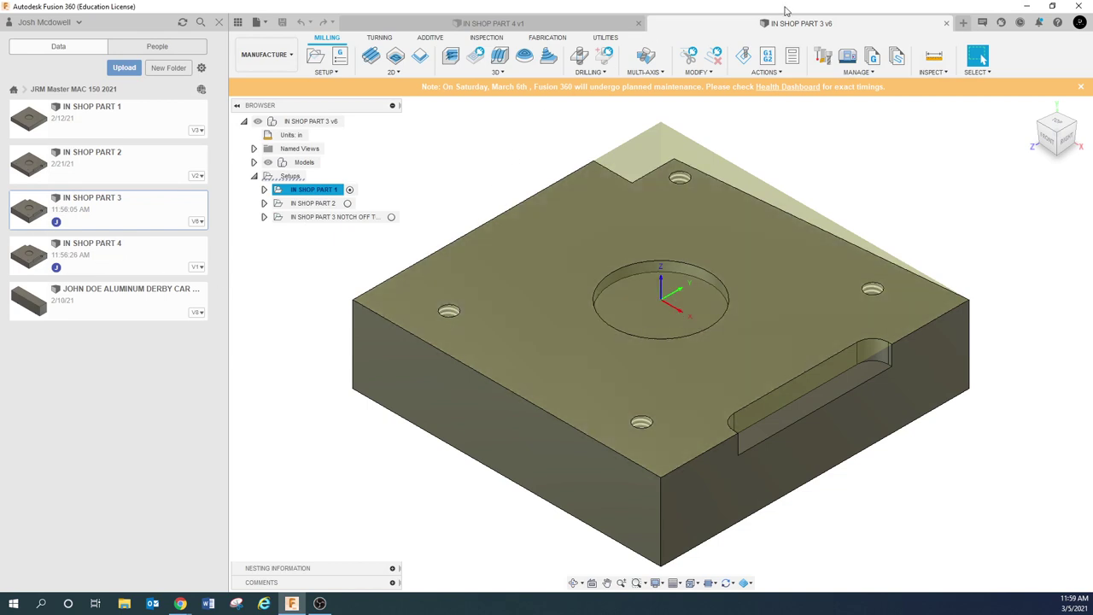
pyautogui.click(946, 23)
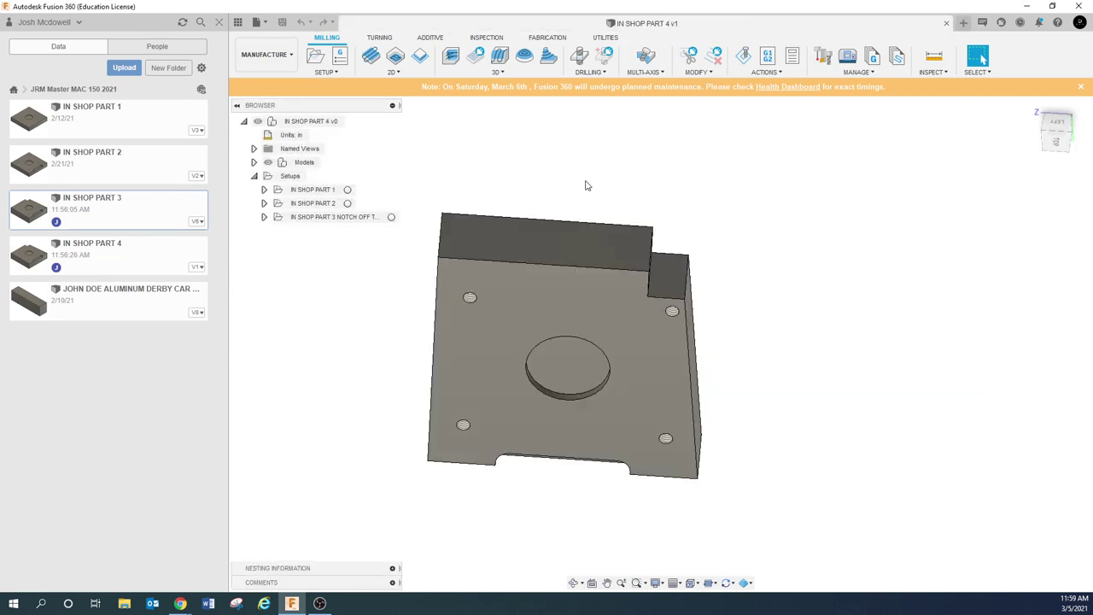
# Dismiss the maintenance notice and orbit the part to a top-down angle
pyautogui.click(1080, 86)
pyautogui.keyDown('shift'); pyautogui.moveTo(500, 202); pyautogui.dragTo(457, 335, button='middle'); pyautogui.keyUp('shift')
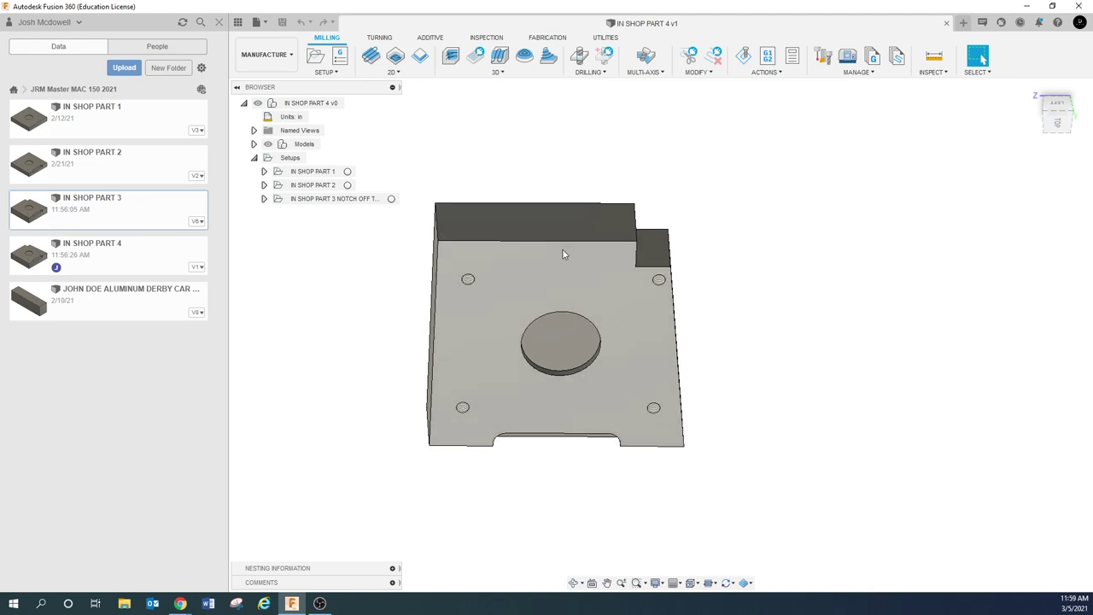
pyautogui.keyDown('shift'); pyautogui.moveTo(556, 243); pyautogui.dragTo(578, 342, button='middle'); pyautogui.keyUp('shift')
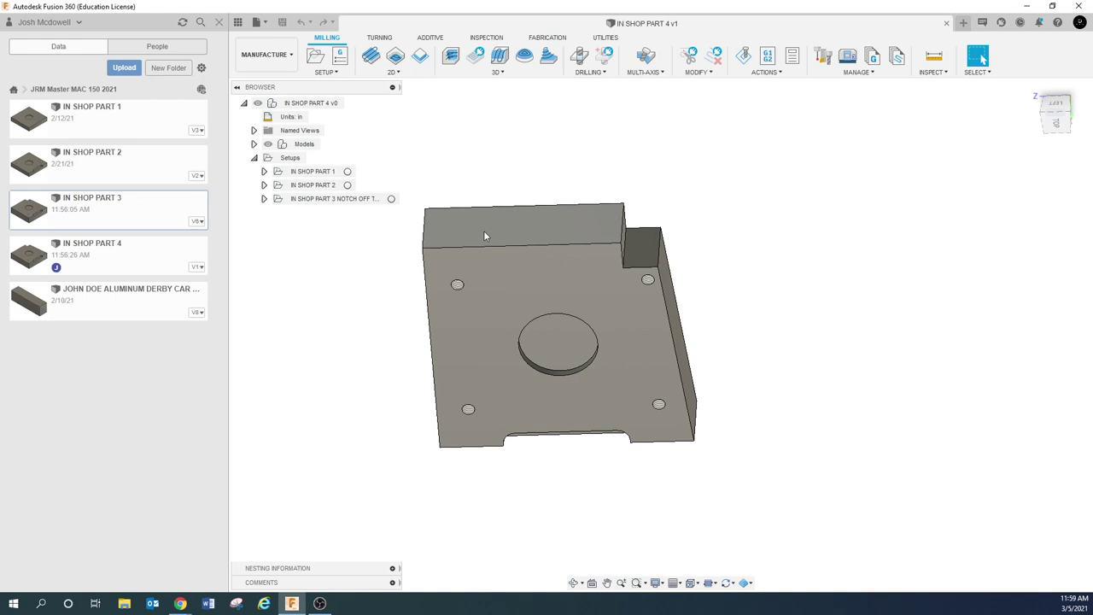
pyautogui.rightClick(484, 236)
pyautogui.press('Escape')
pyautogui.click(398, 141)
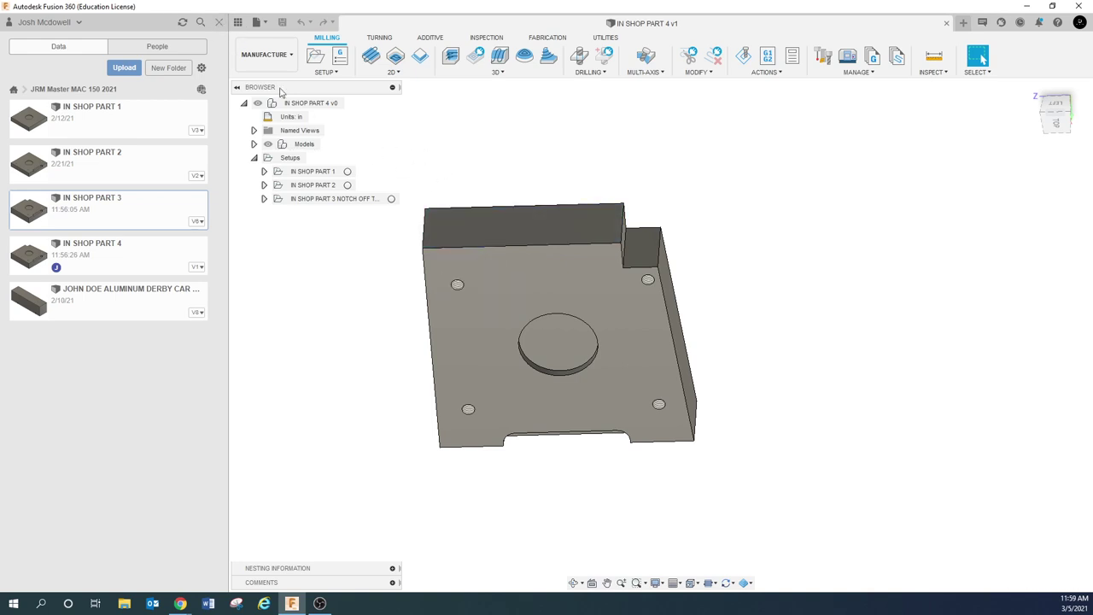
# Hide the Data panel and switch to the Design workspace
pyautogui.click(219, 22)
pyautogui.click(35, 53)
pyautogui.click(34, 81)
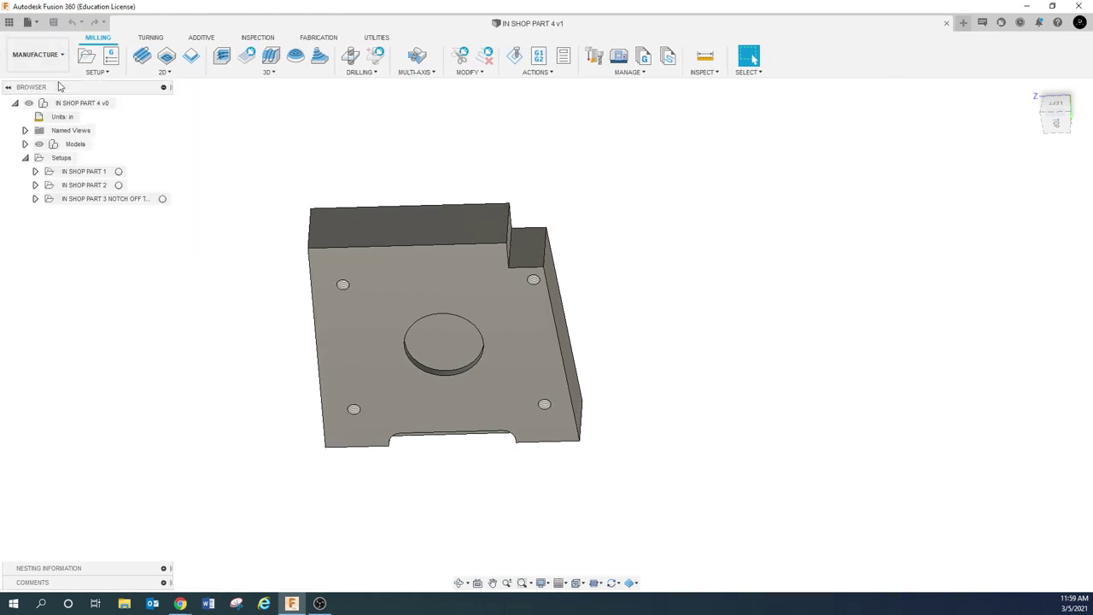
# Start a new sketch on the part's top face from the right-click menu
pyautogui.click(419, 222)
pyautogui.rightClick(418, 220)
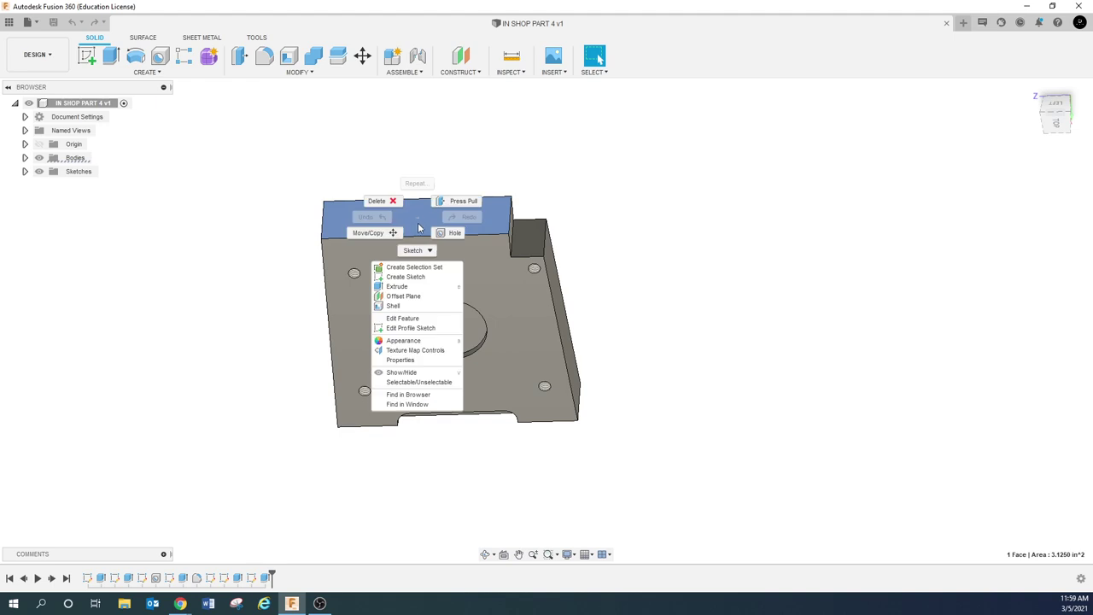
pyautogui.press('Escape')
pyautogui.rightClick(415, 227)
pyautogui.moveTo(418, 267)
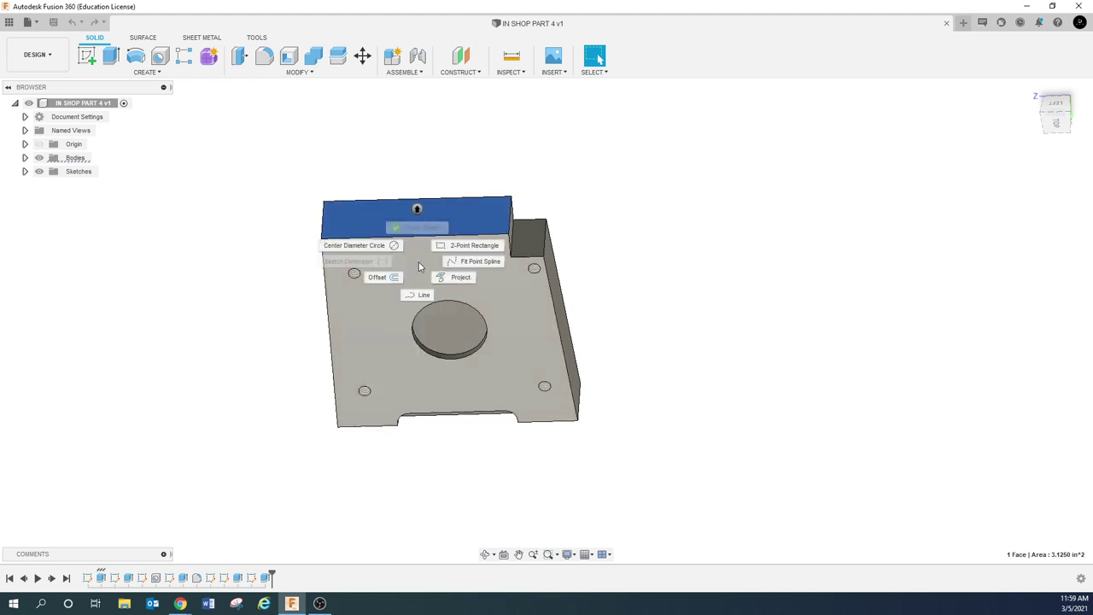
pyautogui.click(424, 294)
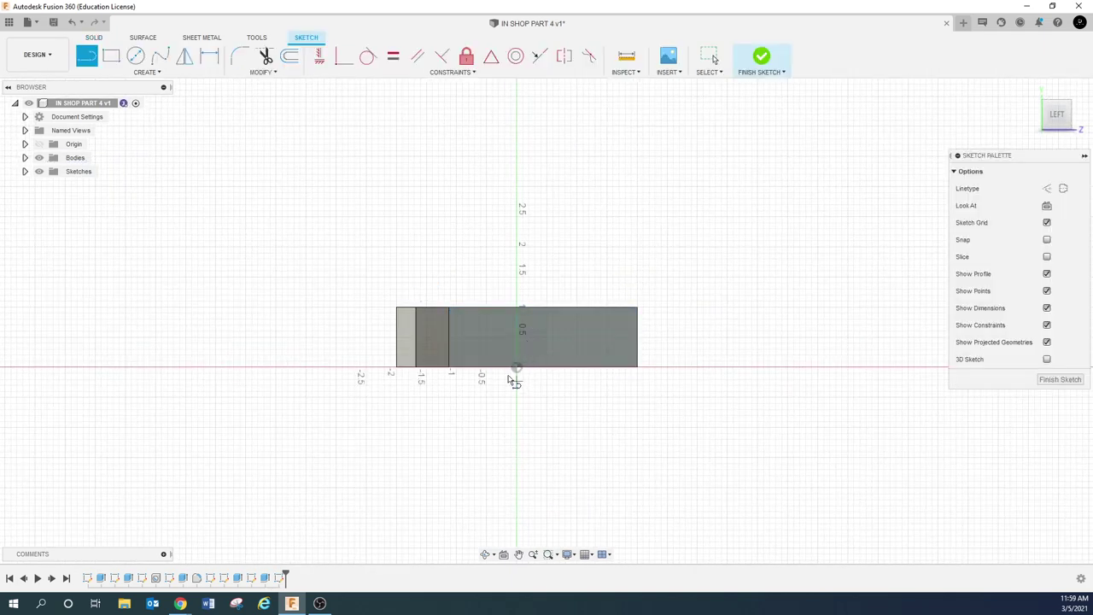
# Pan the whole part into view and look at it from the LEFT side
pyautogui.scroll(2, 515, 334)
pyautogui.moveTo(542, 344)
pyautogui.keyDown('shift'); pyautogui.mouseDown(button='middle')
pyautogui.moveTo(535, 436)
pyautogui.moveTo(624, 507)
pyautogui.moveTo(666, 474)
pyautogui.moveTo(663, 450)
pyautogui.mouseUp(button='middle'); pyautogui.keyUp('shift')
pyautogui.press('l')
pyautogui.click(520, 555)
pyautogui.moveTo(437, 437); pyautogui.dragTo(411, 252)
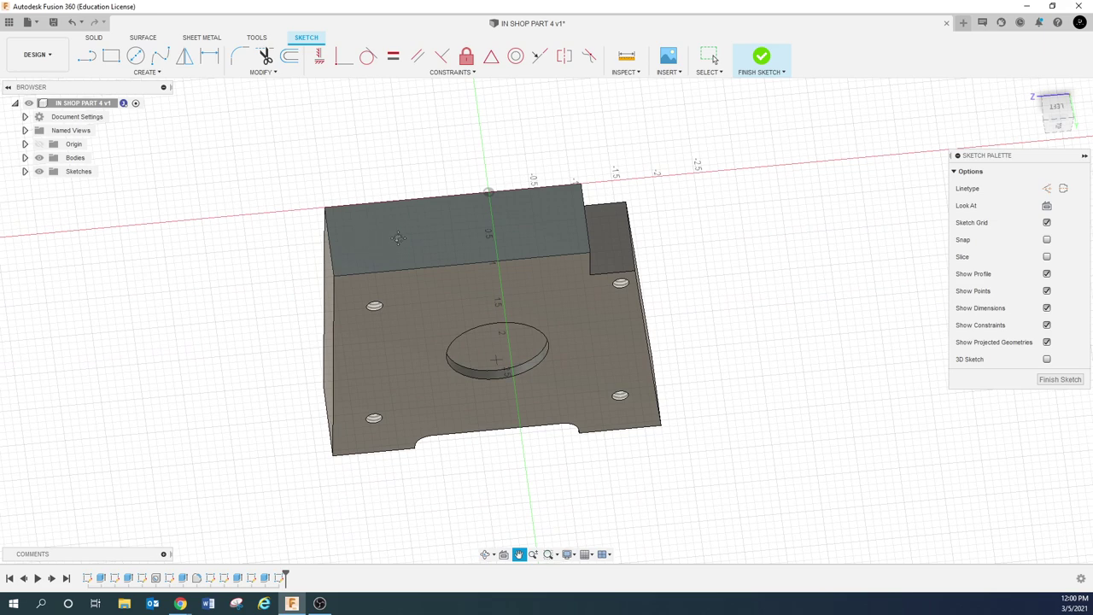
pyautogui.moveTo(861, 273); pyautogui.dragTo(862, 271)
pyautogui.click(1063, 107)
pyautogui.press('l')
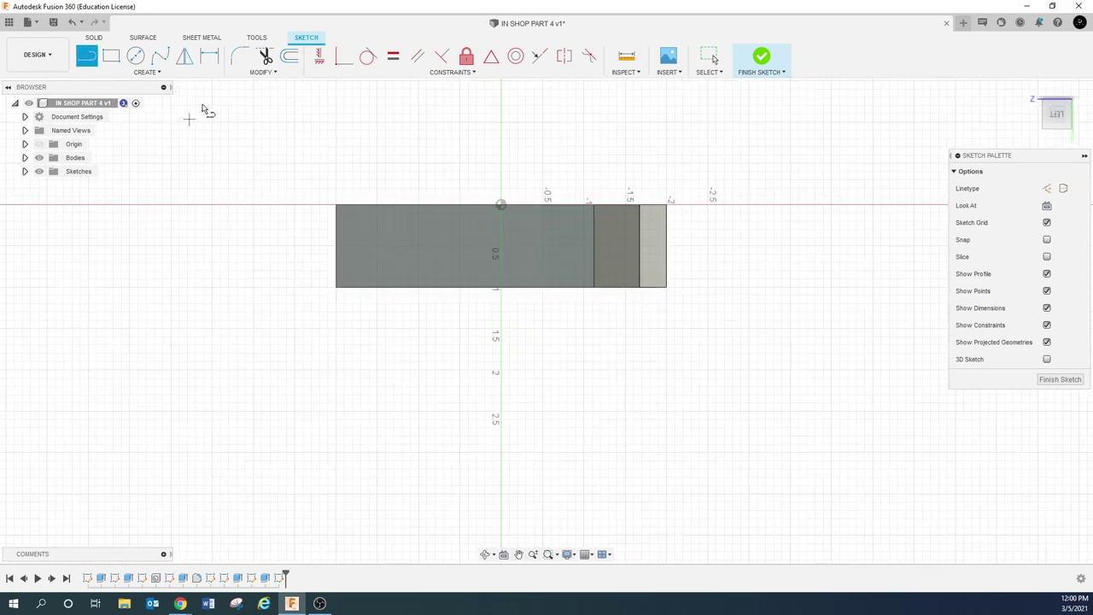
pyautogui.click(190, 79)
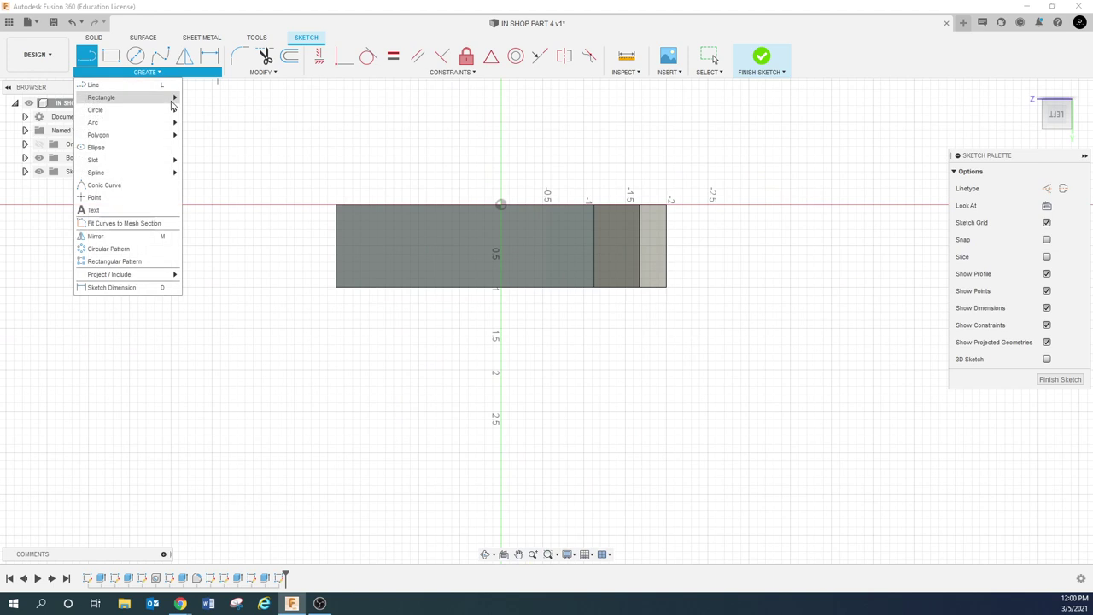
# Add a text frame to the sketch by placing its two opposite corners on the face
pyautogui.click(122, 213)
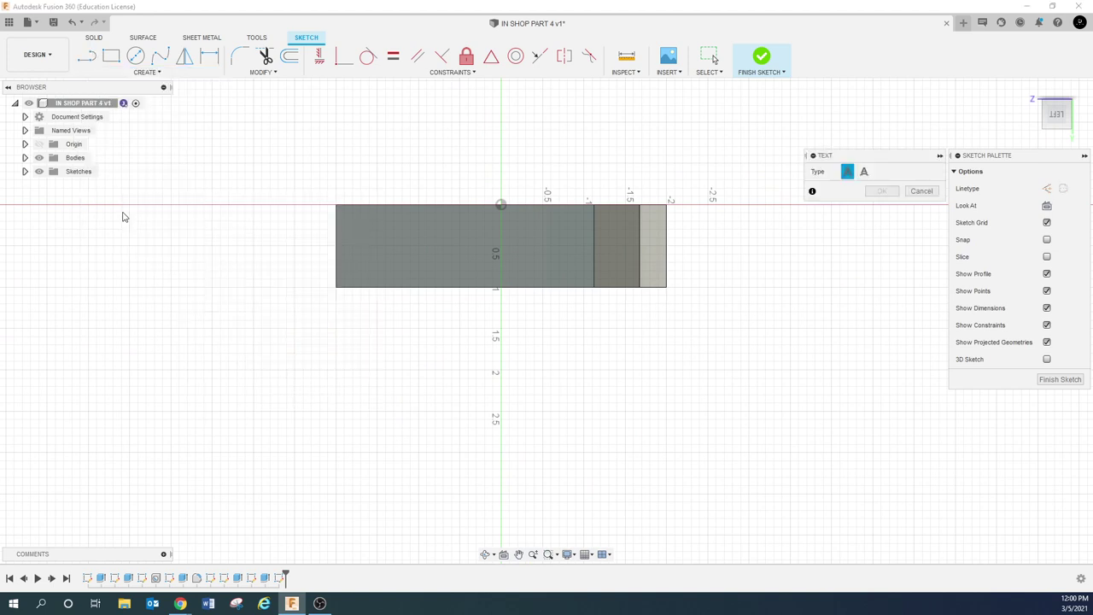
pyautogui.click(367, 223)
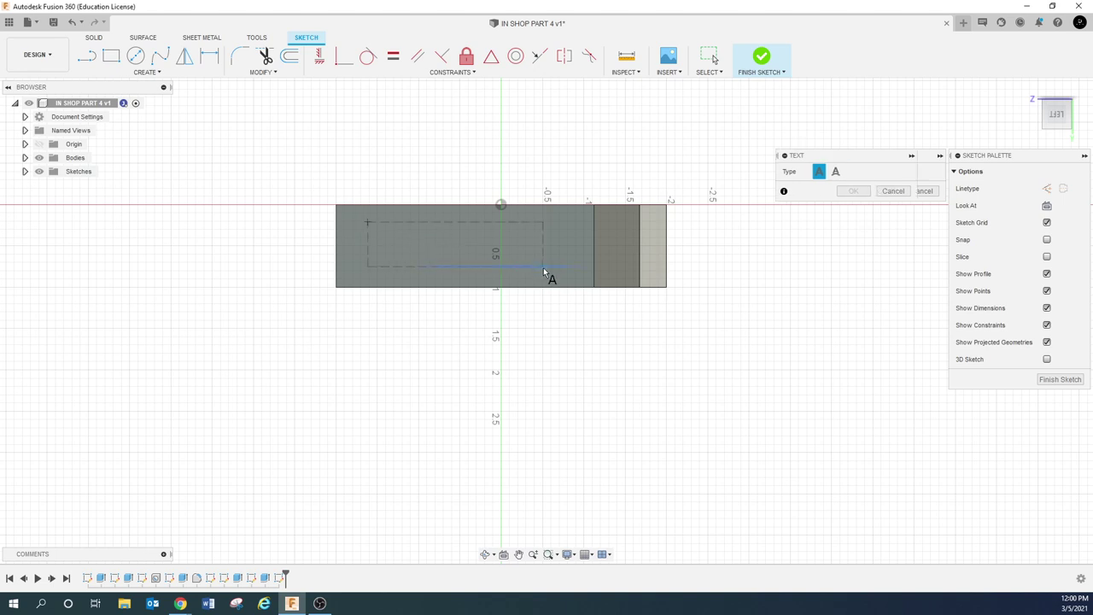
pyautogui.click(543, 271)
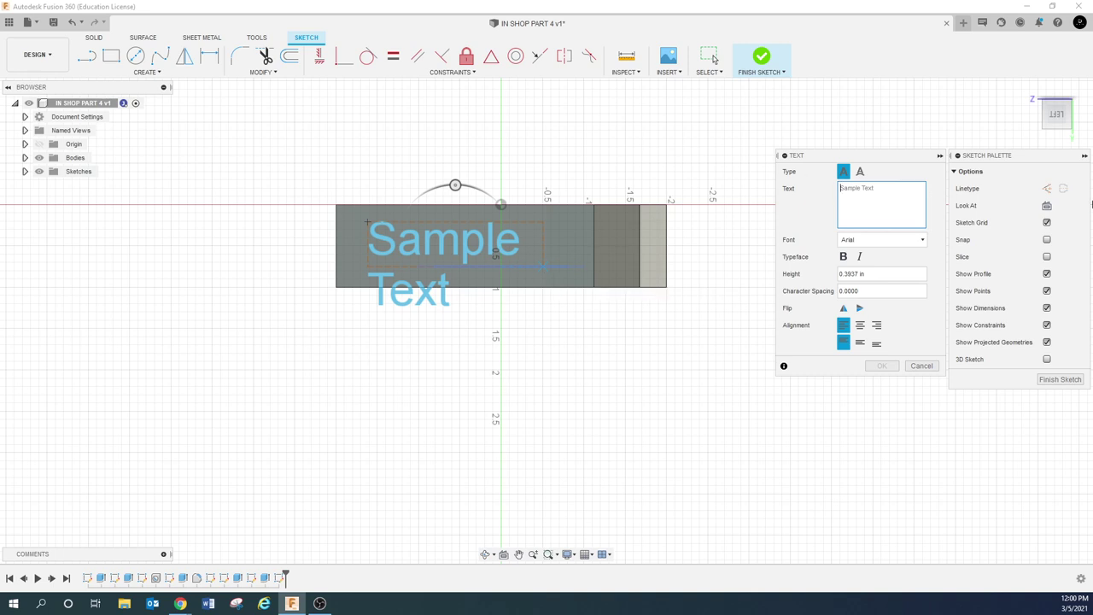
# Replace Sample Text with the user's full name and set the text height to 25
pyautogui.click(851, 225)
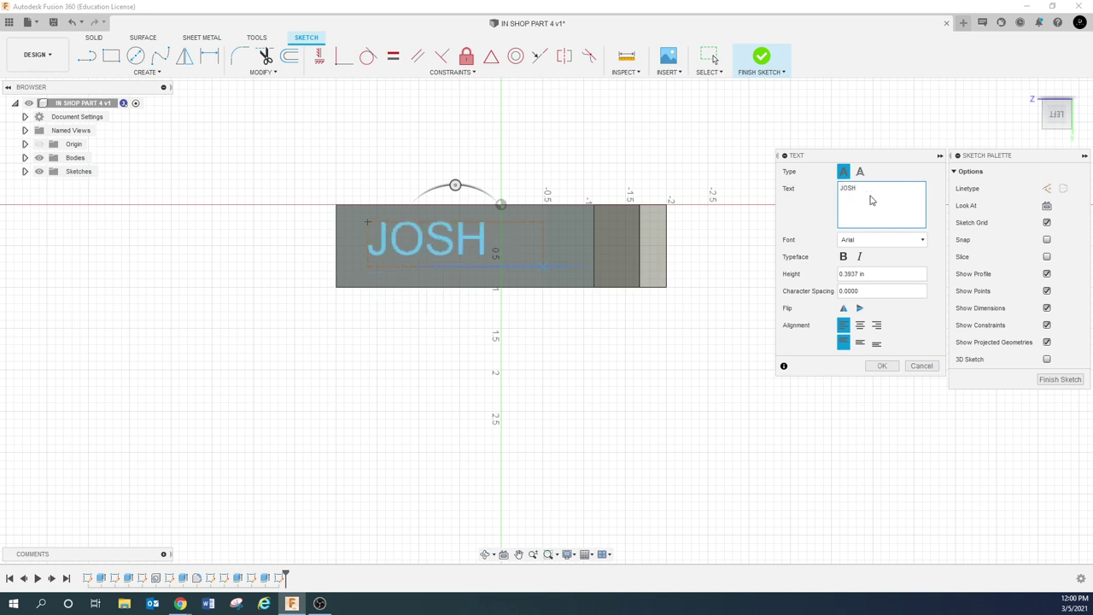
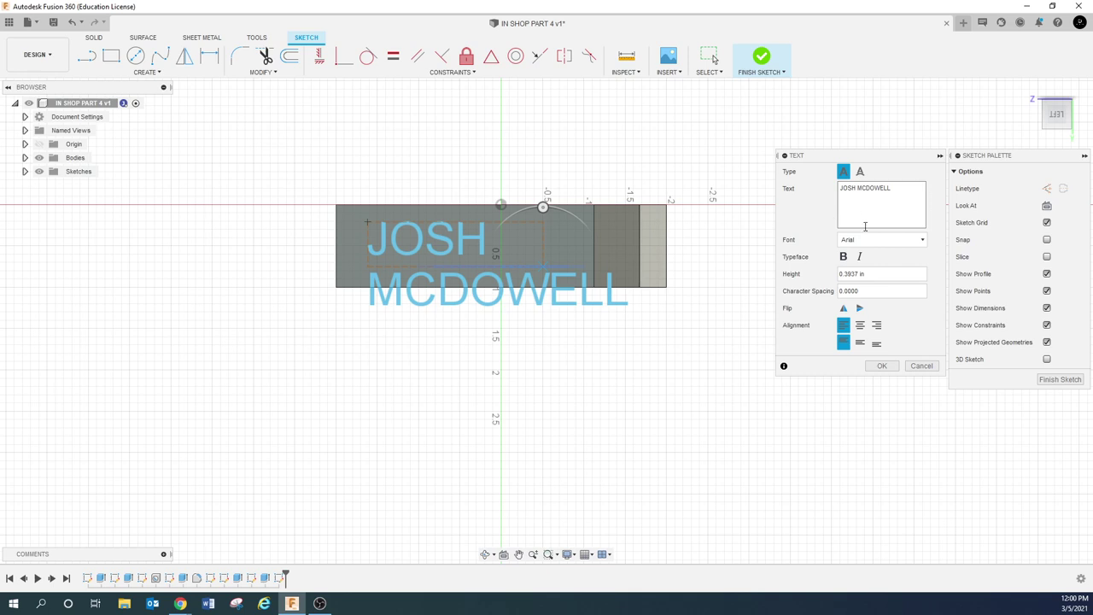
pyautogui.moveTo(880, 275); pyautogui.dragTo(831, 276)
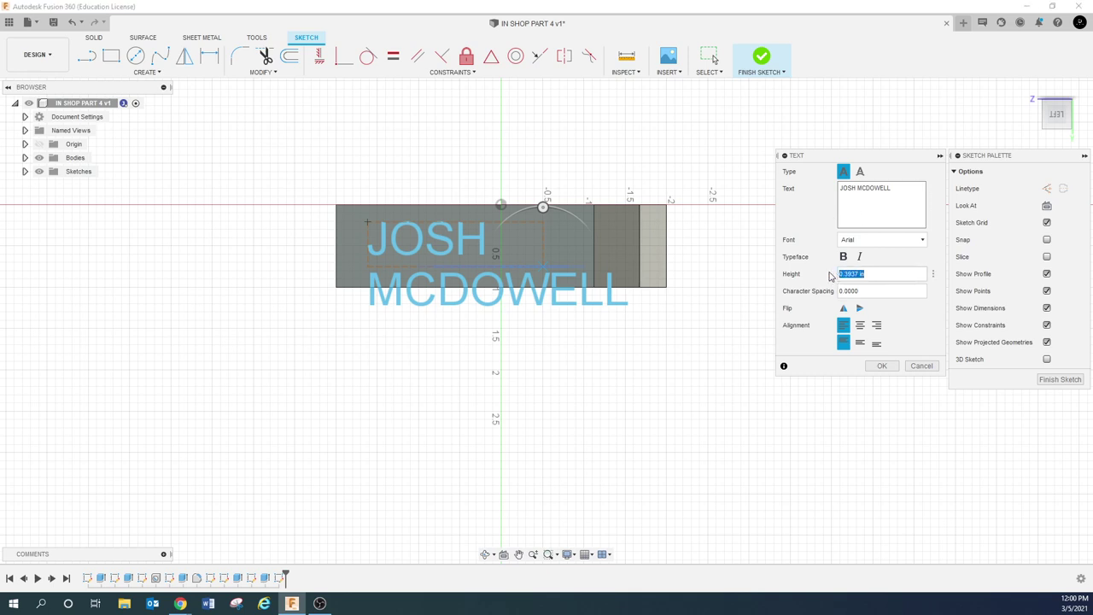
pyautogui.write('25')
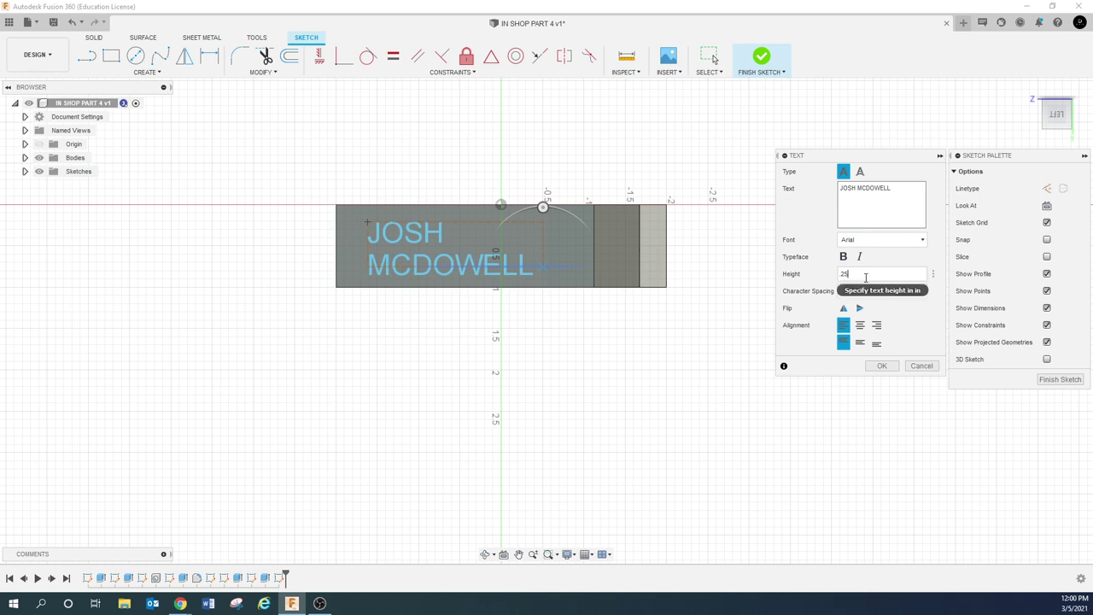
# Centre-align the text and set its font to Arimo
pyautogui.click(859, 326)
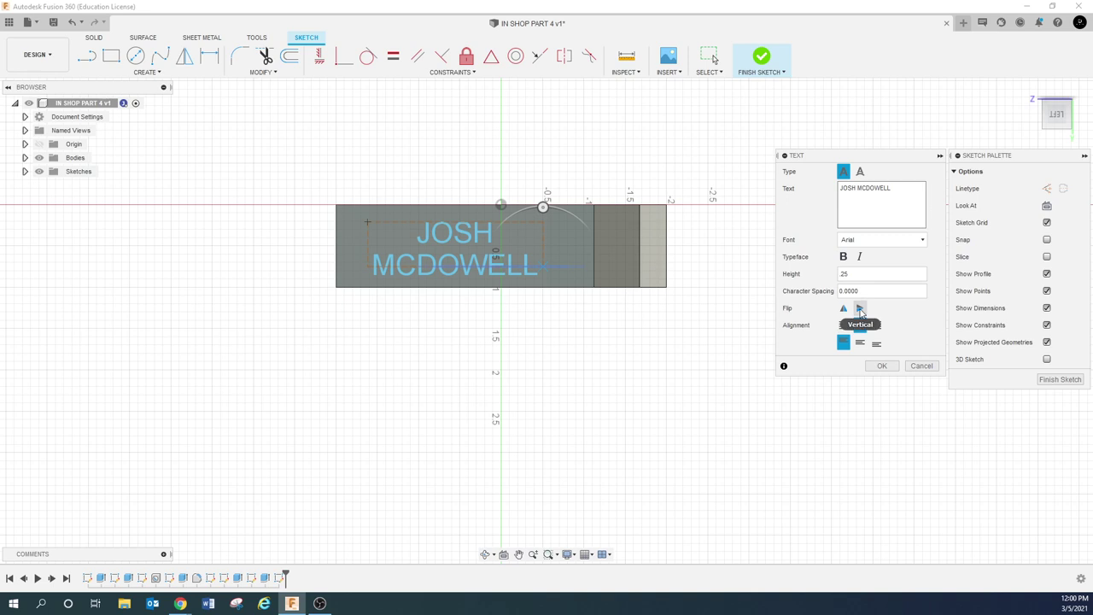
pyautogui.click(888, 249)
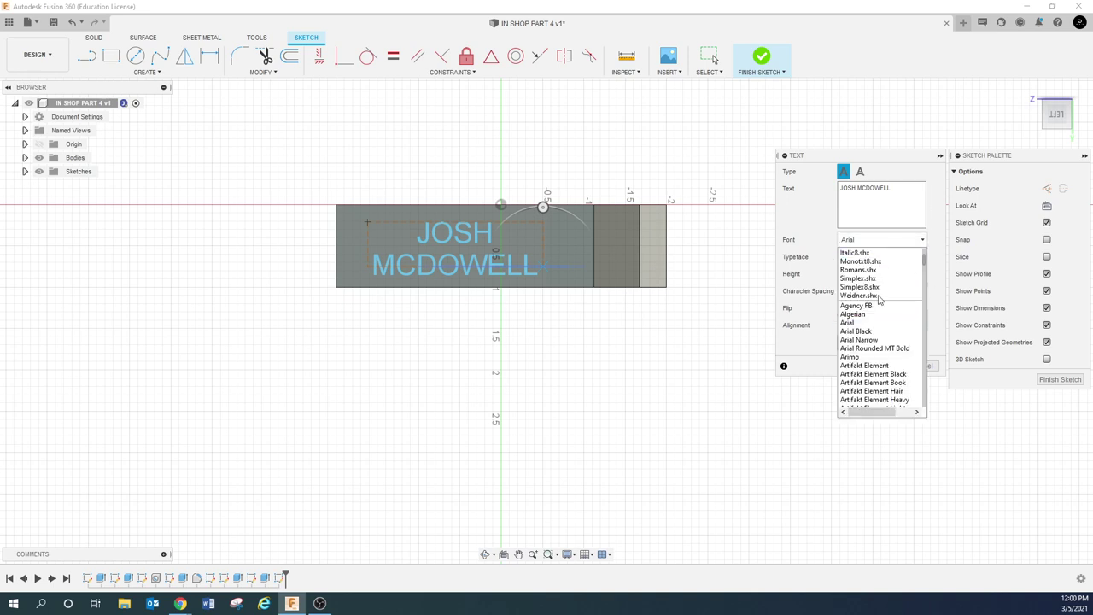
pyautogui.click(864, 365)
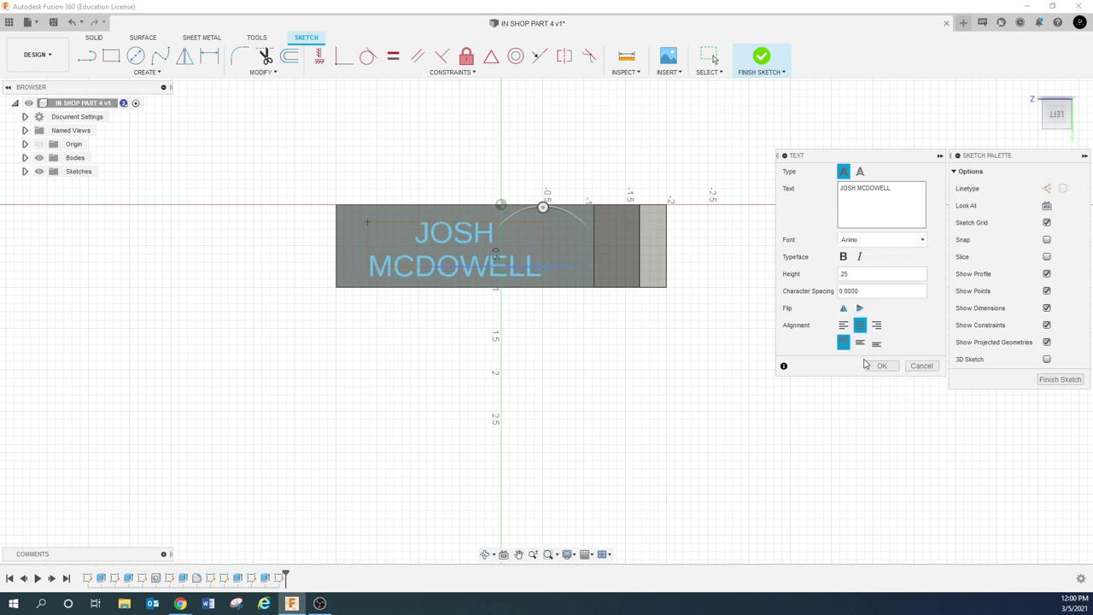
# Try the Ebrima and Gadugi fonts, then settle on Impact for the name
pyautogui.click(861, 243)
pyautogui.scroll(-15, 870, 365)
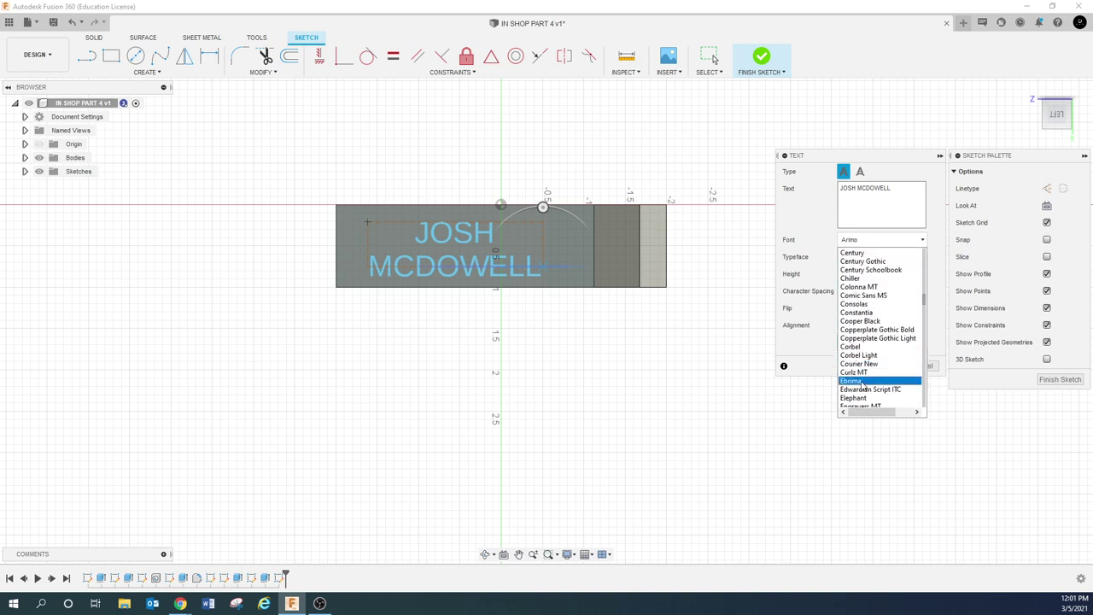
pyautogui.click(862, 381)
pyautogui.click(879, 240)
pyautogui.scroll(-5, 863, 359)
pyautogui.click(859, 376)
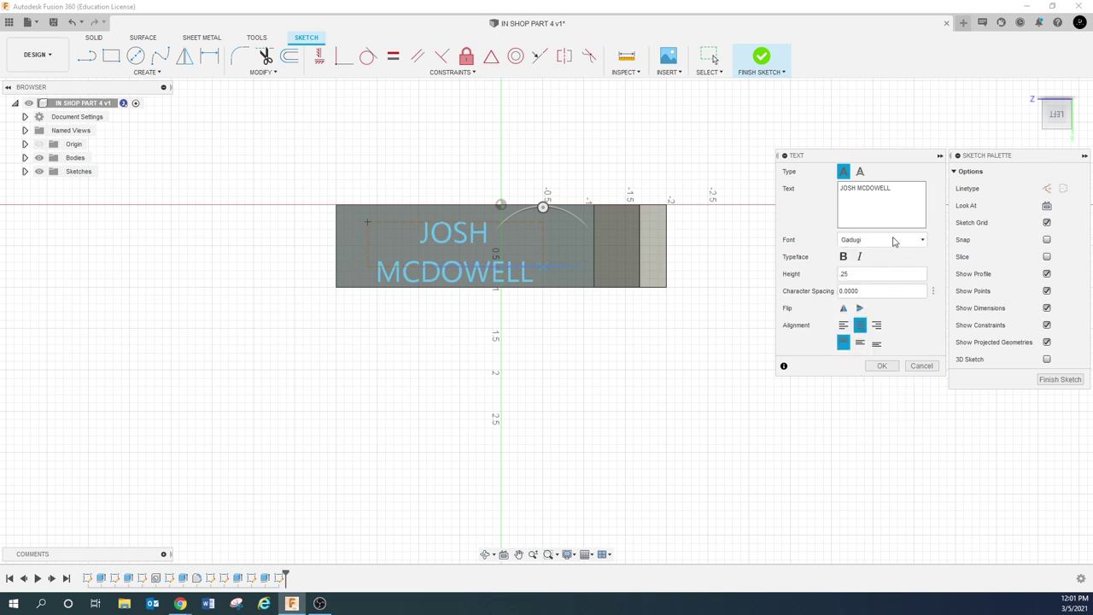
pyautogui.click(897, 247)
pyautogui.scroll(-7, 854, 333)
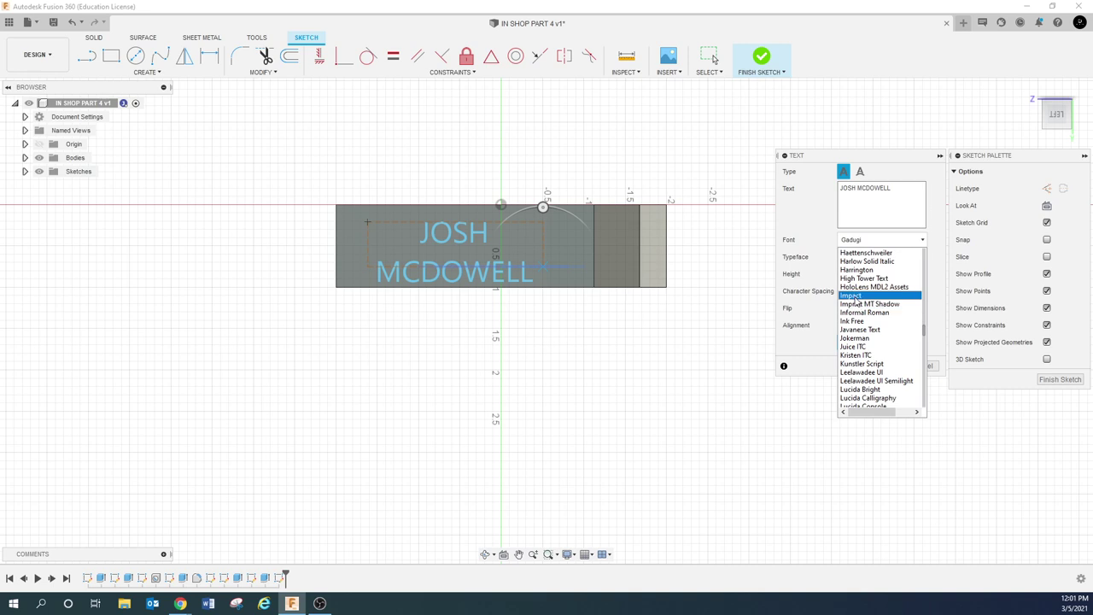
pyautogui.click(852, 295)
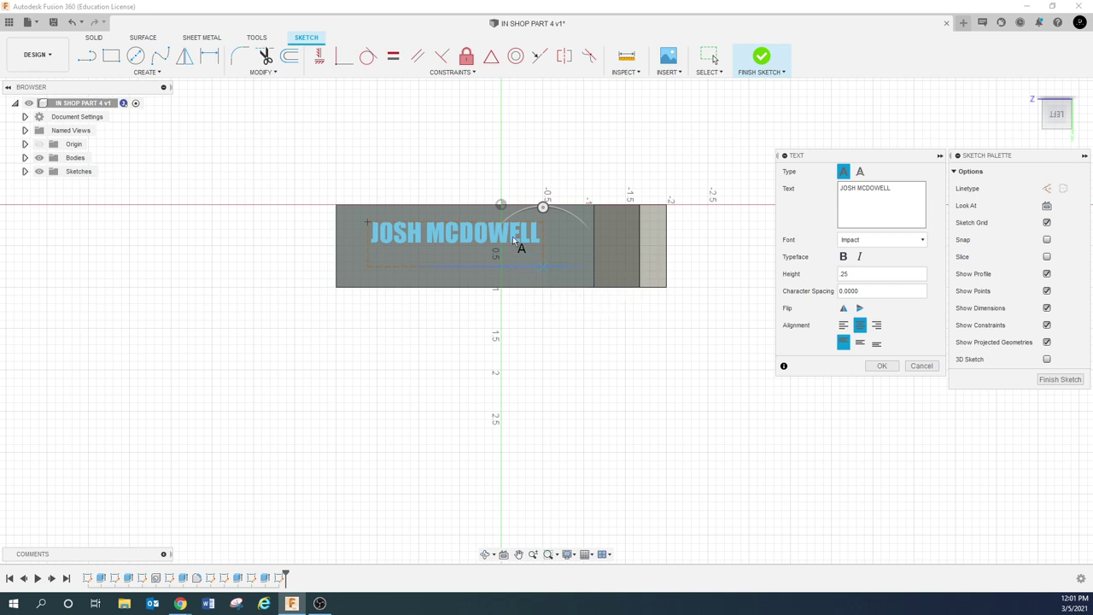
pyautogui.scroll(2, 512, 238)
pyautogui.scroll(4, 384, 241)
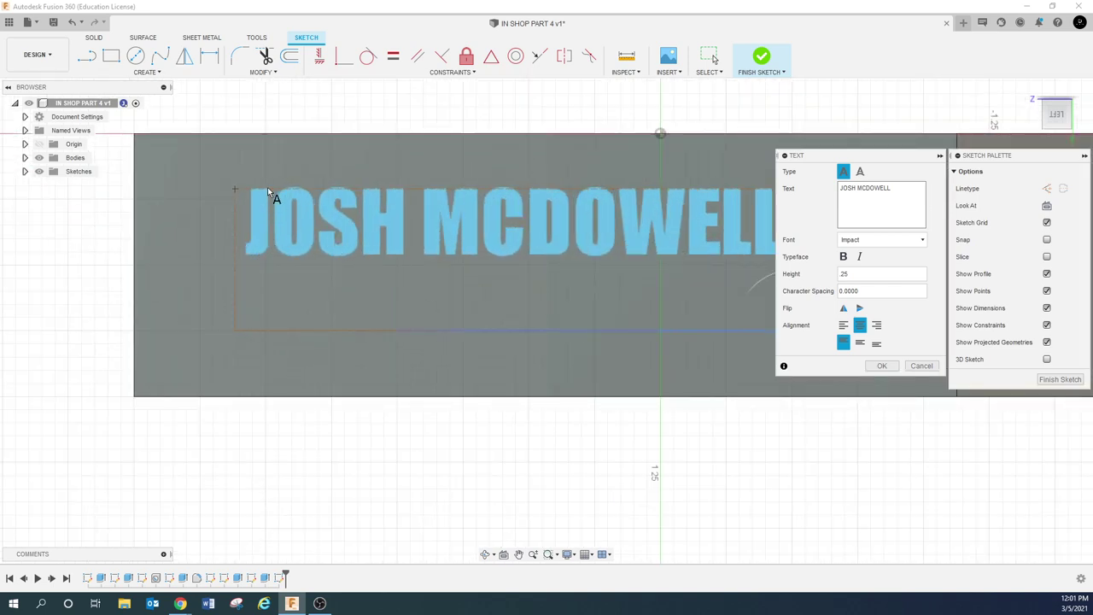
# Try the Javanese Text, Leelawadee UI and Malgun Gothic fonts on the name
pyautogui.click(899, 243)
pyautogui.click(864, 364)
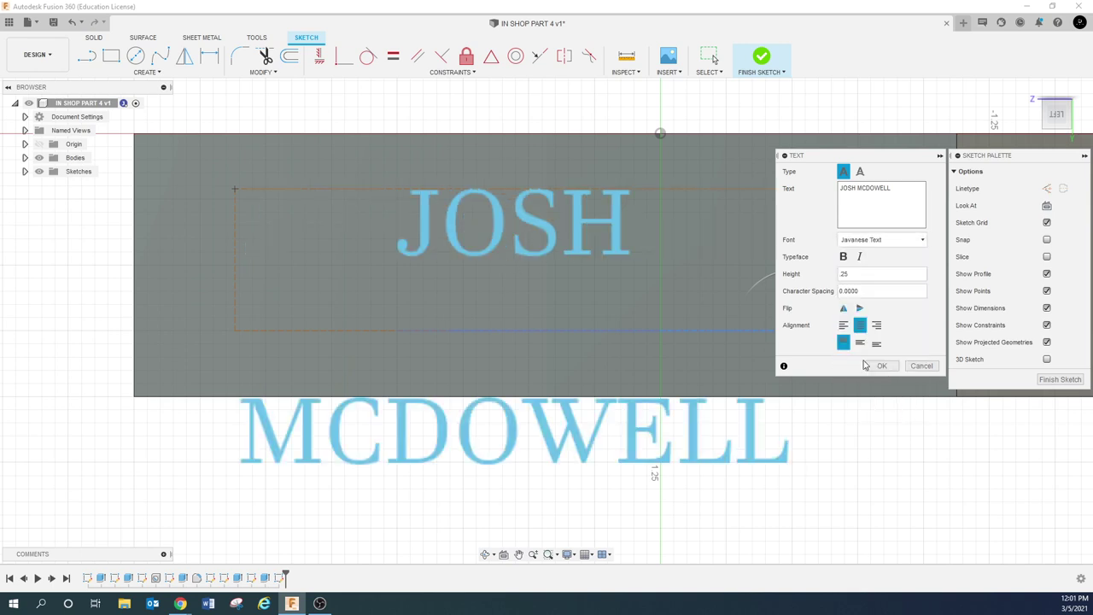
pyautogui.click(920, 242)
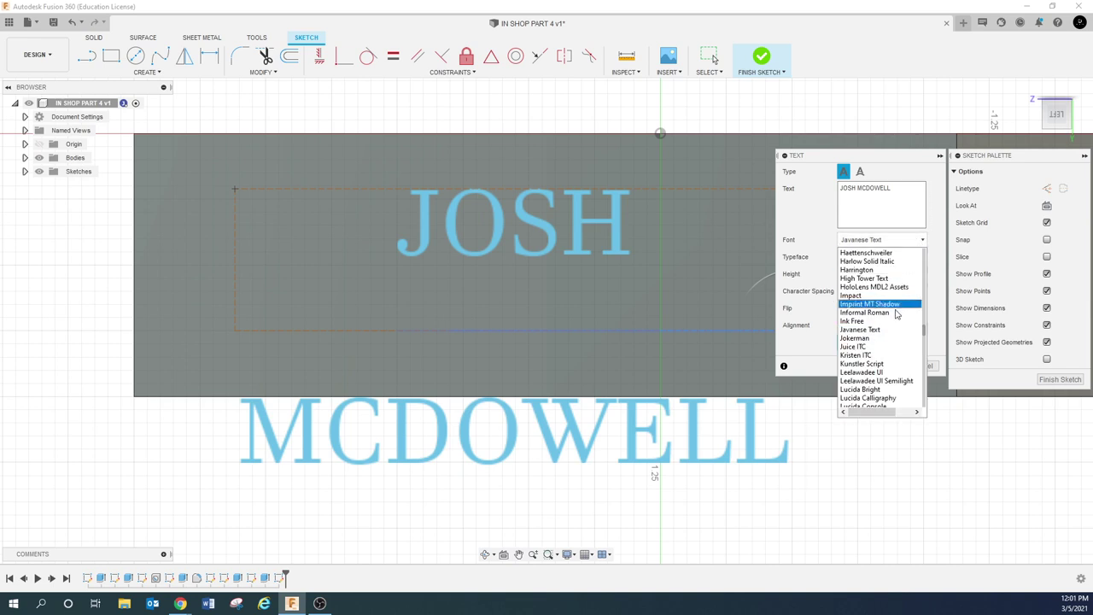
pyautogui.click(878, 374)
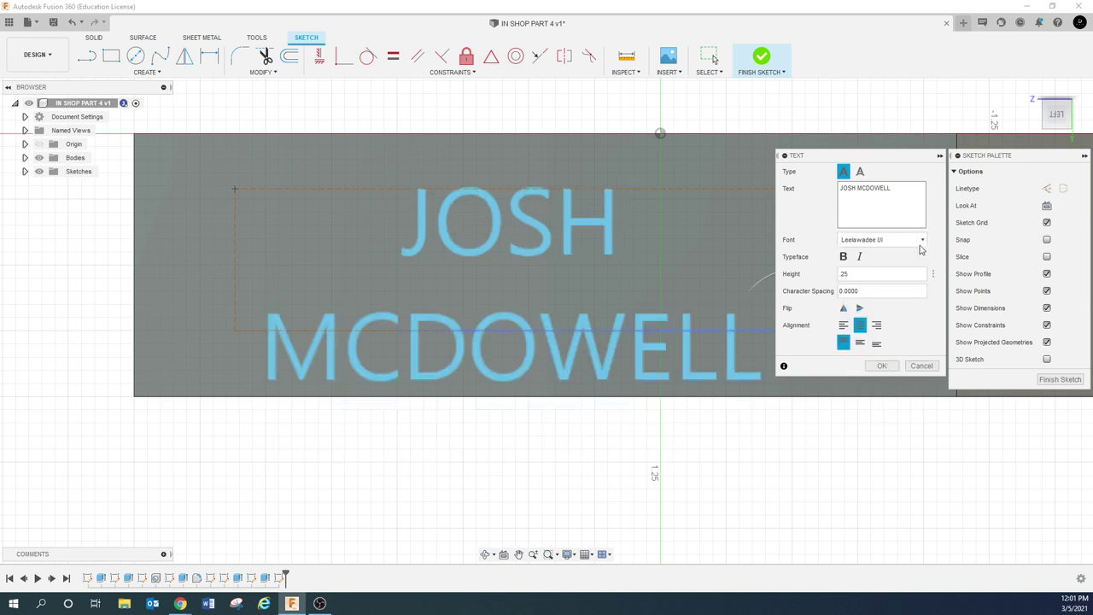
pyautogui.click(920, 240)
pyautogui.scroll(-4, 871, 333)
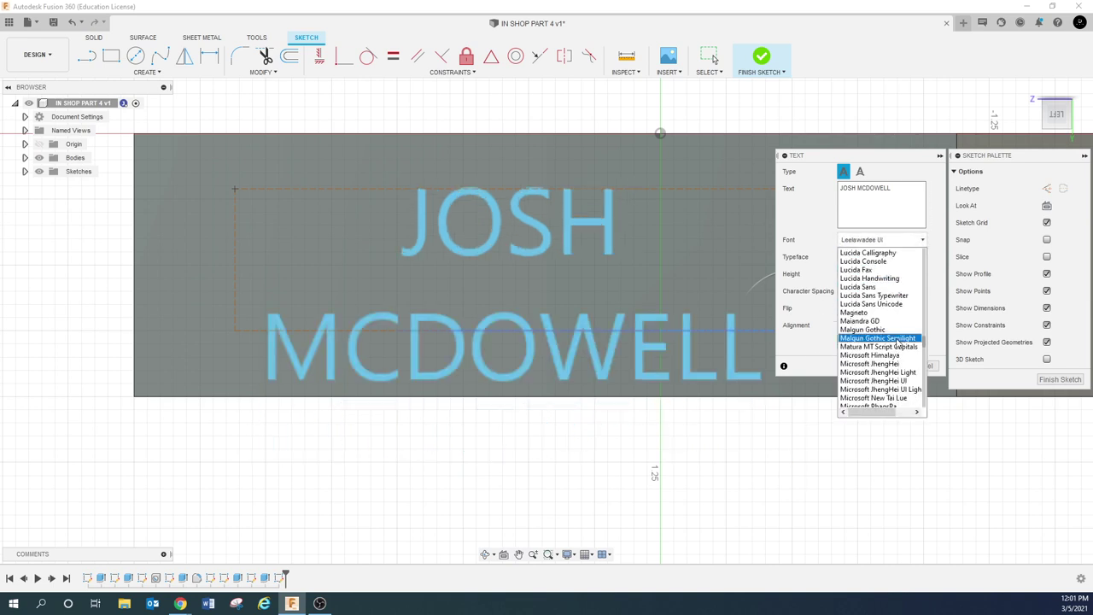
pyautogui.click(871, 329)
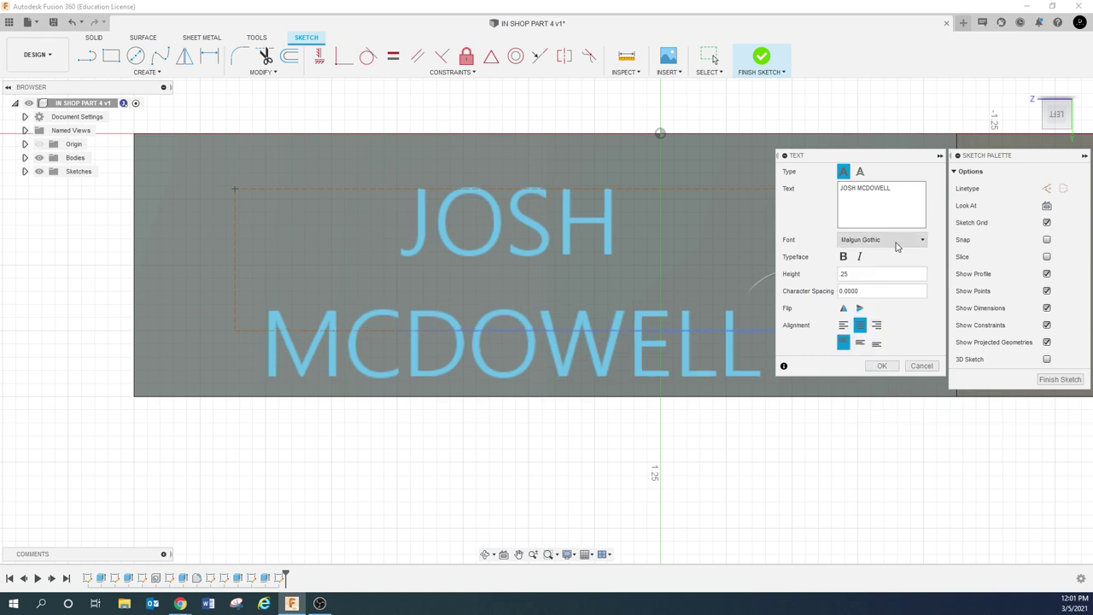
# Try Yu Gothic UI Semilight, then apply Vladimir Script to the name
pyautogui.click(897, 240)
pyautogui.scroll(-20, 892, 337)
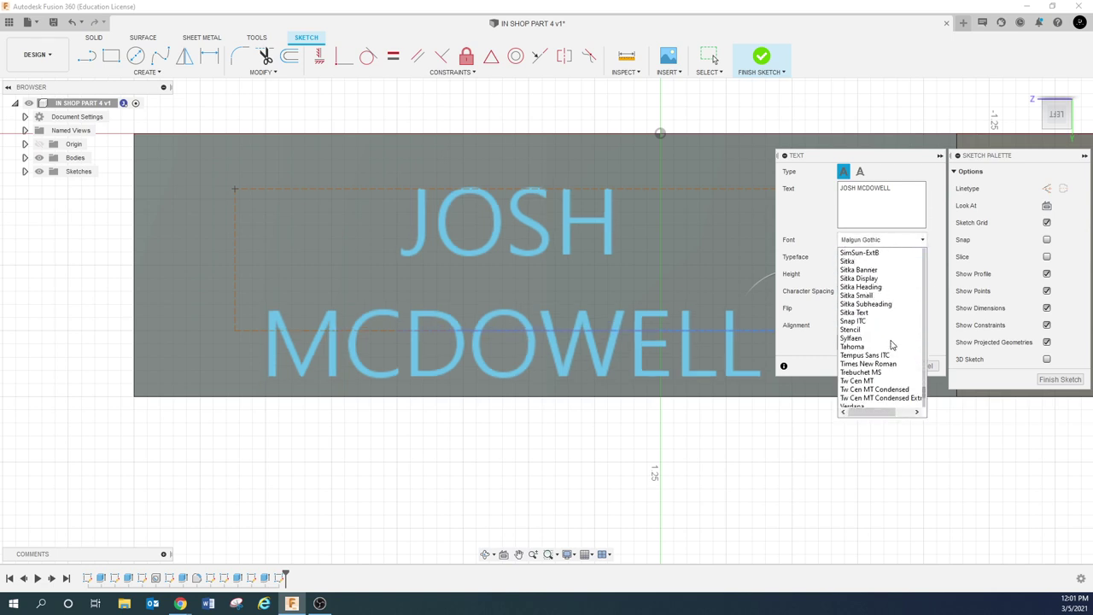
pyautogui.click(879, 398)
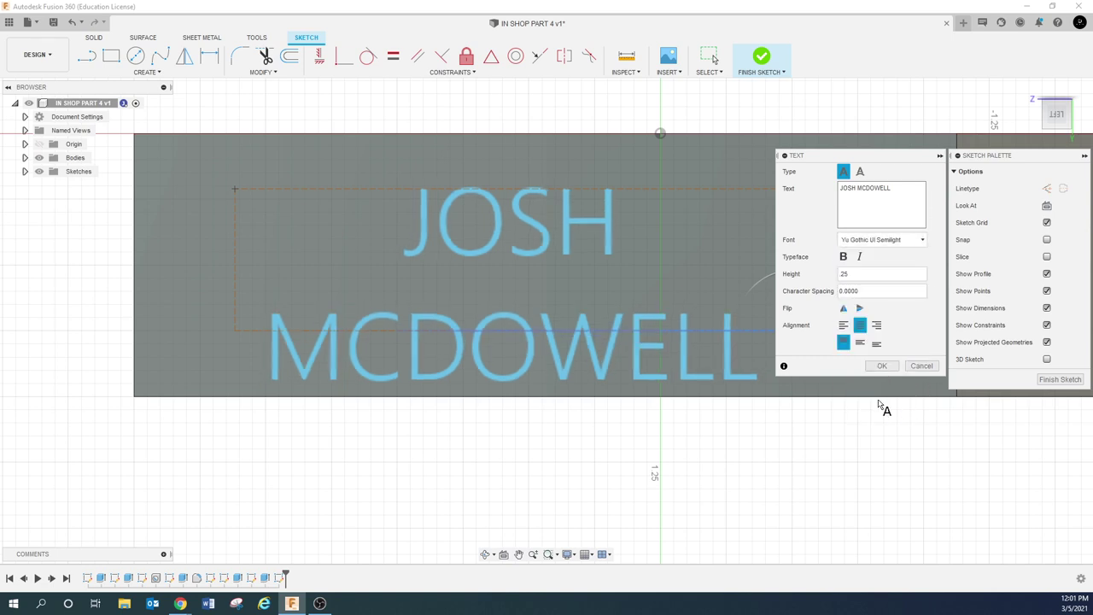
pyautogui.click(907, 240)
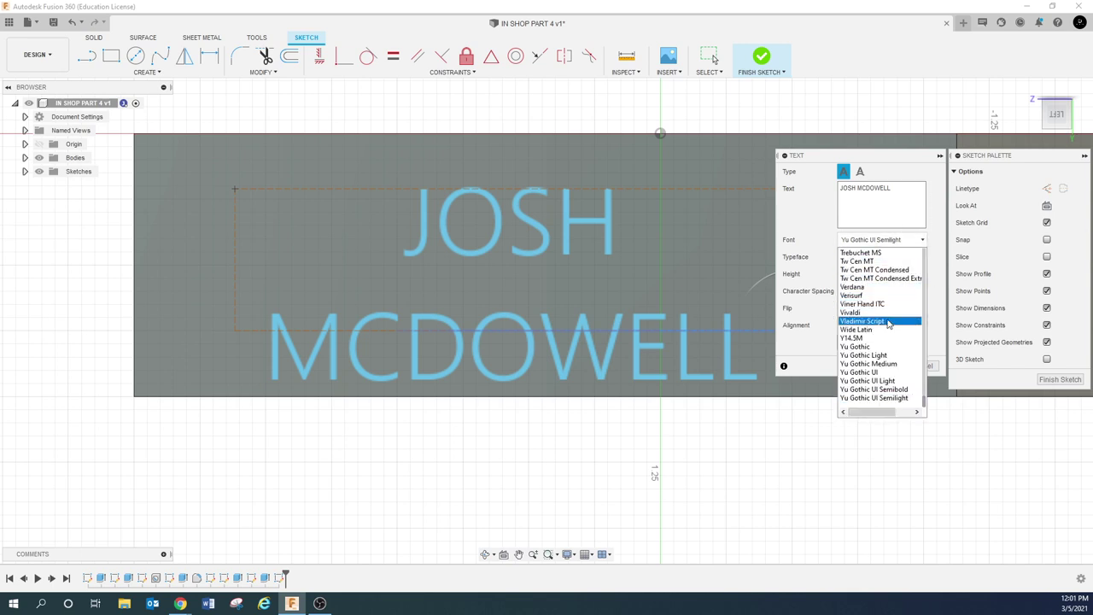
pyautogui.click(888, 321)
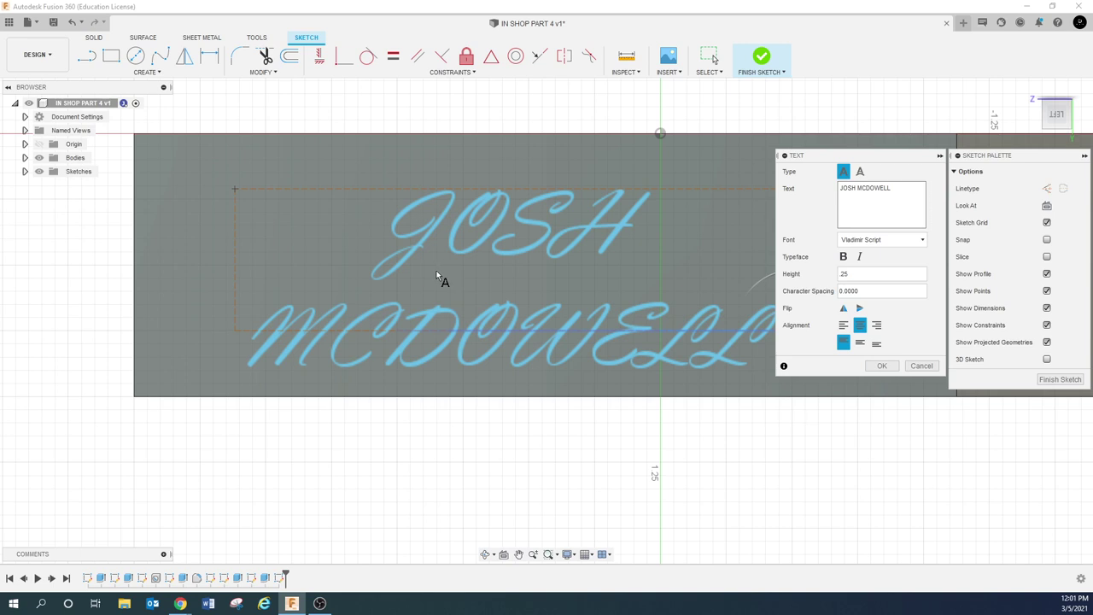
# Zoom in to inspect the script lettering, then switch the font back to Impact
pyautogui.scroll(3, 293, 319)
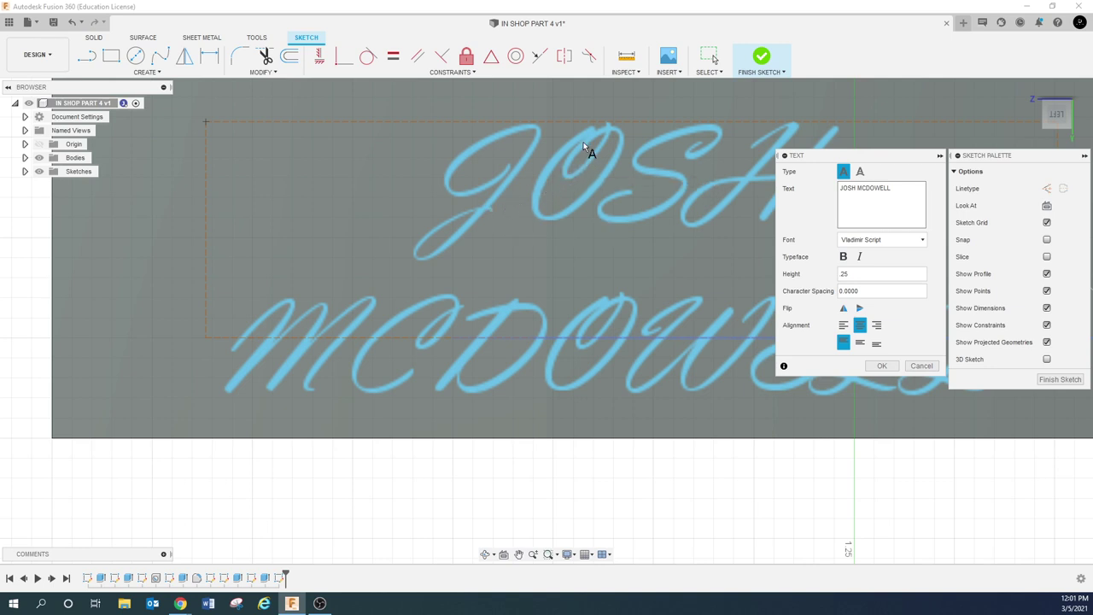
pyautogui.scroll(2, 583, 141)
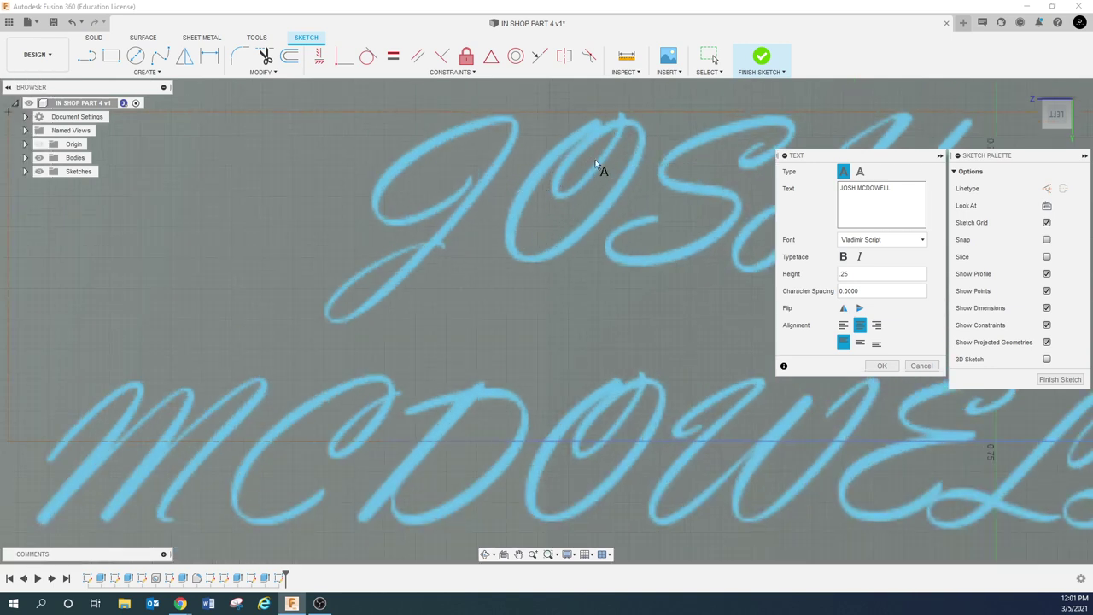
pyautogui.scroll(-4, 518, 217)
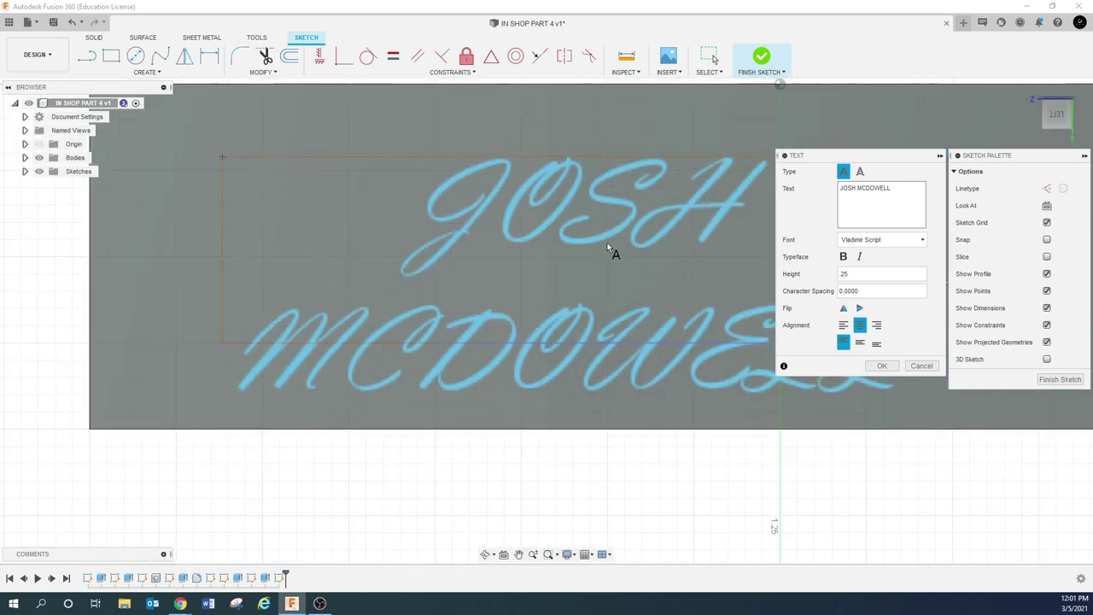
pyautogui.click(894, 242)
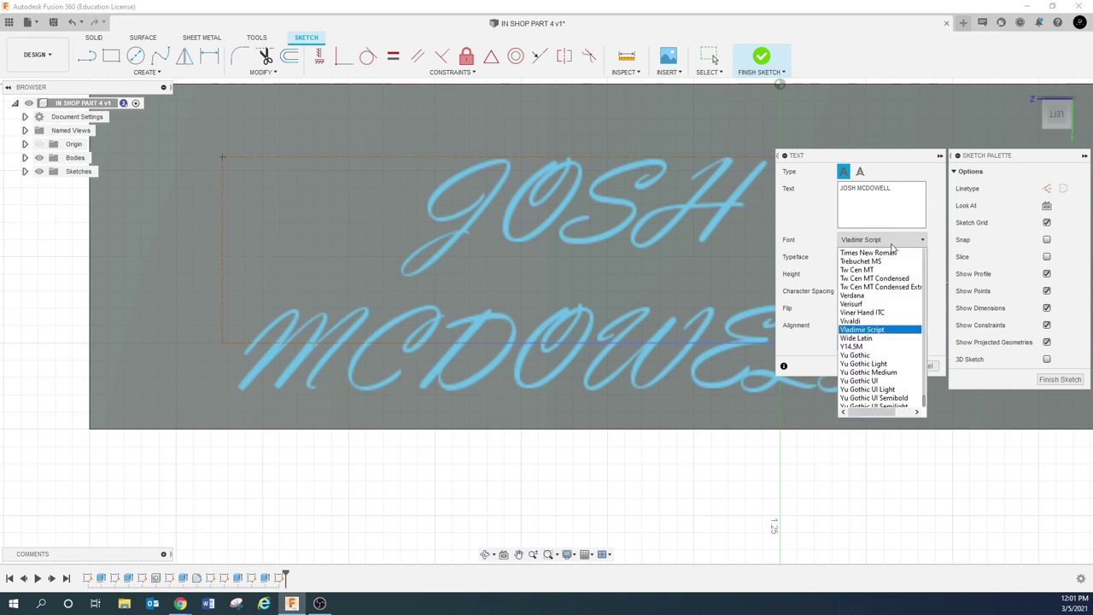
pyautogui.scroll(15, 862, 335)
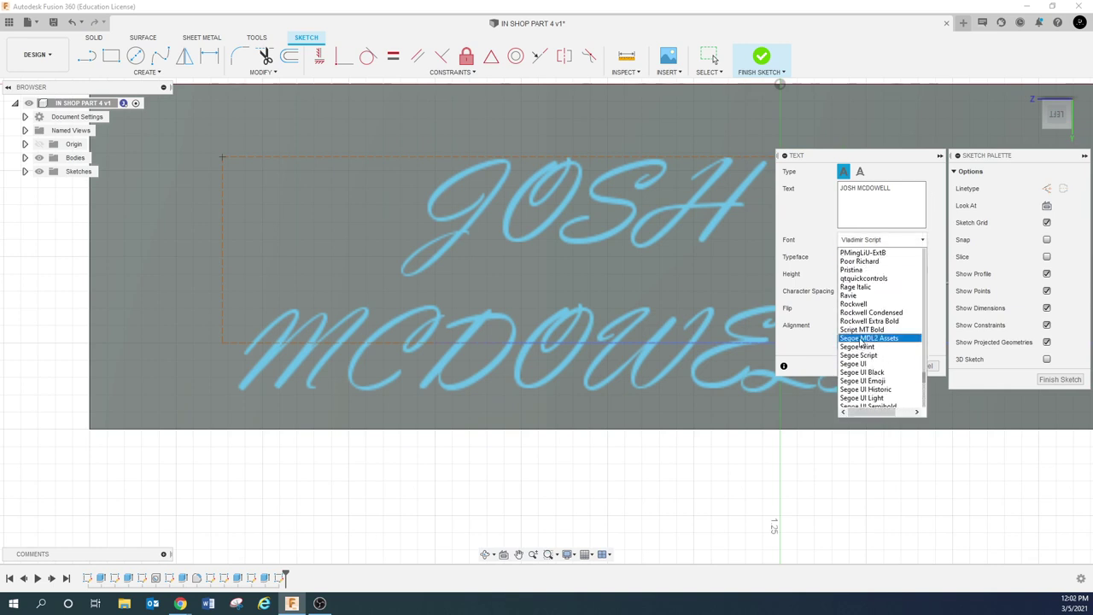
pyautogui.scroll(20, 860, 334)
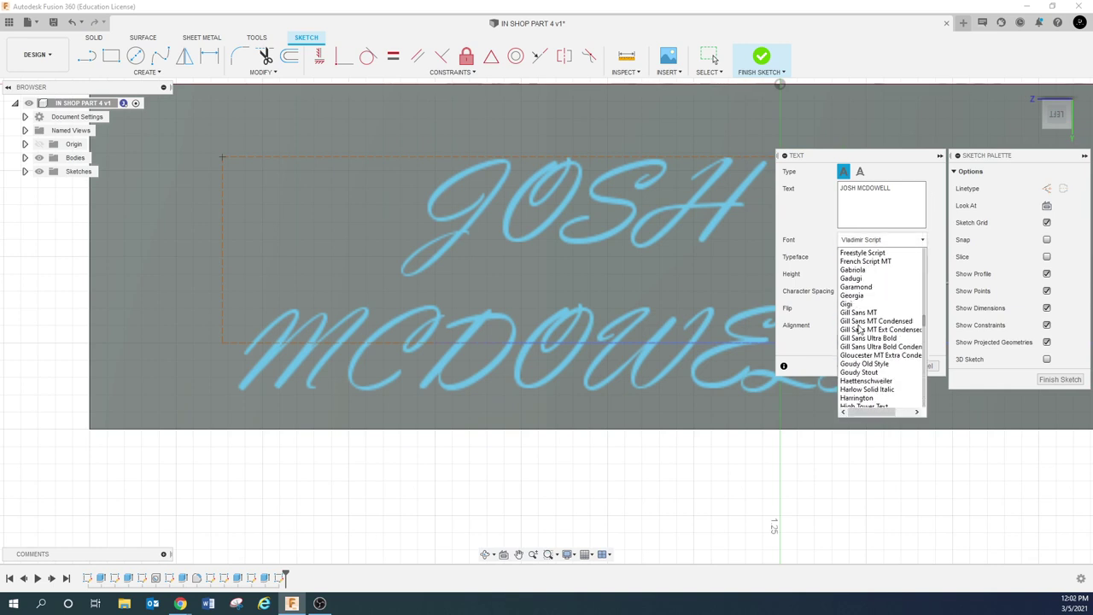
pyautogui.scroll(-2, 857, 344)
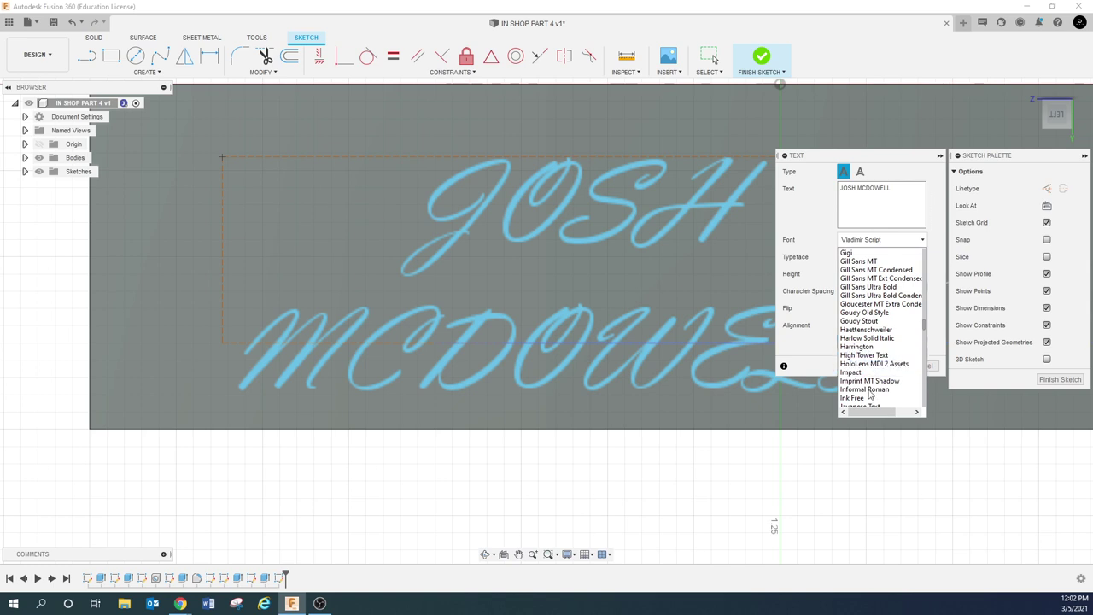
pyautogui.click(854, 373)
pyautogui.scroll(-1, 591, 282)
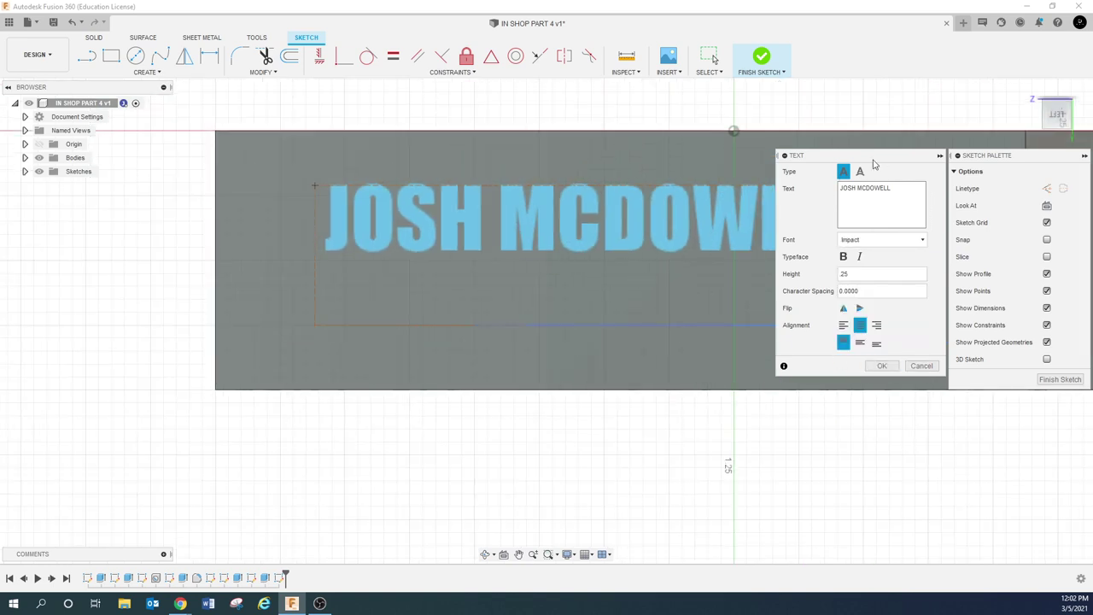
# Move the Text dialog to the lower left and clear the Height field
pyautogui.moveTo(883, 155)
pyautogui.mouseDown()
pyautogui.moveTo(535, 357)
pyautogui.moveTo(430, 343)
pyautogui.moveTo(211, 217)
pyautogui.mouseUp()
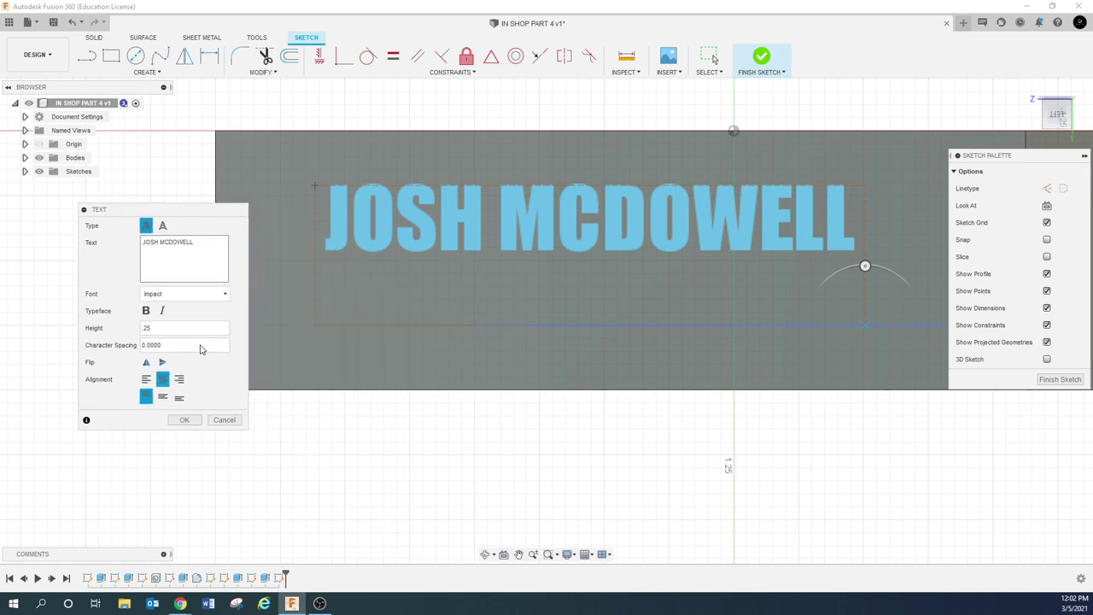
pyautogui.click(164, 330)
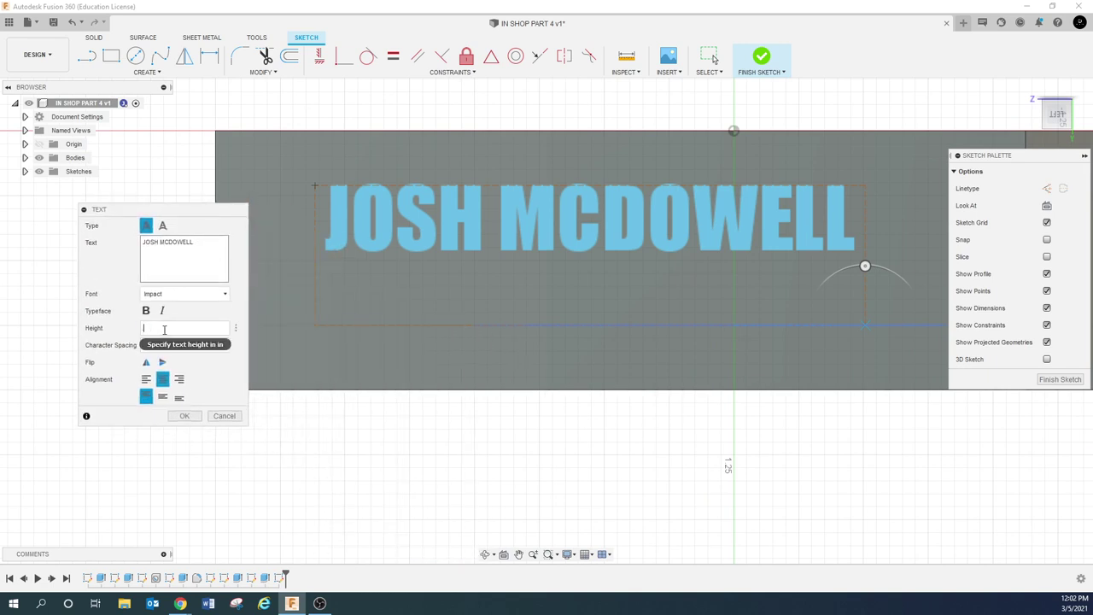
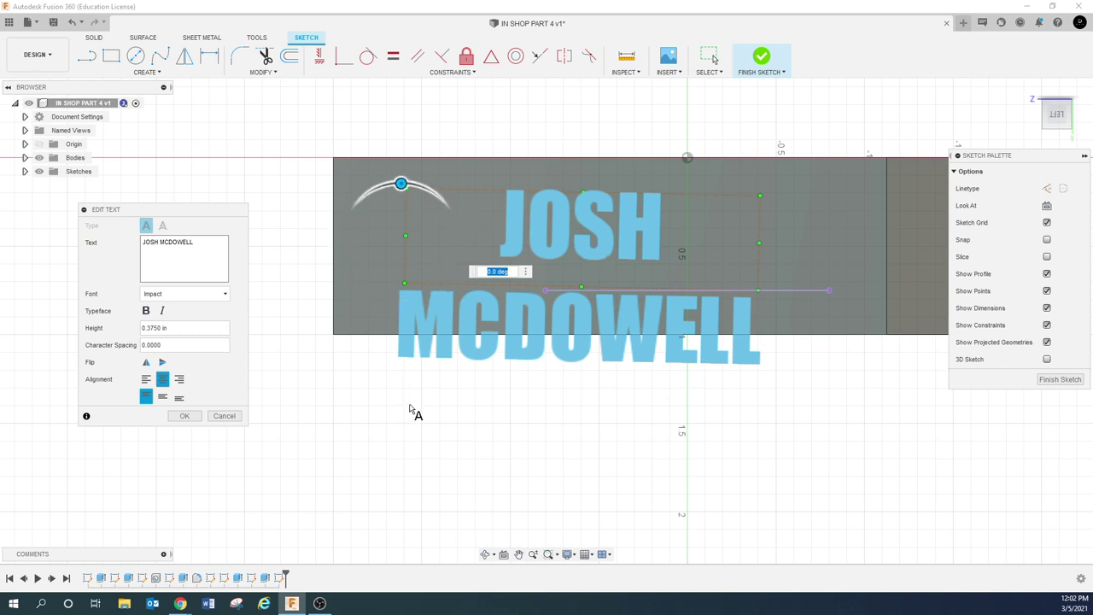
pyautogui.press('Return')
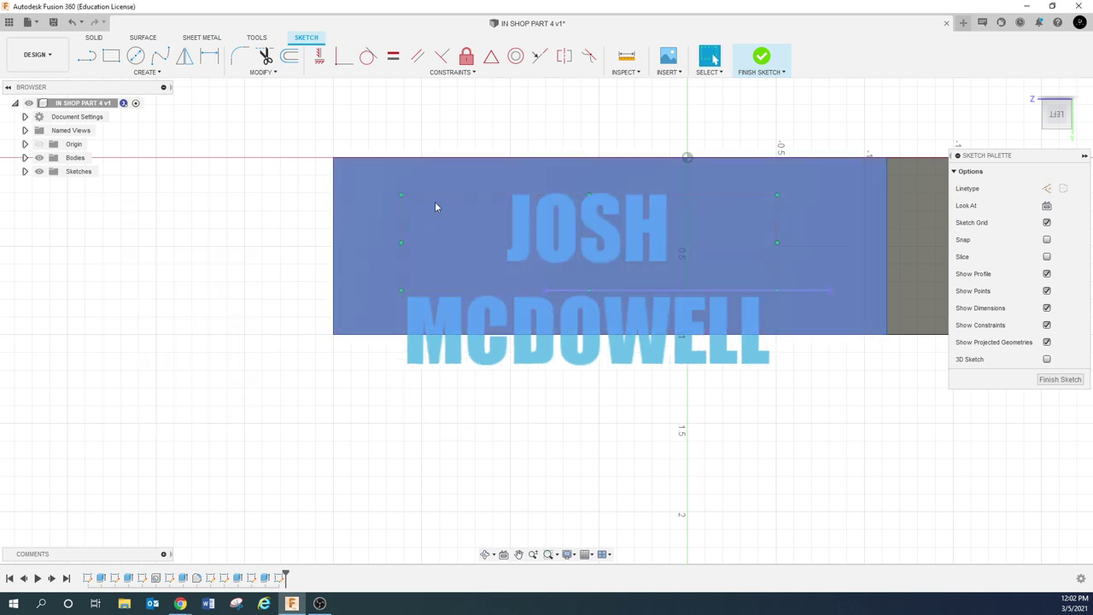
pyautogui.moveTo(402, 195); pyautogui.dragTo(344, 167)
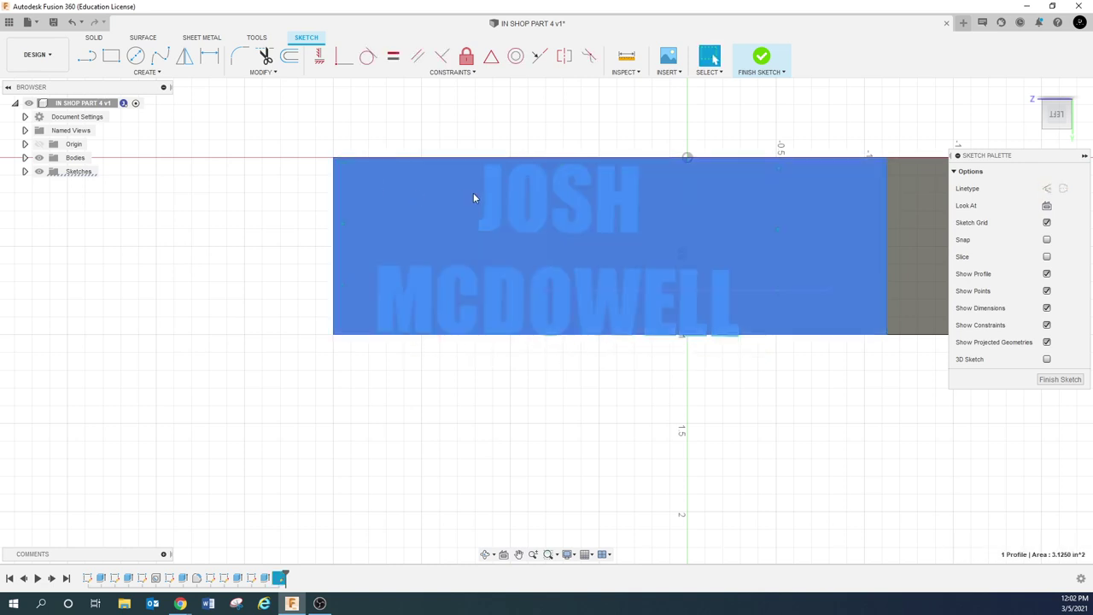
pyautogui.click(498, 182)
pyautogui.doubleClick(499, 182)
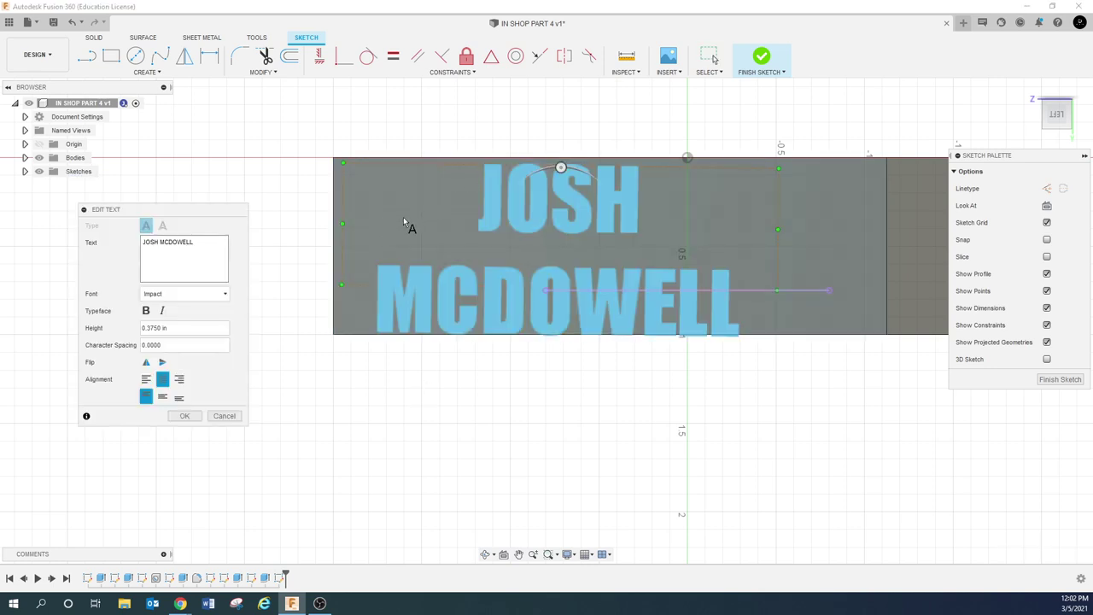
pyautogui.moveTo(560, 166); pyautogui.dragTo(559, 167)
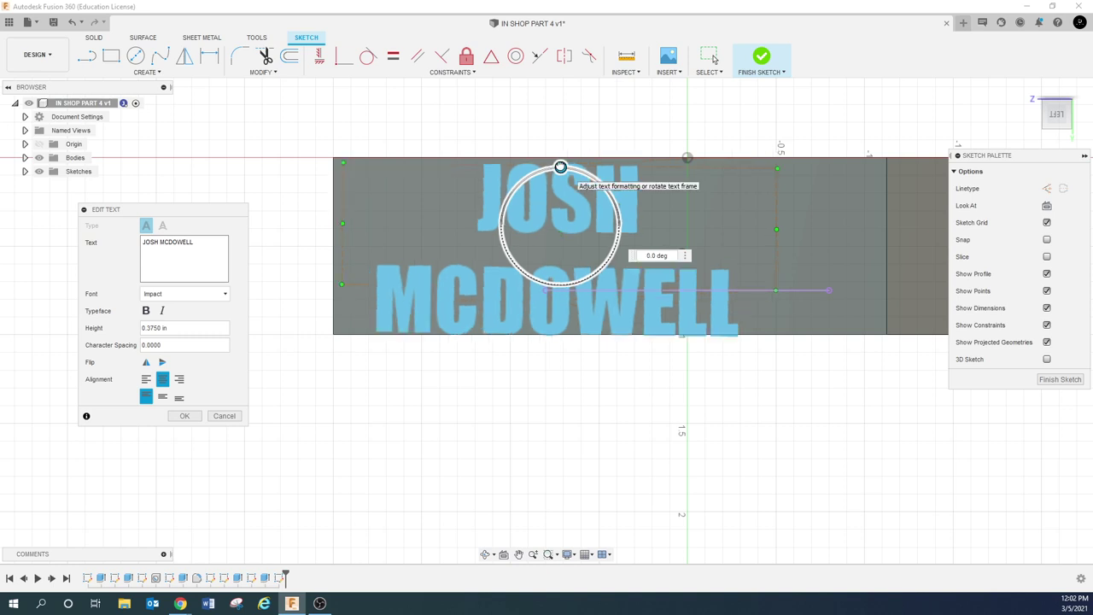
pyautogui.press('Return')
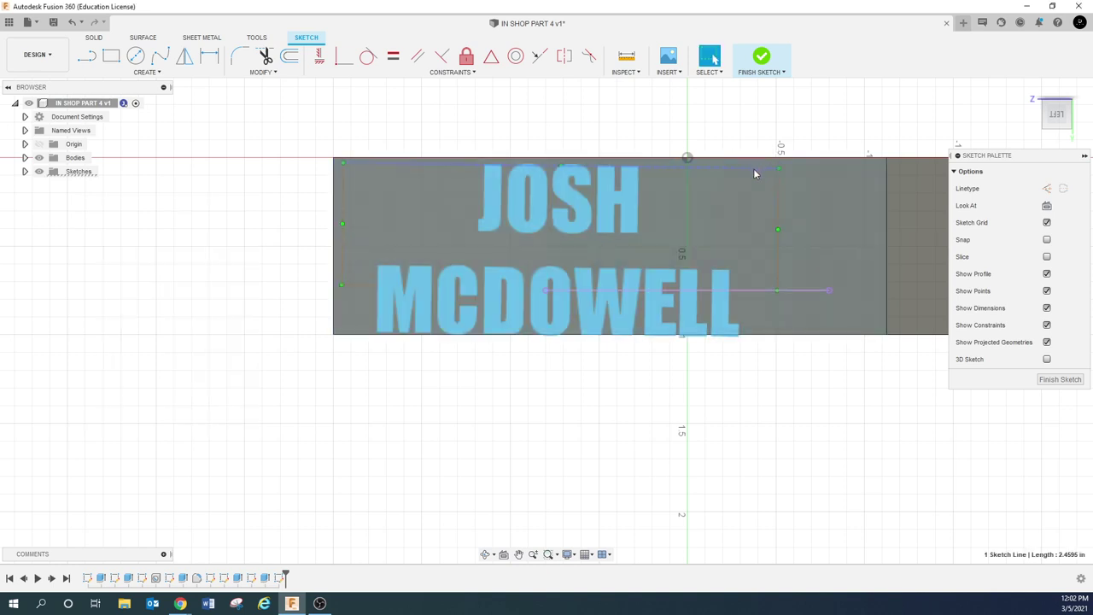
pyautogui.click(319, 56)
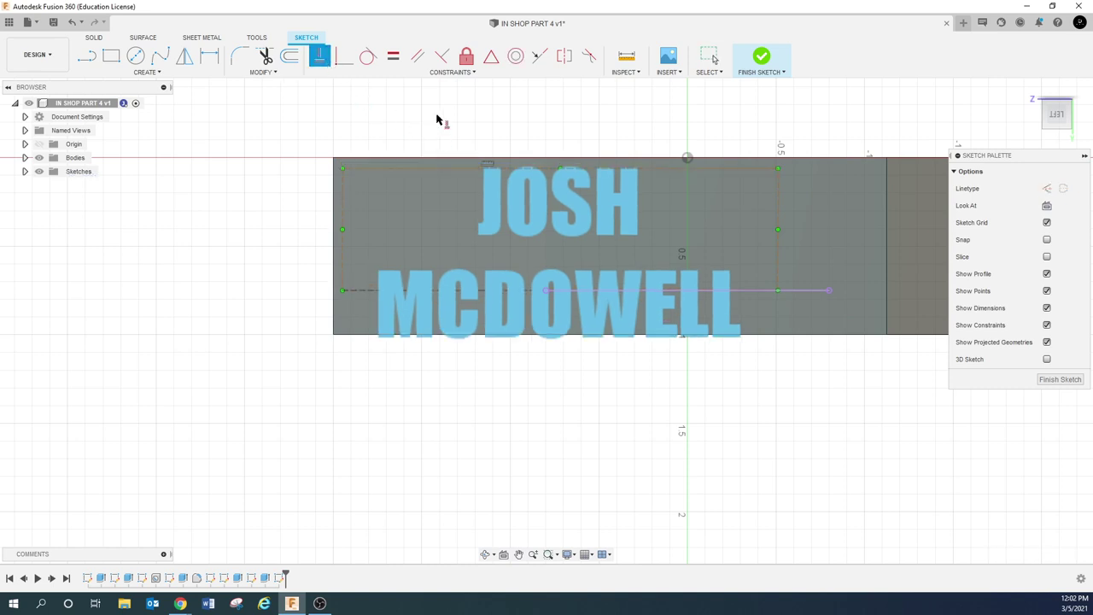
pyautogui.press('Escape')
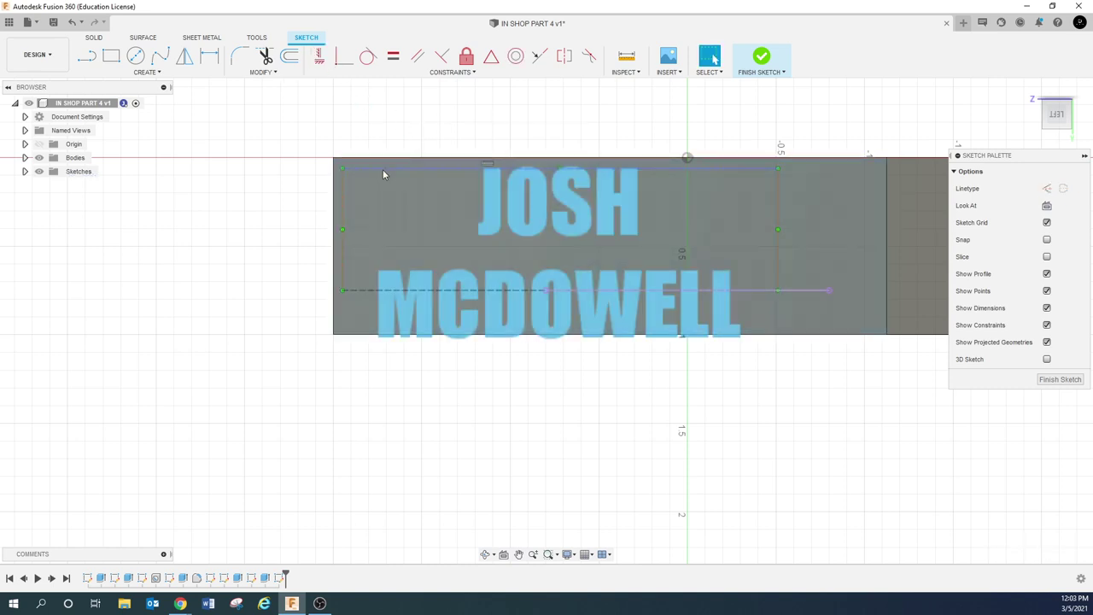
pyautogui.click(383, 164)
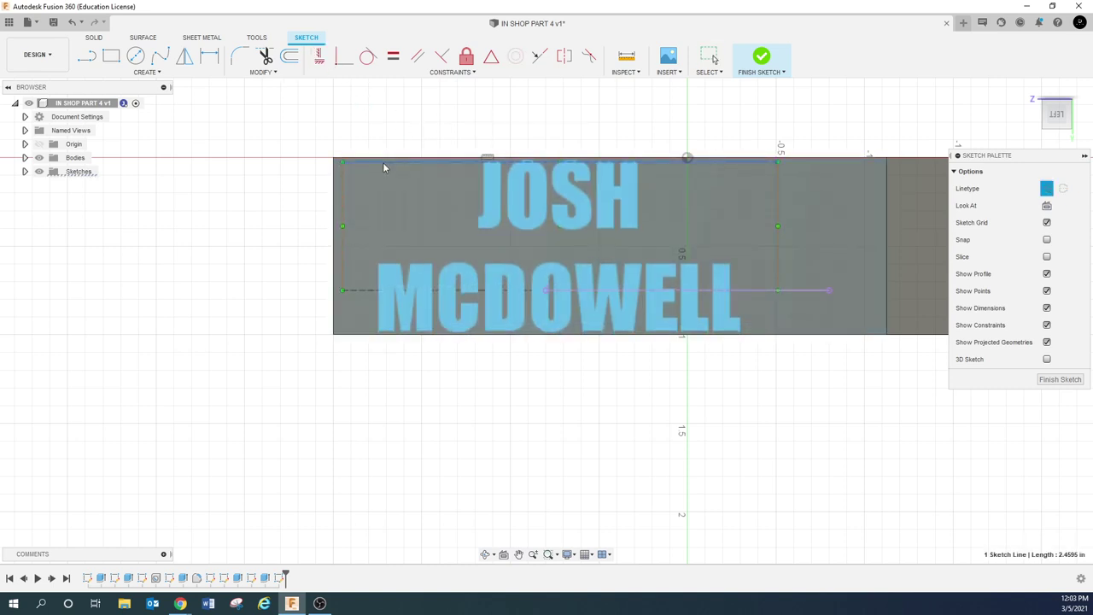
pyautogui.click(458, 427)
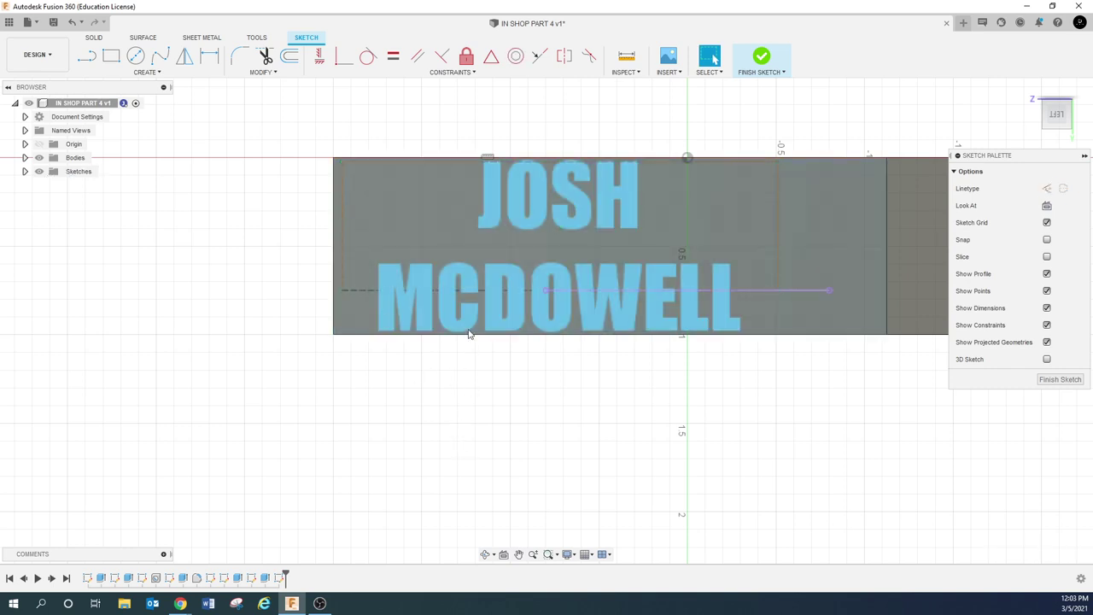
pyautogui.doubleClick(499, 219)
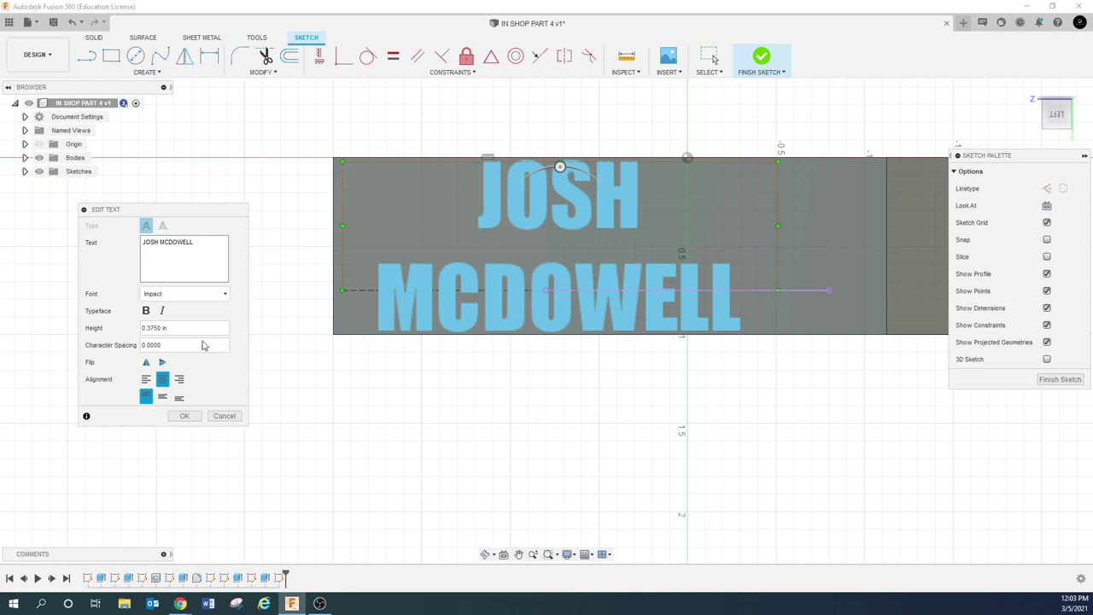
# Change the lettering height to 0.3125 in
pyautogui.tripleClick(179, 328)
pyautogui.write('.3125')
pyautogui.press('Return')
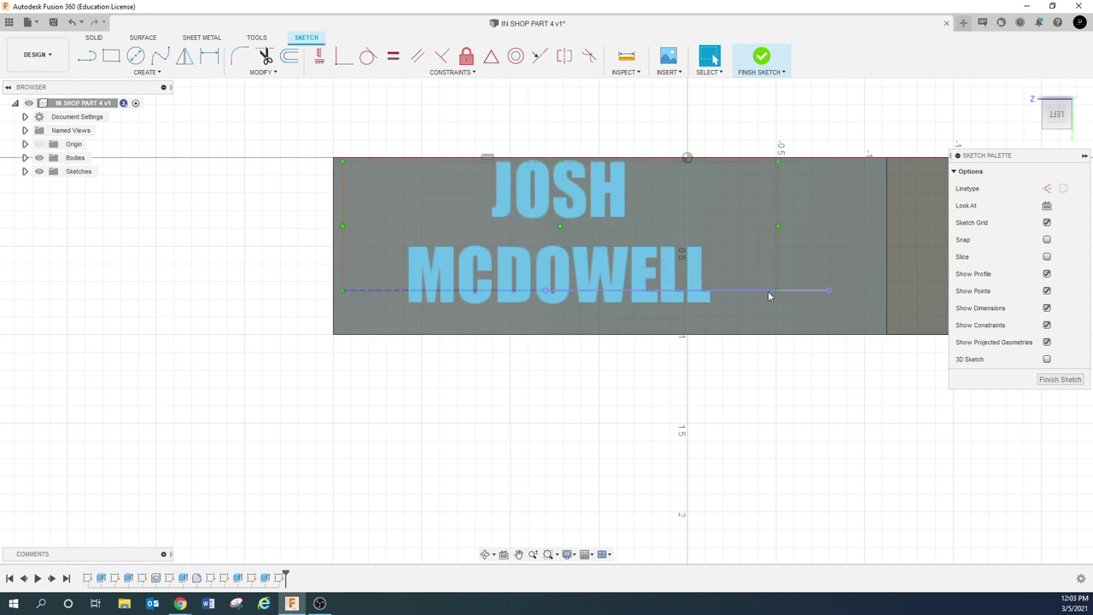
# Drag the text box's point, top edge and left edge to centre the lettering on the face
pyautogui.moveTo(777, 292)
pyautogui.mouseDown()
pyautogui.moveTo(846, 317)
pyautogui.moveTo(771, 313)
pyautogui.mouseUp()
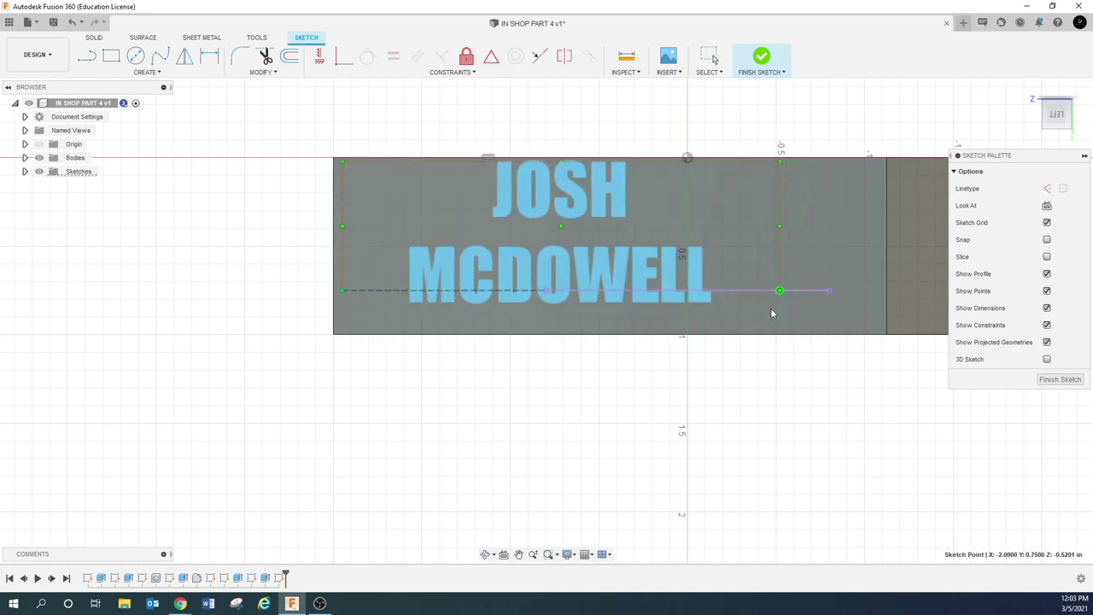
pyautogui.moveTo(362, 167); pyautogui.dragTo(360, 181)
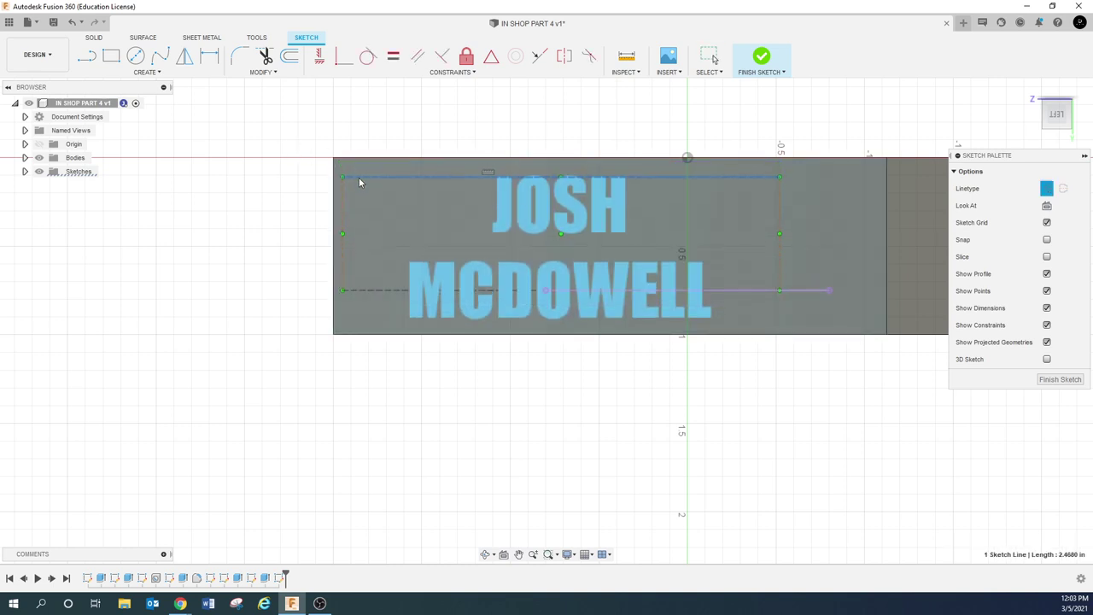
pyautogui.press('Escape')
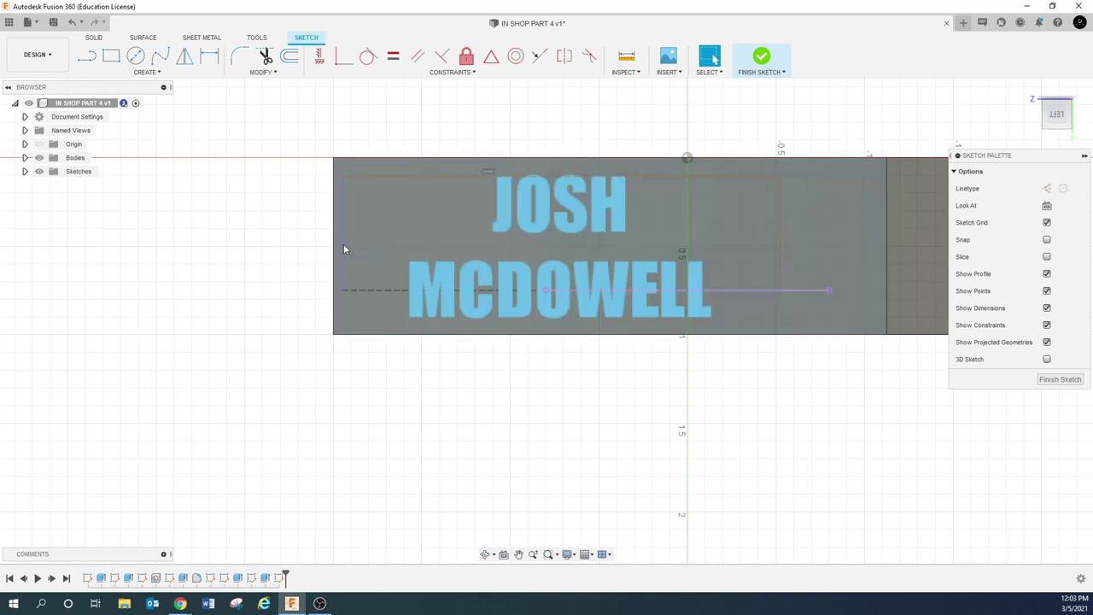
pyautogui.moveTo(343, 249); pyautogui.dragTo(433, 254)
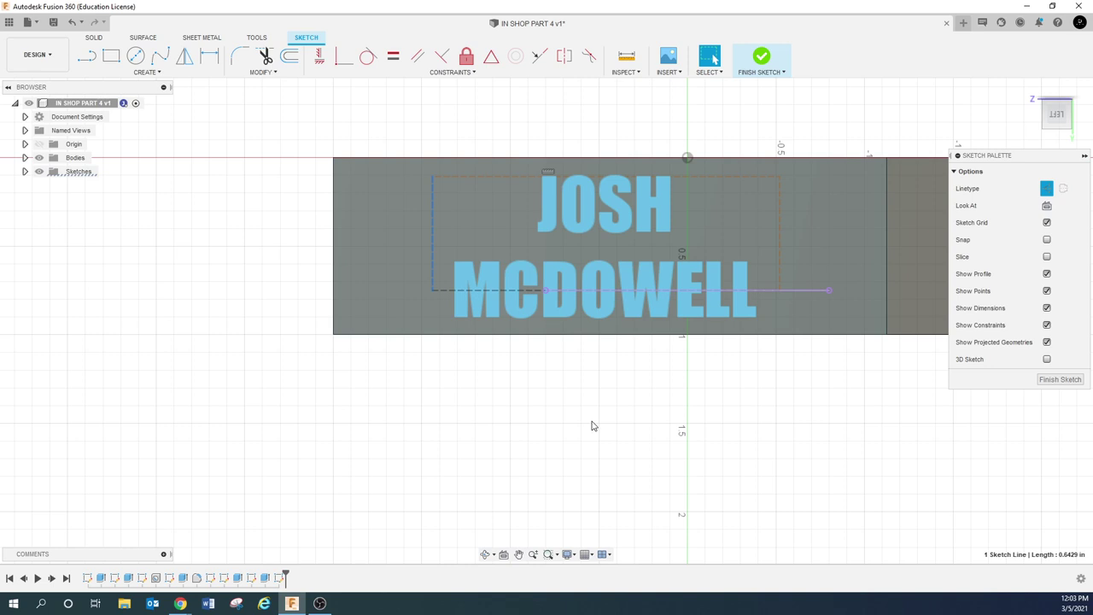
# Finish the text sketch, reopen Sketch8, and try a cut extrusion of the lettering
pyautogui.click(1061, 380)
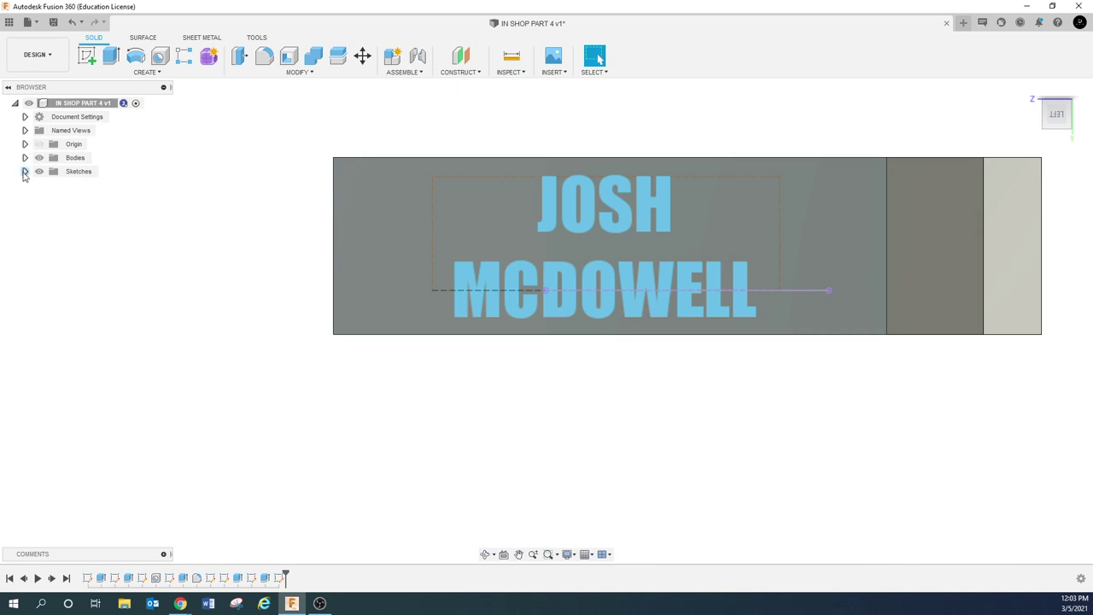
pyautogui.click(25, 172)
pyautogui.rightClick(86, 281)
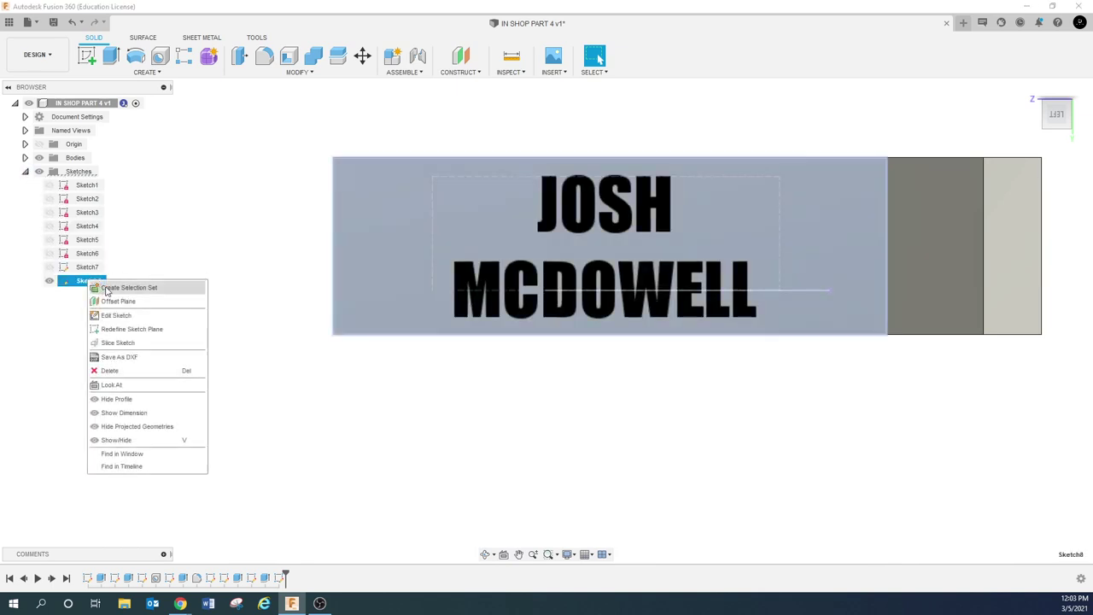
pyautogui.click(113, 315)
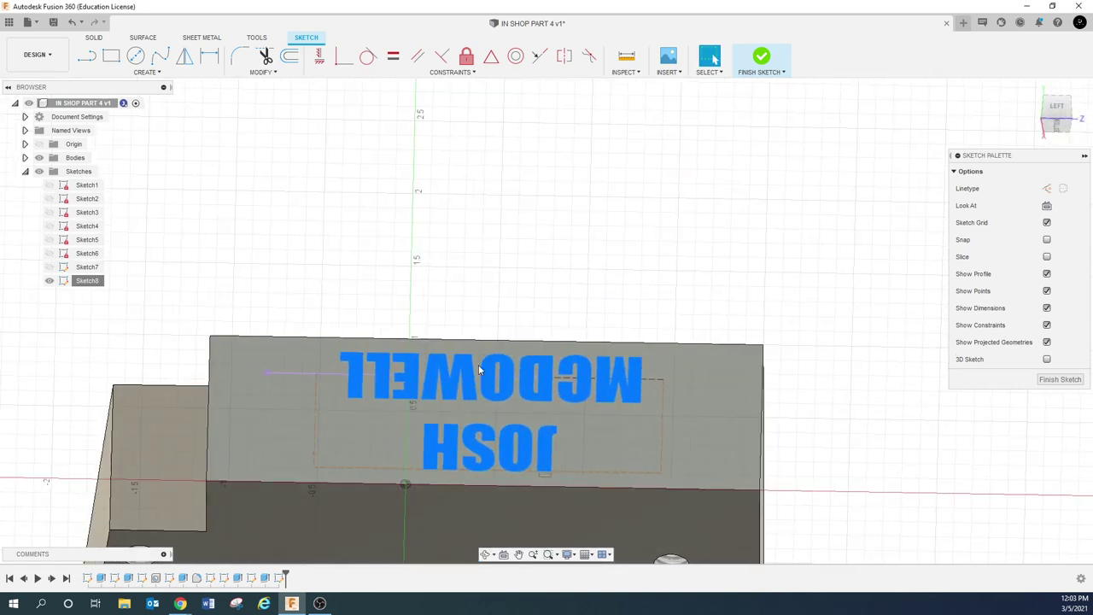
pyautogui.click(446, 371)
pyautogui.press('e')
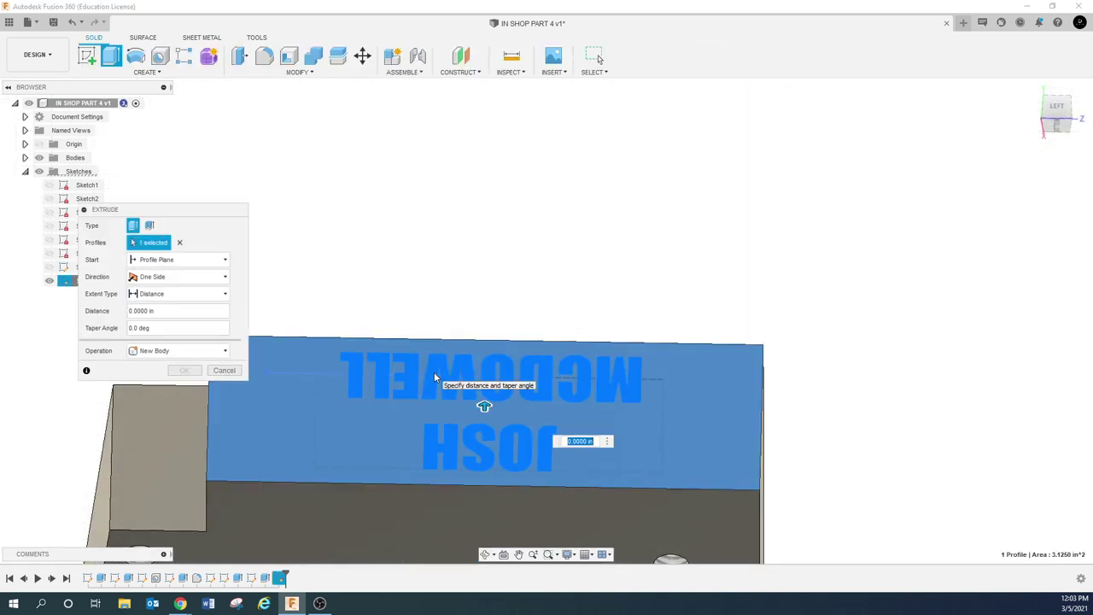
pyautogui.click(436, 378)
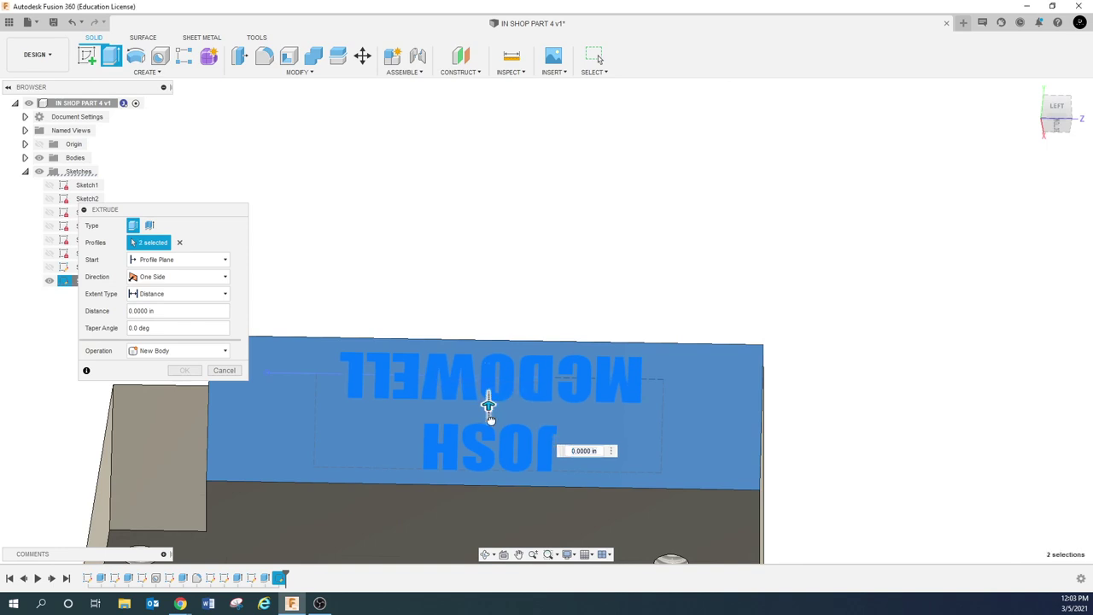
pyautogui.moveTo(491, 421); pyautogui.dragTo(489, 409)
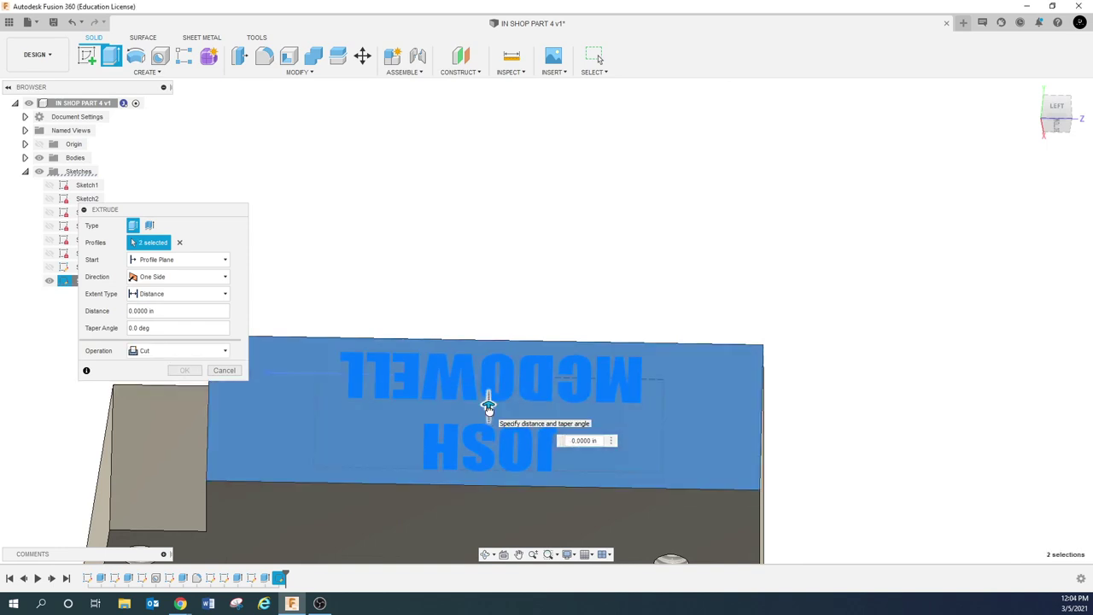
pyautogui.click(226, 370)
# Return to Sketch8 and restart the lettering extrusion as a -0.1000 in cut
pyautogui.doubleClick(230, 365)
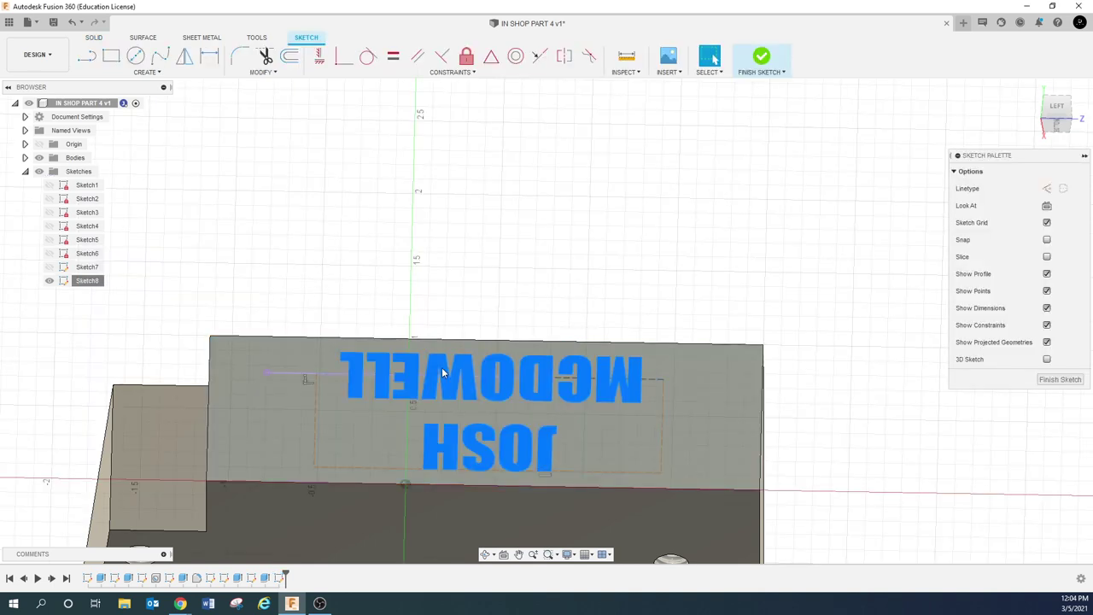
pyautogui.doubleClick(442, 372)
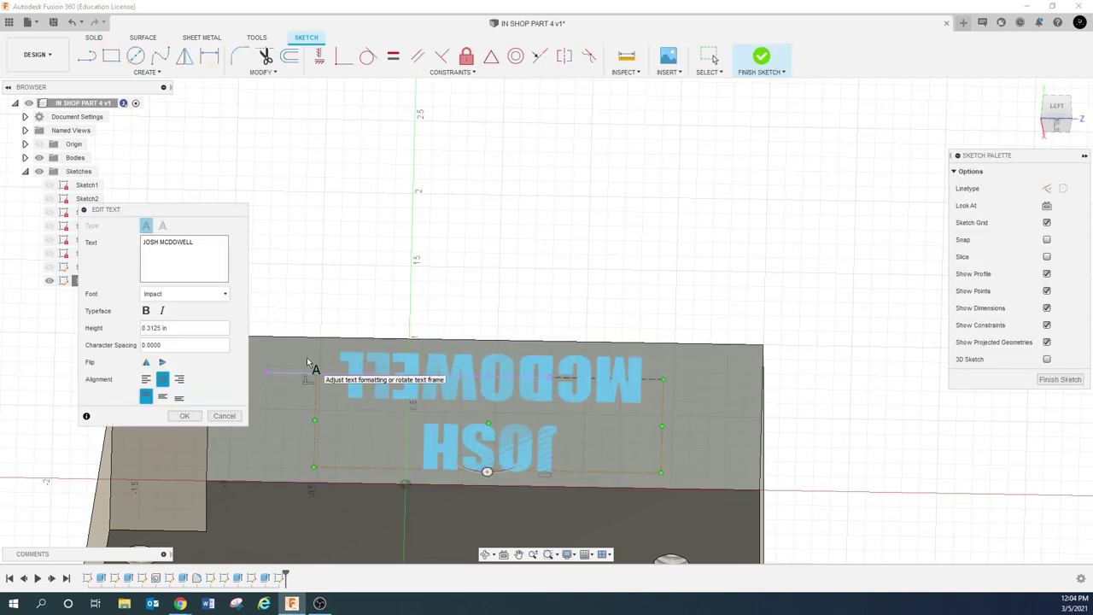
pyautogui.click(310, 370)
pyautogui.press('e')
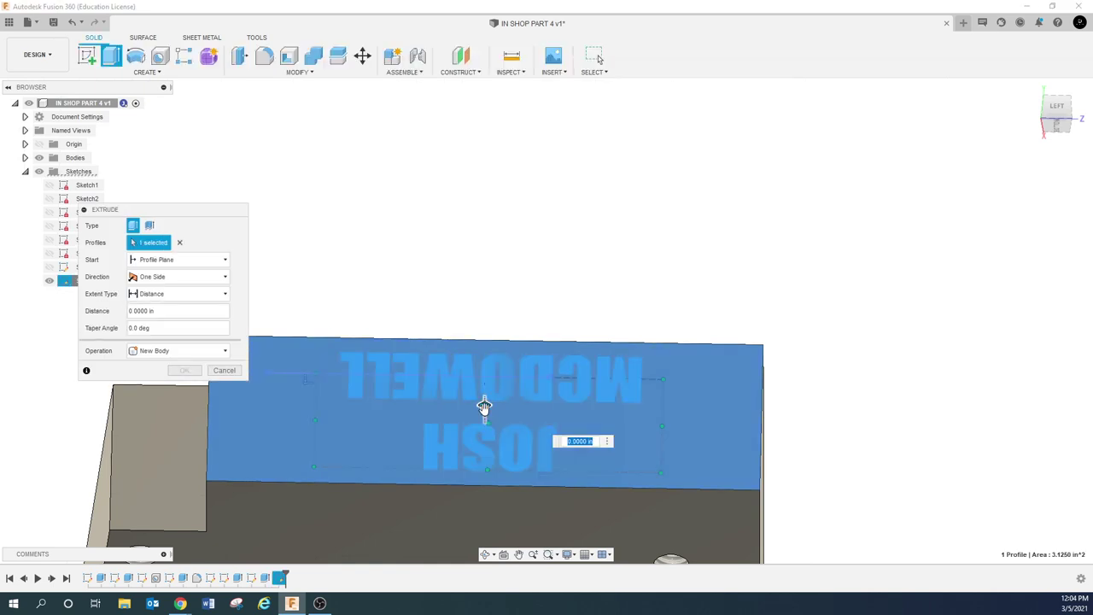
pyautogui.moveTo(485, 407); pyautogui.dragTo(484, 416)
pyautogui.press('Escape')
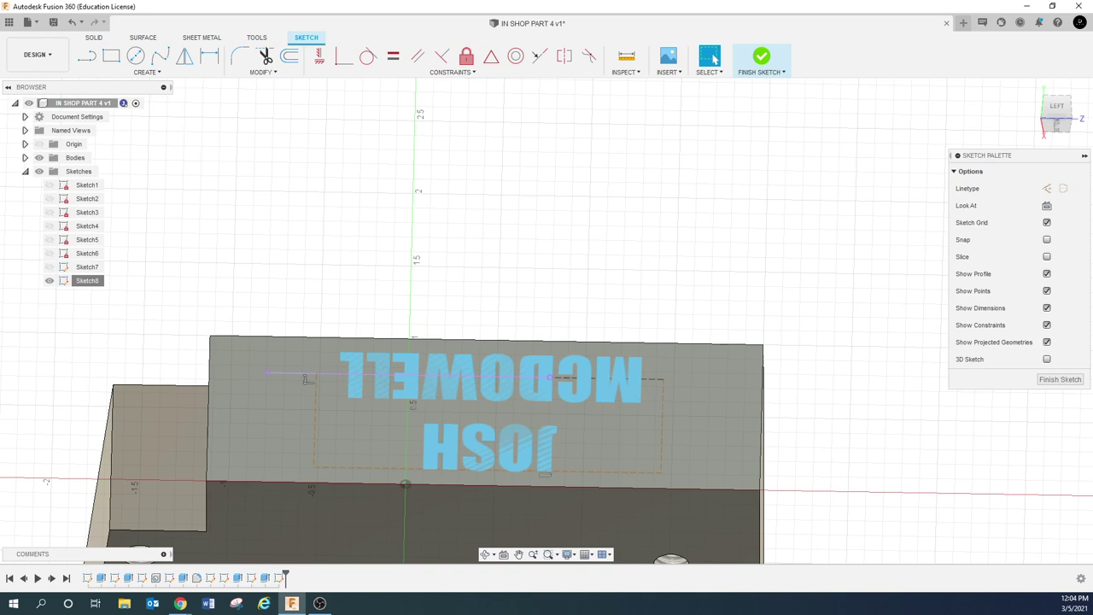
pyautogui.press('e')
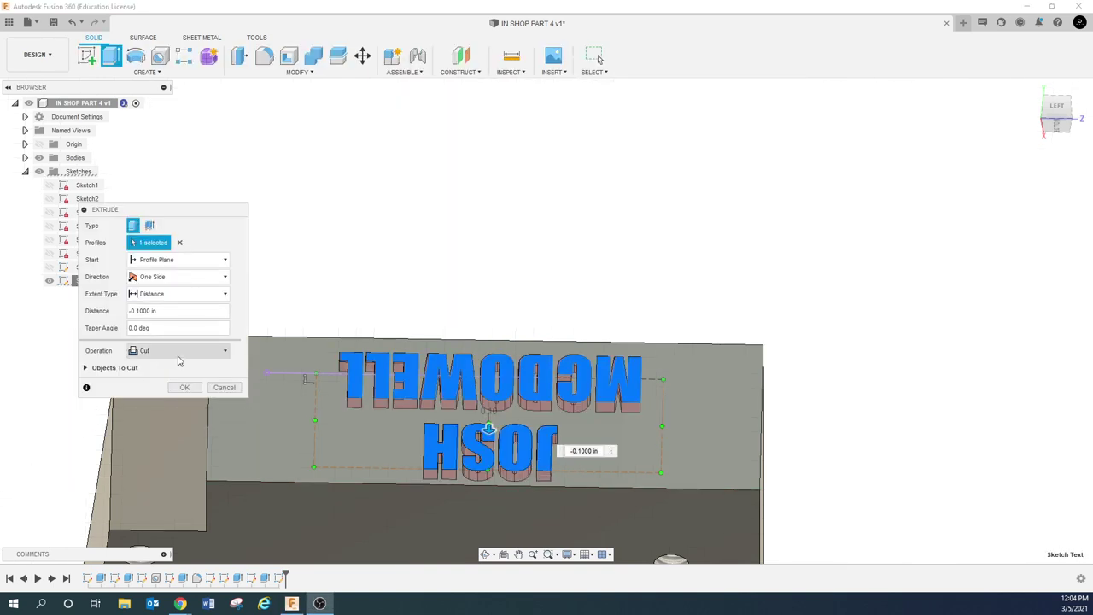
# Extrude only the name lettering profile -0.005 in as a cut into the face
pyautogui.click(225, 387)
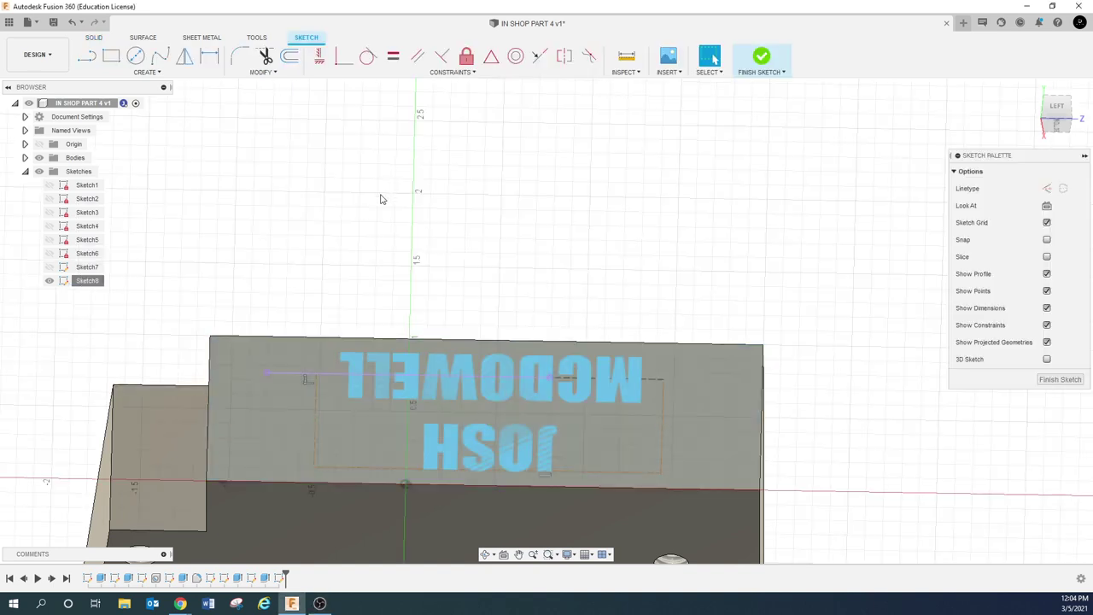
pyautogui.click(337, 394)
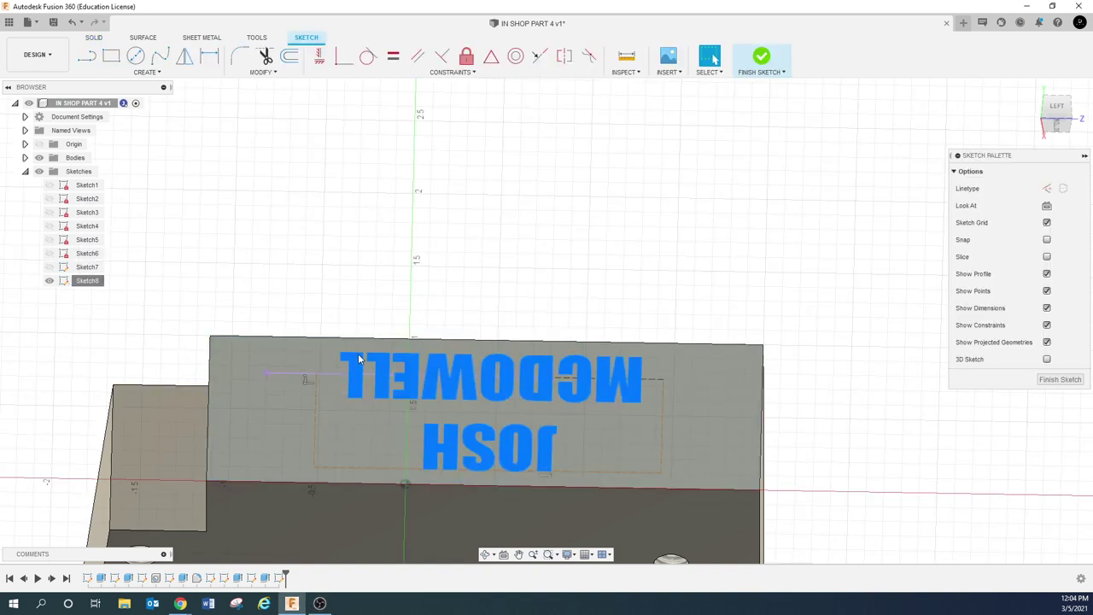
pyautogui.press('e')
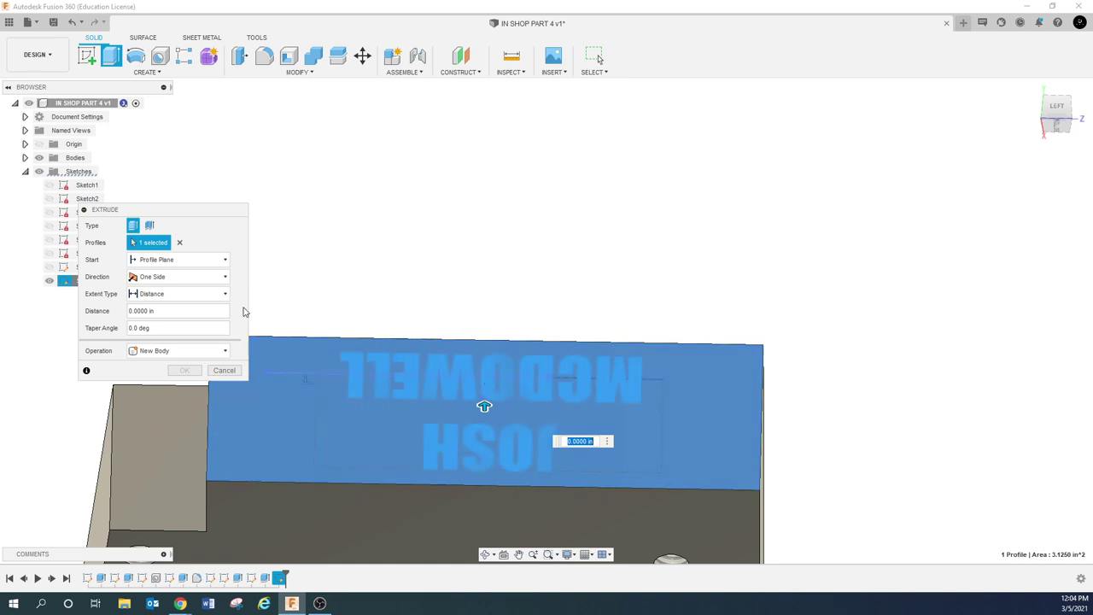
pyautogui.click(181, 245)
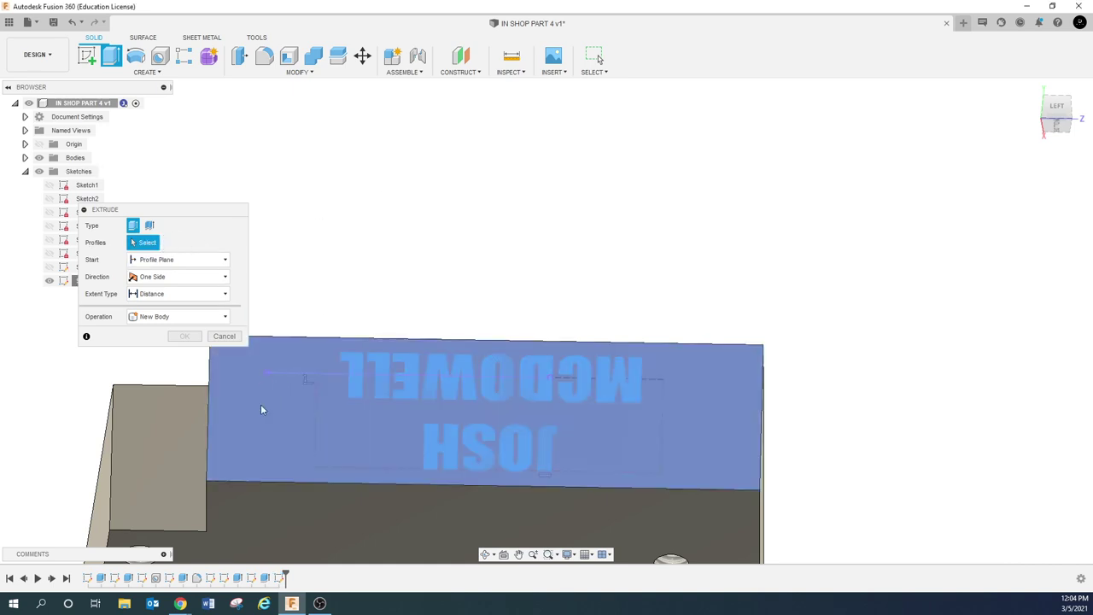
pyautogui.click(264, 421)
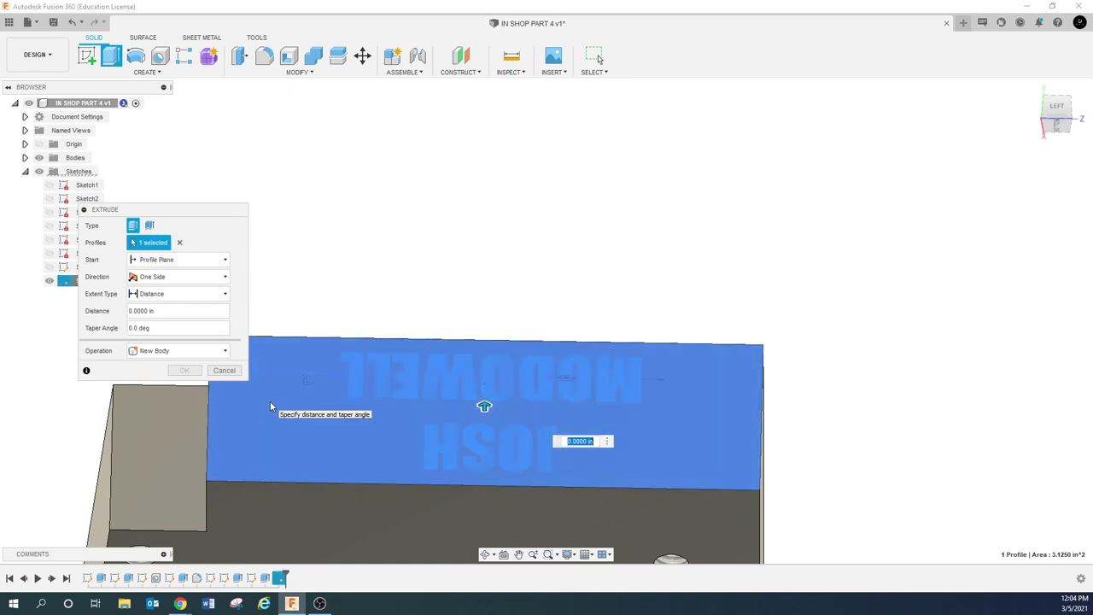
pyautogui.click(180, 243)
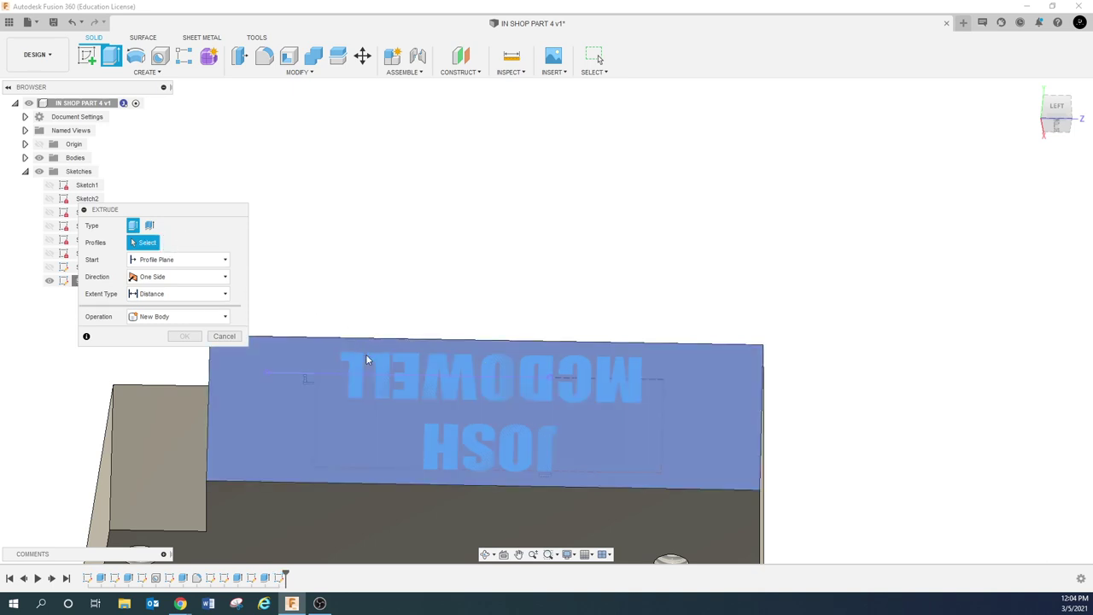
pyautogui.click(362, 378)
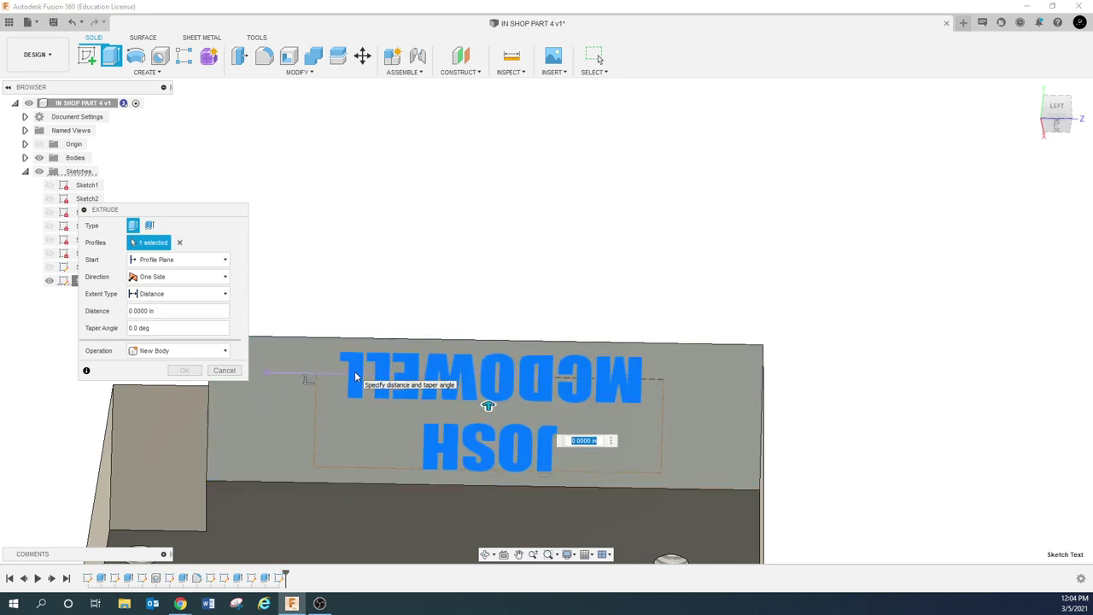
pyautogui.click(177, 312)
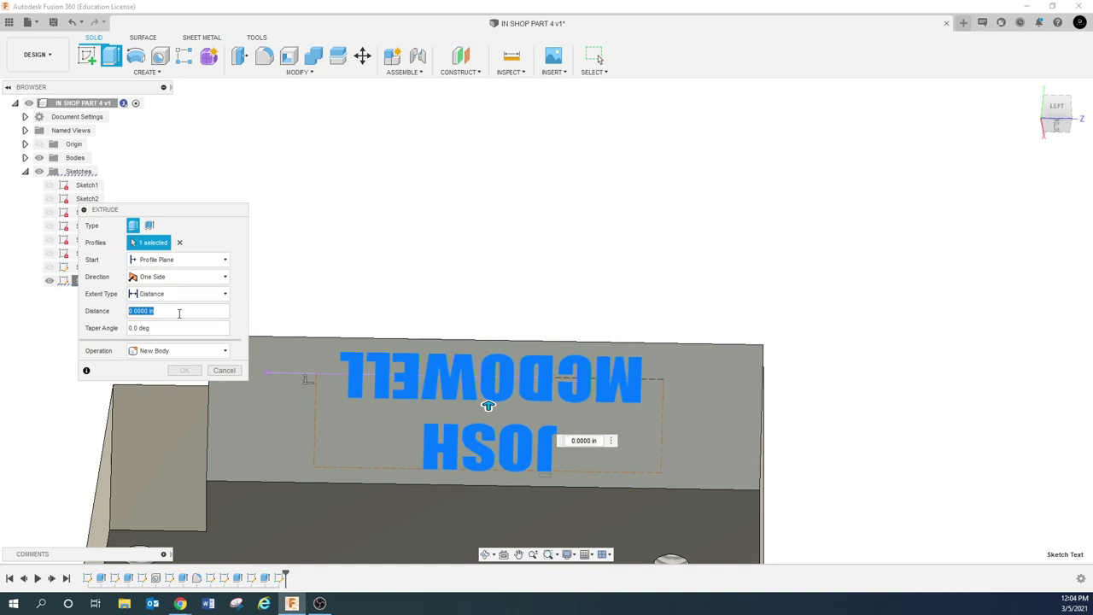
pyautogui.write('-.005')
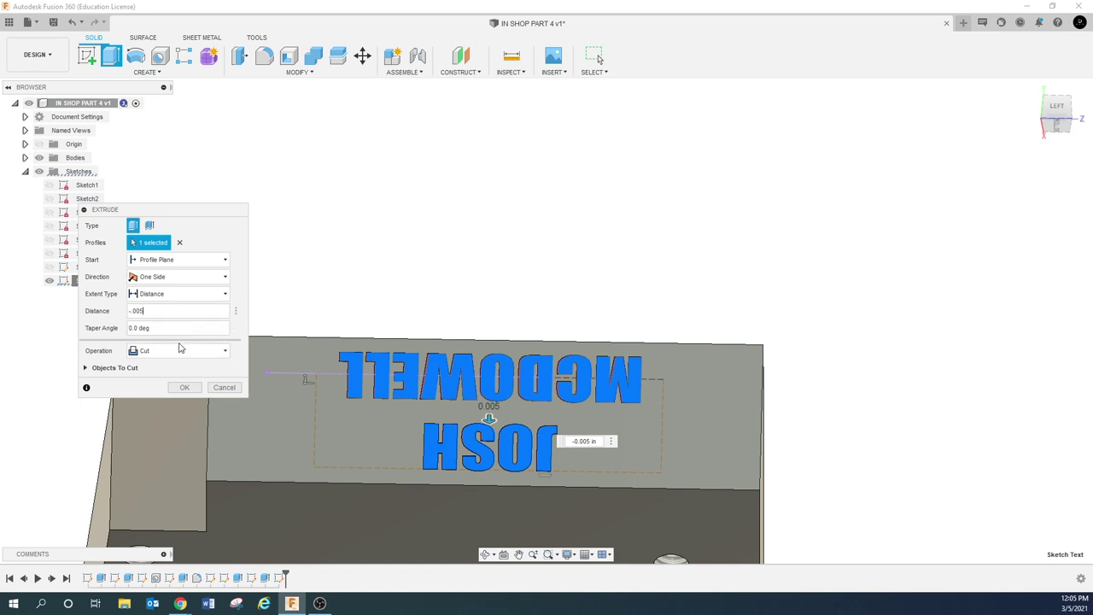
pyautogui.click(185, 387)
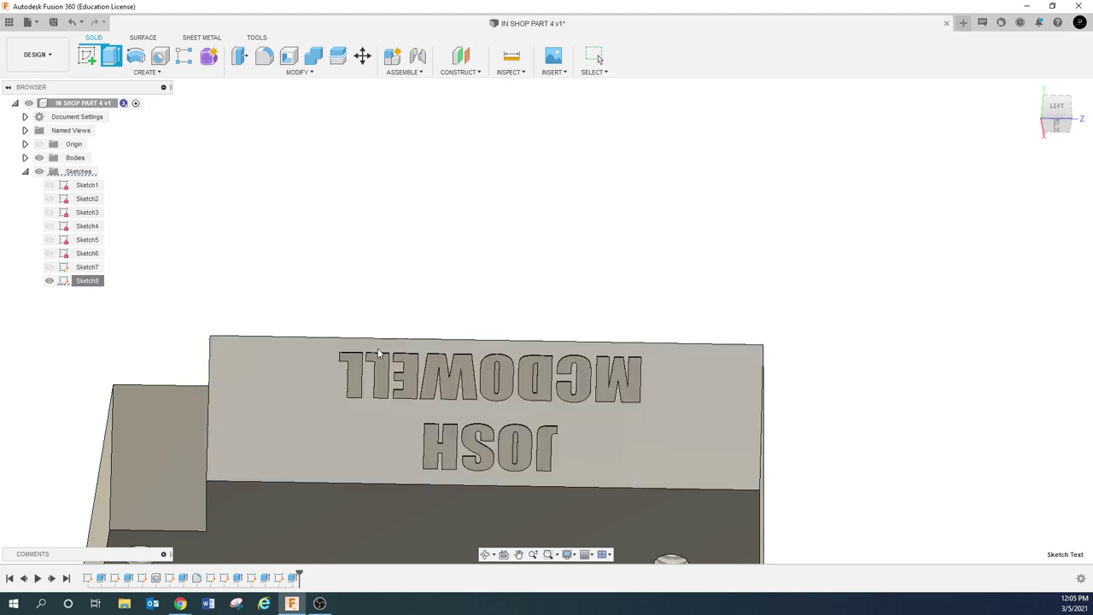
pyautogui.keyDown('shift'); pyautogui.moveTo(495, 286); pyautogui.dragTo(454, 410, button='middle'); pyautogui.keyUp('shift')
pyautogui.scroll(2, 565, 354)
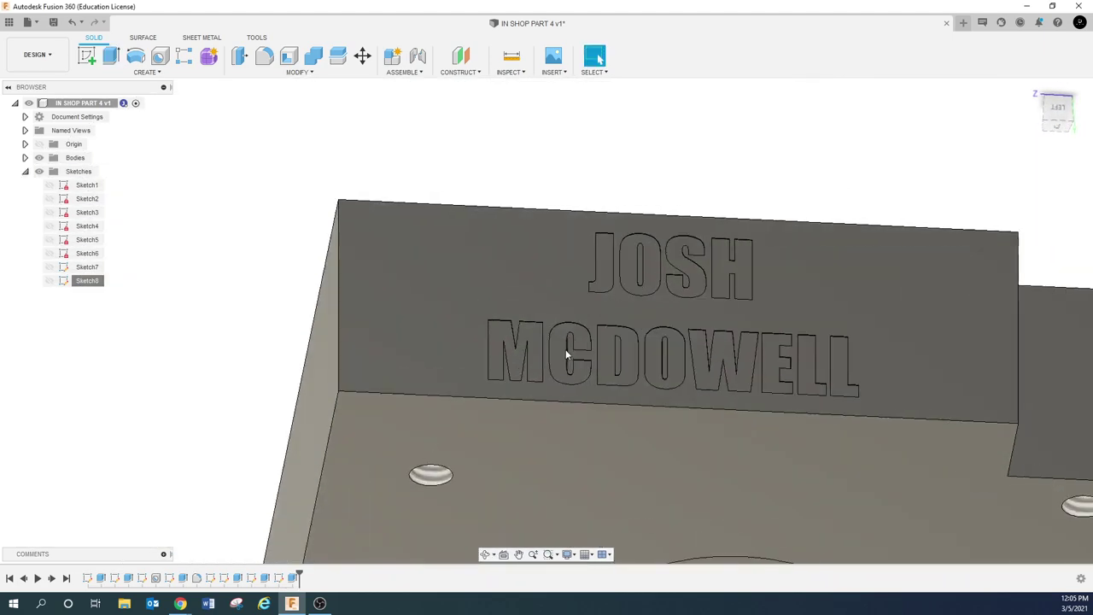
pyautogui.scroll(-2, 559, 391)
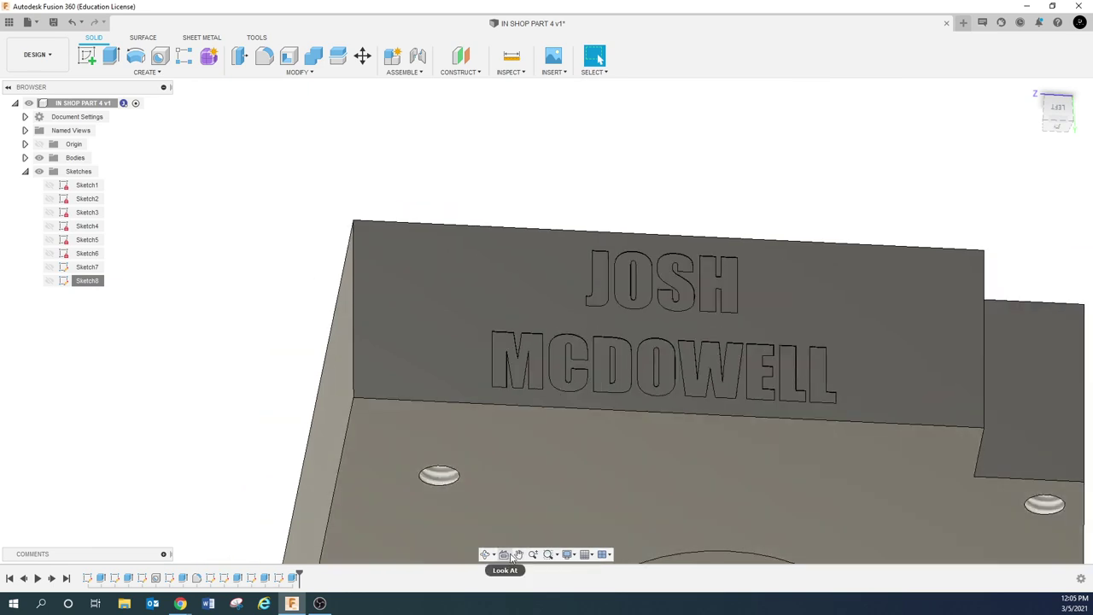
pyautogui.click(518, 554)
pyautogui.moveTo(529, 472); pyautogui.dragTo(381, 447)
pyautogui.moveTo(434, 333); pyautogui.dragTo(431, 320)
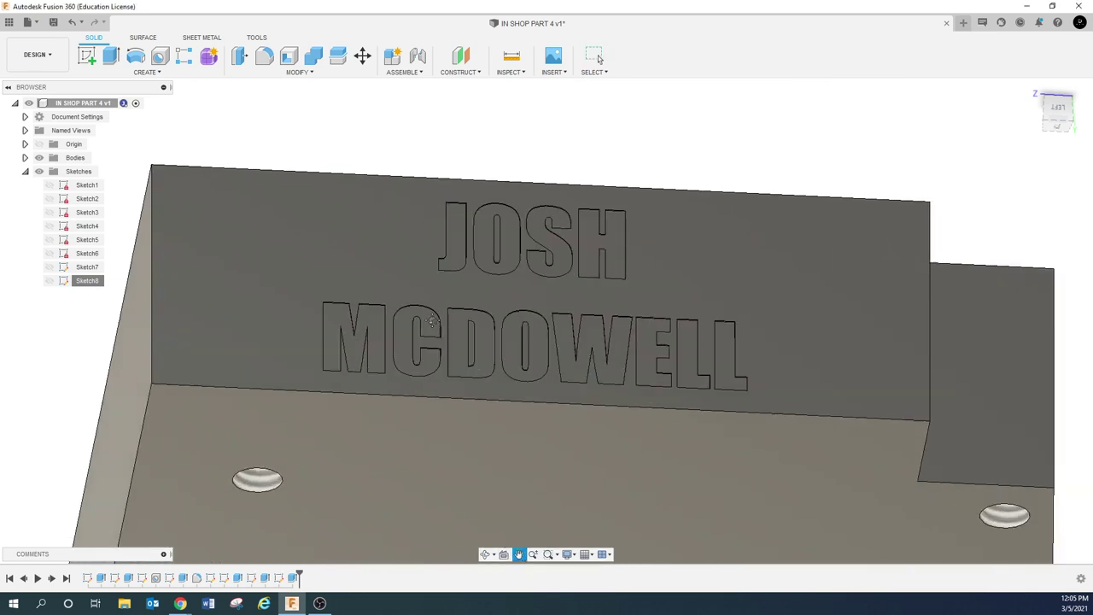
pyautogui.scroll(2, 431, 320)
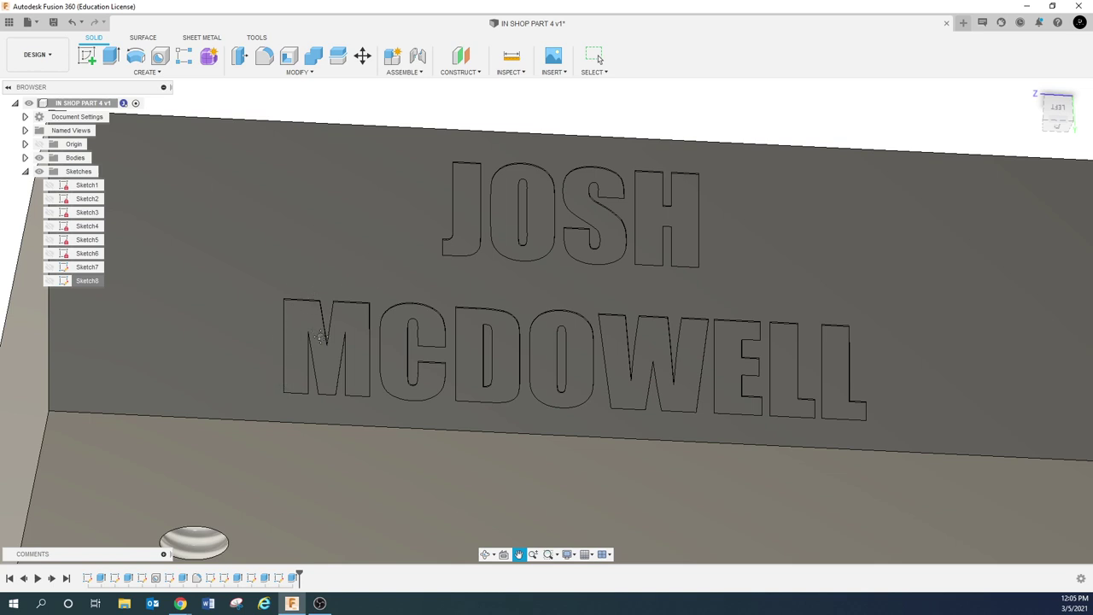
pyautogui.scroll(-5, 360, 378)
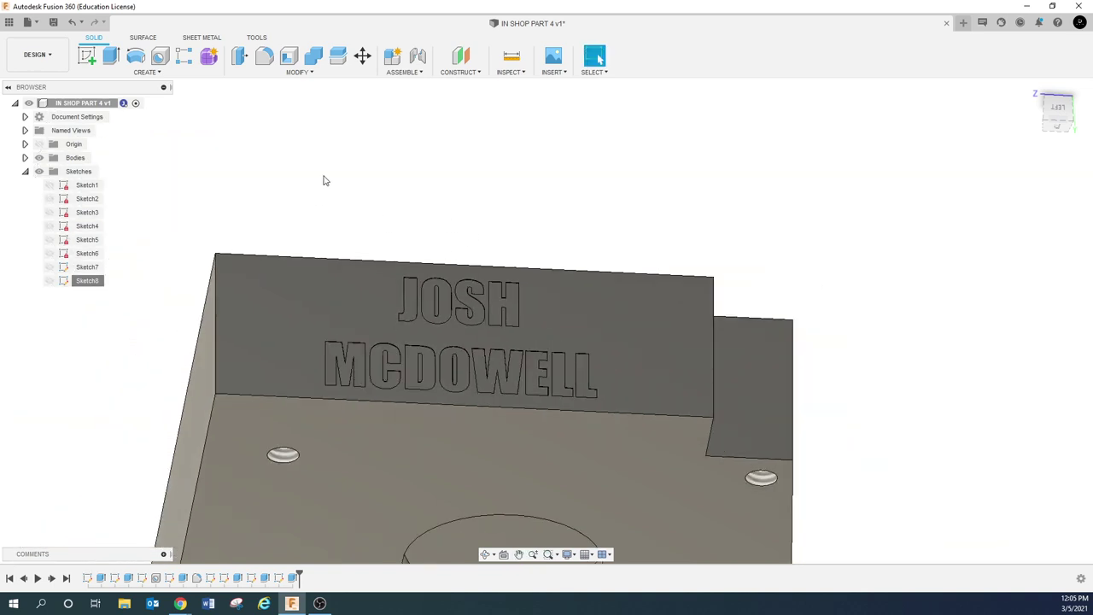
# Open the Chamfer command from the Modify menu after one cancelled attempt
pyautogui.click(299, 72)
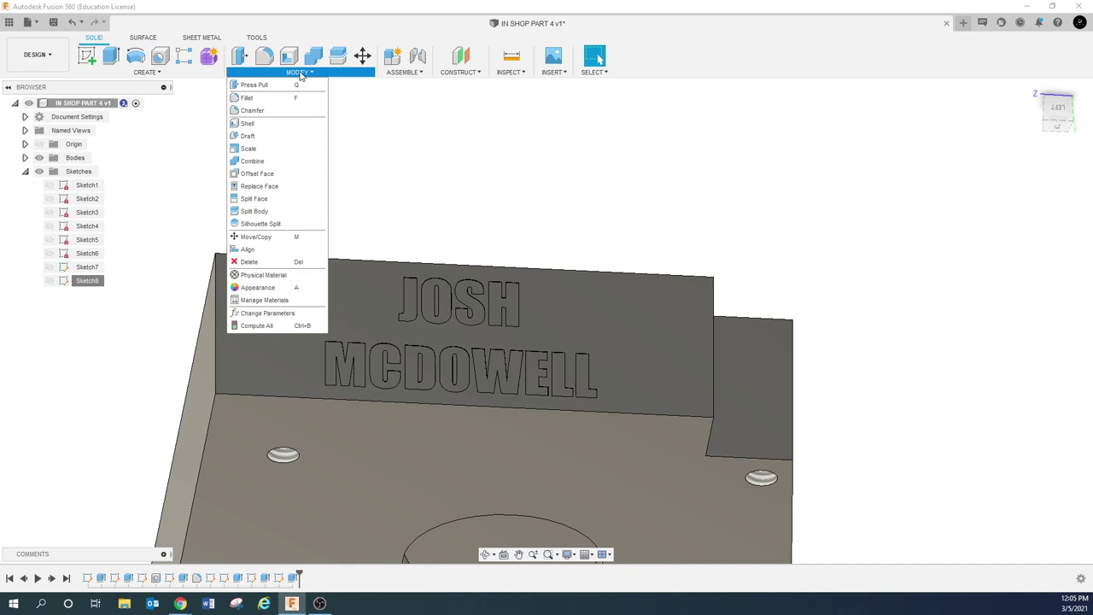
pyautogui.click(262, 117)
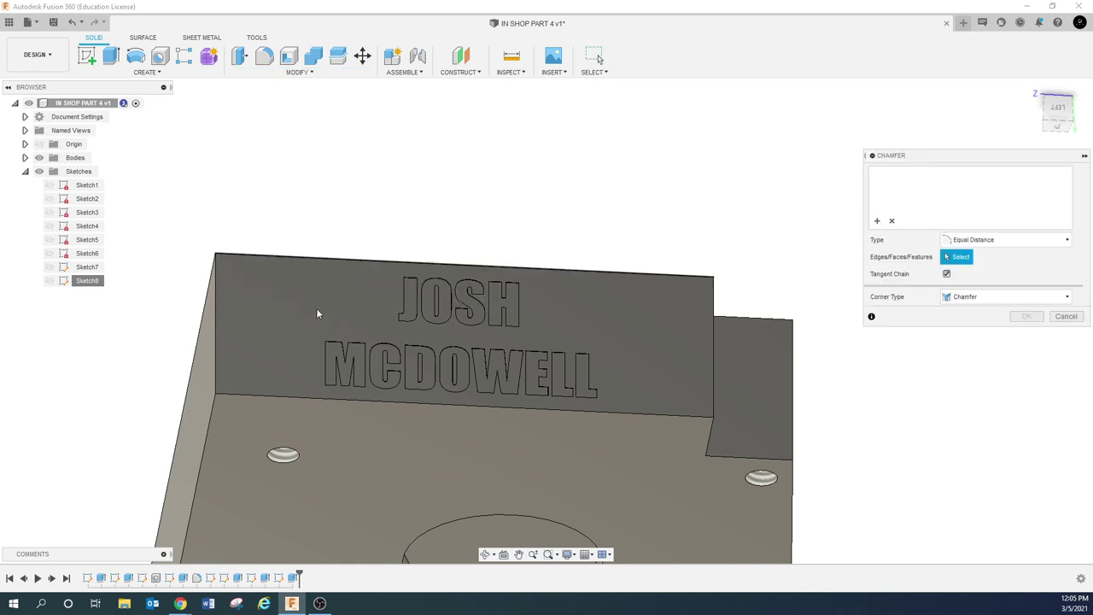
pyautogui.click(1066, 316)
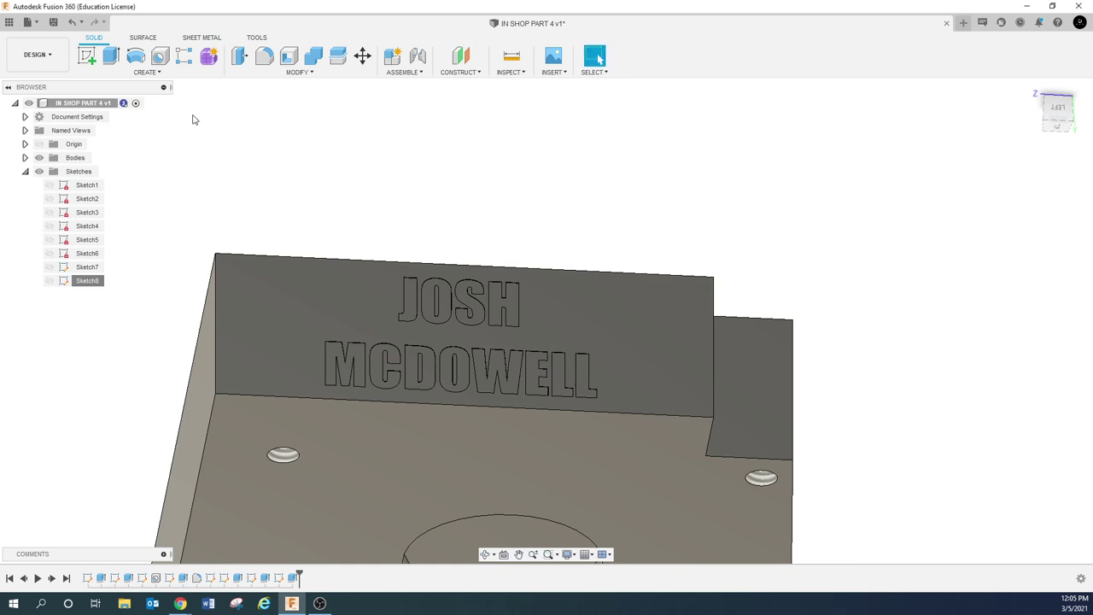
pyautogui.click(300, 70)
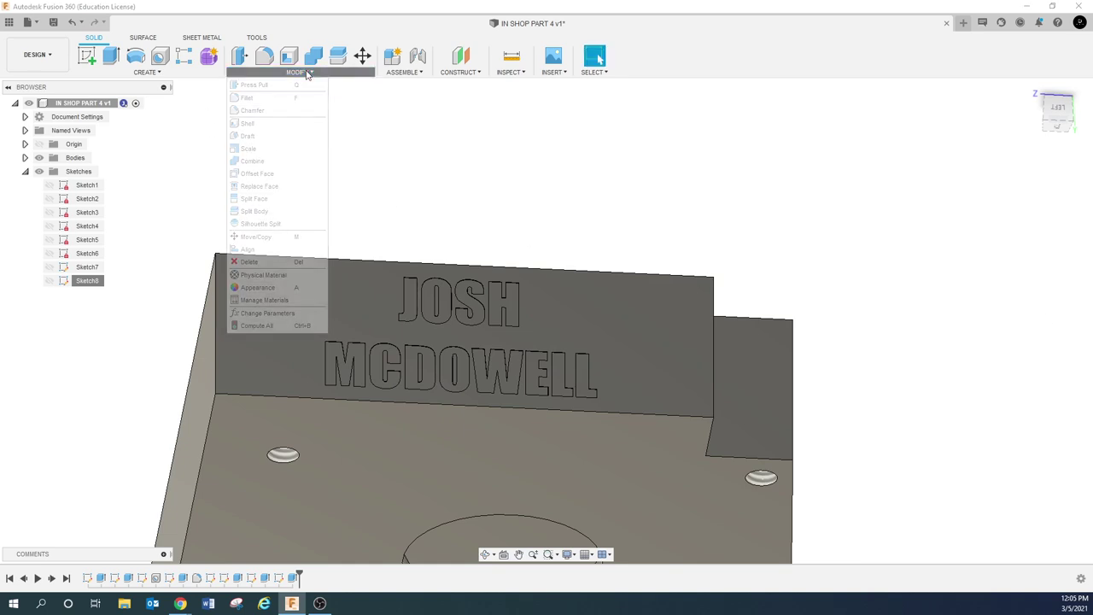
pyautogui.click(468, 165)
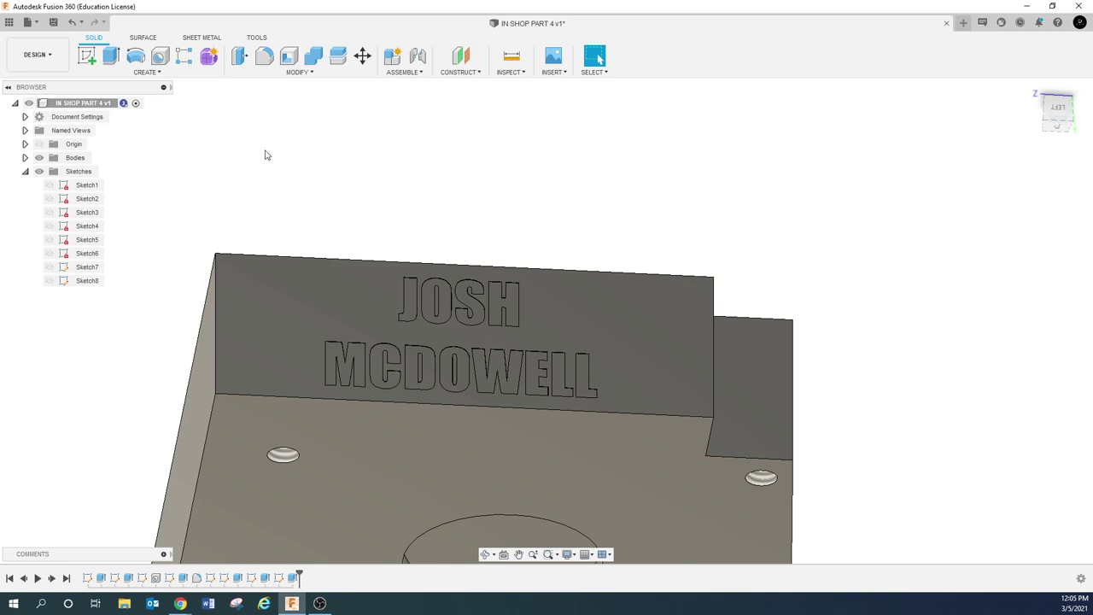
pyautogui.click(310, 73)
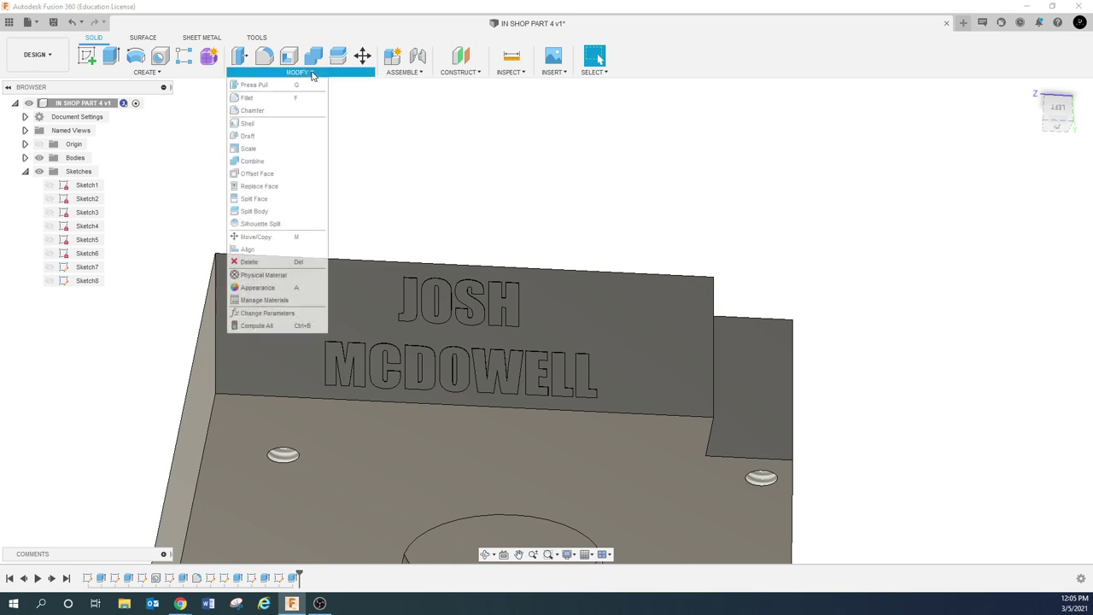
pyautogui.click(252, 110)
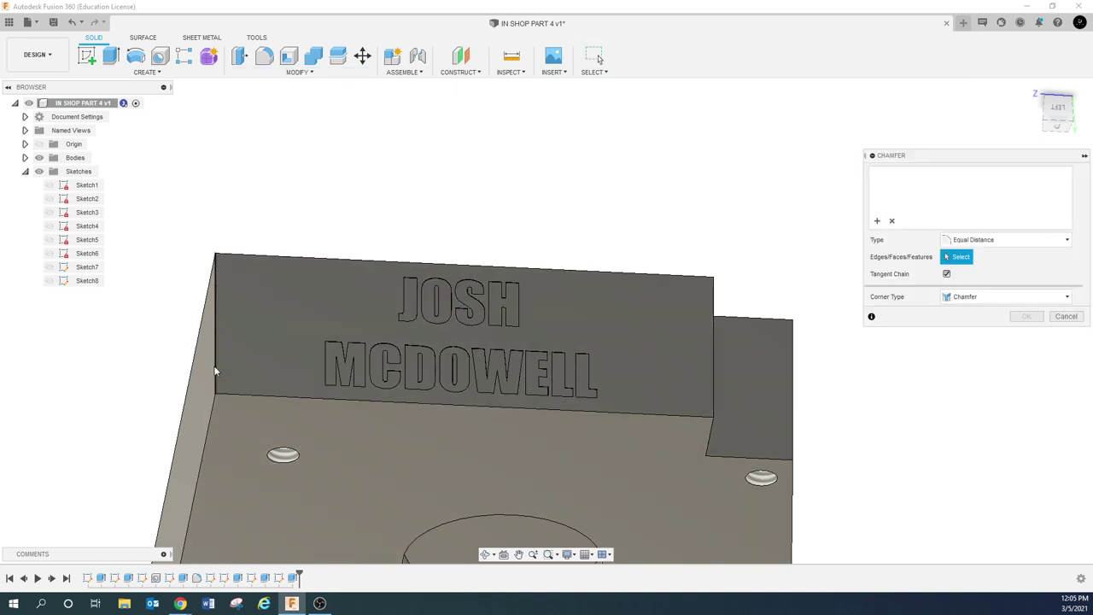
# Chamfer the lettered wall's left, top and far-side edges with a 0.05 in equal distance
pyautogui.click(214, 369)
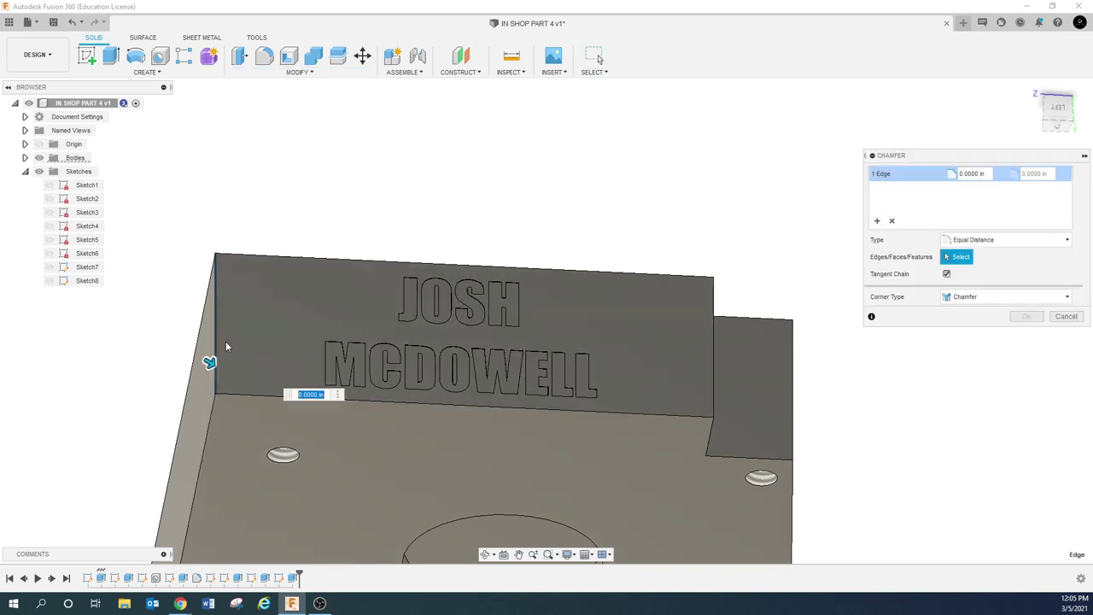
pyautogui.click(250, 259)
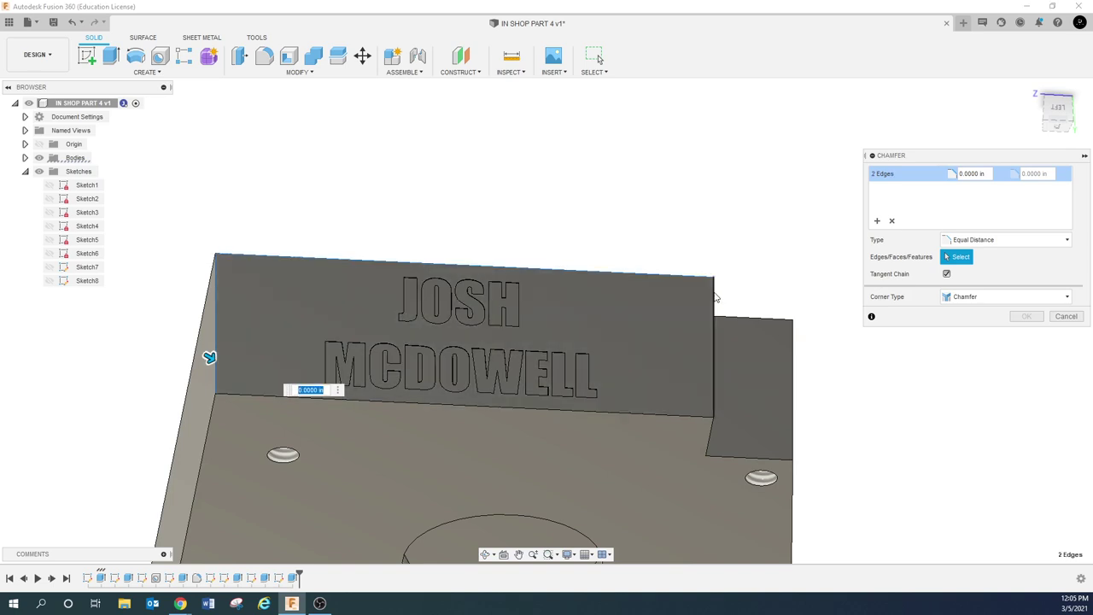
pyautogui.keyDown('shift'); pyautogui.moveTo(697, 413); pyautogui.dragTo(674, 383, button='middle'); pyautogui.keyUp('shift')
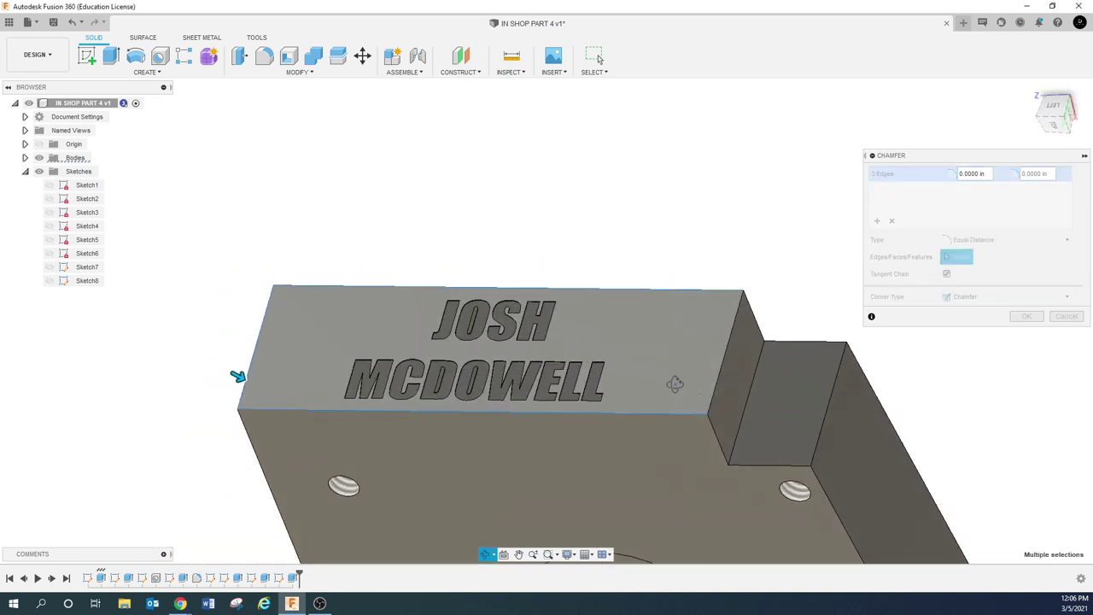
pyautogui.click(717, 384)
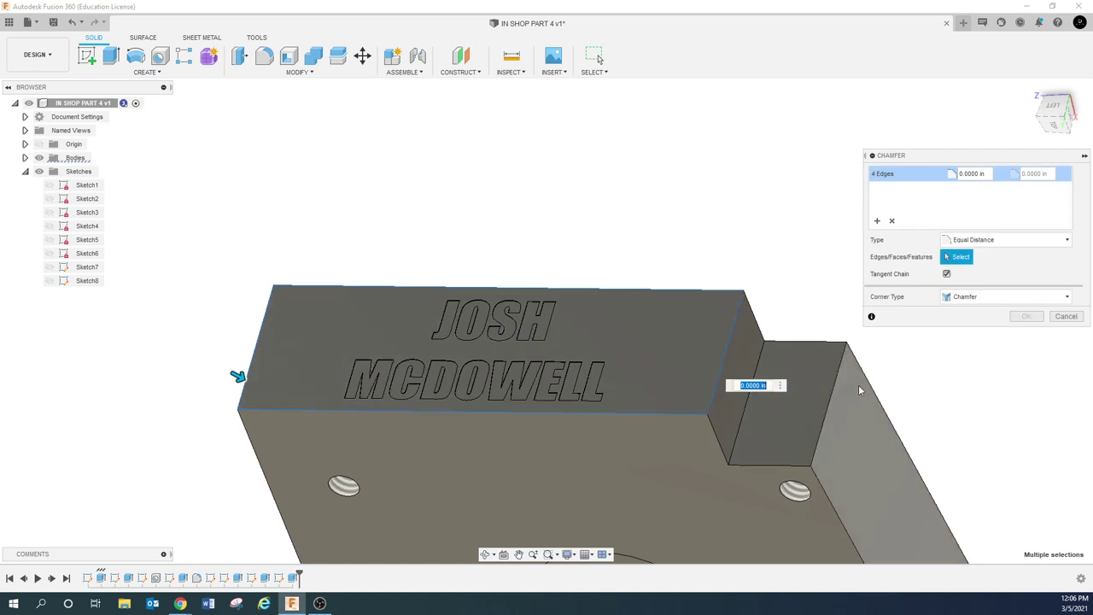
pyautogui.keyDown('shift'); pyautogui.moveTo(917, 371); pyautogui.dragTo(946, 363, button='middle'); pyautogui.keyUp('shift')
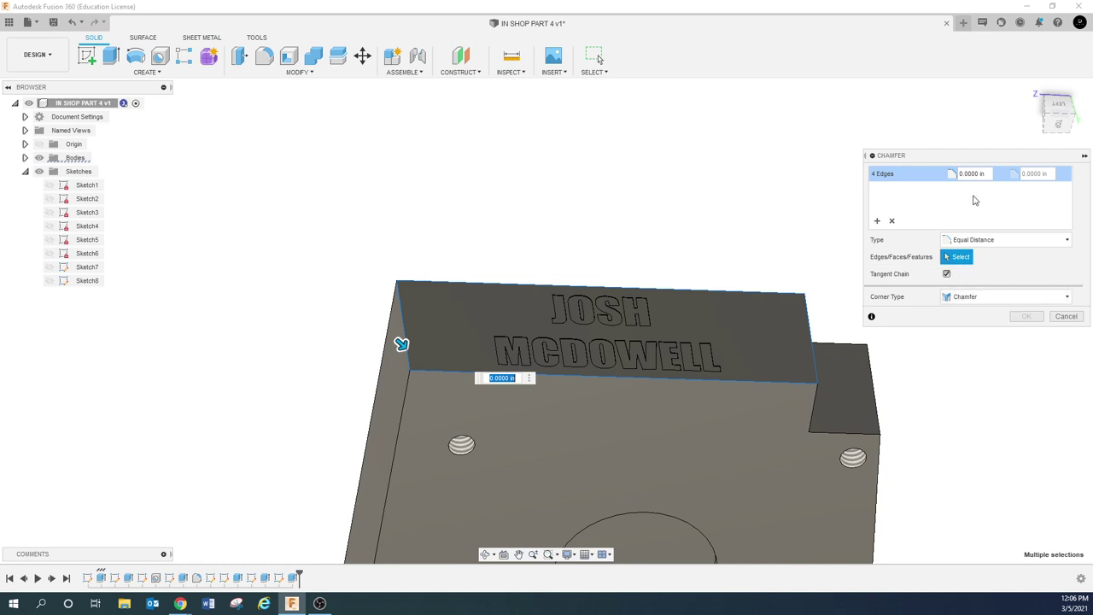
pyautogui.moveTo(982, 173); pyautogui.dragTo(933, 173)
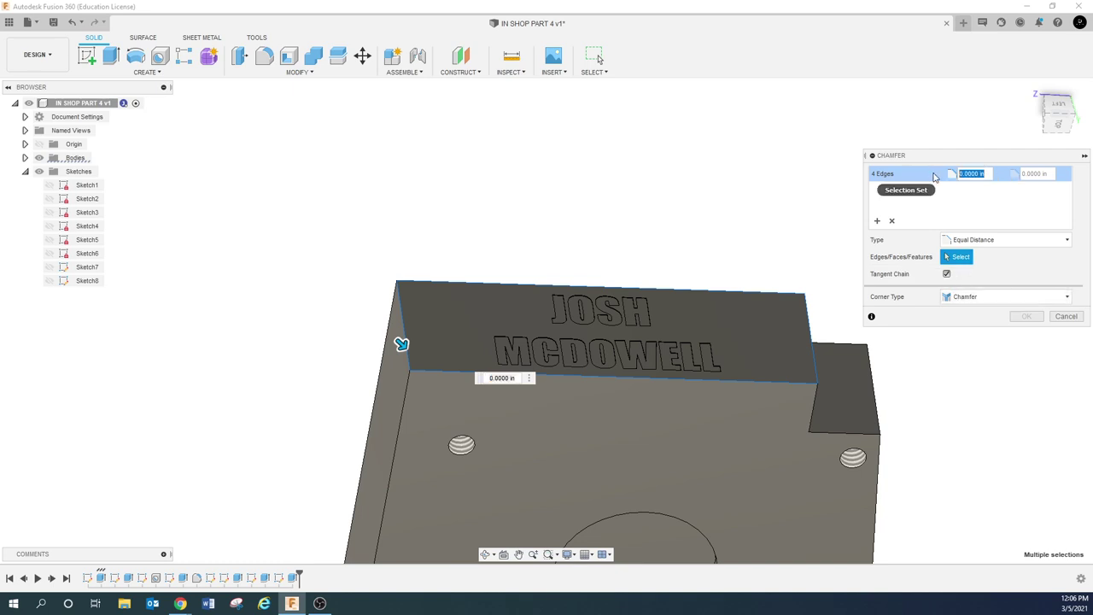
pyautogui.press('BackSpace')
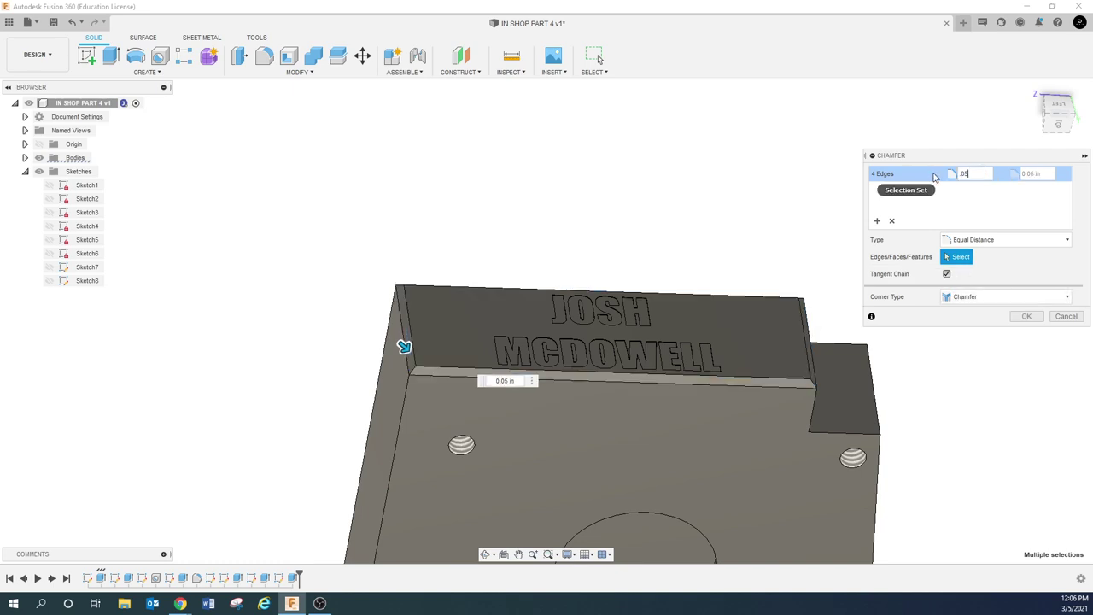
pyautogui.keyDown('shift'); pyautogui.moveTo(597, 306); pyautogui.dragTo(577, 316, button='middle'); pyautogui.keyUp('shift')
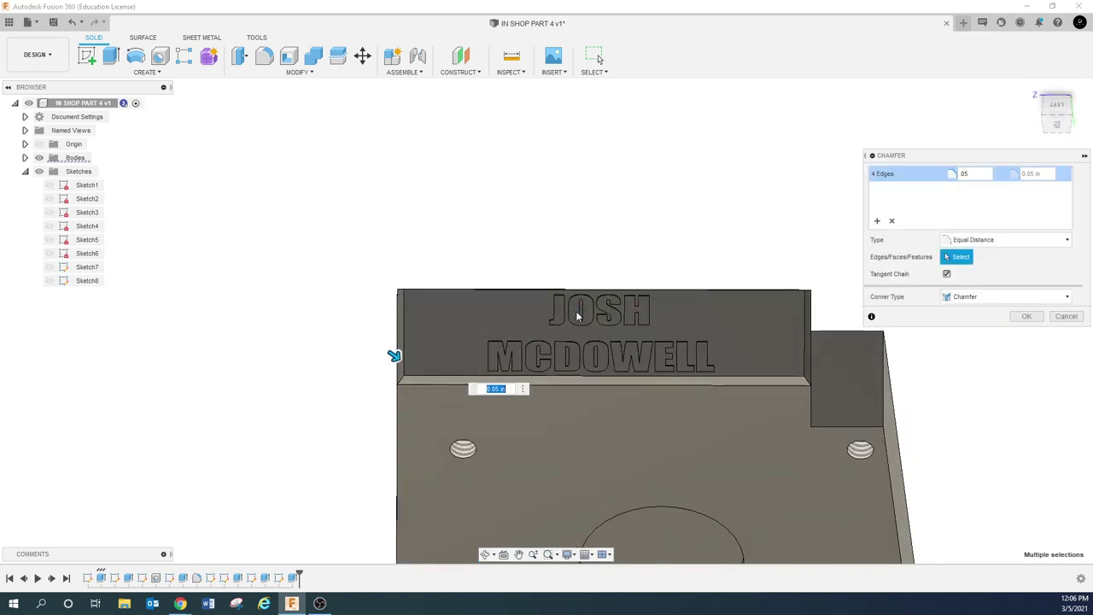
pyautogui.click(1036, 316)
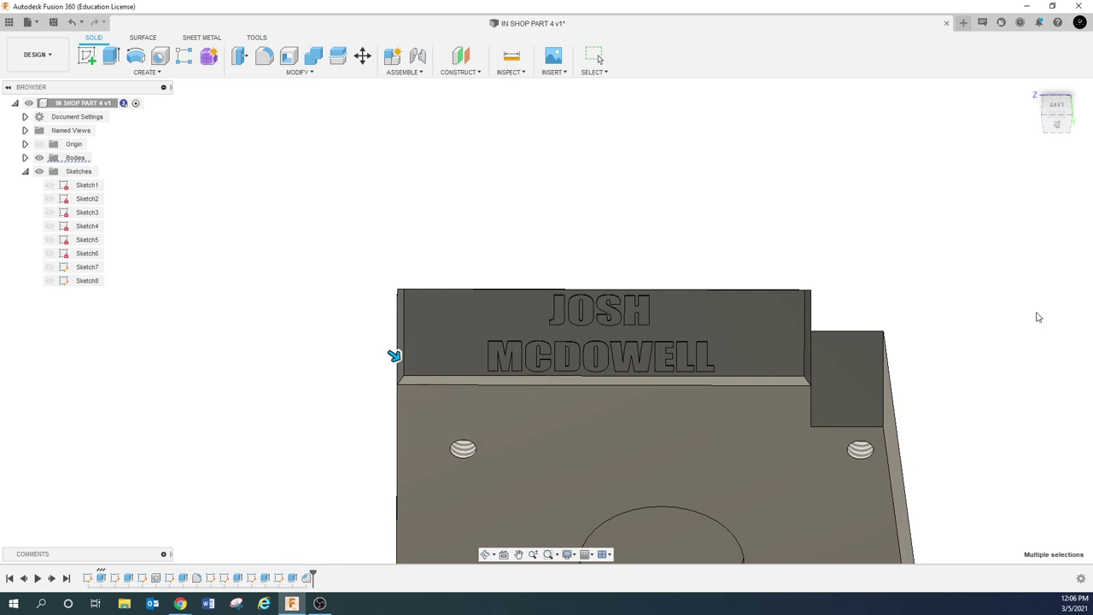
# Orbit and pan to a front view of the whole chamfered part
pyautogui.keyDown('shift'); pyautogui.moveTo(532, 392); pyautogui.dragTo(524, 550, button='middle'); pyautogui.keyUp('shift')
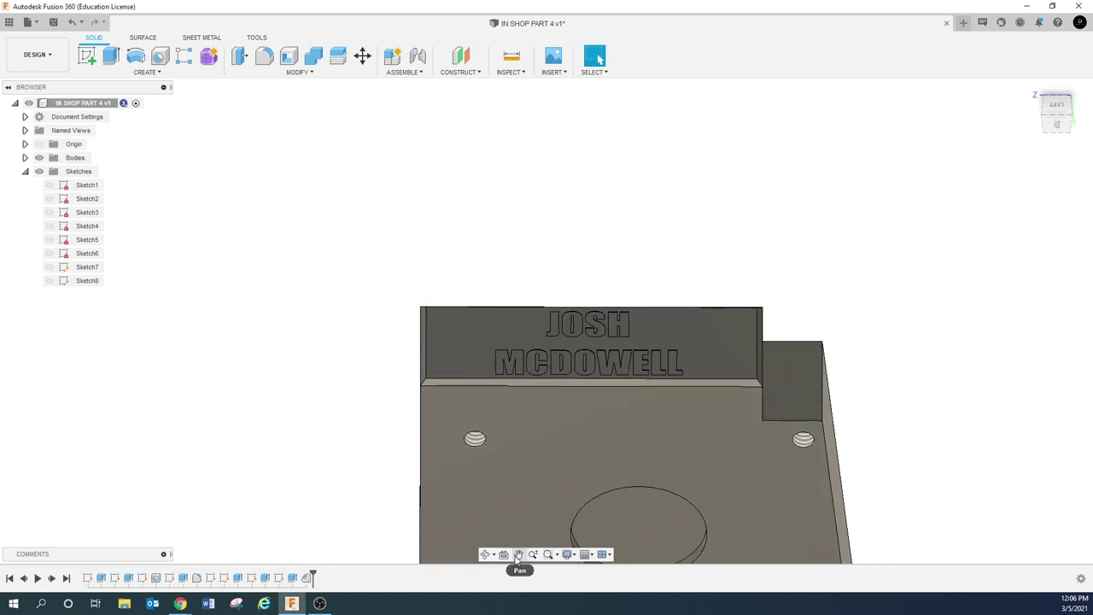
pyautogui.click(519, 556)
pyautogui.moveTo(687, 354); pyautogui.dragTo(542, 260)
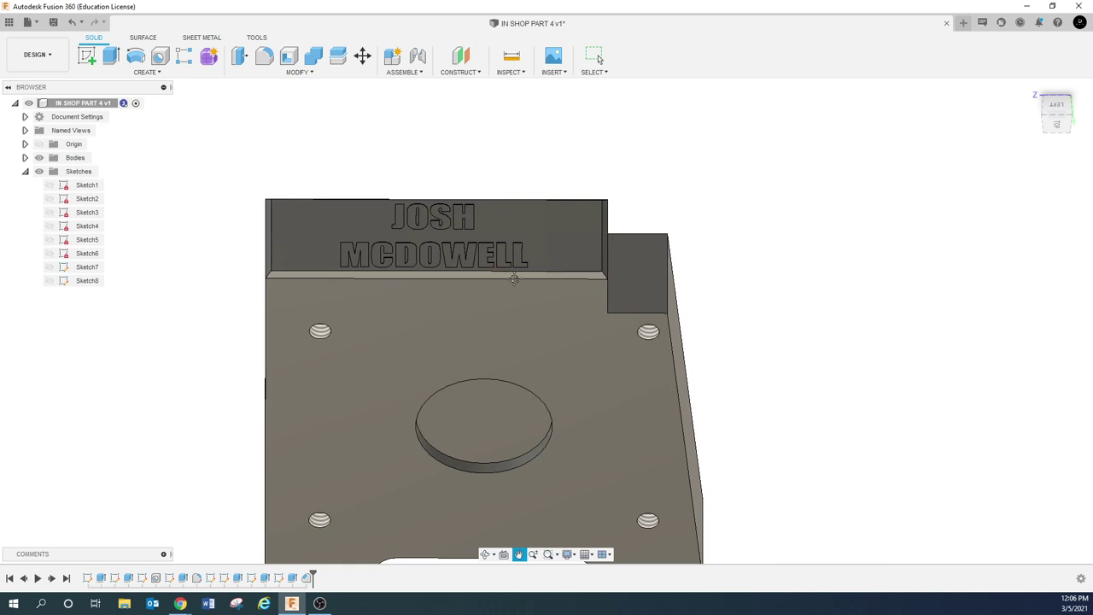
pyautogui.scroll(-2, 542, 261)
pyautogui.keyDown('shift'); pyautogui.moveTo(542, 261); pyautogui.dragTo(478, 265, button='middle'); pyautogui.keyUp('shift')
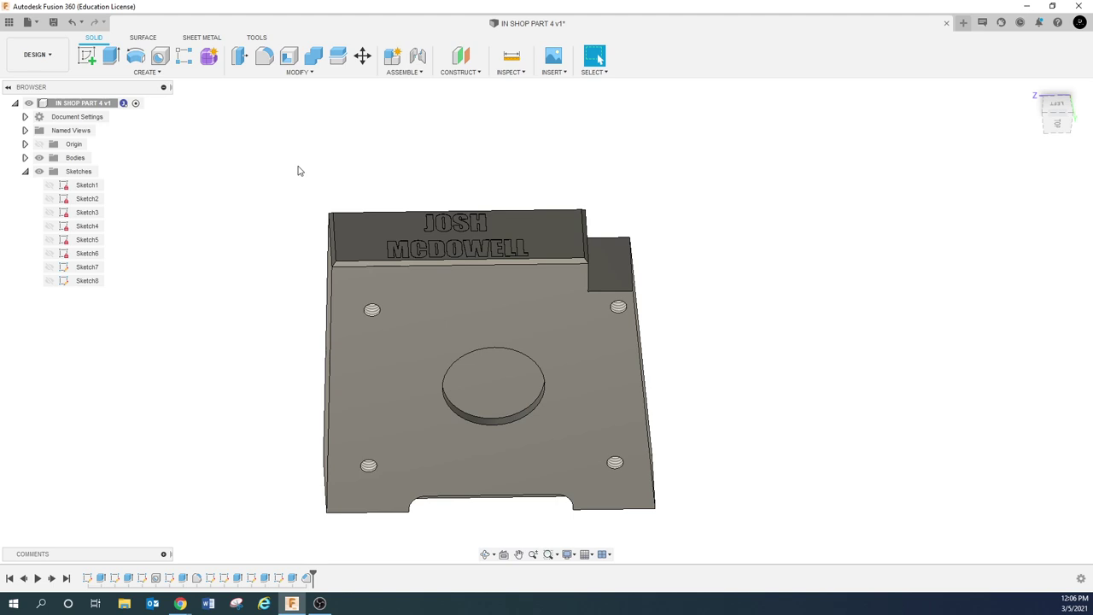
# Save the part as a new version, IN SHOP PART 4 v1
pyautogui.click(54, 22)
pyautogui.click(553, 317)
pyautogui.click(36, 54)
# Switch to the Manufacture workspace and start a new milling setup from the Setups menu
pyautogui.click(48, 181)
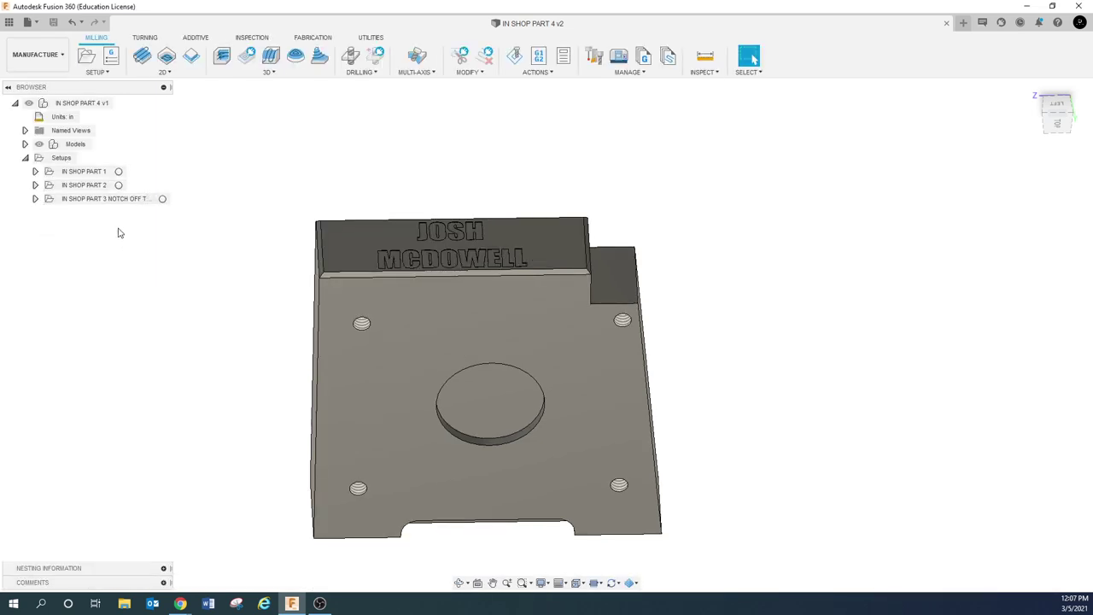
pyautogui.rightClick(62, 161)
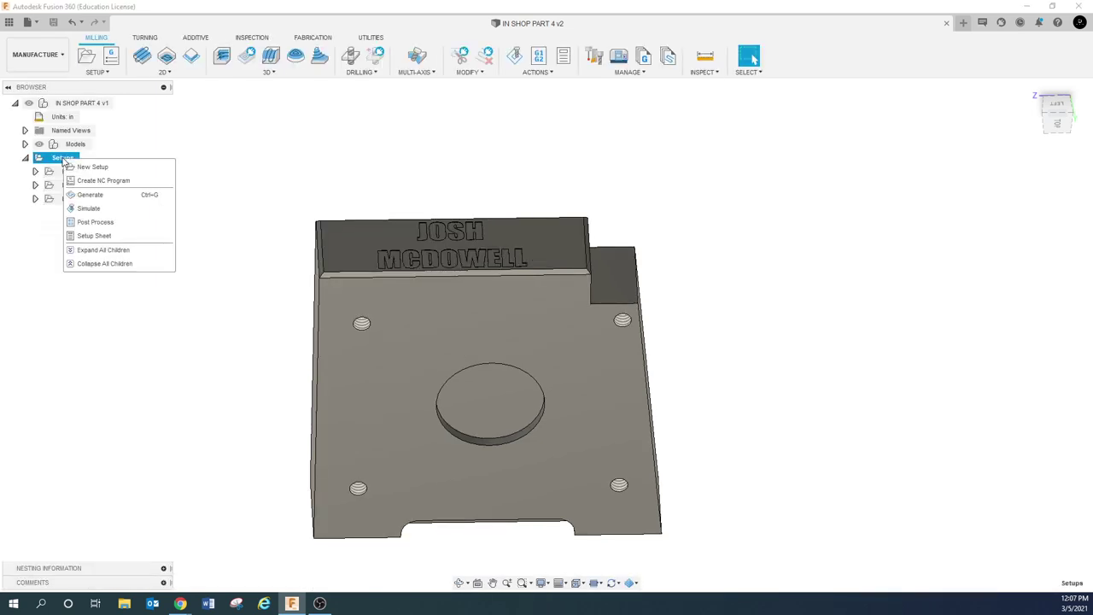
pyautogui.click(90, 167)
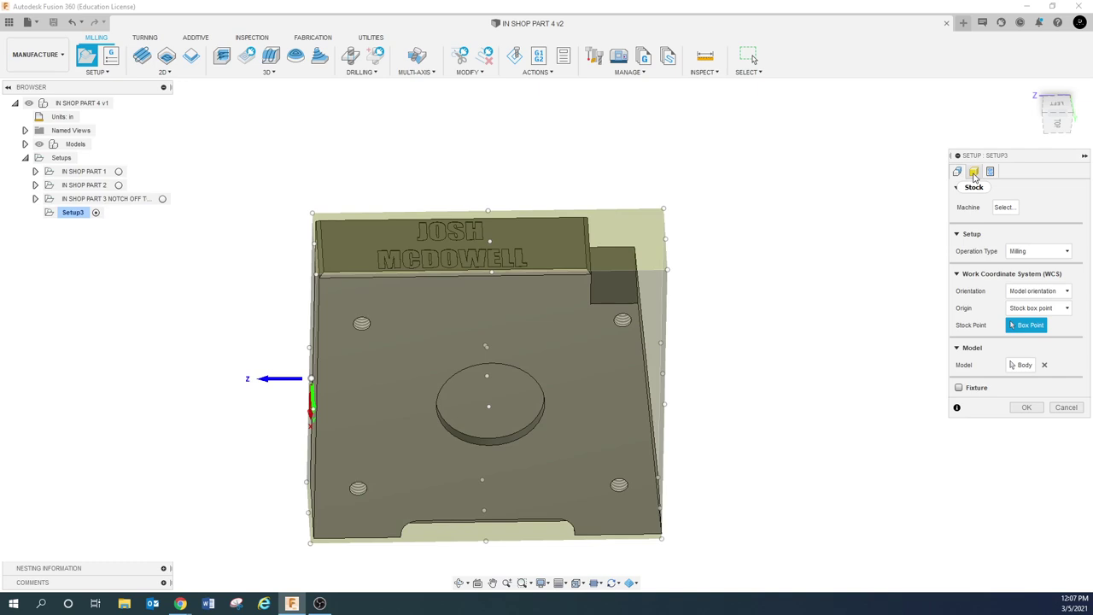
# Set Setup3's stock side and top offsets to 0, giving a 4 × 1 × 4 in box
pyautogui.click(973, 173)
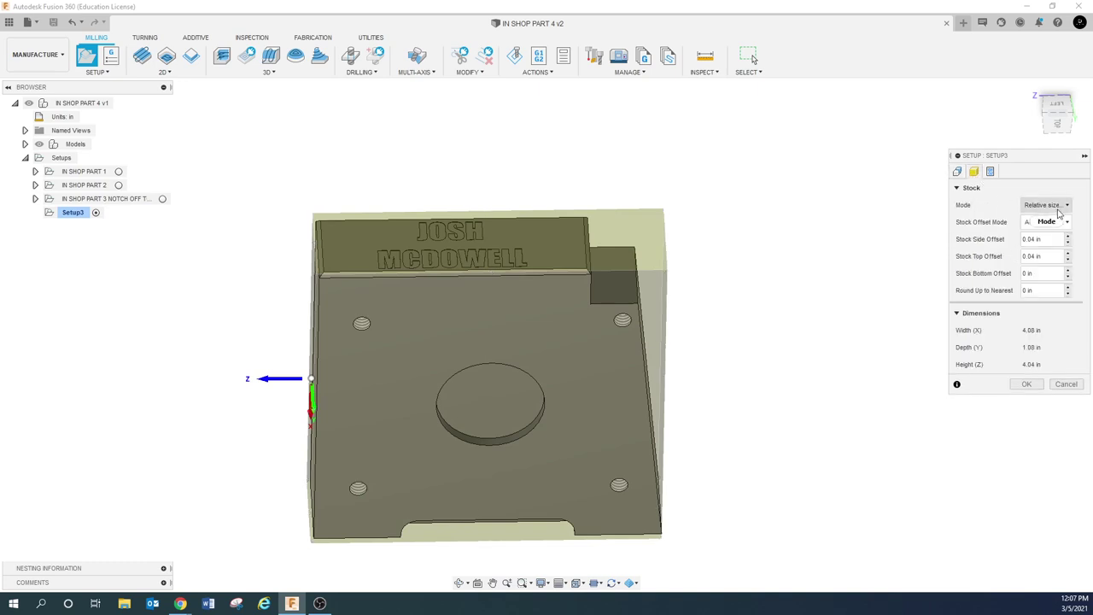
pyautogui.click(1052, 240)
pyautogui.write('0')
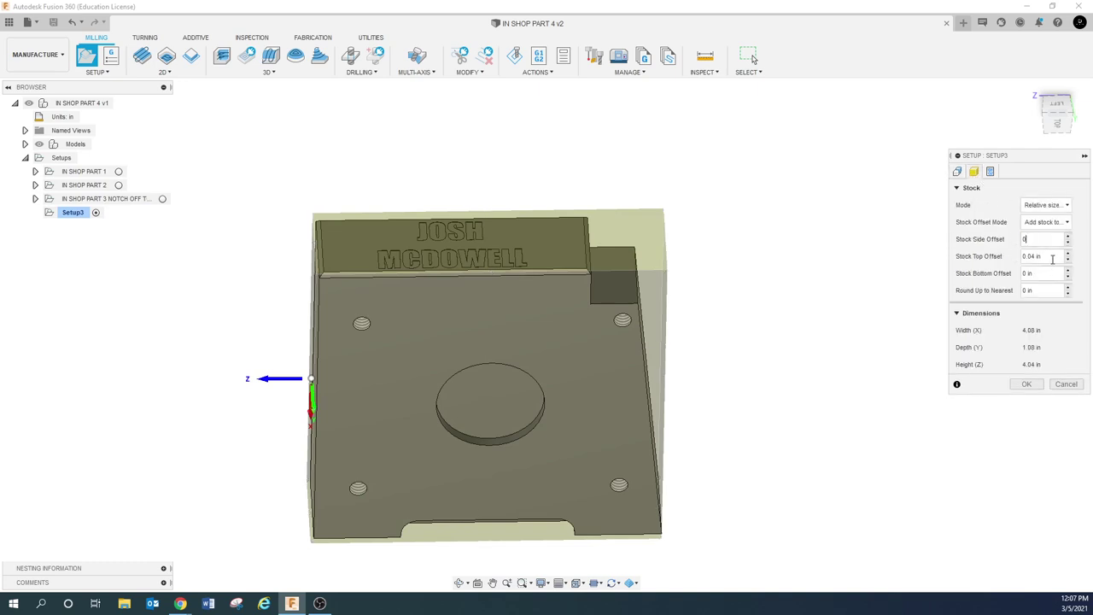
pyautogui.click(1052, 256)
pyautogui.write('0')
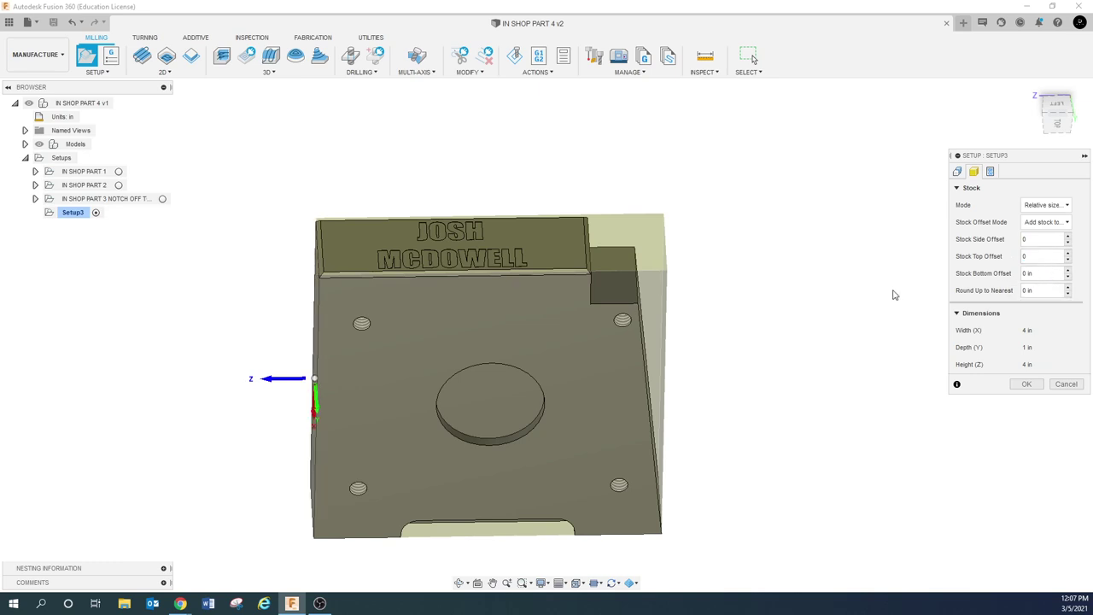
pyautogui.click(957, 171)
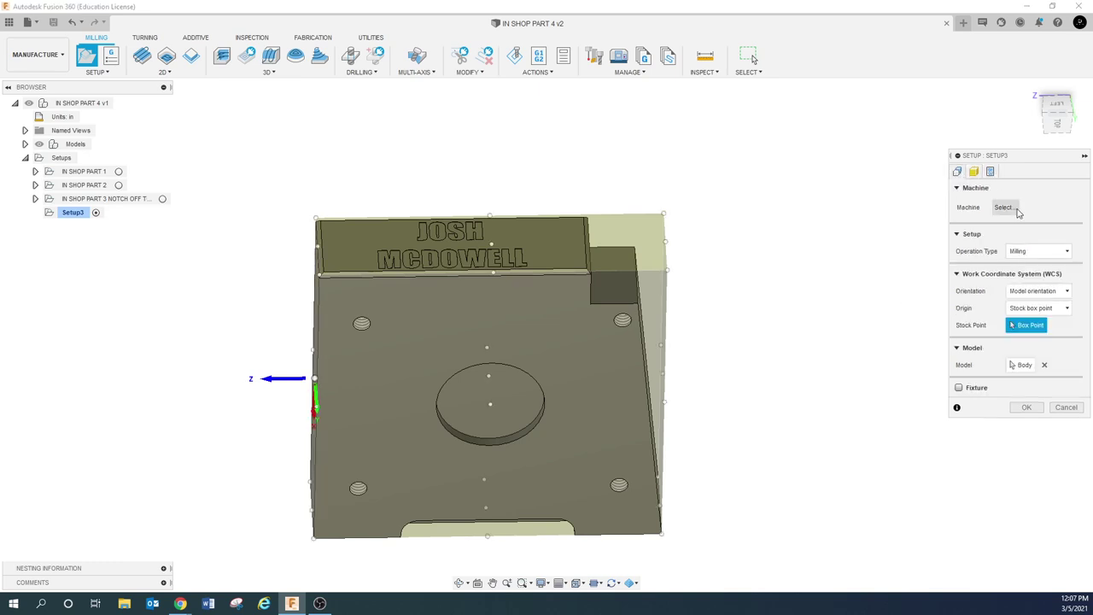
# Orient Setup3 with 'Select Z axis/plane & X axis', picking two part edges
pyautogui.click(1036, 292)
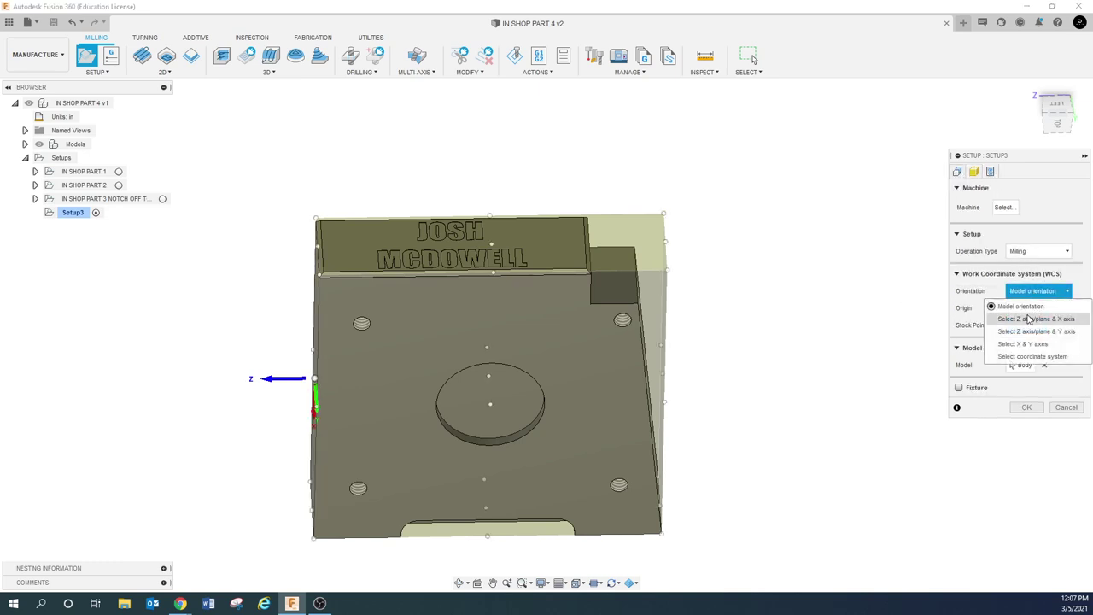
pyautogui.click(1029, 318)
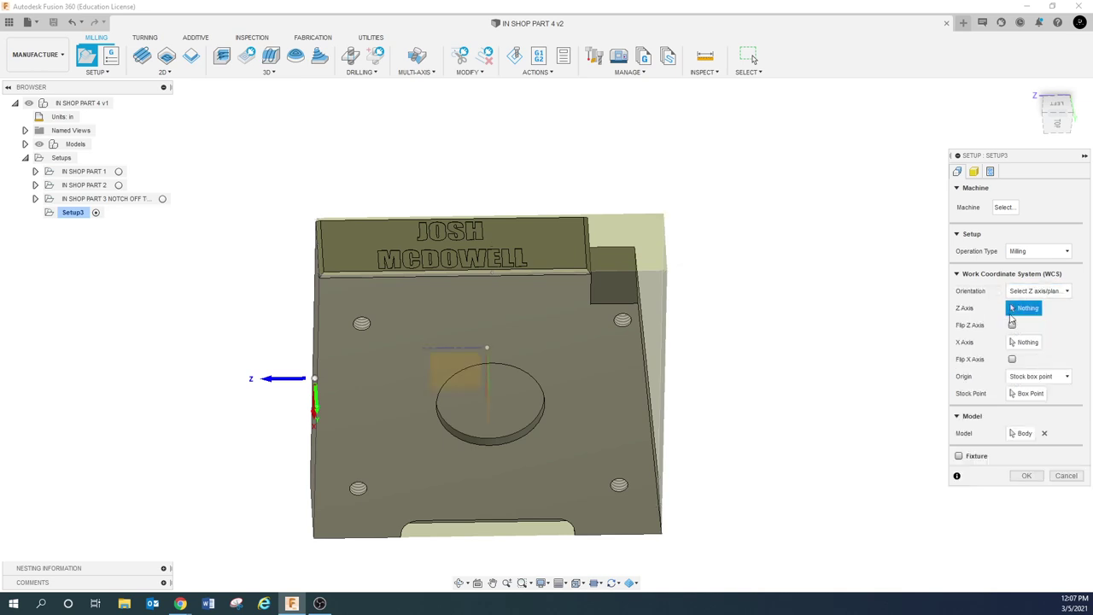
pyautogui.keyDown('shift'); pyautogui.moveTo(683, 213); pyautogui.dragTo(753, 58, button='middle'); pyautogui.keyUp('shift')
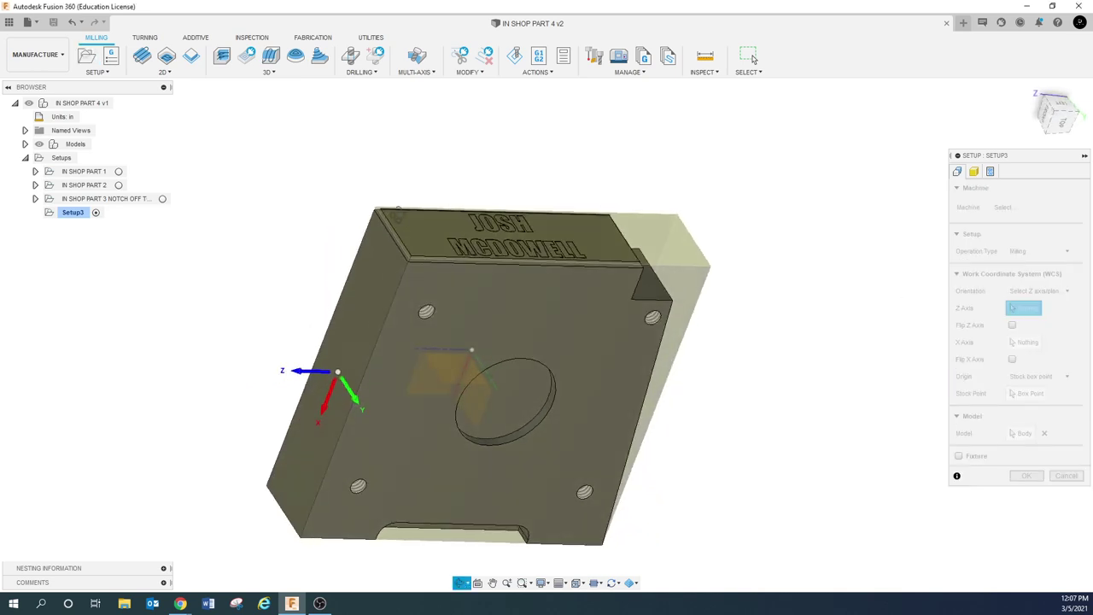
pyautogui.click(403, 269)
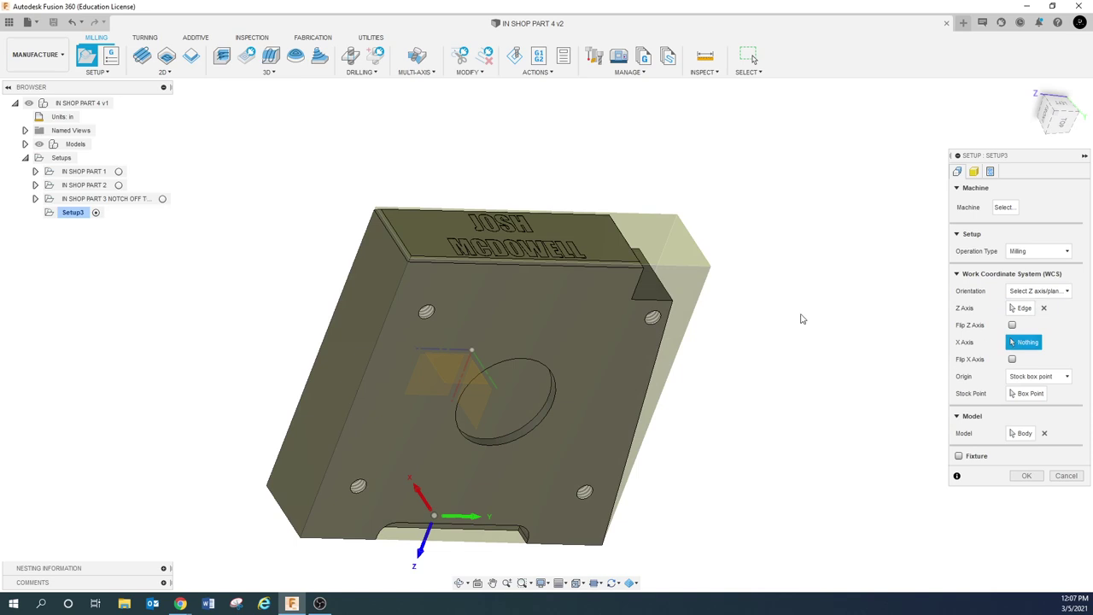
pyautogui.click(535, 270)
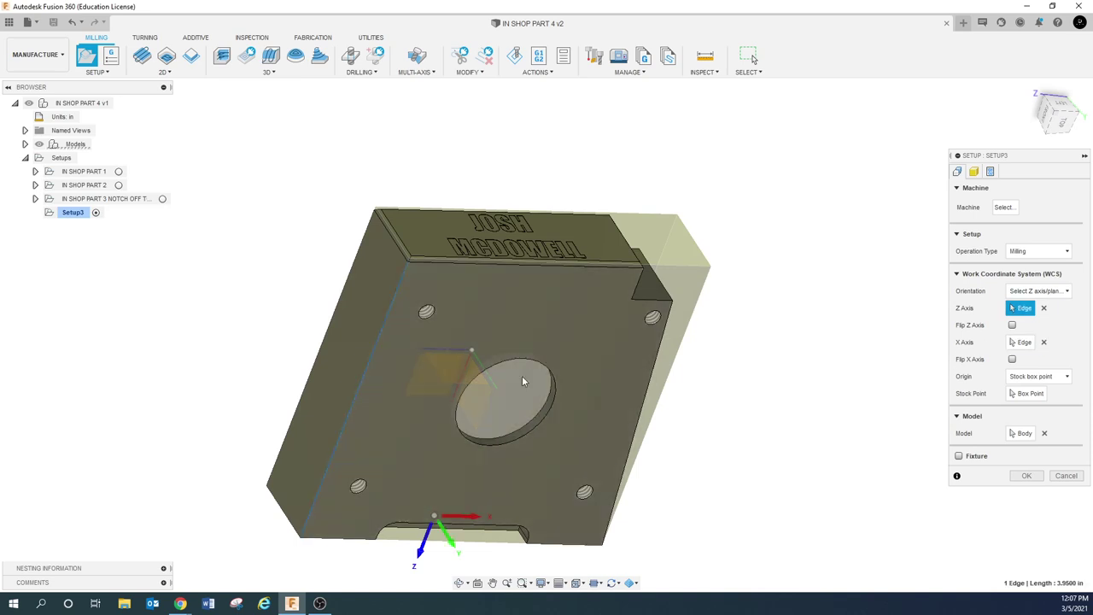
# Place the origin at the top model box point above the lettering and flip the Z axis
pyautogui.click(1042, 377)
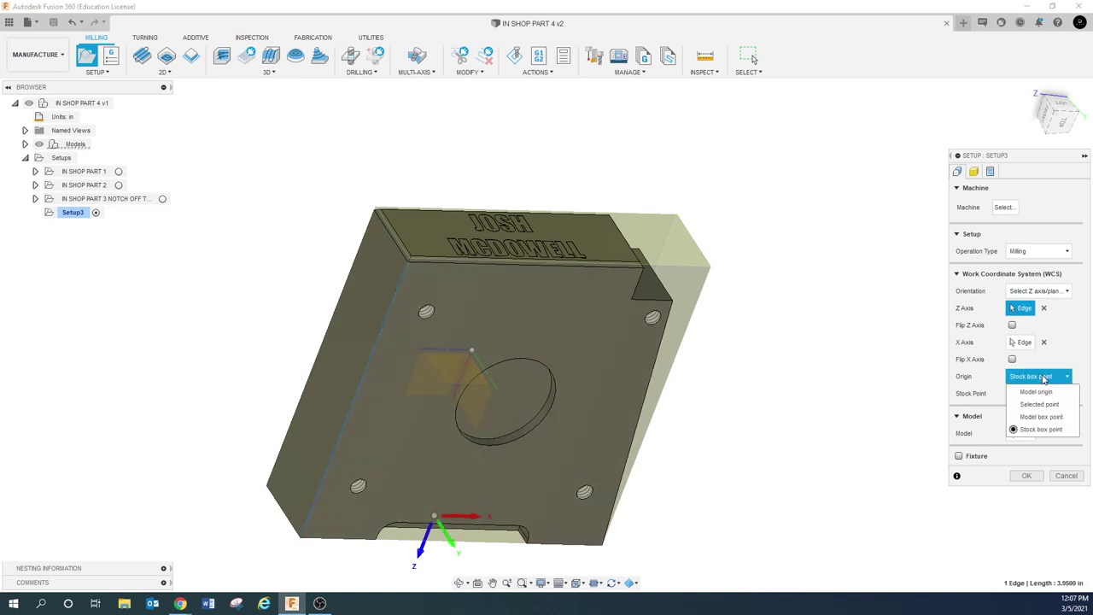
pyautogui.click(1040, 417)
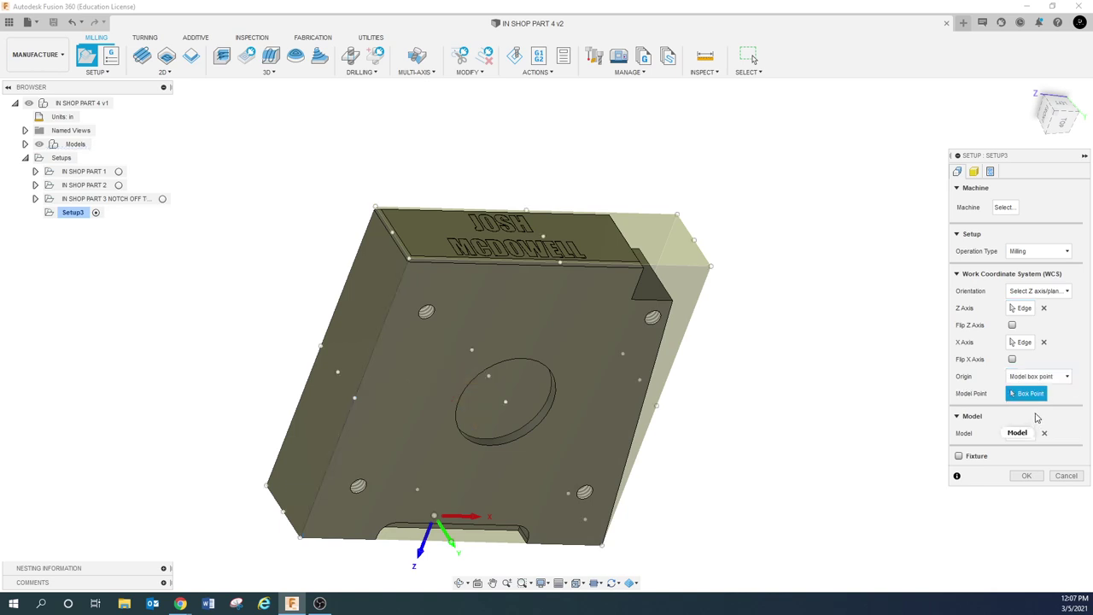
pyautogui.click(543, 236)
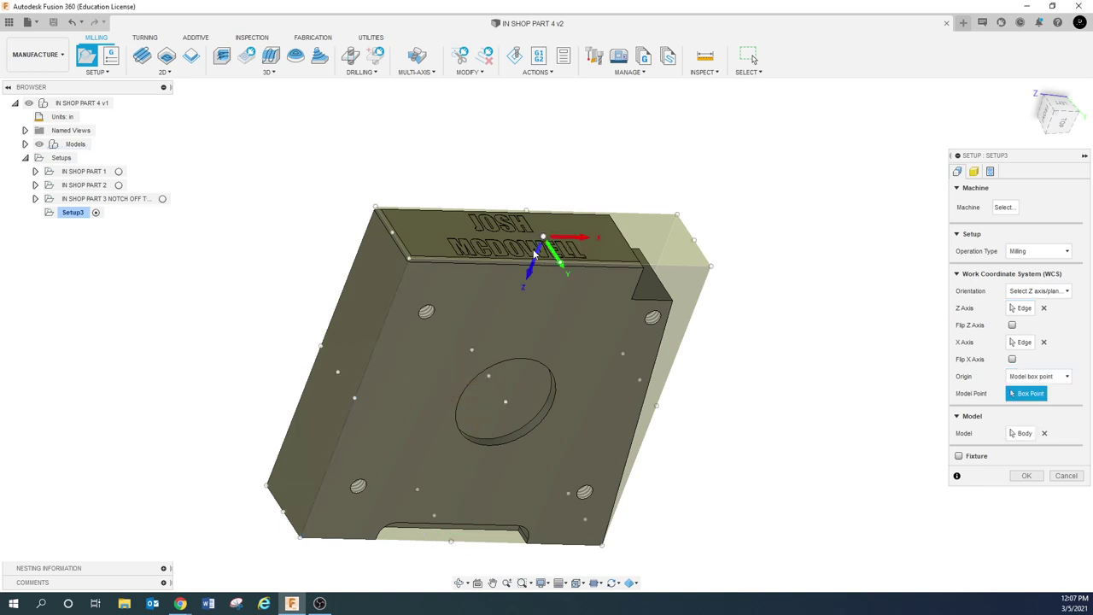
pyautogui.click(531, 268)
pyautogui.keyDown('shift'); pyautogui.moveTo(531, 268); pyautogui.dragTo(573, 260, button='middle'); pyautogui.keyUp('shift')
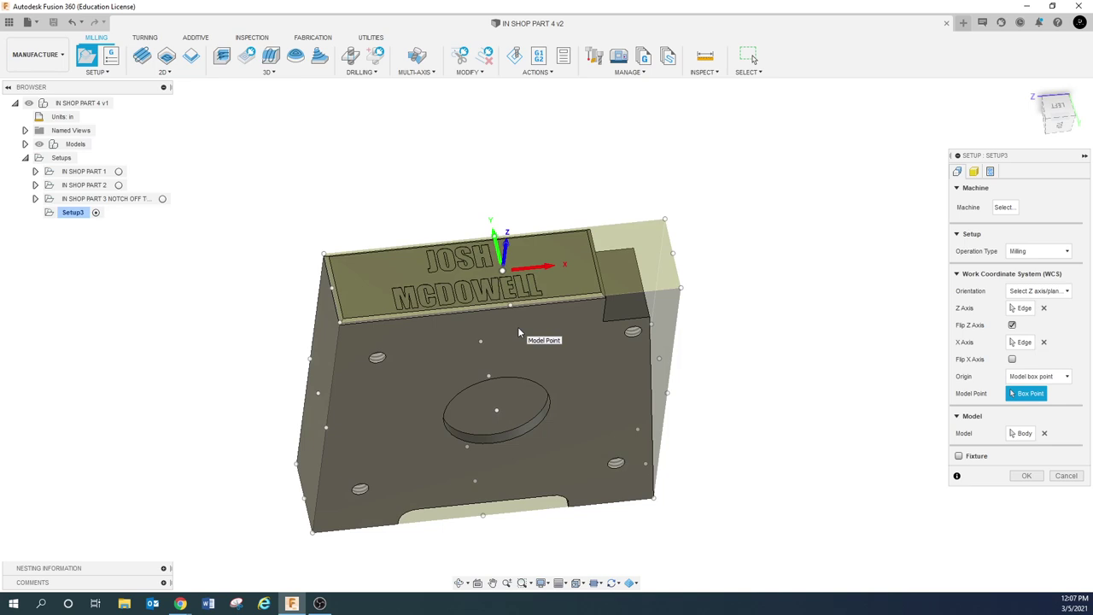
pyautogui.keyDown('shift'); pyautogui.moveTo(536, 299); pyautogui.dragTo(495, 294, button='middle'); pyautogui.keyUp('shift')
pyautogui.scroll(2, 495, 294)
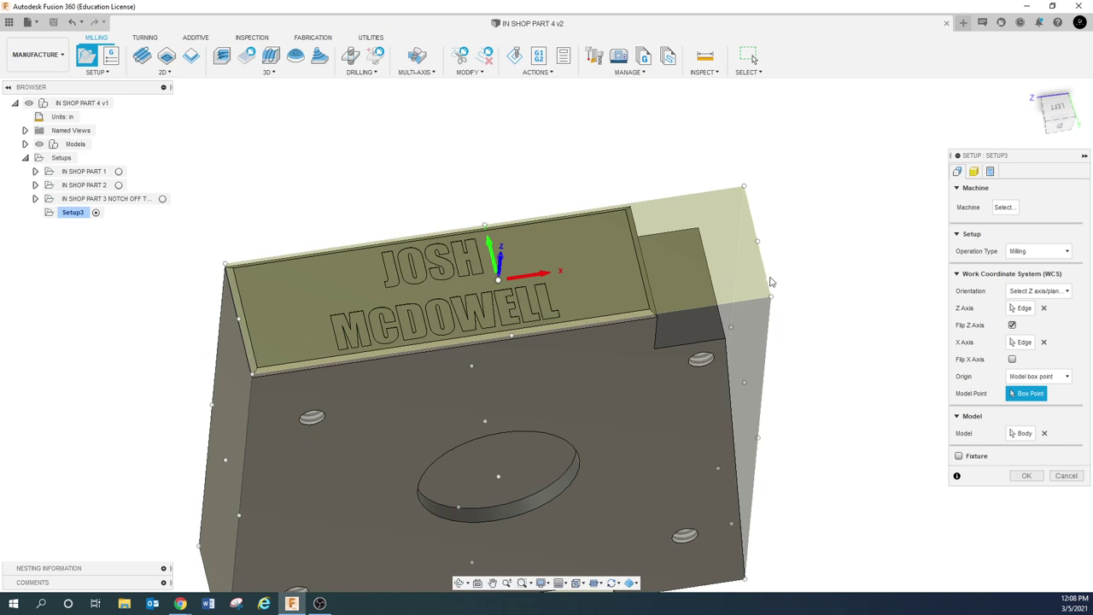
pyautogui.keyDown('shift'); pyautogui.moveTo(768, 281); pyautogui.dragTo(760, 248, button='middle'); pyautogui.keyUp('shift')
pyautogui.scroll(-3, 753, 295)
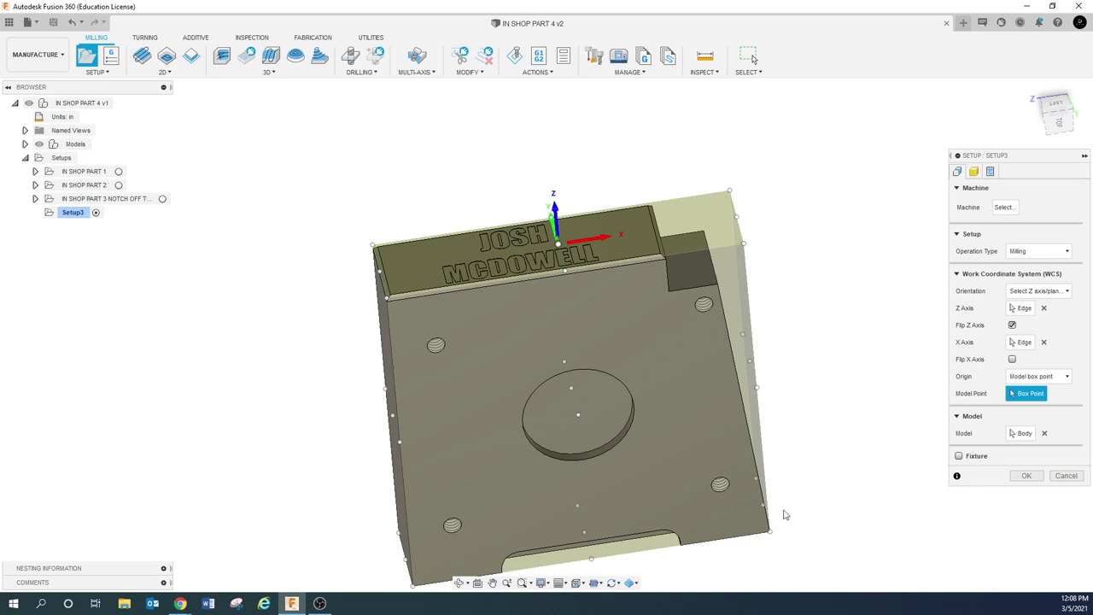
pyautogui.keyDown('shift'); pyautogui.moveTo(777, 504); pyautogui.dragTo(780, 500, button='middle'); pyautogui.keyUp('shift')
pyautogui.scroll(2, 786, 501)
pyautogui.scroll(4, 786, 491)
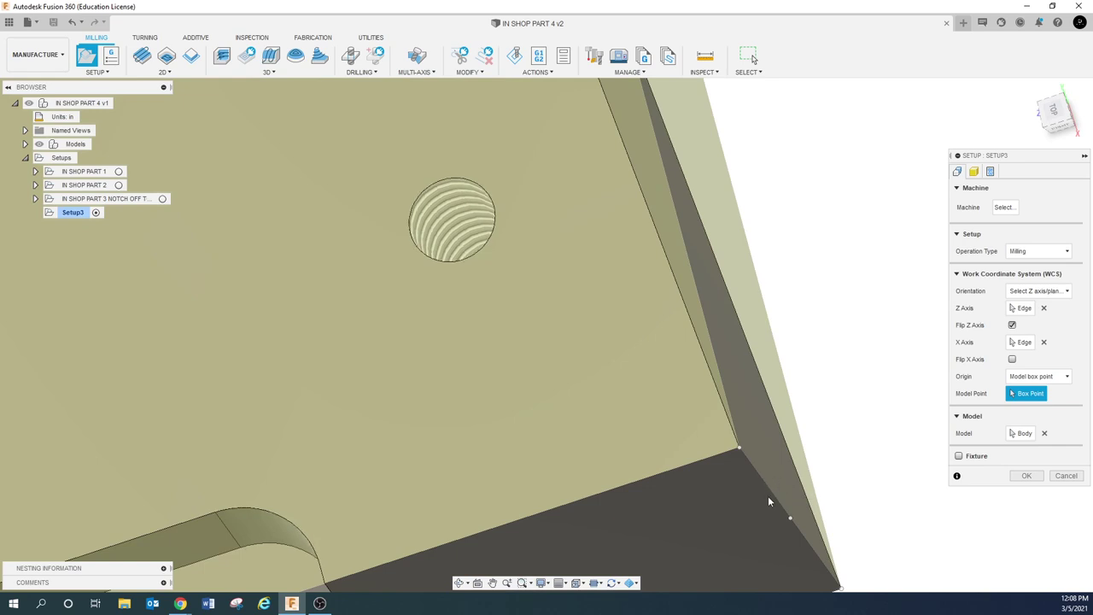
pyautogui.scroll(-8, 768, 492)
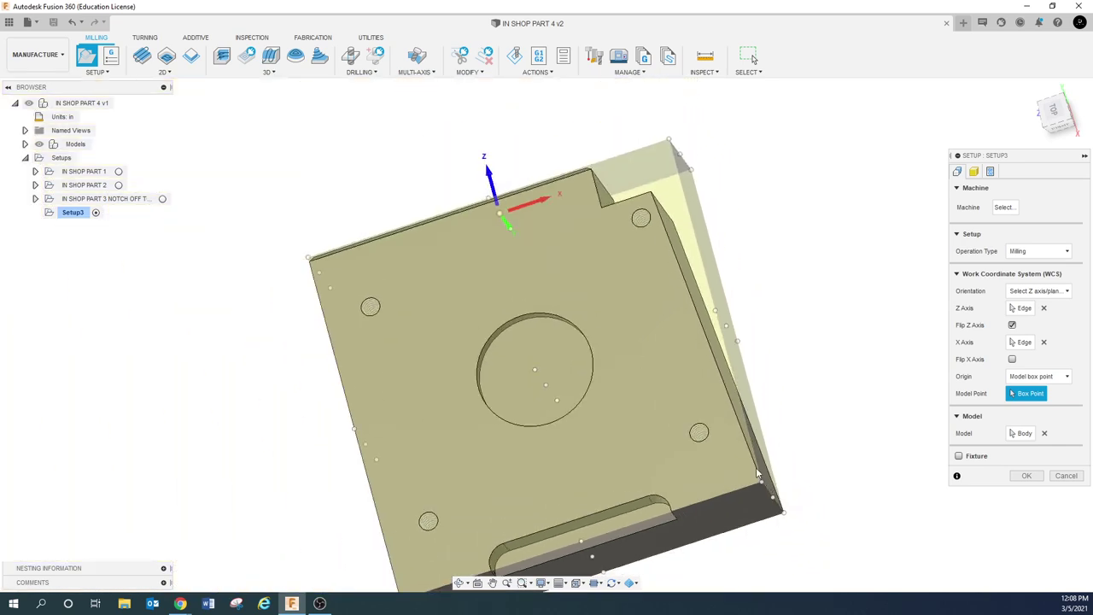
pyautogui.keyDown('shift'); pyautogui.moveTo(755, 472); pyautogui.dragTo(750, 468, button='middle'); pyautogui.keyUp('shift')
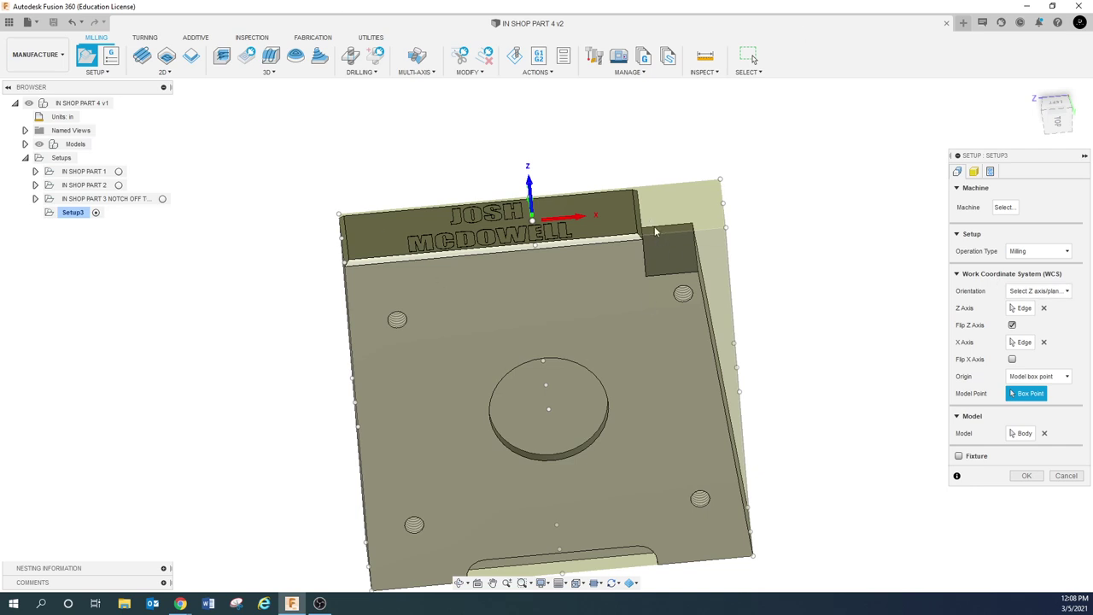
# Place Setup3's work origin on the part's top-left Model box point beside the lettering
pyautogui.click(1039, 380)
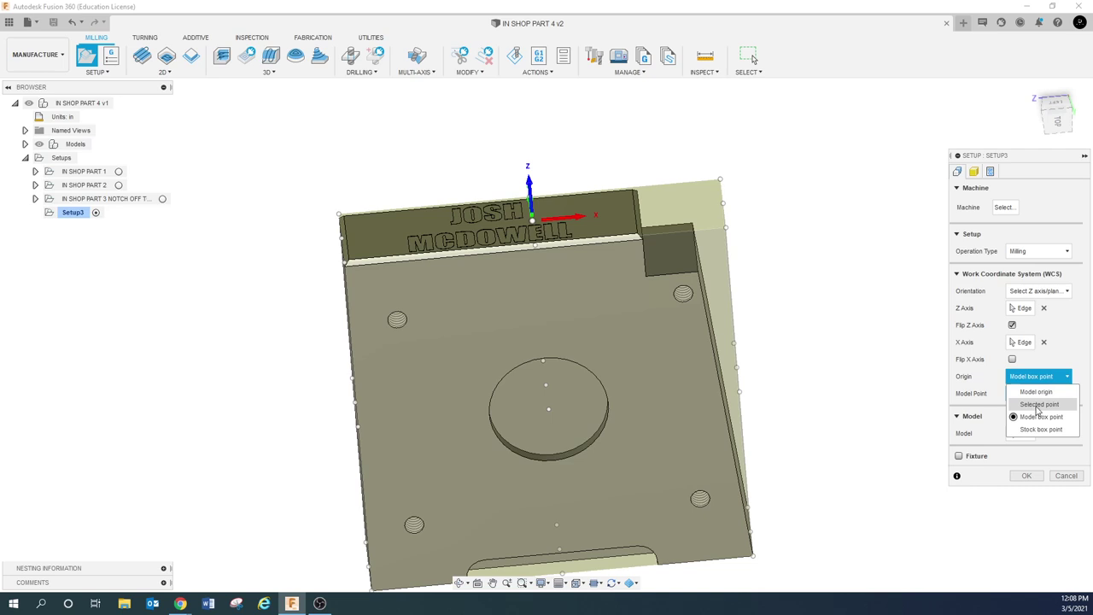
pyautogui.click(1041, 416)
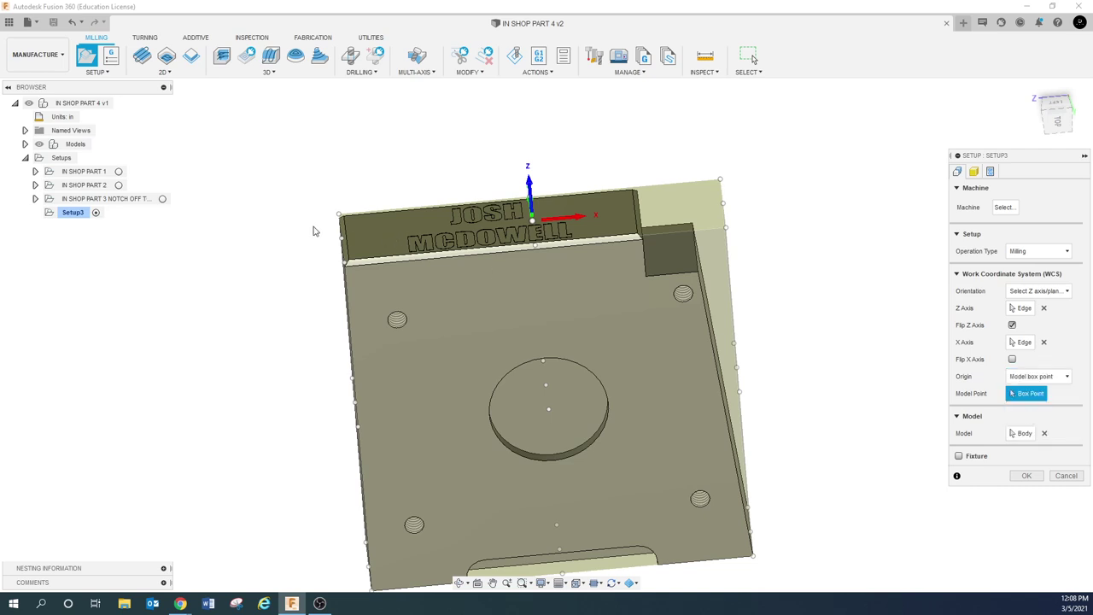
pyautogui.keyDown('shift'); pyautogui.moveTo(341, 216); pyautogui.dragTo(447, 195, button='middle'); pyautogui.keyUp('shift')
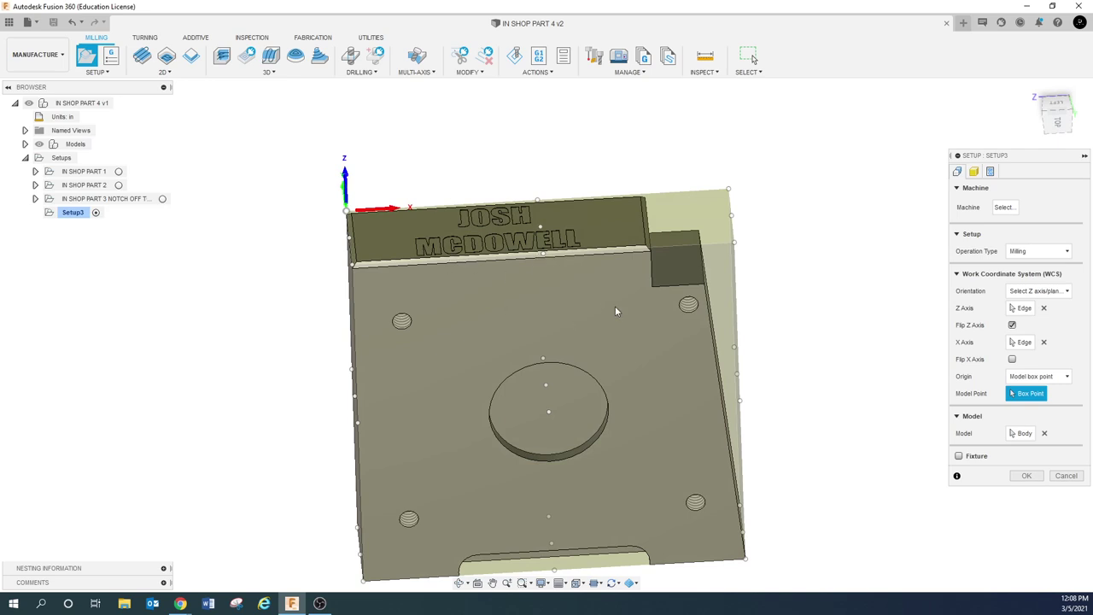
pyautogui.keyDown('shift'); pyautogui.moveTo(615, 306); pyautogui.dragTo(458, 254, button='middle'); pyautogui.keyUp('shift')
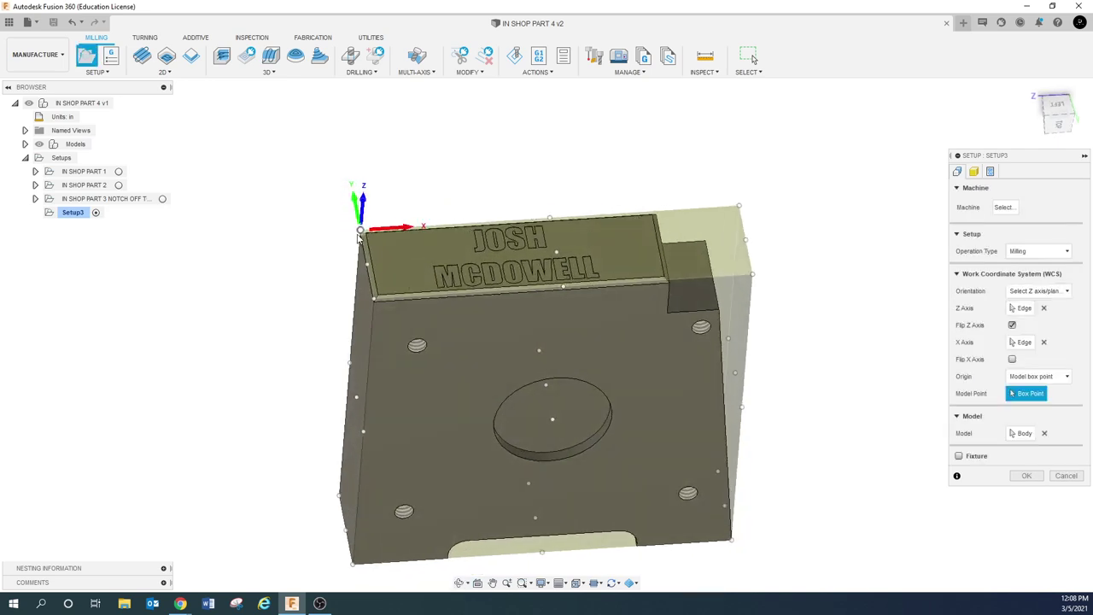
pyautogui.scroll(2, 374, 248)
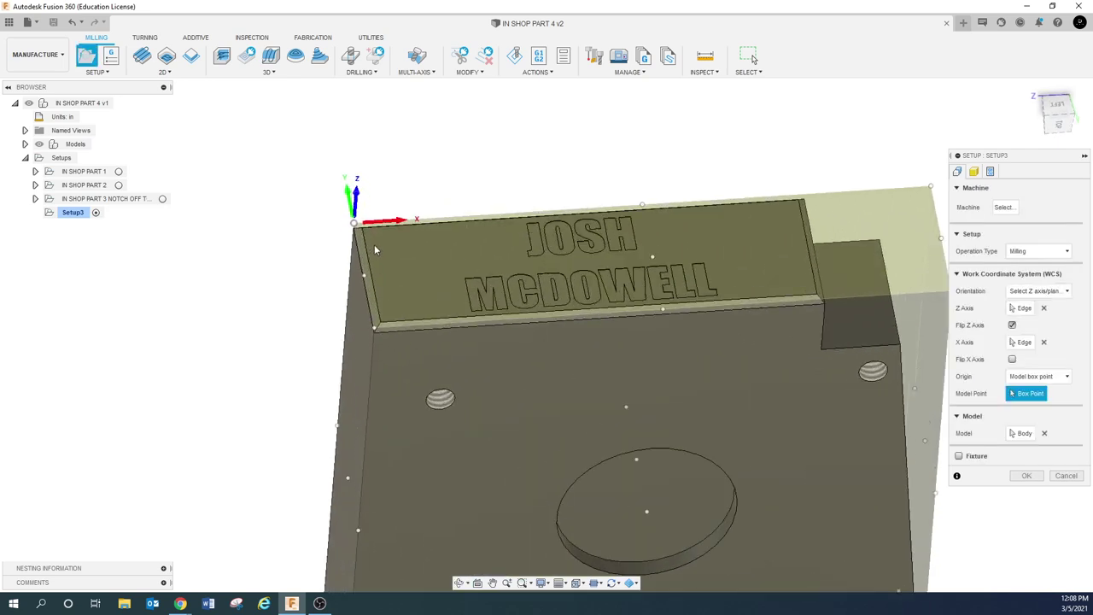
pyautogui.keyDown('shift'); pyautogui.moveTo(374, 249); pyautogui.dragTo(411, 295, button='middle'); pyautogui.keyUp('shift')
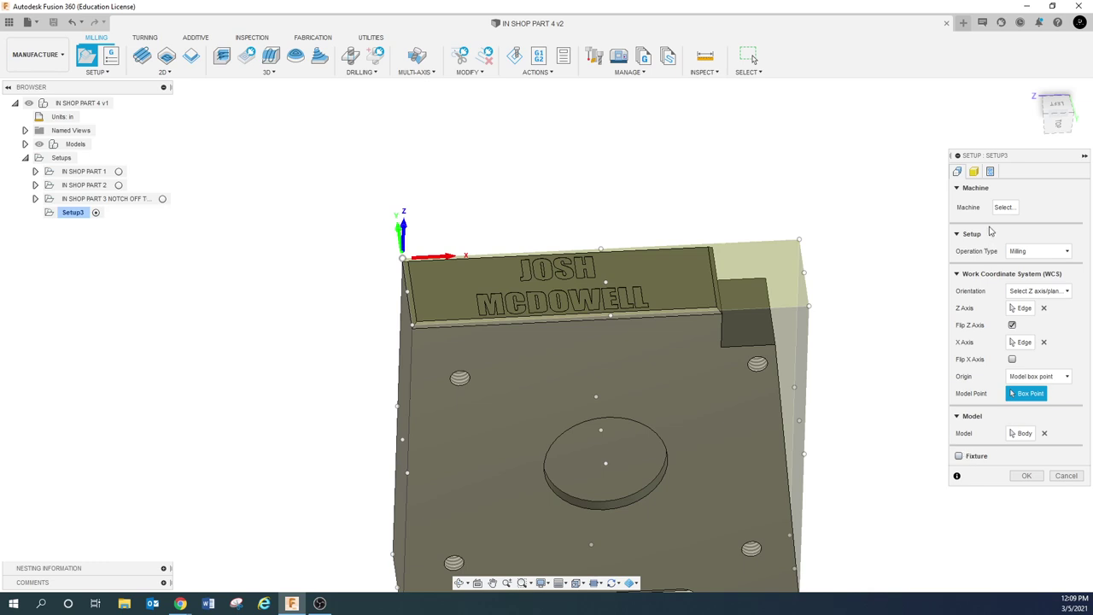
# Set Setup3's program comment to IN SHOP PART 4 and program number to 0305
pyautogui.click(974, 173)
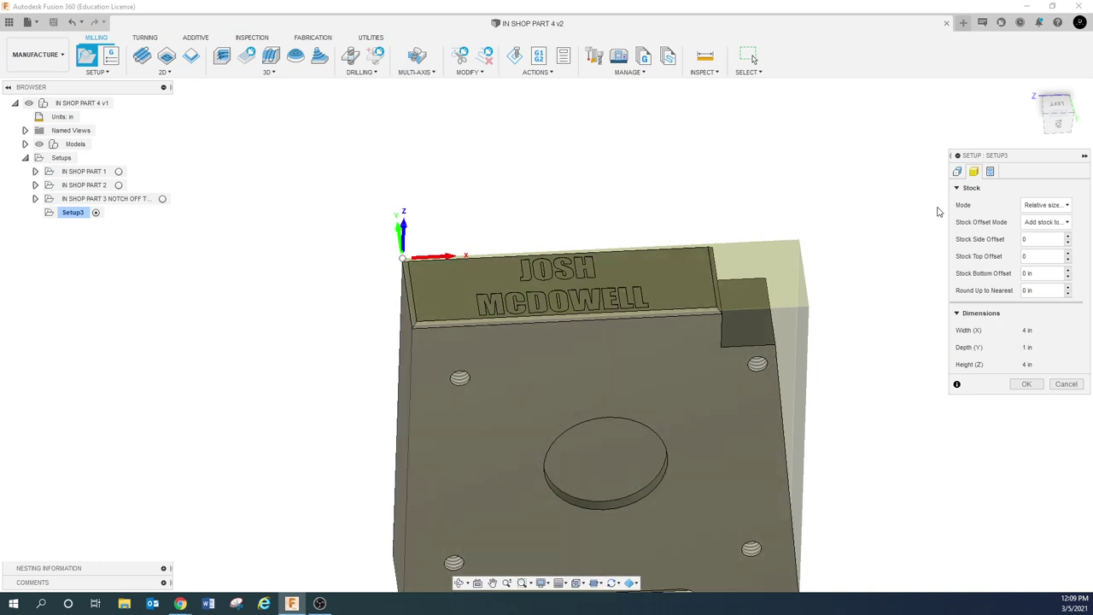
pyautogui.click(991, 171)
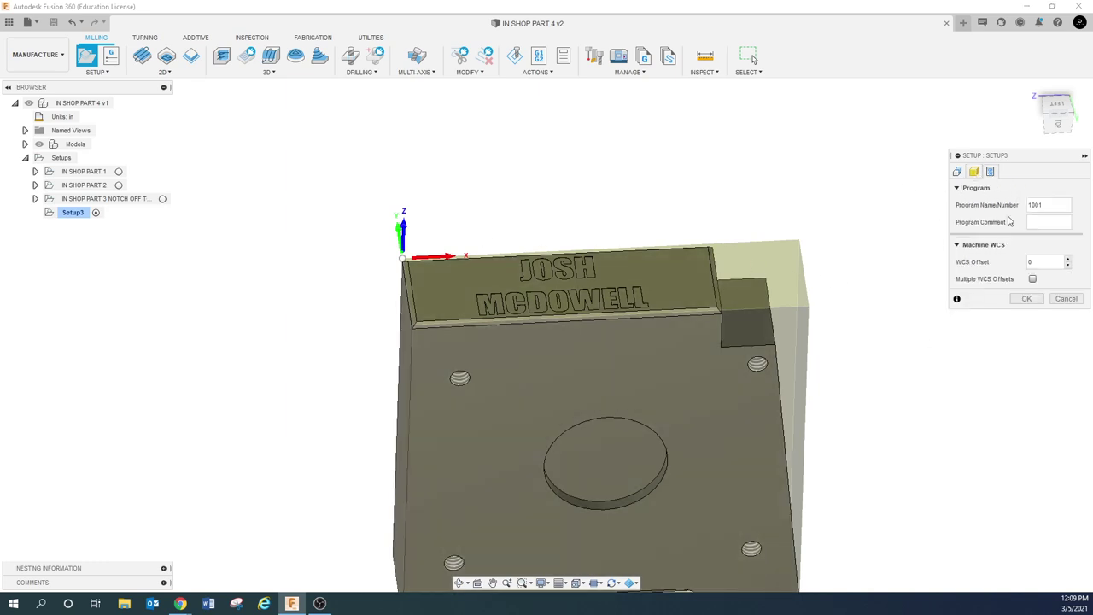
pyautogui.write('8')
pyautogui.write('N SHOP PART')
pyautogui.press('BackSpace')
pyautogui.write('4')
pyautogui.doubleClick(1061, 205)
pyautogui.write('0305')
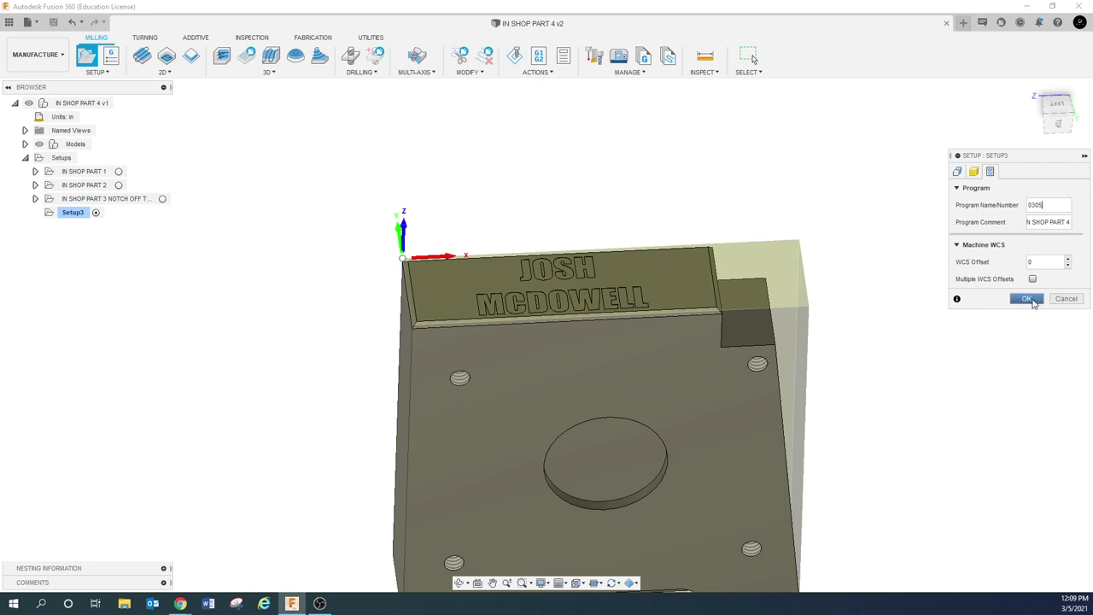
pyautogui.click(1027, 299)
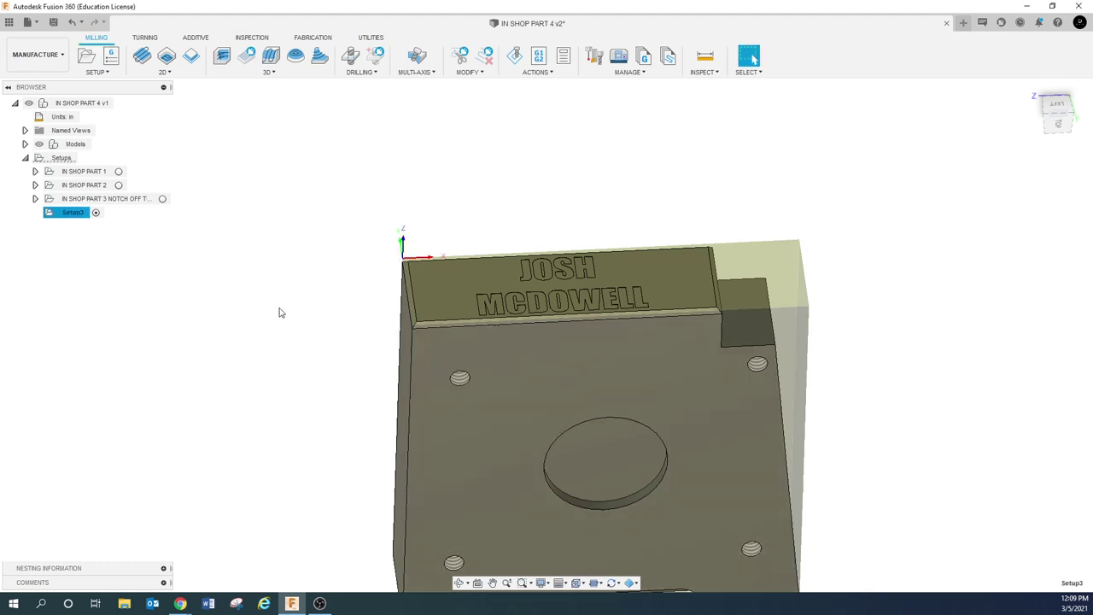
pyautogui.click(141, 276)
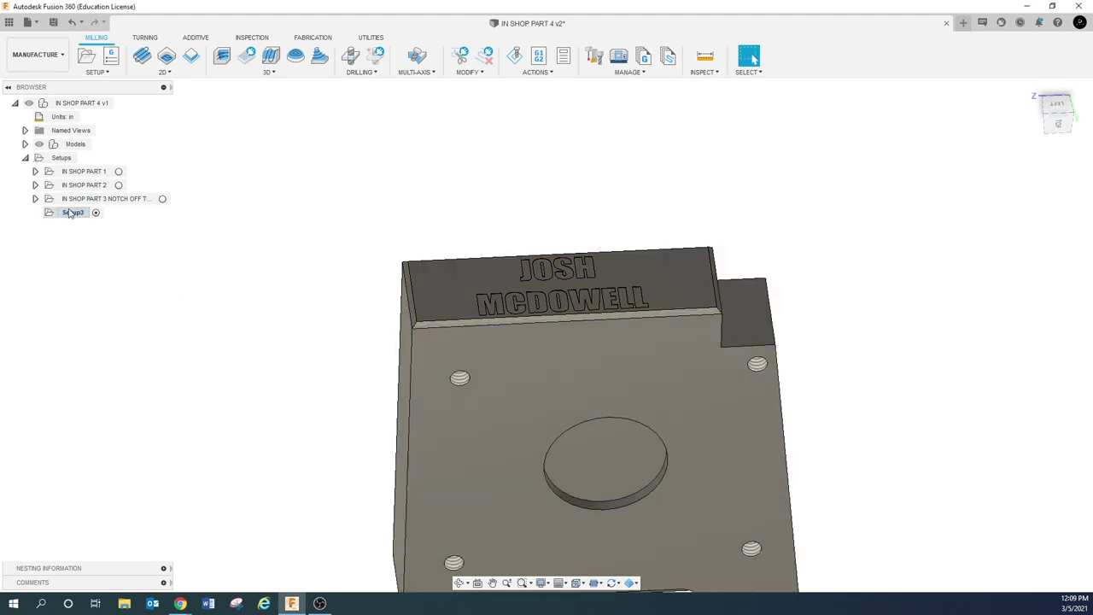
pyautogui.rightClick(71, 213)
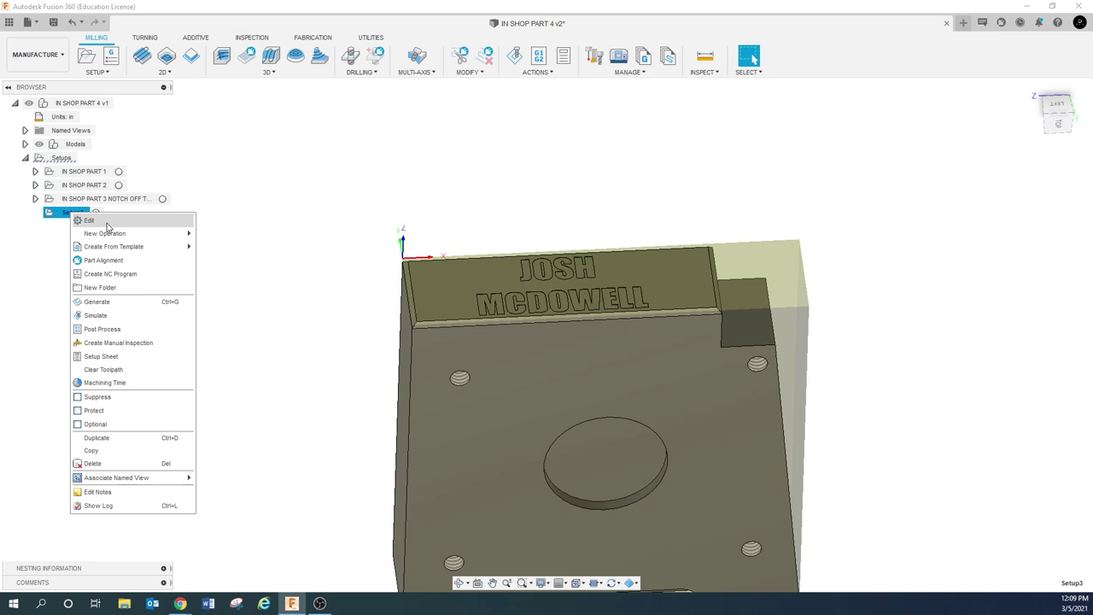
pyautogui.click(89, 220)
pyautogui.click(989, 171)
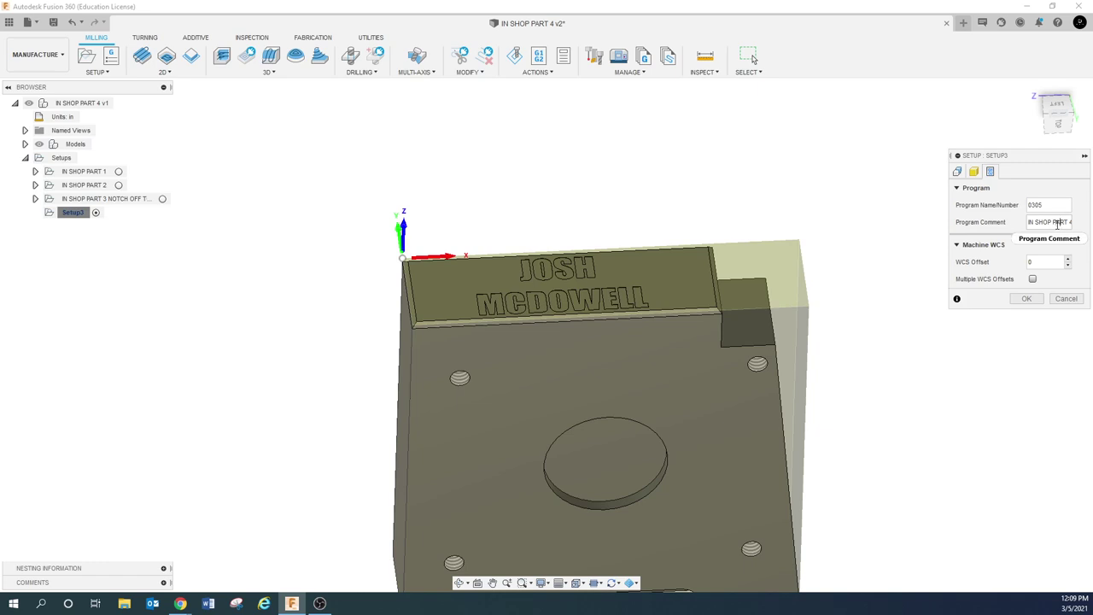
pyautogui.click(1057, 223)
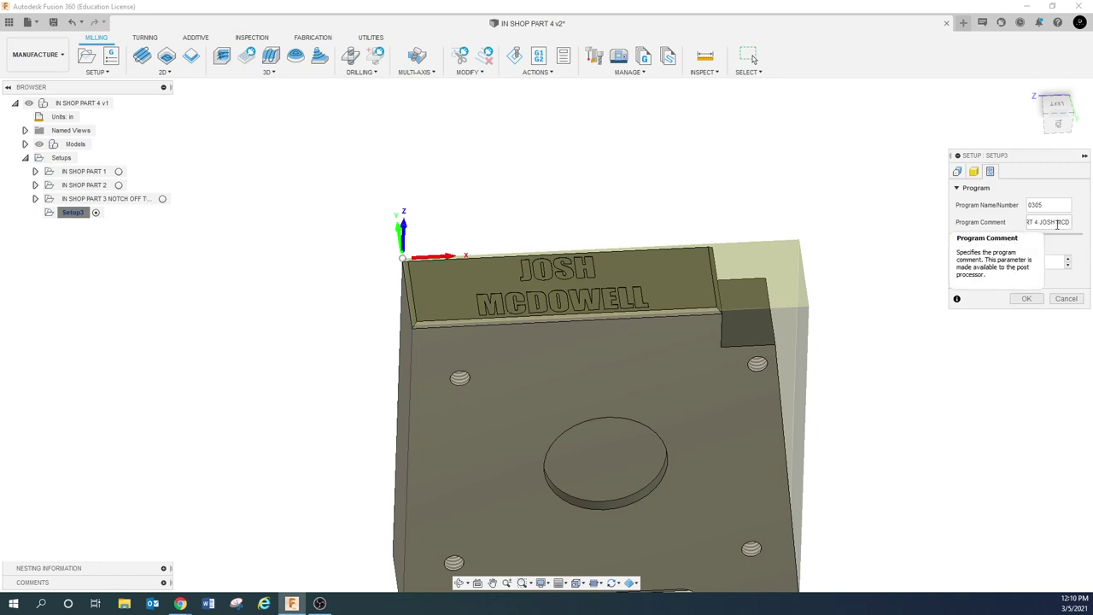
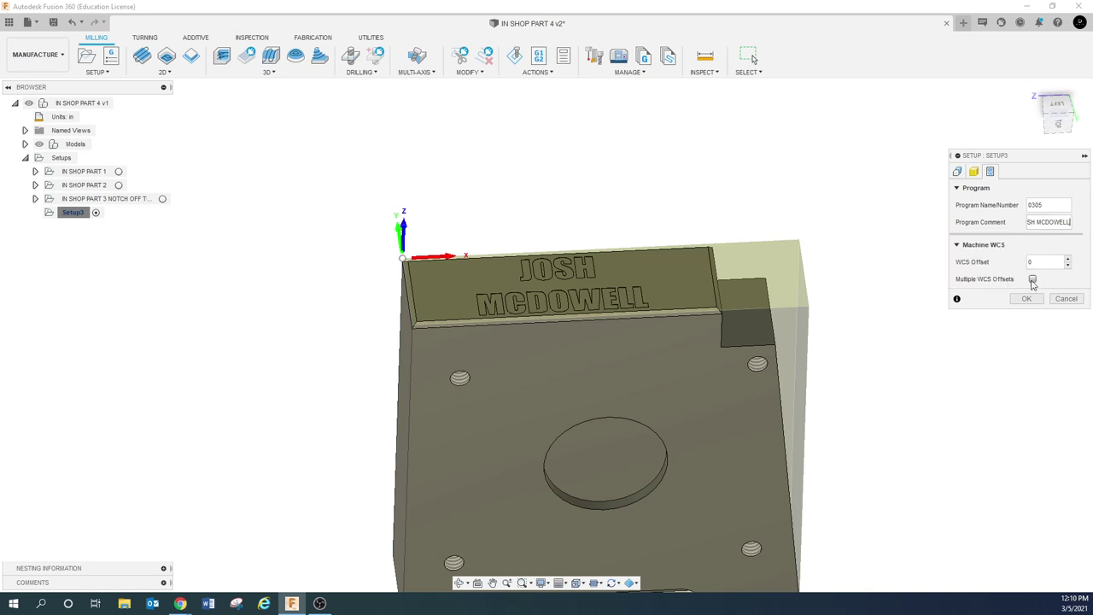
pyautogui.press('Left')
pyautogui.press('Left')
pyautogui.press('Left')
pyautogui.press('Left')
pyautogui.press('Left')
pyautogui.press('Left')
pyautogui.press('Left')
pyautogui.press('Left')
pyautogui.press('Left')
pyautogui.press('Left')
pyautogui.press('Left')
pyautogui.press('Left')
pyautogui.press('Left')
pyautogui.press('Left')
pyautogui.press('Left')
pyautogui.press('Left')
pyautogui.press('Left')
pyautogui.press('Left')
pyautogui.press('Left')
pyautogui.press('Left')
pyautogui.press('Right')
pyautogui.press('Right')
pyautogui.press('Right')
pyautogui.press('Right')
pyautogui.press('Right')
pyautogui.press('Right')
pyautogui.press('Right')
pyautogui.press('Right')
pyautogui.press('Right')
pyautogui.press('Right')
pyautogui.press('Right')
pyautogui.press('Right')
pyautogui.press('Right')
pyautogui.press('Right')
pyautogui.press('Right')
pyautogui.press('Right')
pyautogui.press('Right')
pyautogui.press('Right')
pyautogui.press('Right')
pyautogui.press('Right')
pyautogui.click(1028, 298)
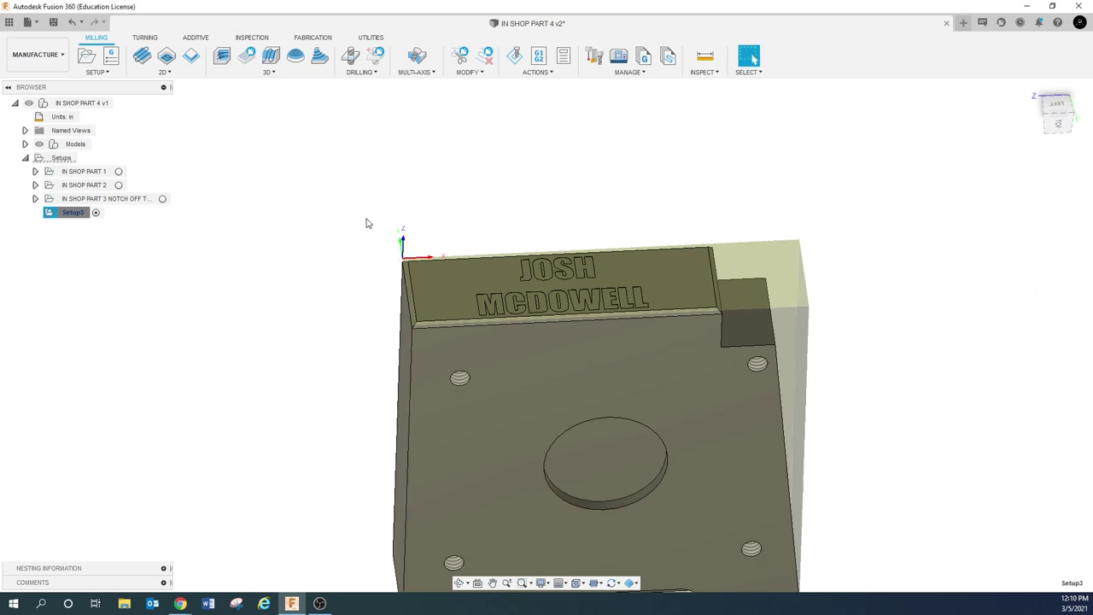
pyautogui.click(289, 240)
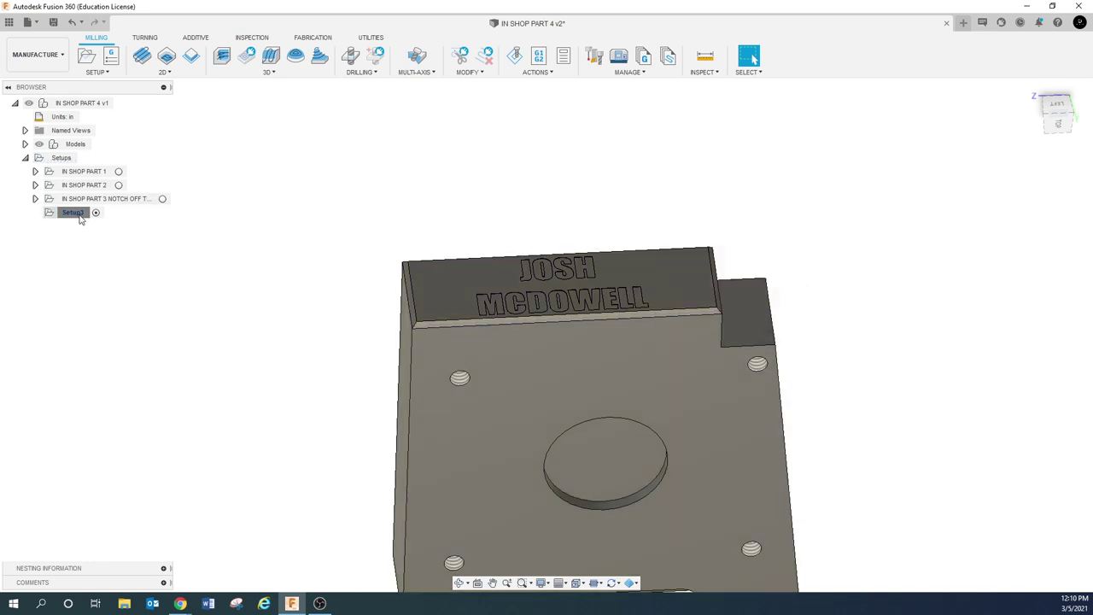
pyautogui.click(74, 212)
pyautogui.click(80, 215)
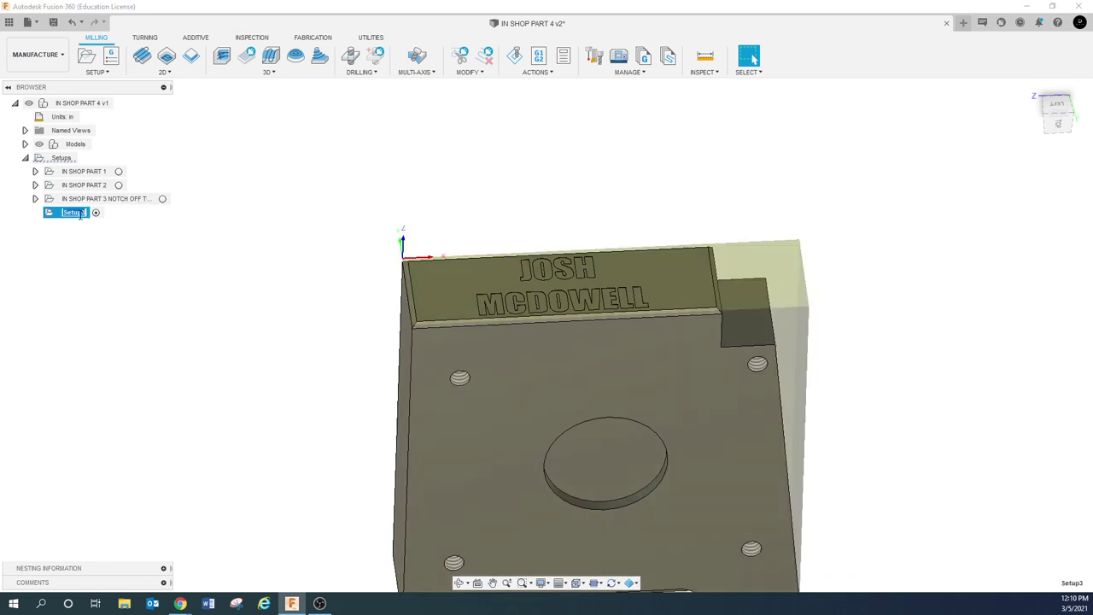
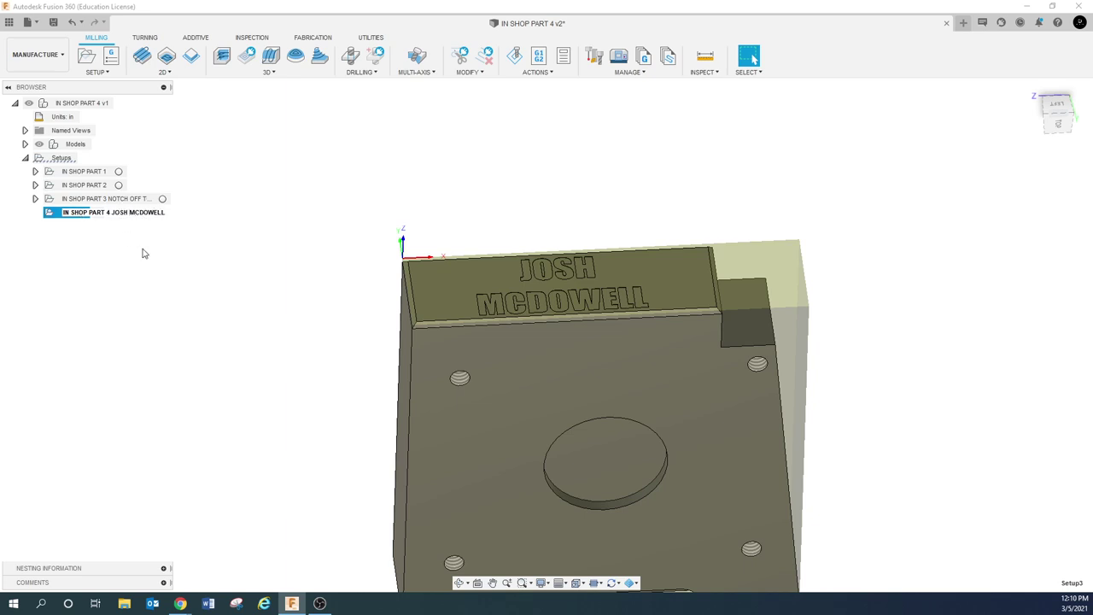
pyautogui.press('Return')
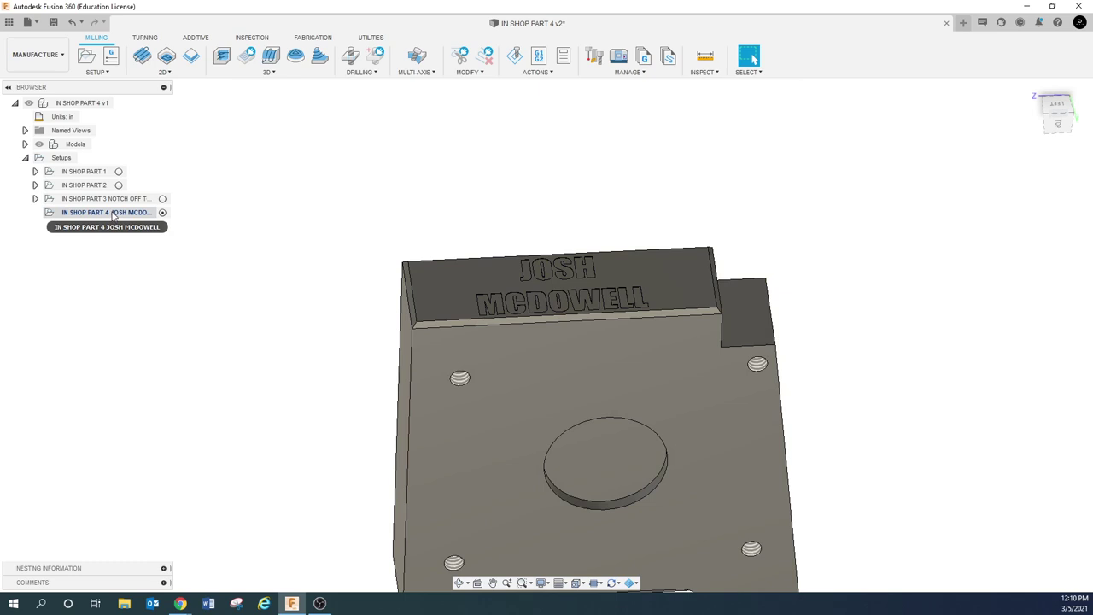
pyautogui.rightClick(112, 215)
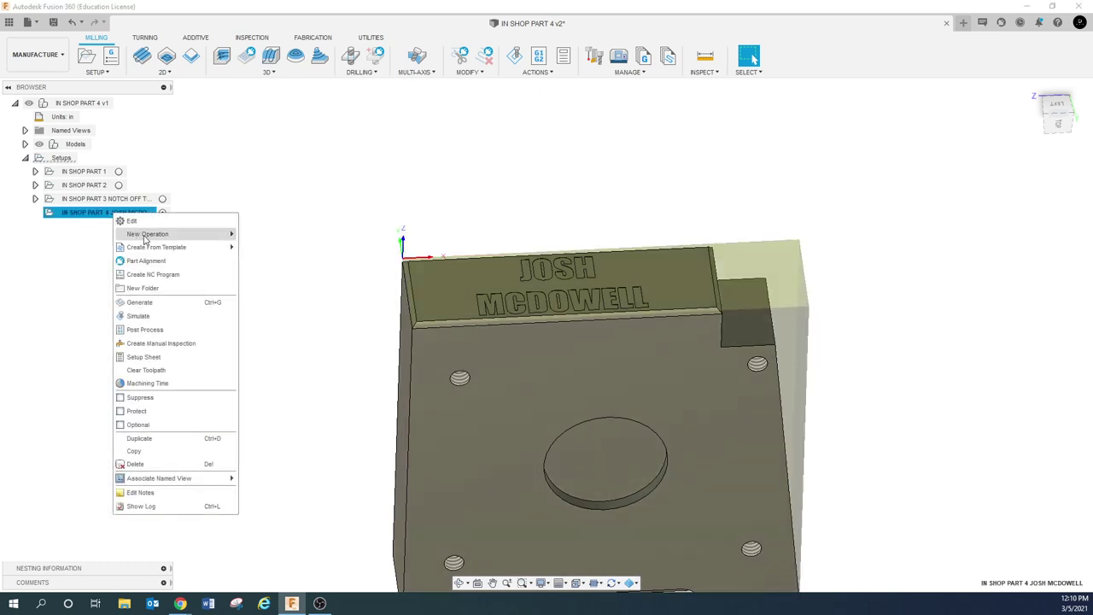
pyautogui.moveTo(145, 239)
pyautogui.moveTo(273, 249)
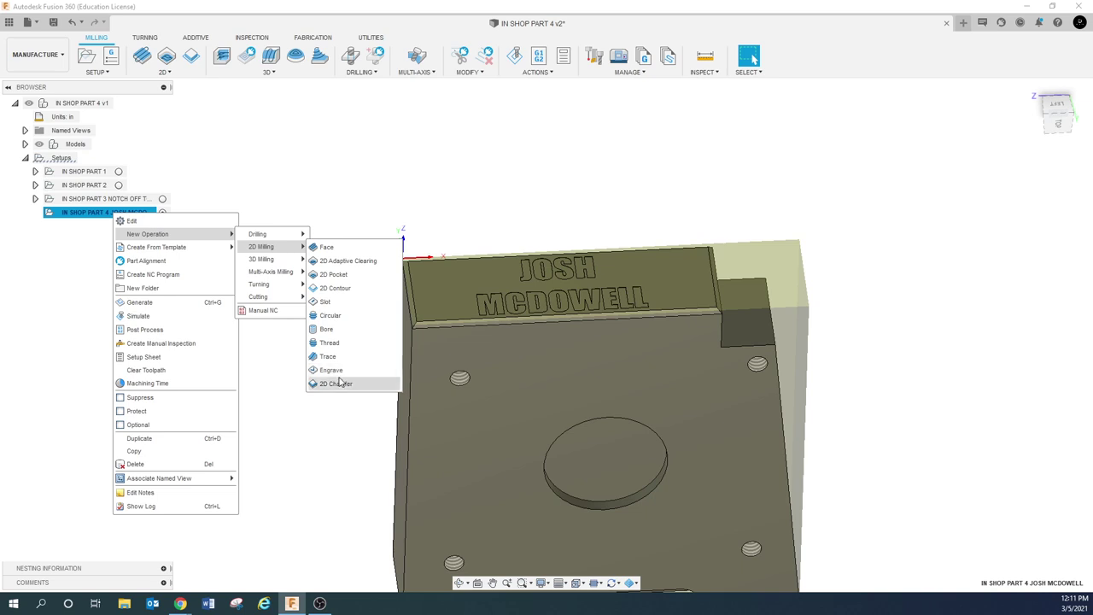
pyautogui.click(325, 356)
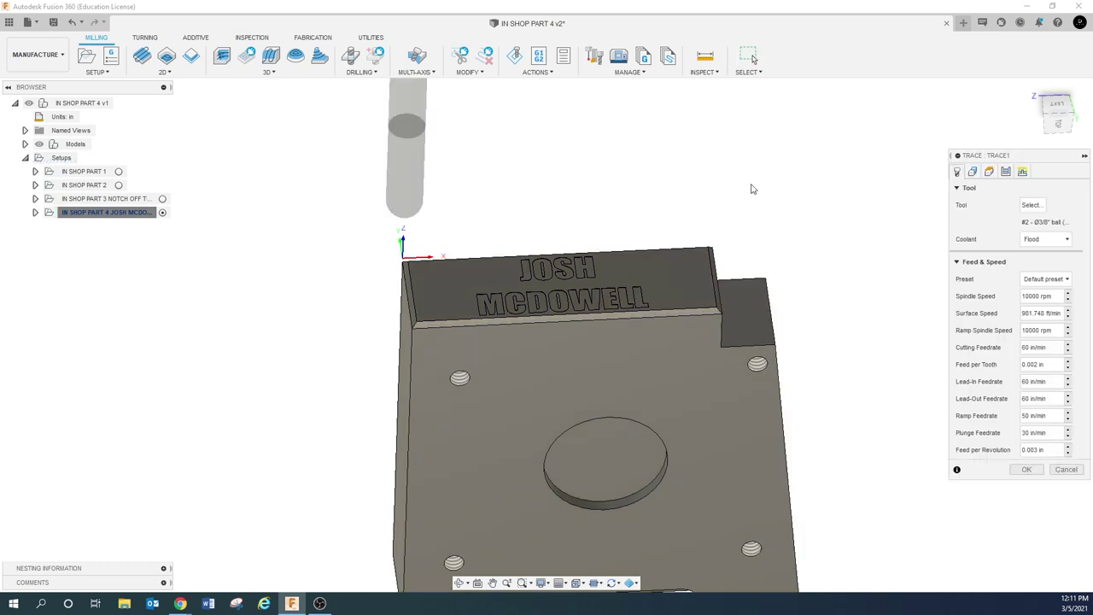
# Create a new ball end mill in the document library described as .125 BALL NOSE
pyautogui.moveTo(1025, 155); pyautogui.dragTo(856, 121)
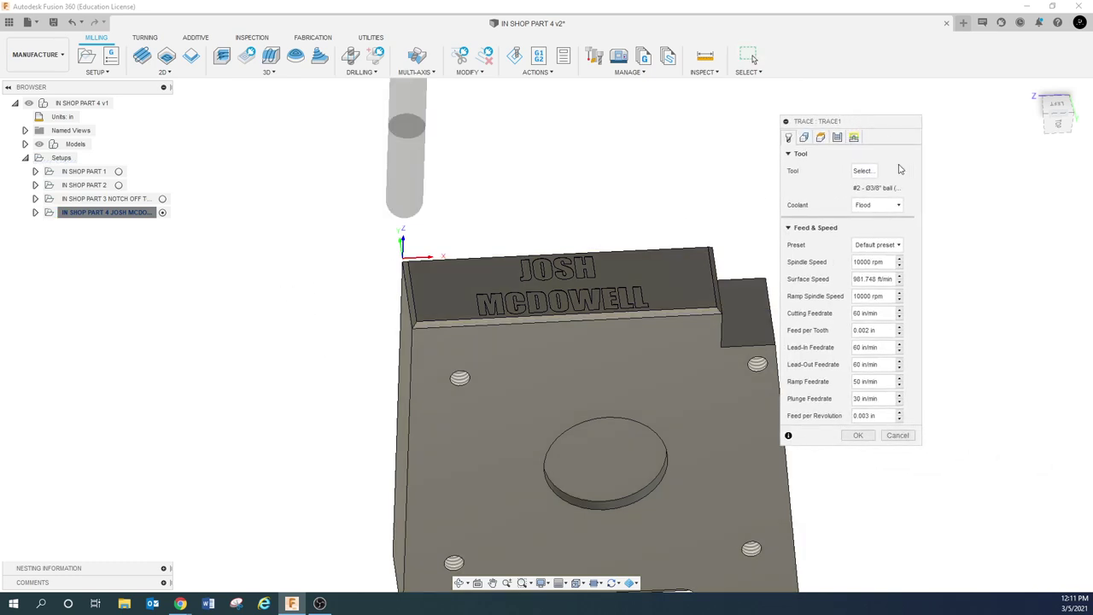
pyautogui.click(863, 171)
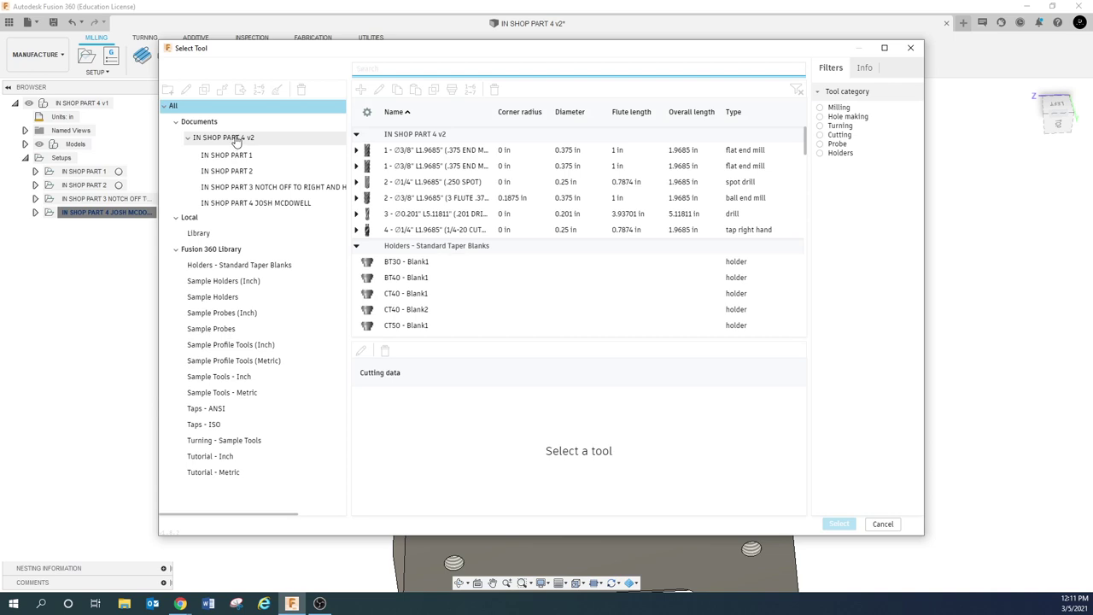
pyautogui.click(237, 139)
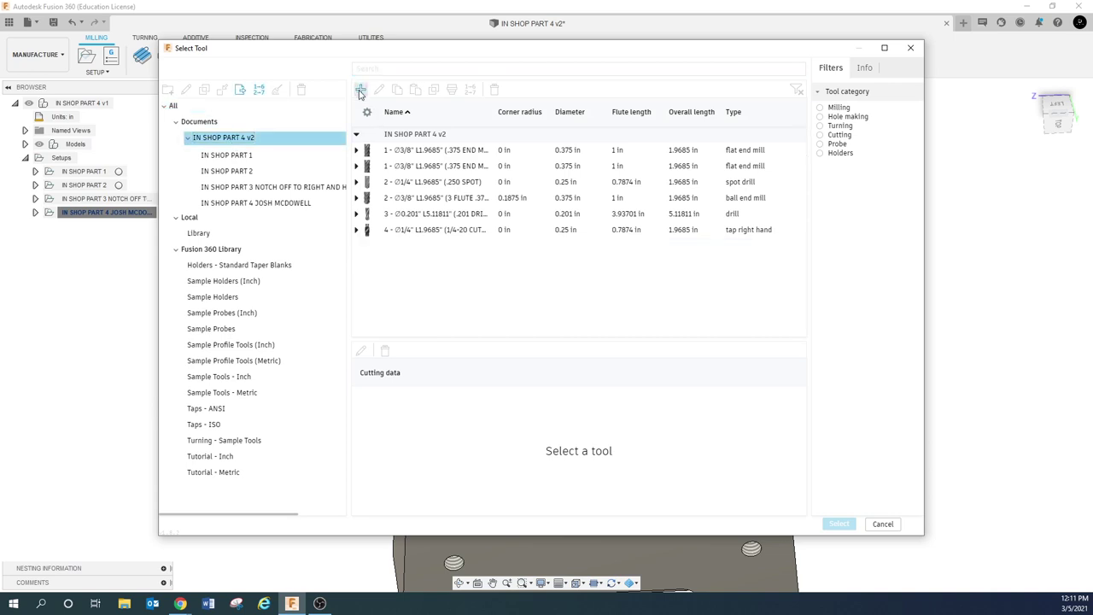
pyautogui.click(360, 88)
pyautogui.click(224, 170)
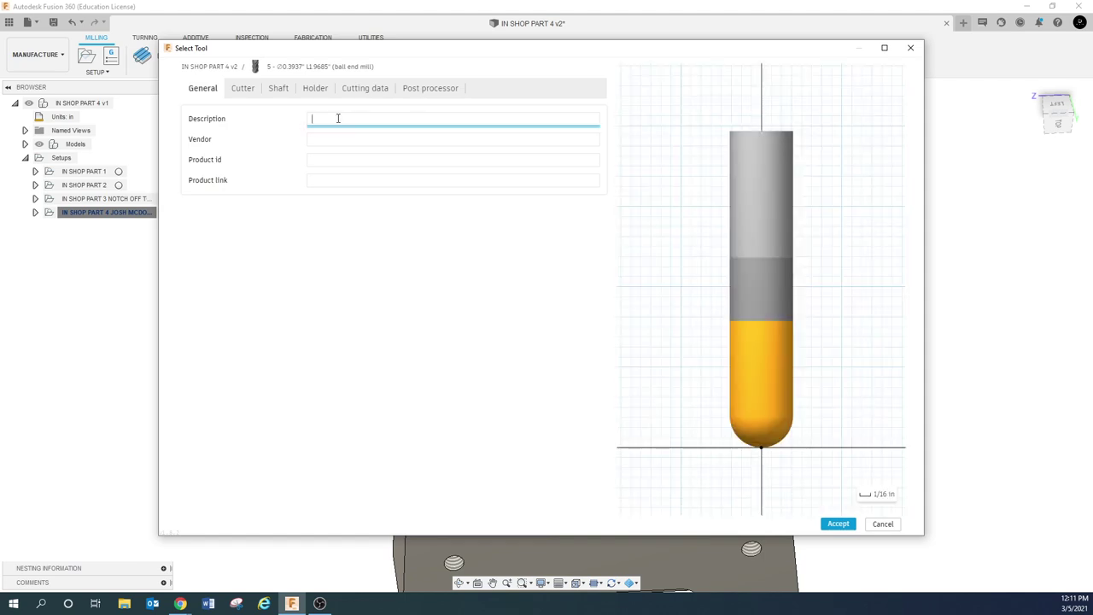
pyautogui.click(336, 119)
pyautogui.write('.125 BALL NOSE')
# Give the cutter 0.125 in diameter, 0.375 in flute length and Carbide material
pyautogui.click(243, 90)
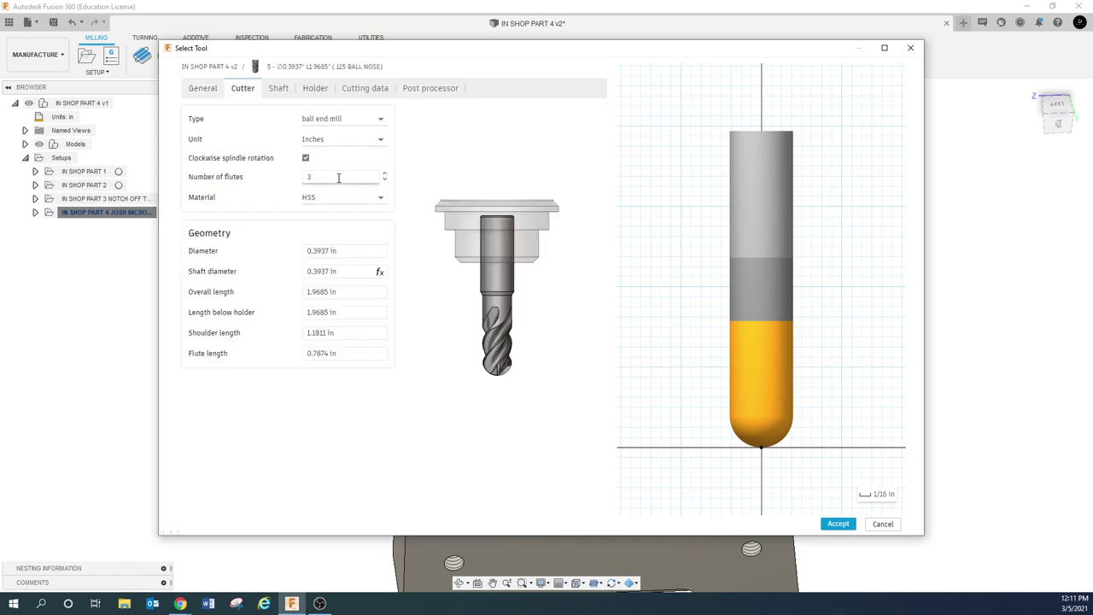
pyautogui.click(357, 251)
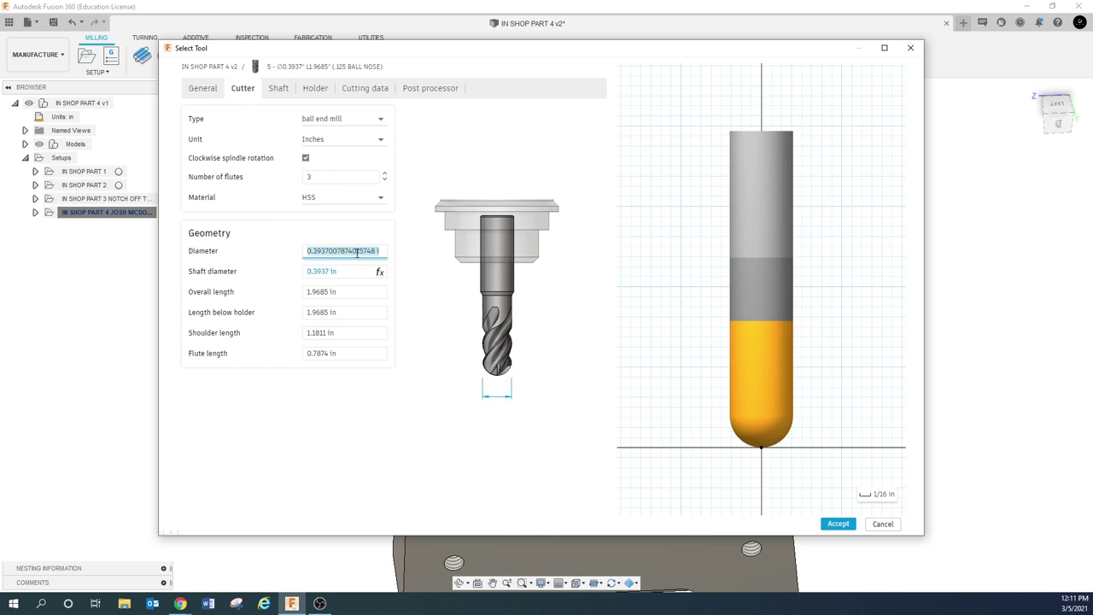
pyautogui.write('.125')
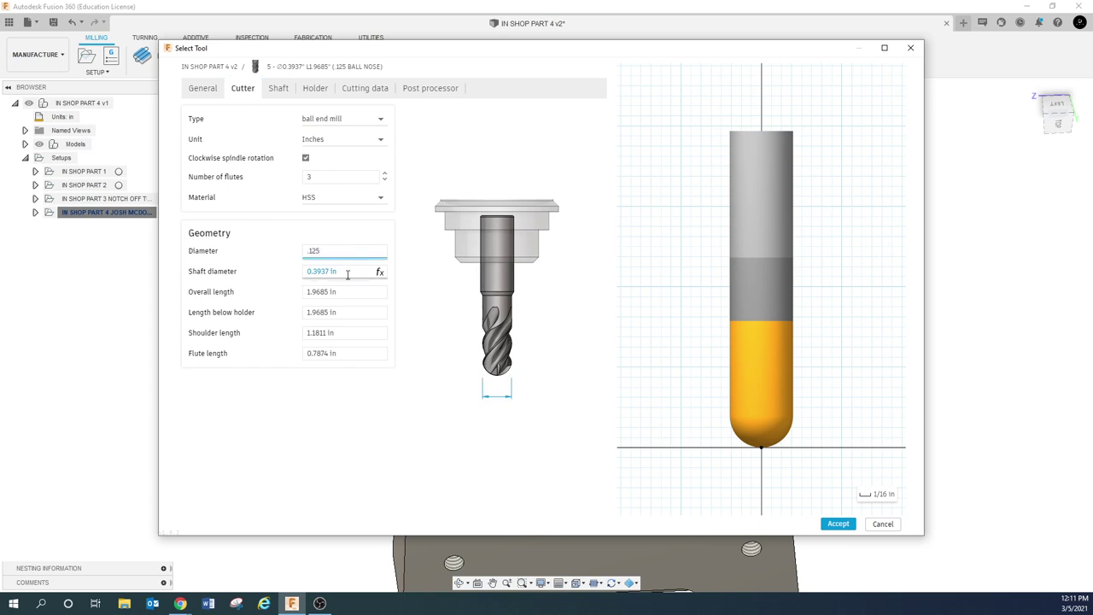
pyautogui.click(347, 274)
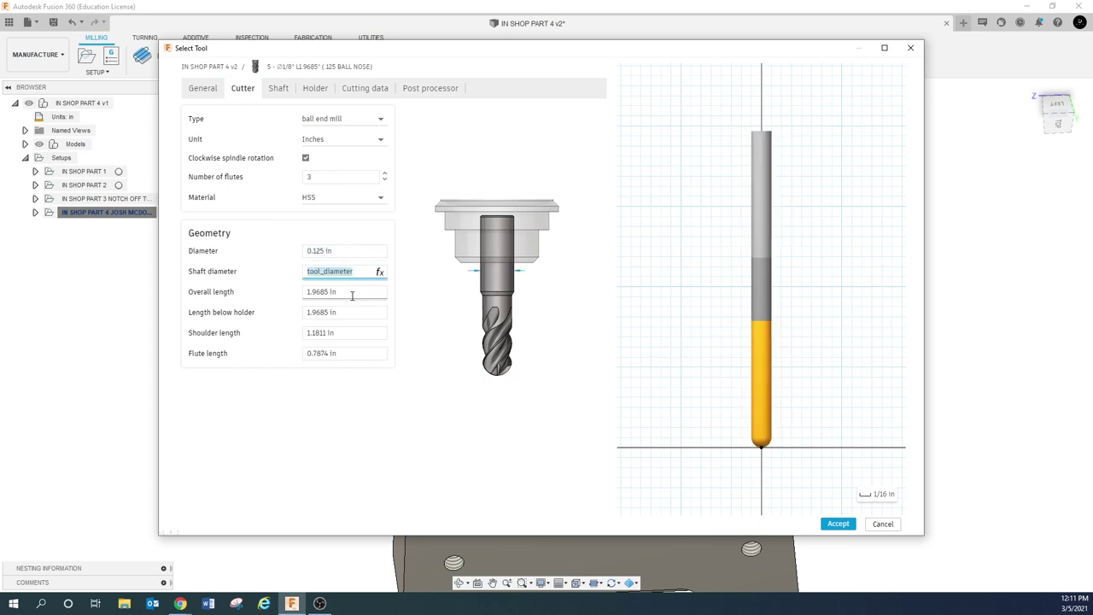
pyautogui.click(352, 358)
pyautogui.write('.375')
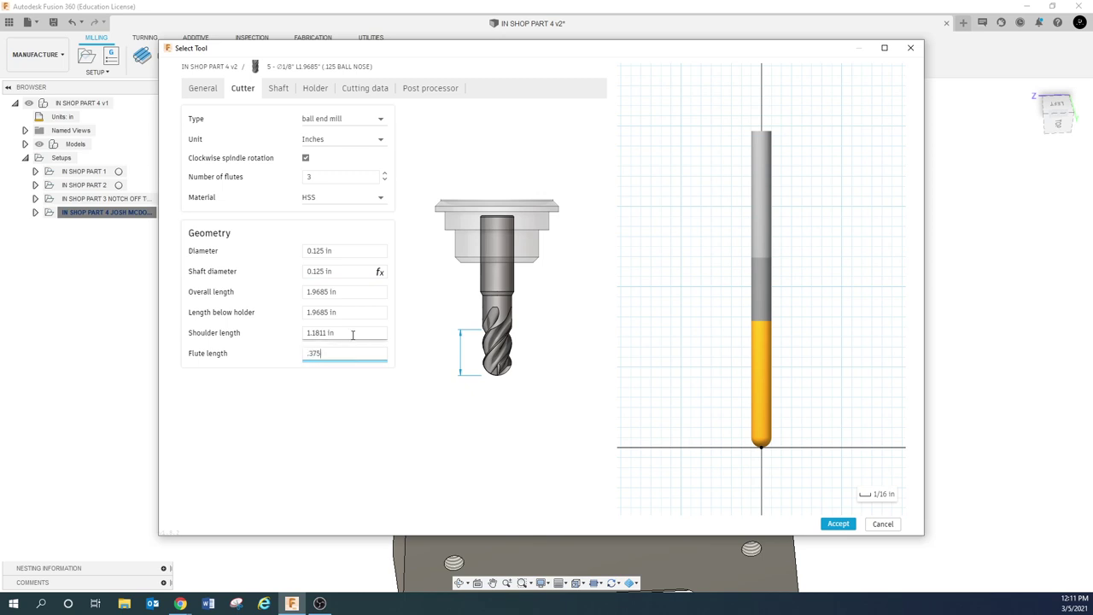
pyautogui.click(352, 334)
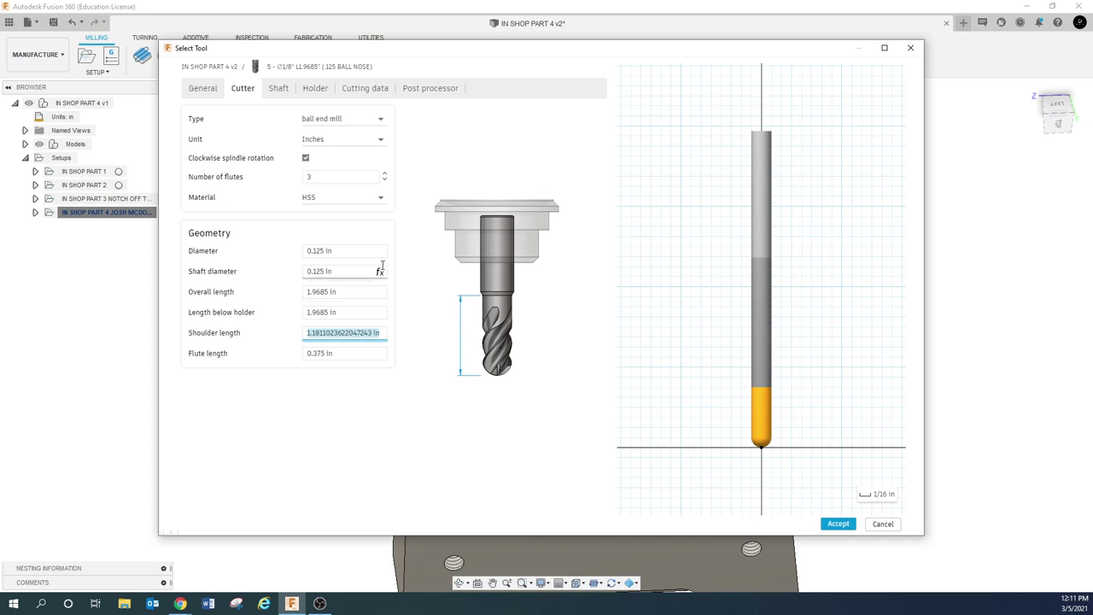
pyautogui.click(364, 311)
pyautogui.click(357, 291)
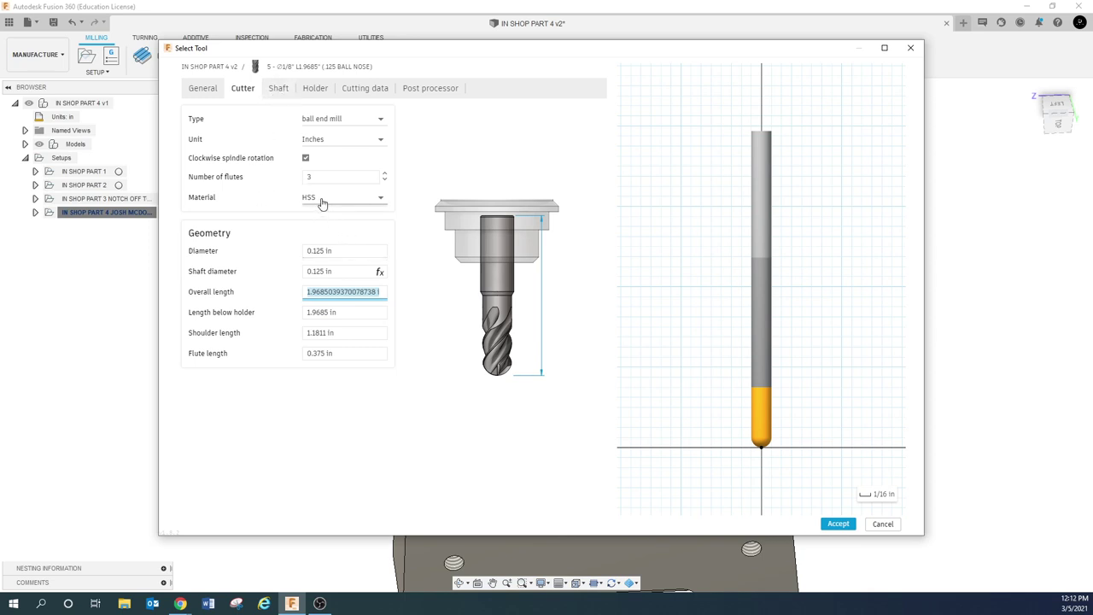
pyautogui.click(323, 201)
pyautogui.click(331, 262)
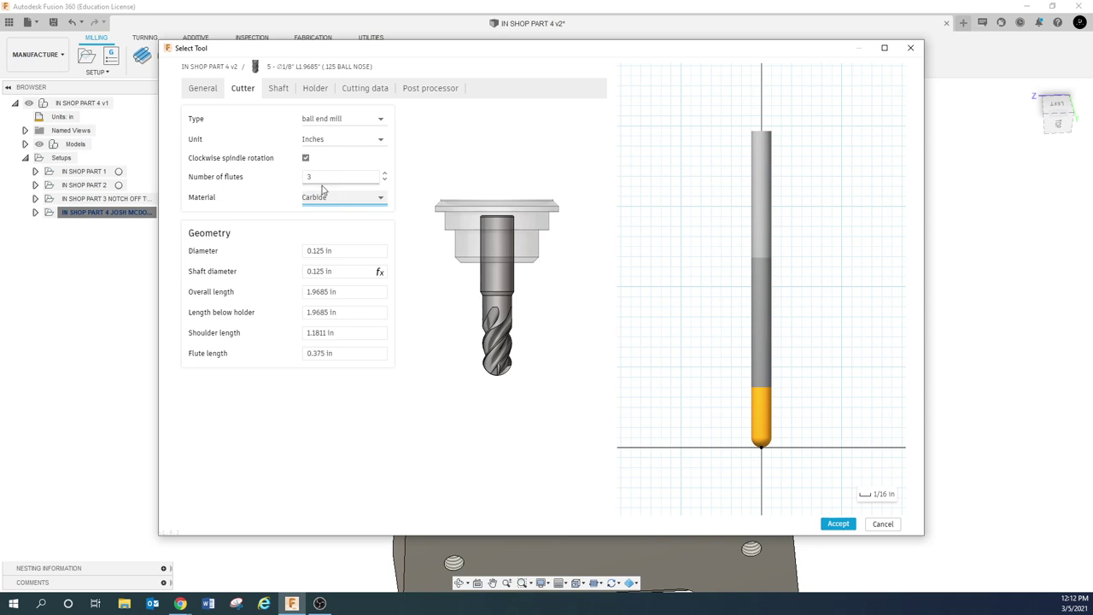
# Set the tool's spindle speed and ramp spindle speed to 10000 rpm
pyautogui.click(280, 89)
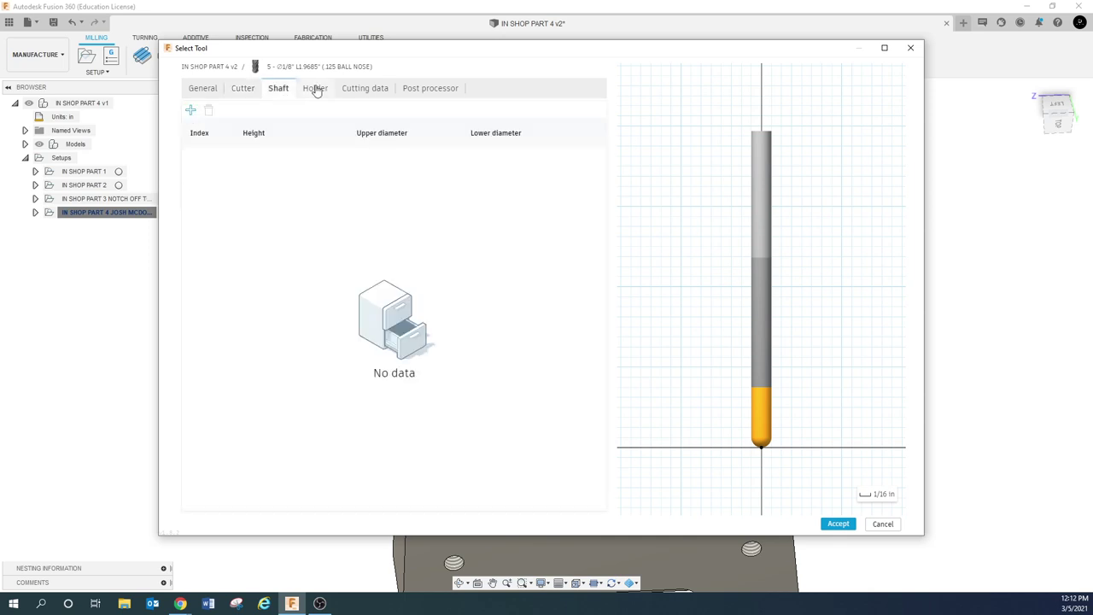
pyautogui.click(315, 89)
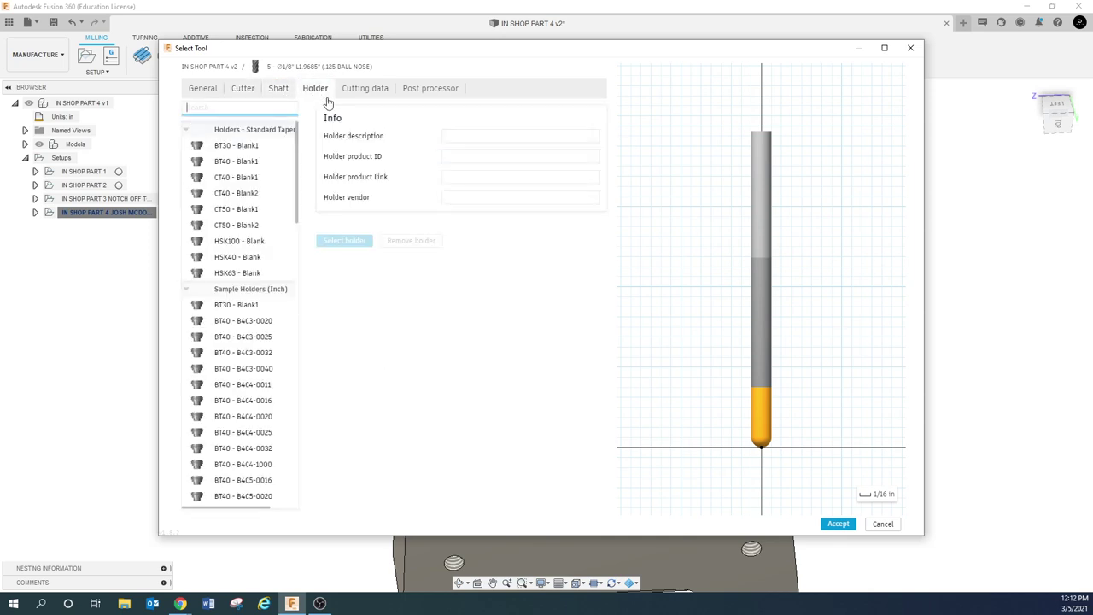
pyautogui.click(369, 88)
pyautogui.click(502, 136)
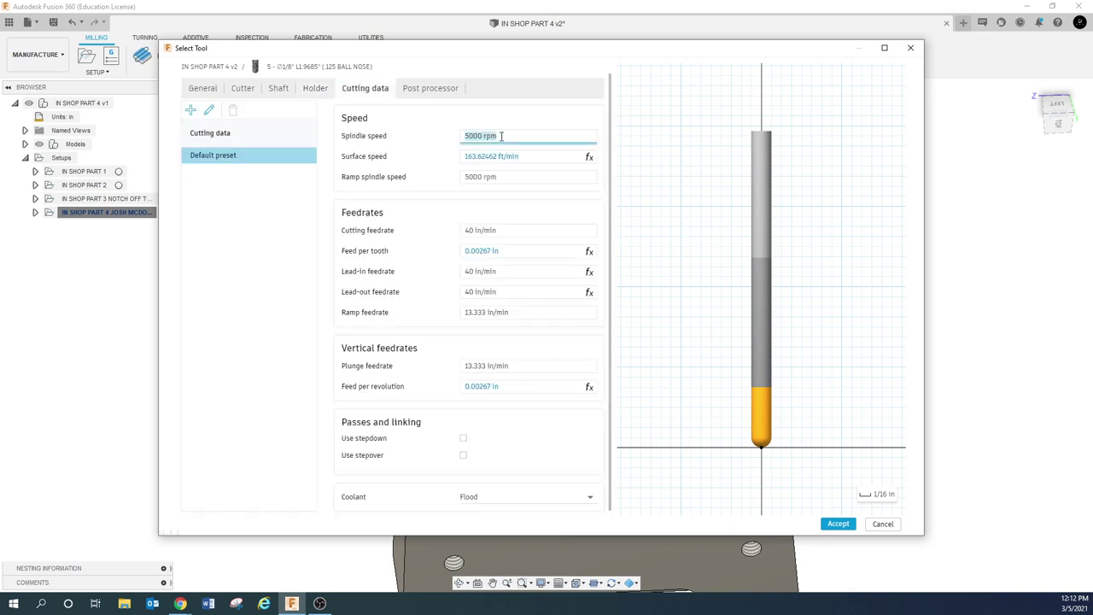
pyautogui.write('10000')
pyautogui.click(510, 177)
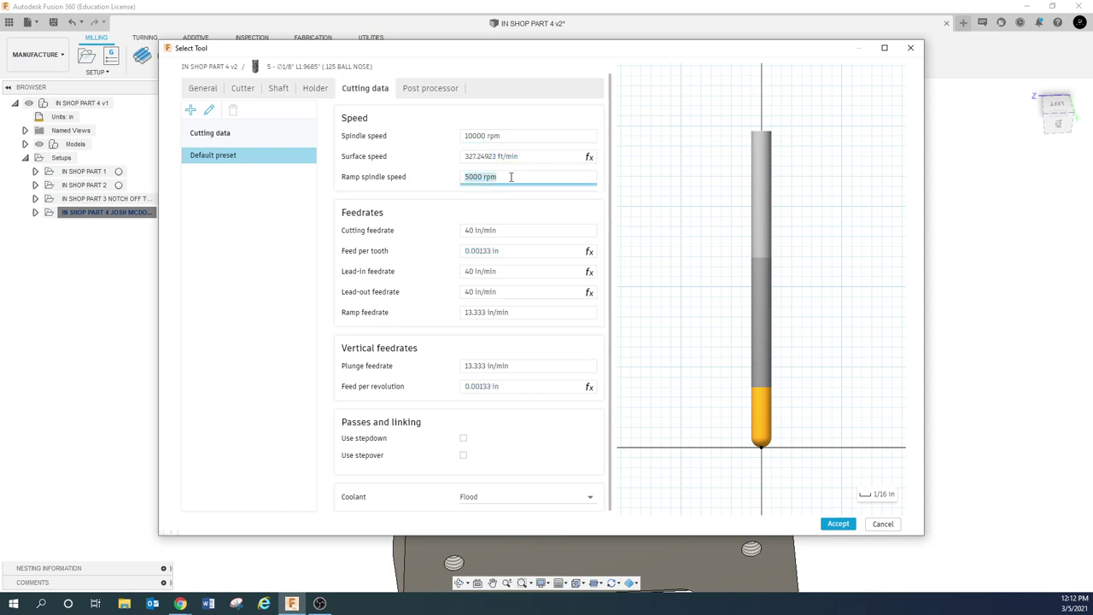
pyautogui.write('10000')
pyautogui.click(531, 229)
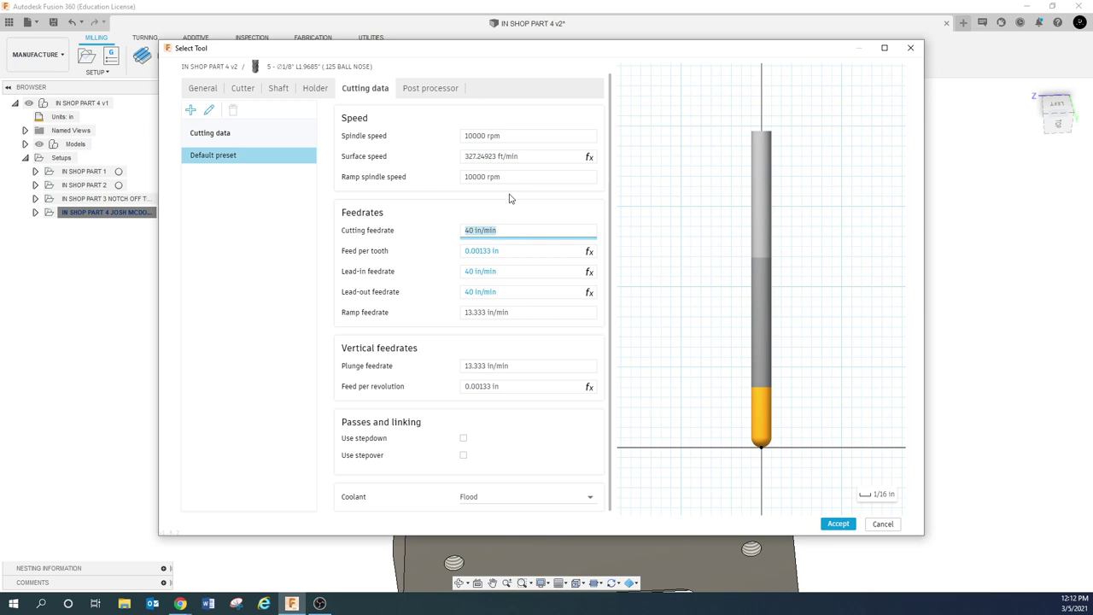
# Set the feed per tooth to 0.0005 in
pyautogui.click(517, 250)
pyautogui.write('.005')
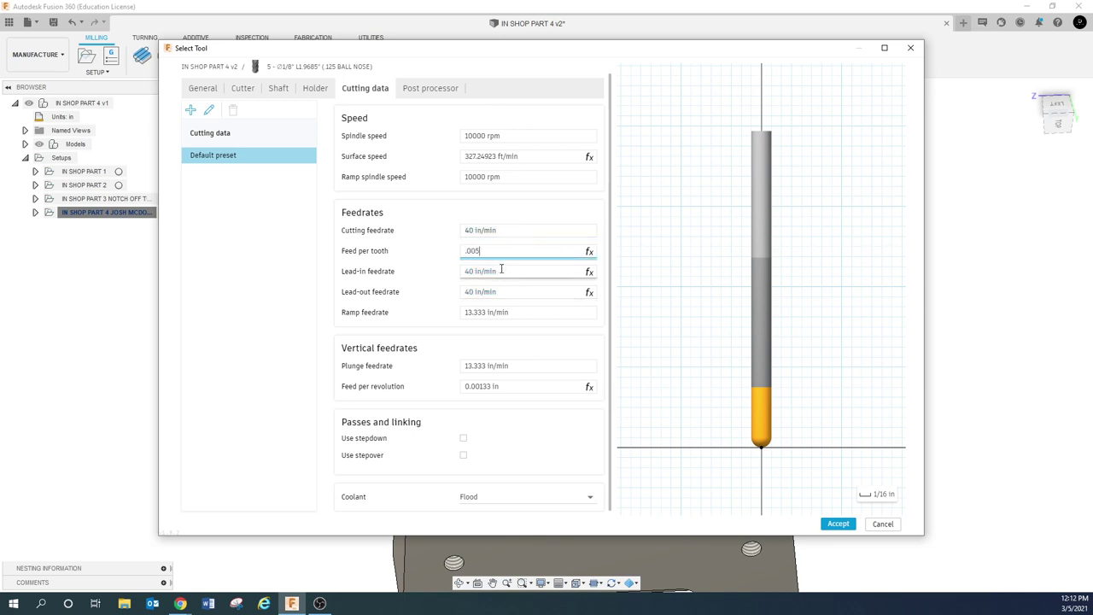
pyautogui.click(501, 269)
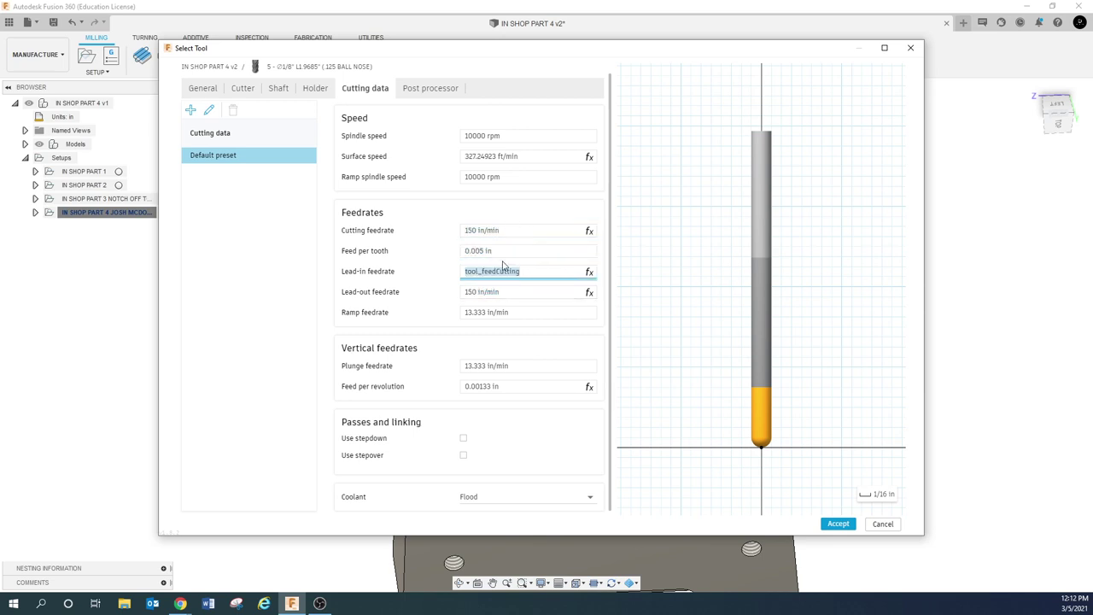
pyautogui.click(503, 253)
pyautogui.write('.0005')
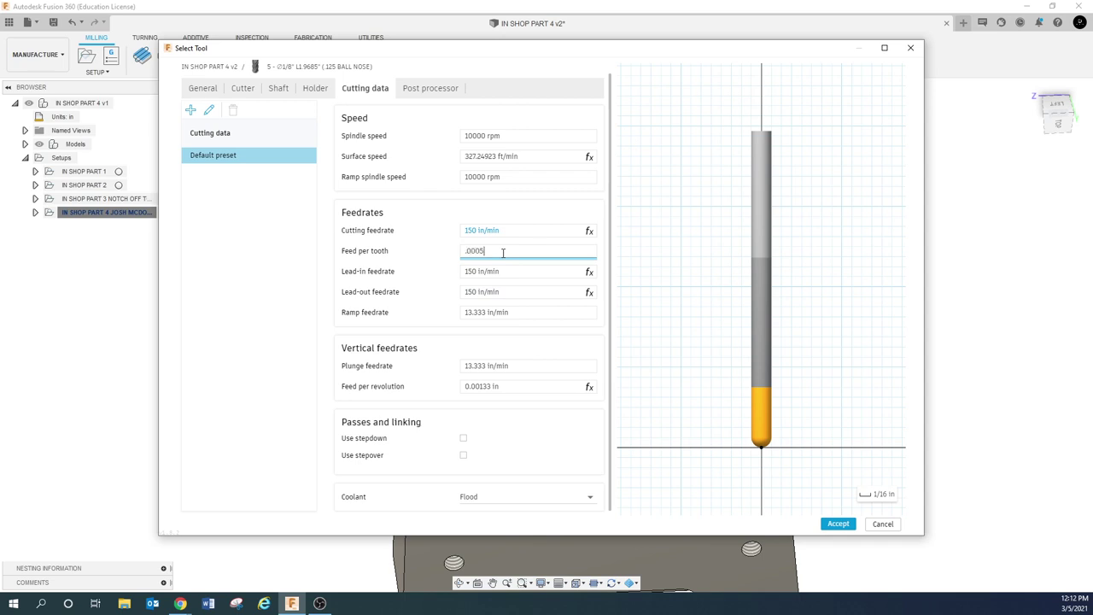
pyautogui.click(542, 272)
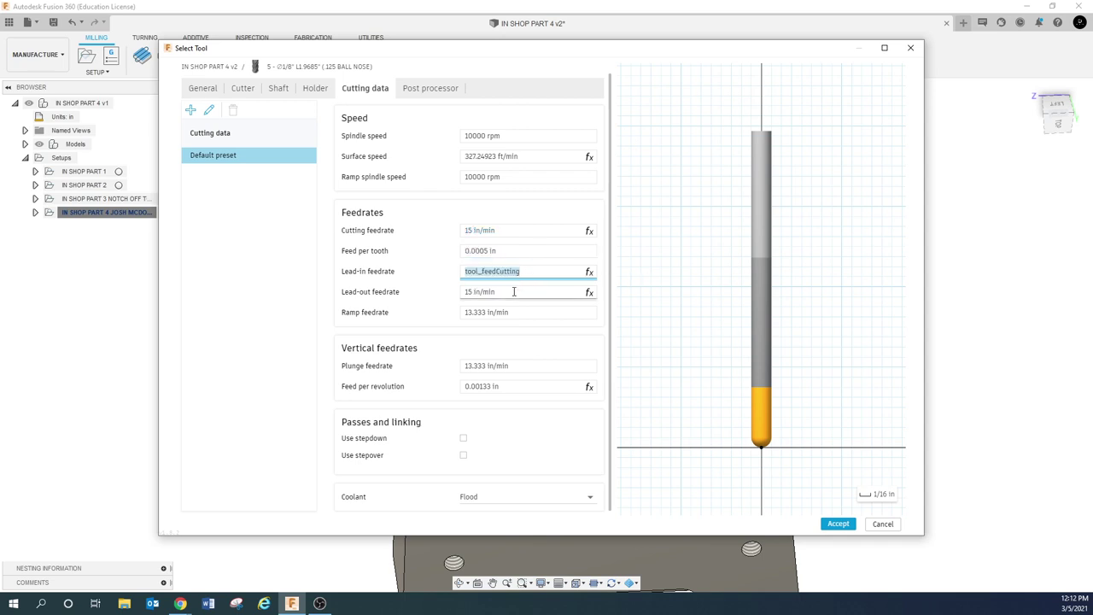
pyautogui.click(514, 291)
# Set ramp feedrate 15 in/min, feed per revolution 0.0005 and plunge feedrate 5 in/min
pyautogui.click(520, 313)
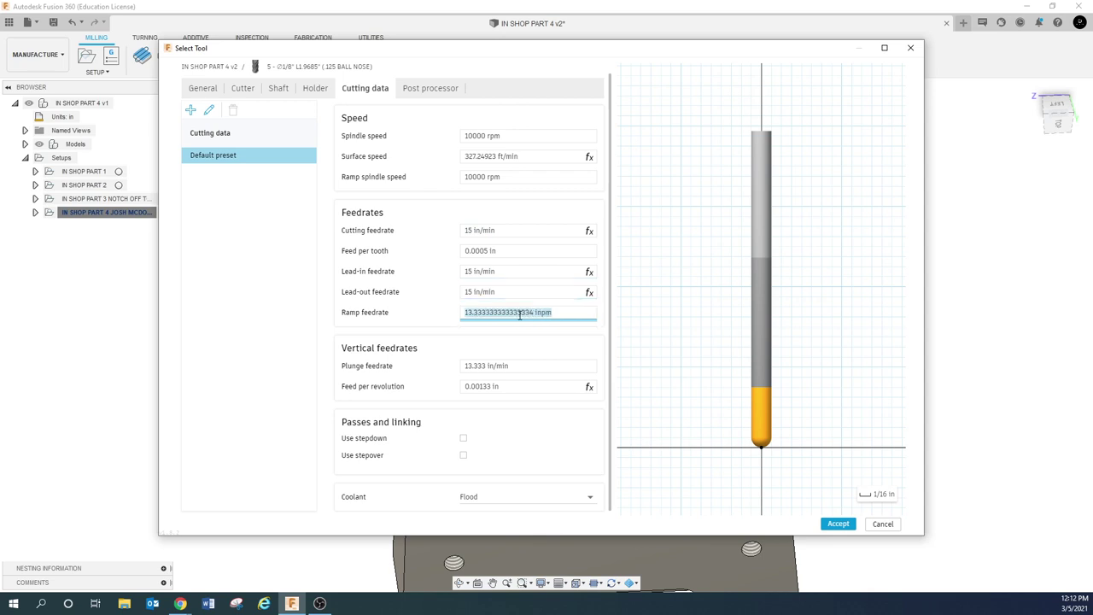
pyautogui.write('15')
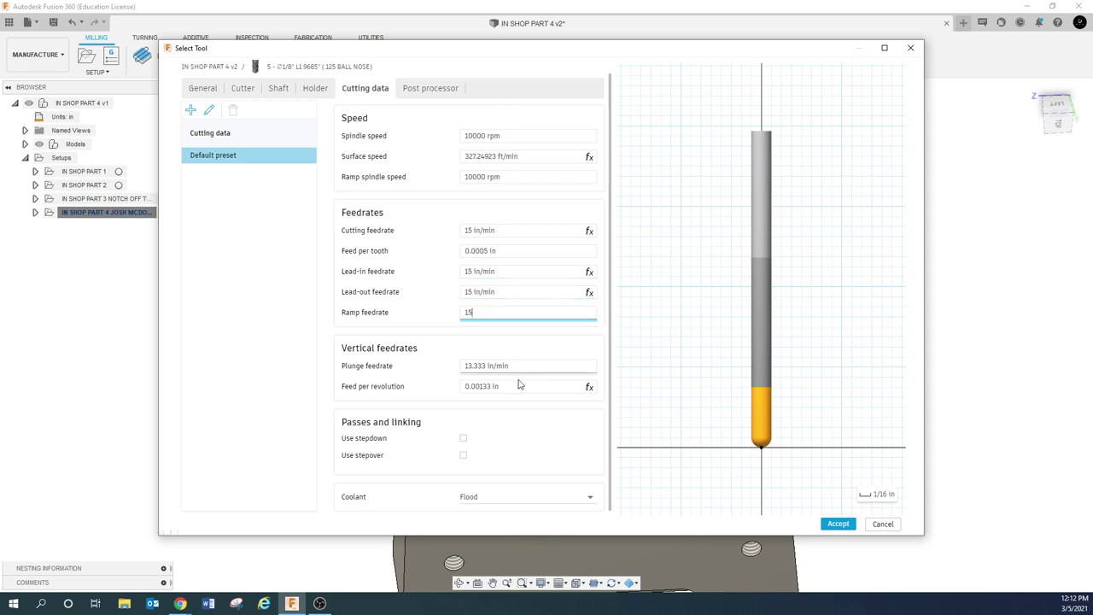
pyautogui.click(518, 385)
pyautogui.press('BackSpace')
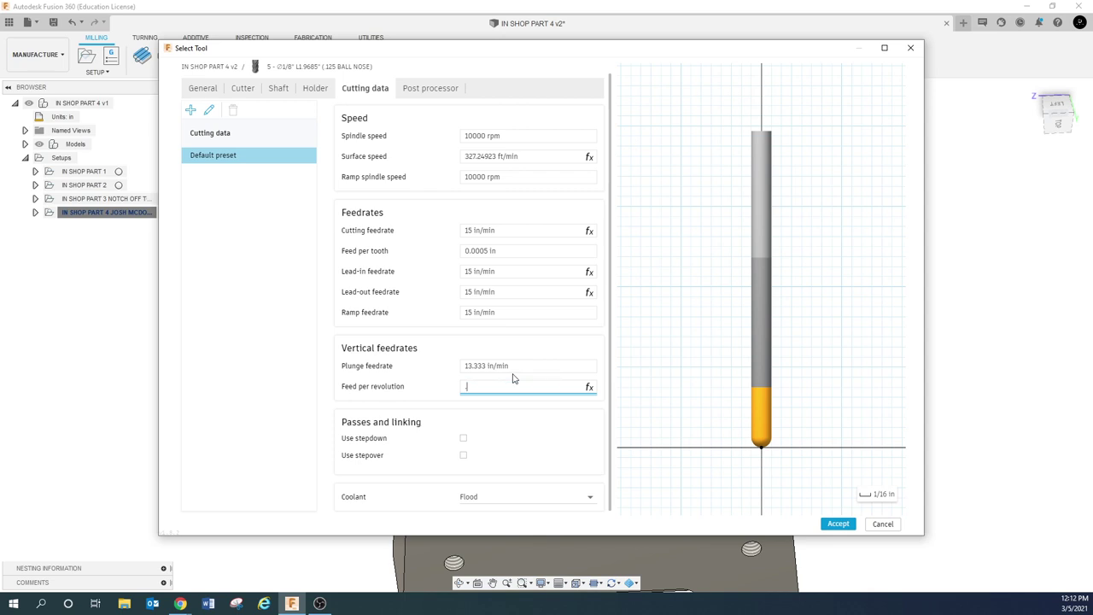
pyautogui.write('.0005')
pyautogui.click(519, 366)
pyautogui.write('5')
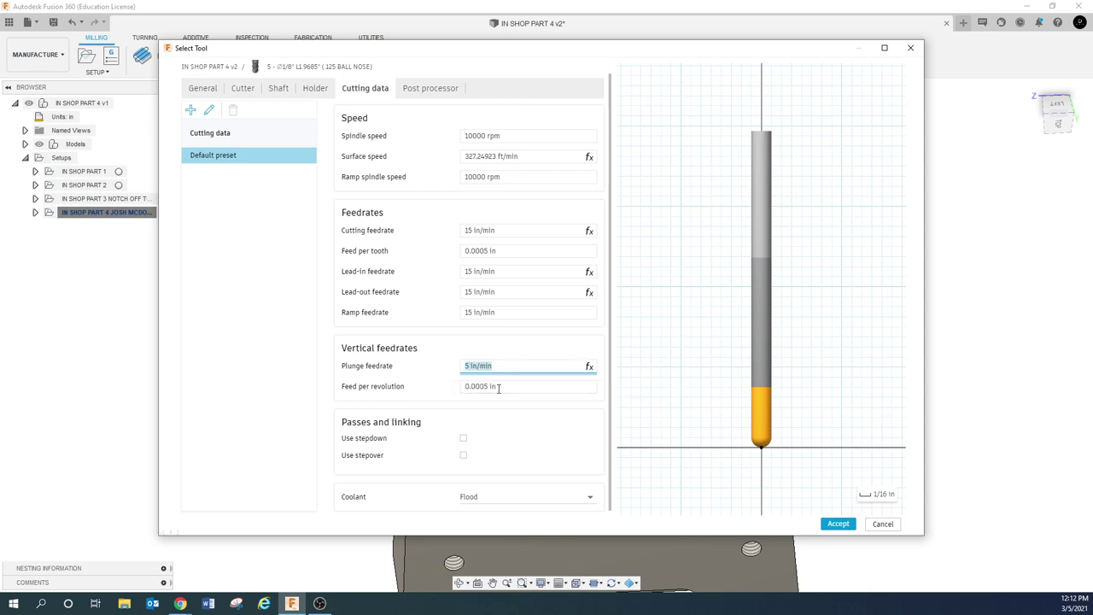
pyautogui.press('Return')
# Check the post processor comment, accept the tool and assign it to the Trace
pyautogui.click(429, 88)
pyautogui.click(346, 201)
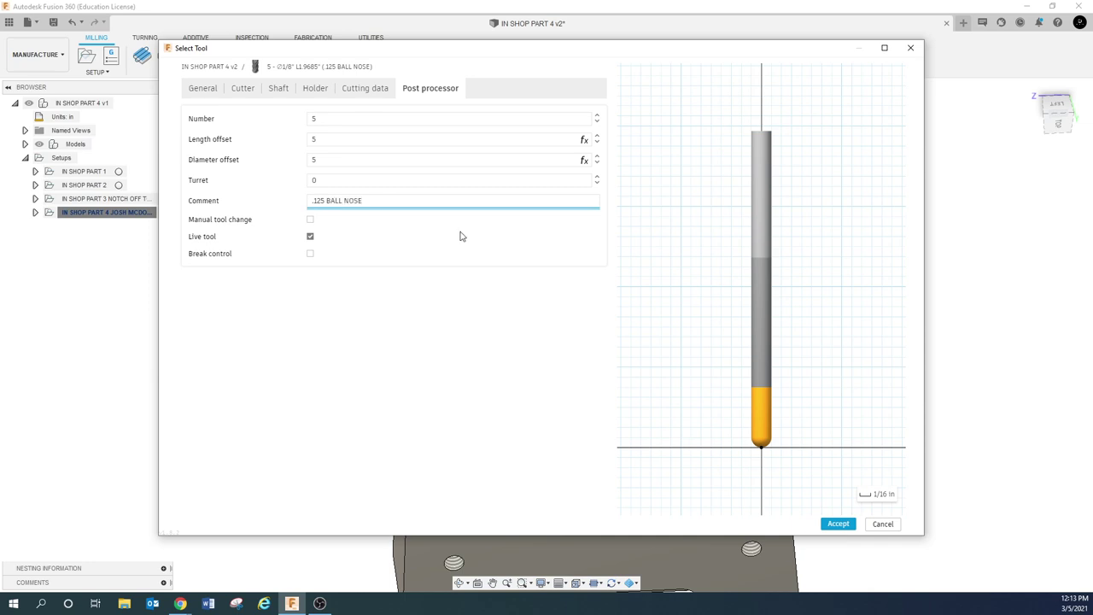
pyautogui.click(837, 524)
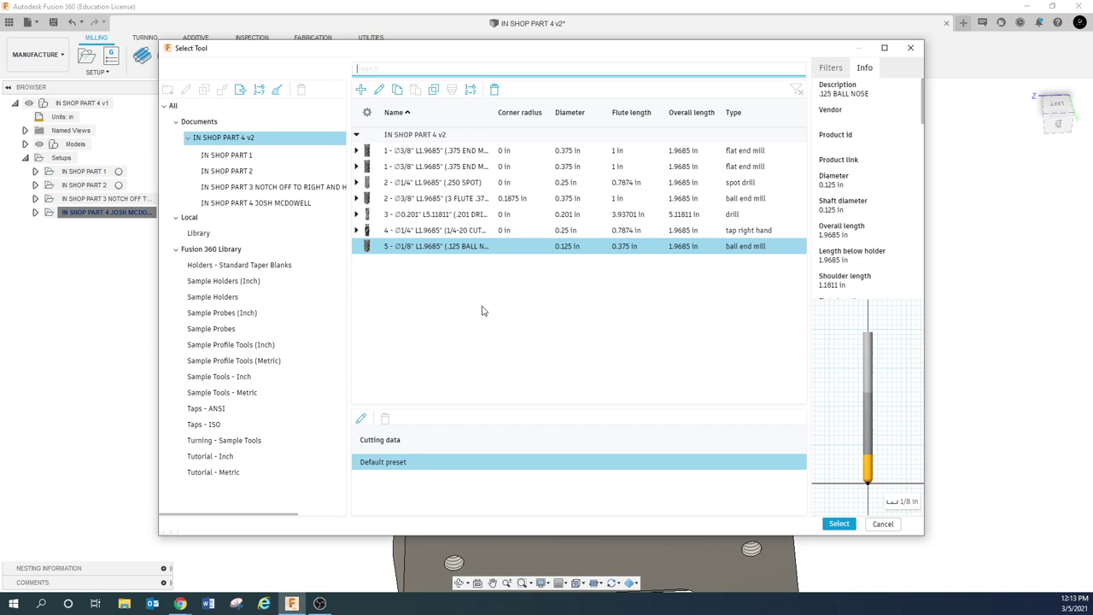
pyautogui.click(838, 524)
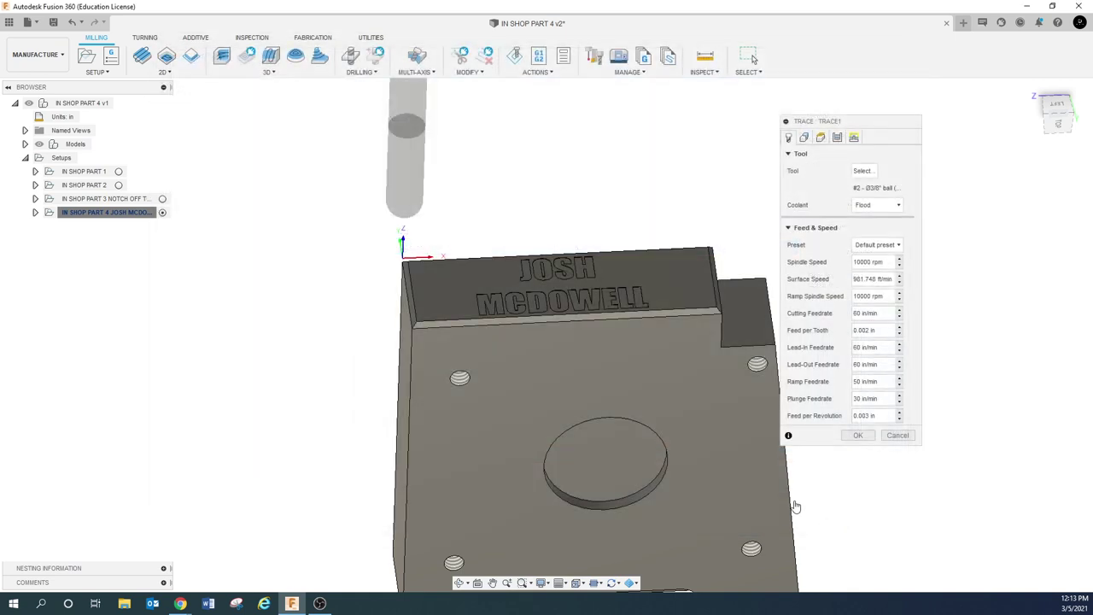
# On the Geometry tab, pick the letter M outline and clear it twice
pyautogui.click(803, 138)
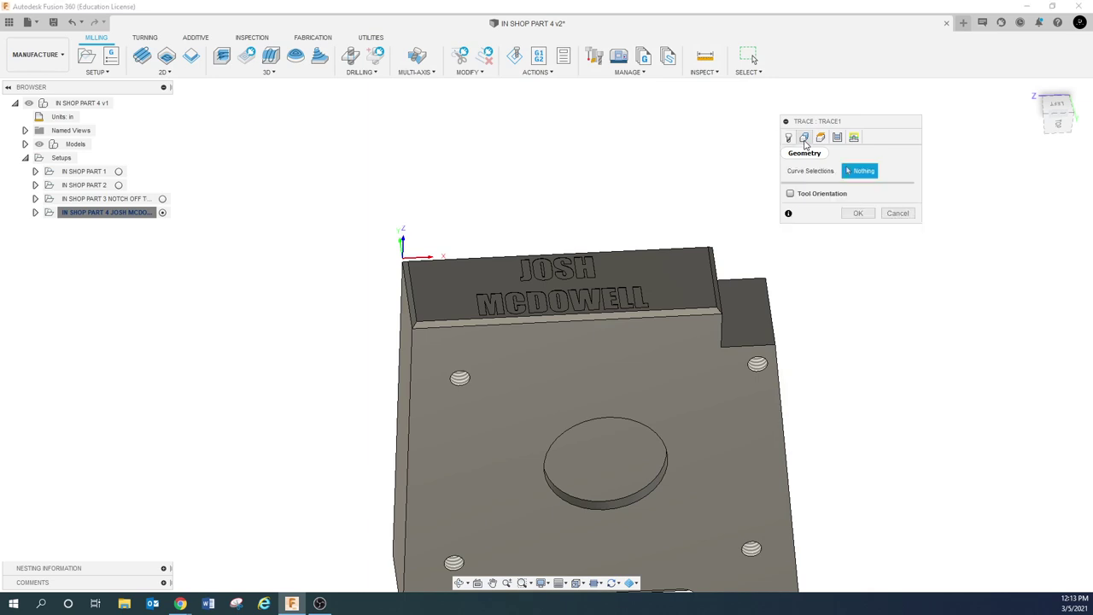
pyautogui.scroll(6, 446, 299)
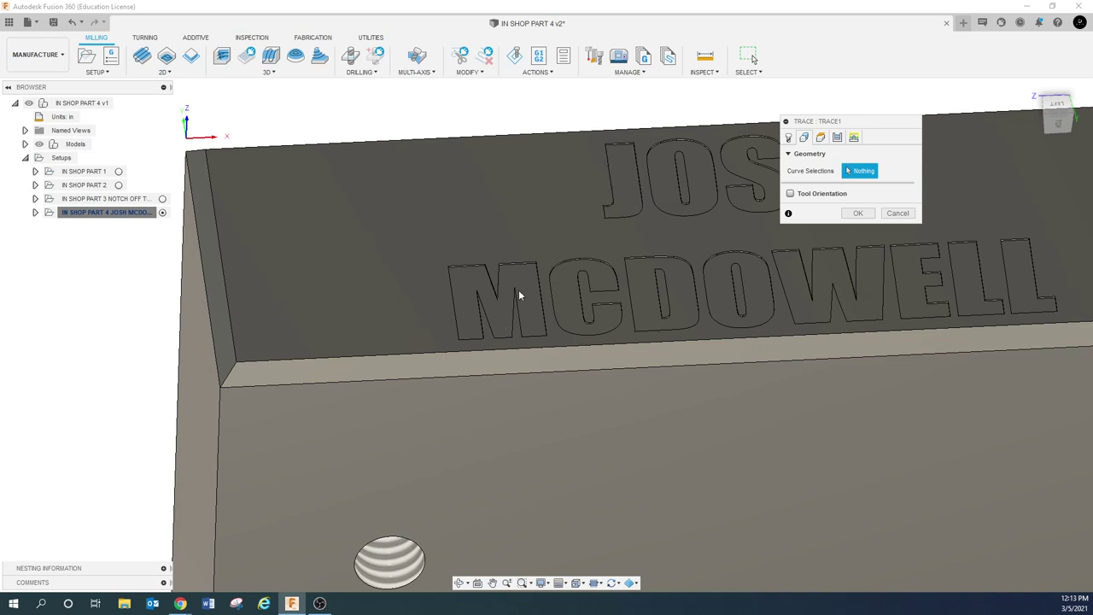
pyautogui.scroll(3, 479, 280)
pyautogui.click(473, 256)
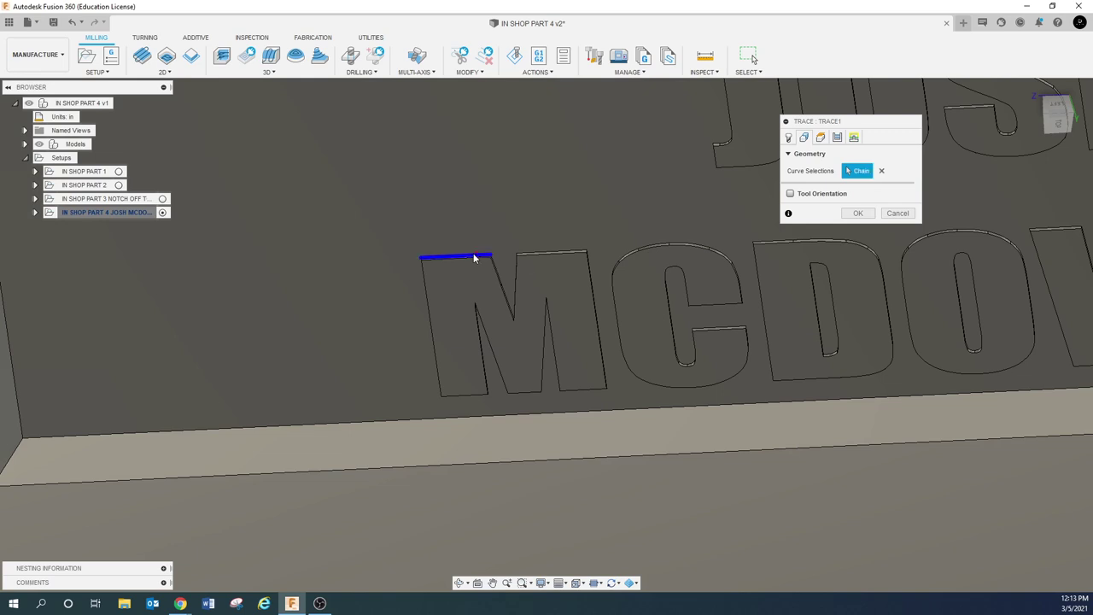
pyautogui.click(881, 172)
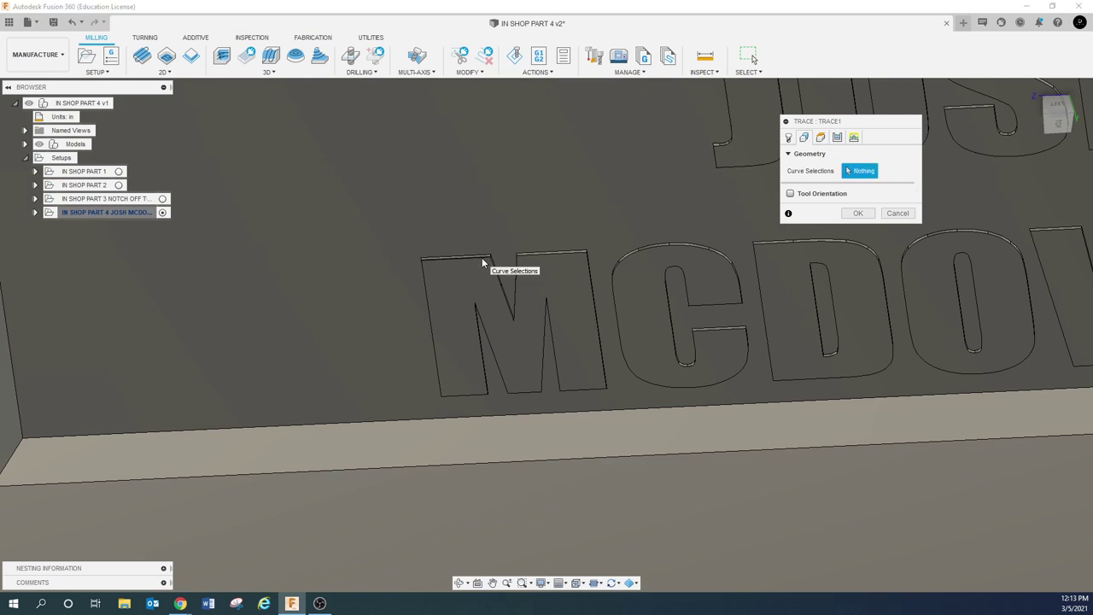
pyautogui.click(483, 263)
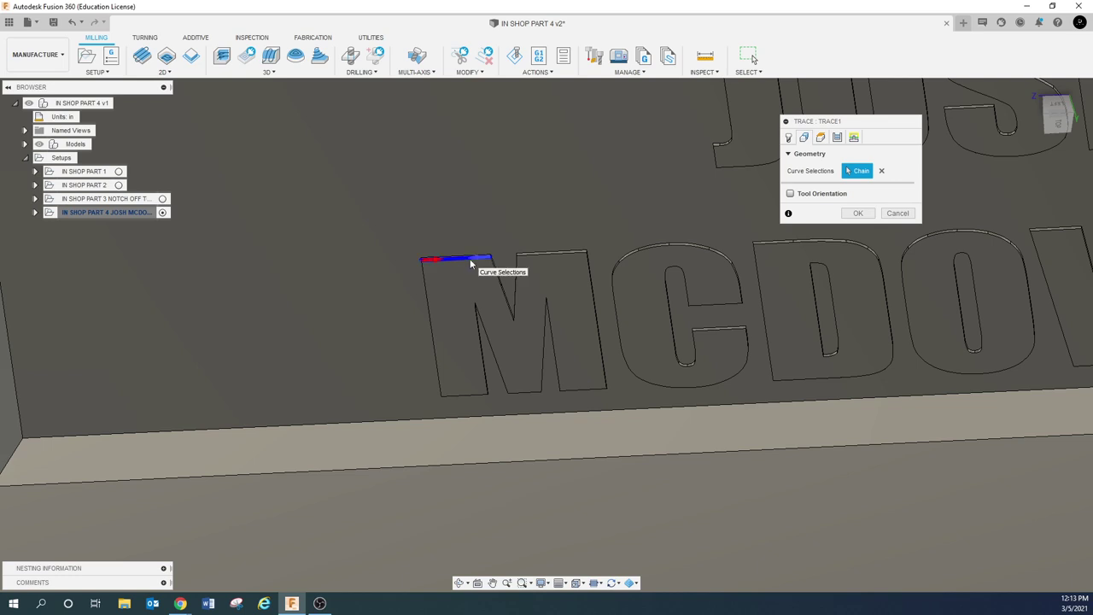
pyautogui.click(553, 253)
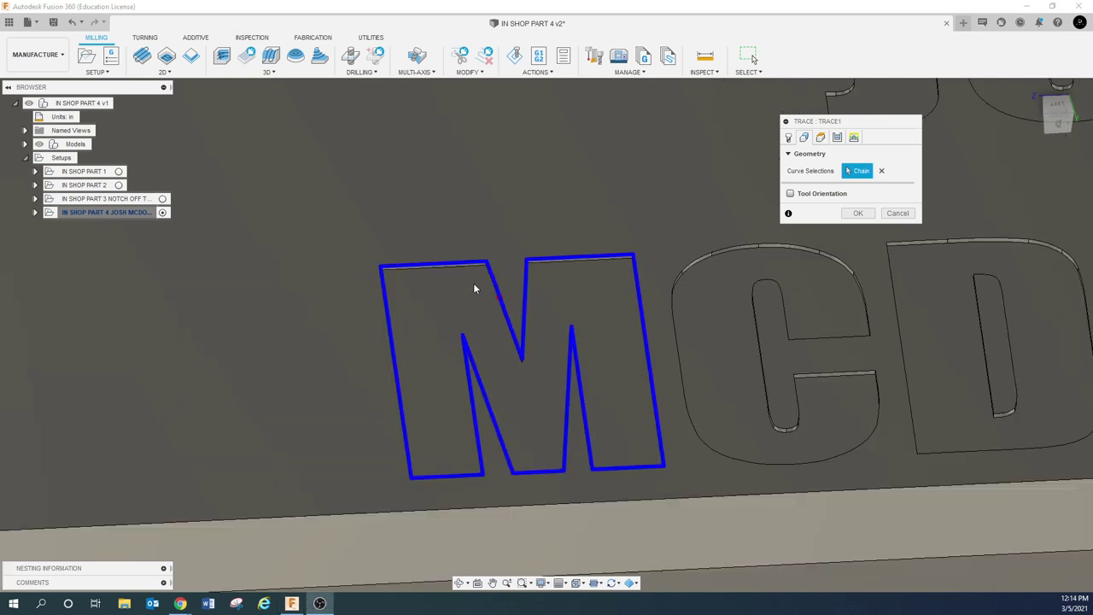
pyautogui.click(881, 171)
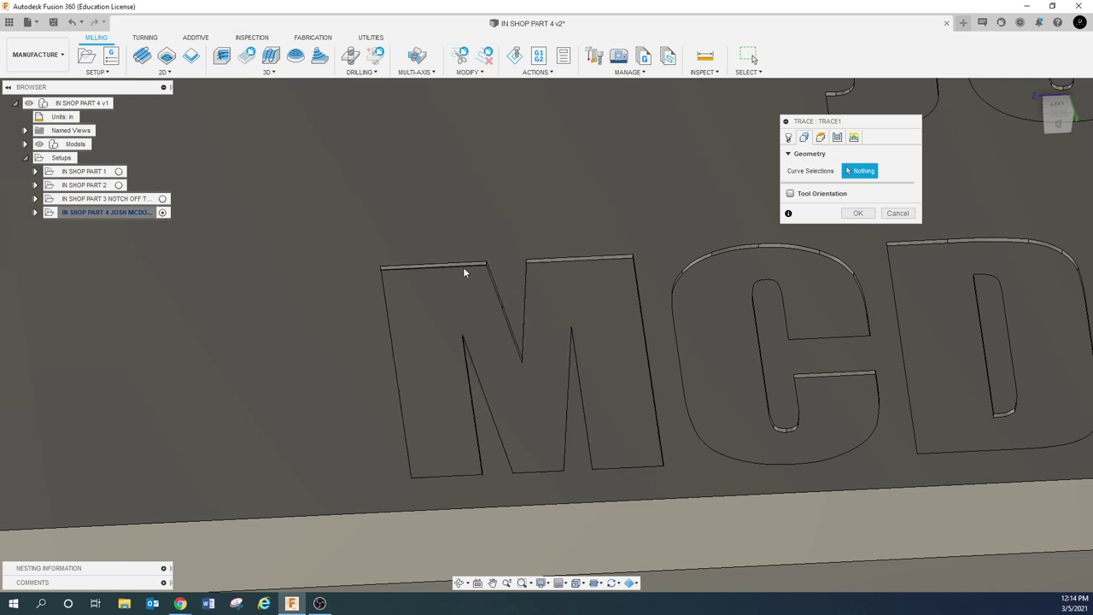
# Reselect the M outline chain, then cancel the Trace operation with Escape
pyautogui.click(463, 270)
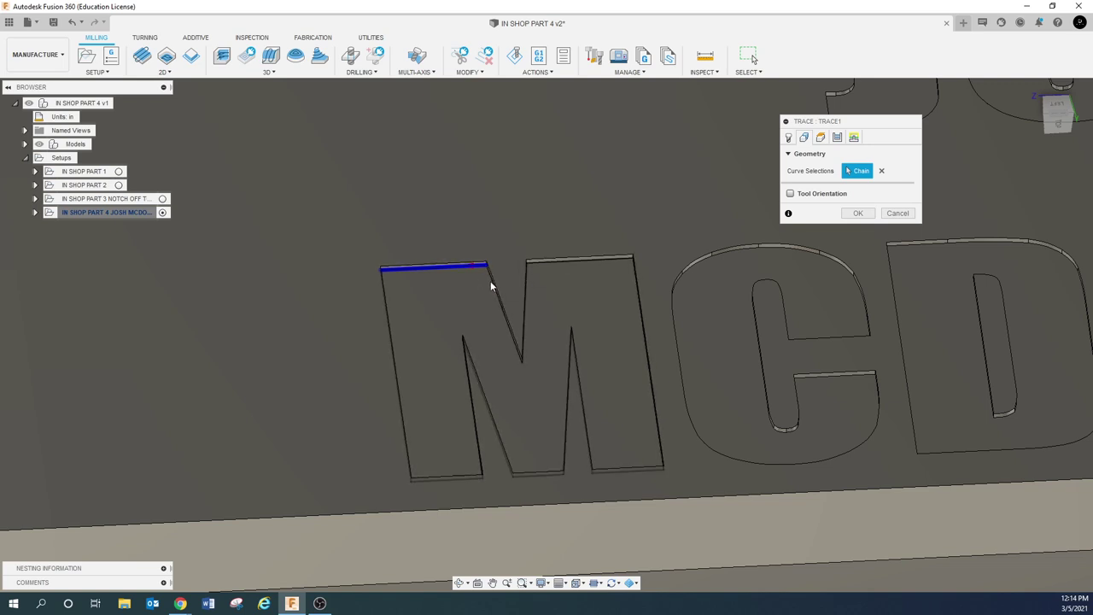
pyautogui.click(882, 172)
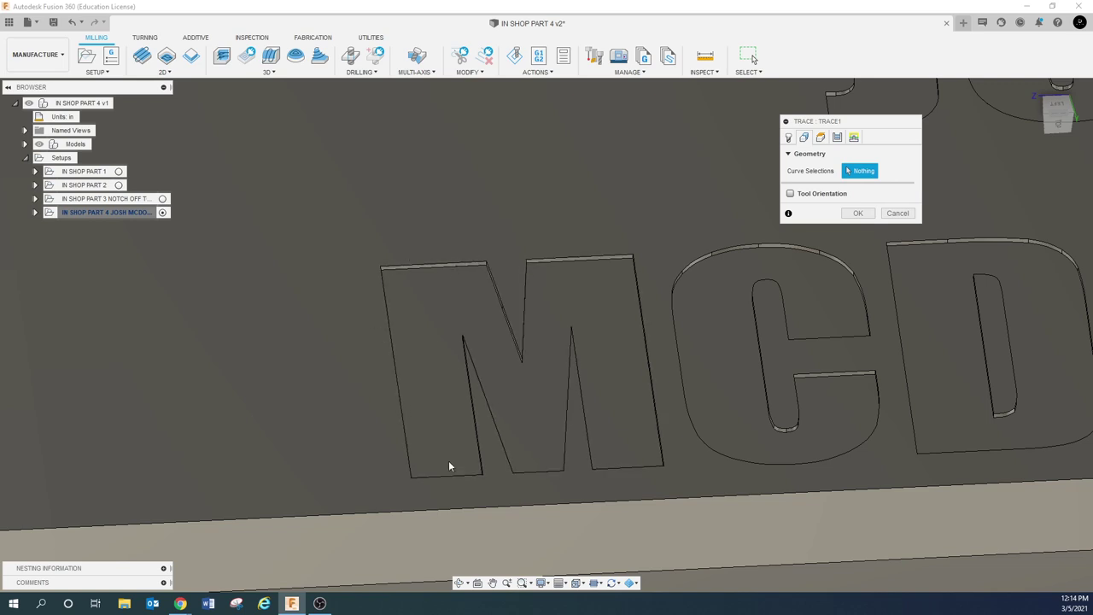
pyautogui.click(494, 285)
pyautogui.rightClick(495, 285)
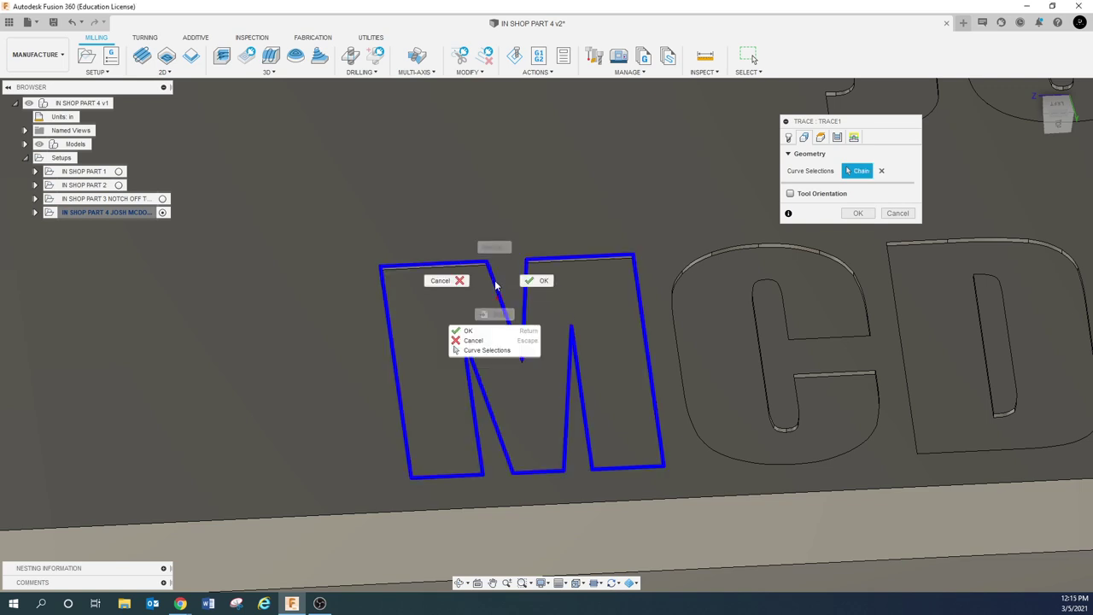
pyautogui.click(481, 355)
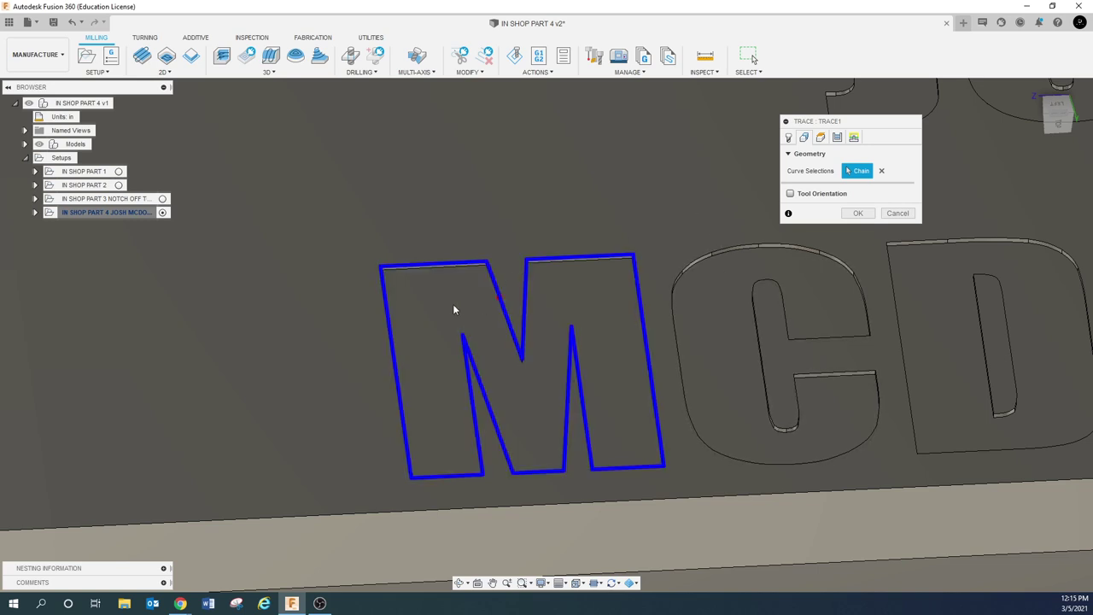
pyautogui.rightClick(456, 267)
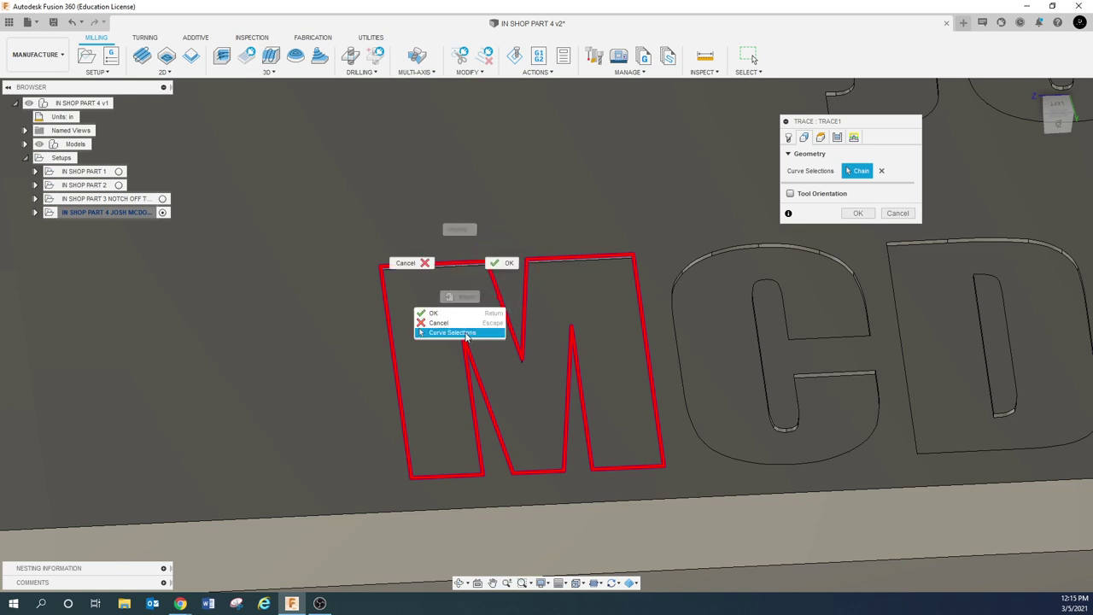
pyautogui.press('Escape')
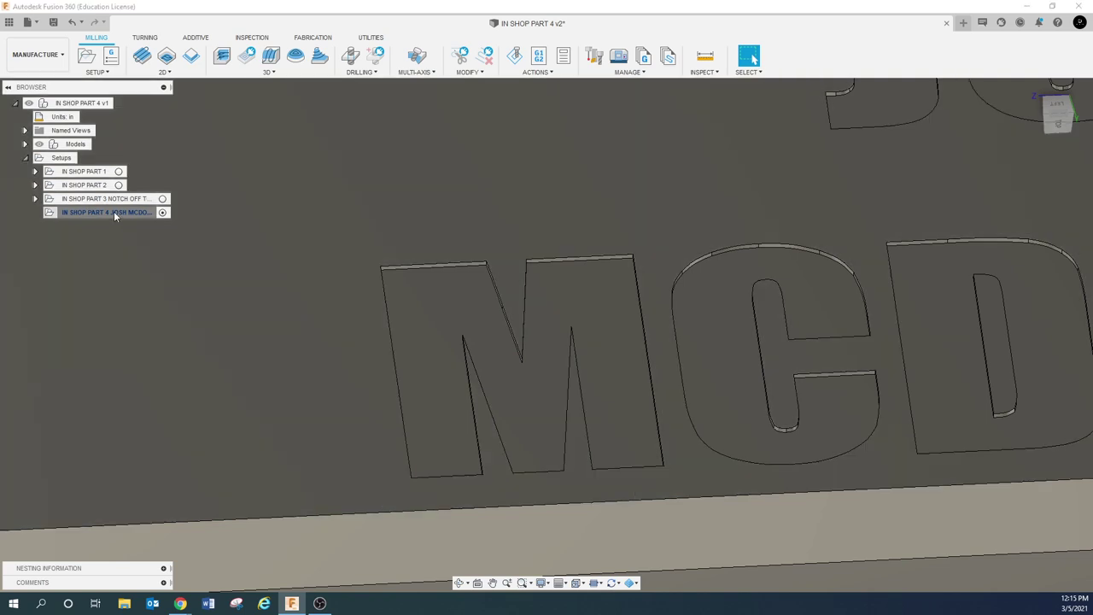
pyautogui.rightClick(114, 212)
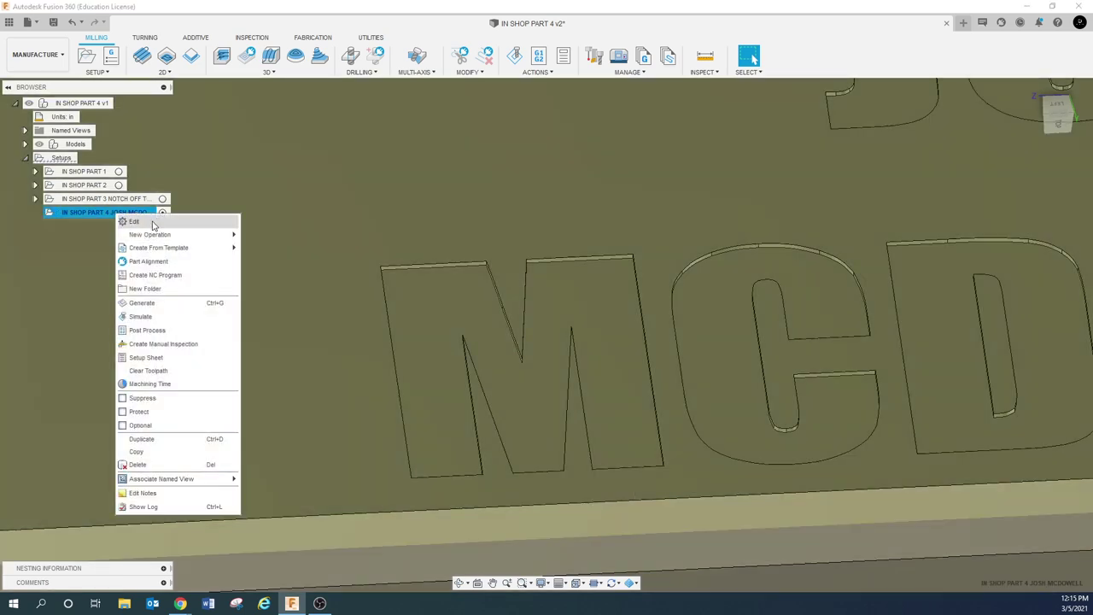
pyautogui.click(135, 221)
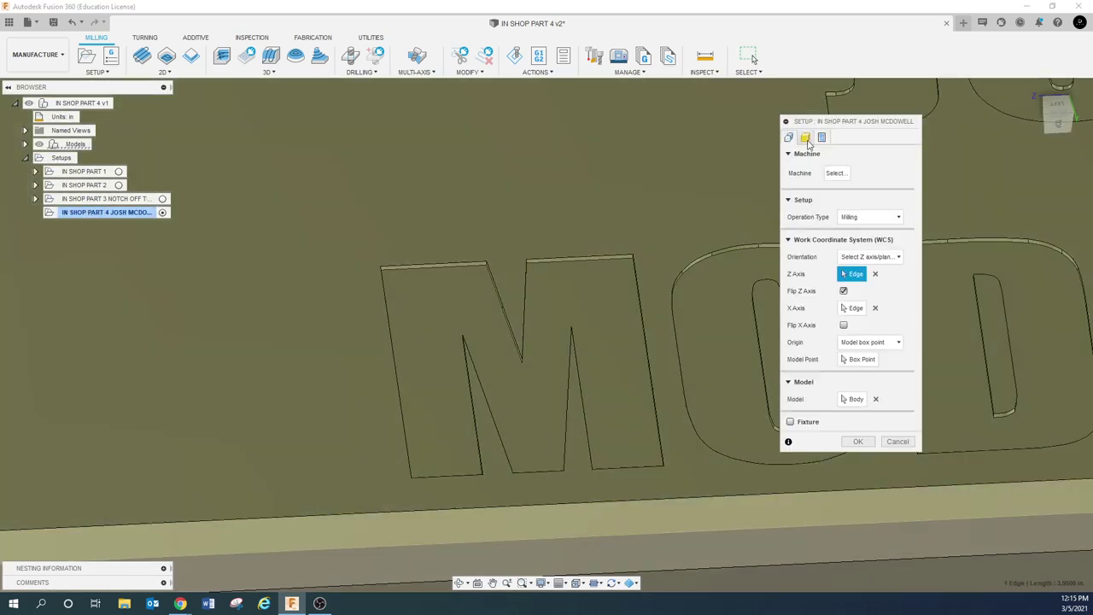
pyautogui.click(897, 441)
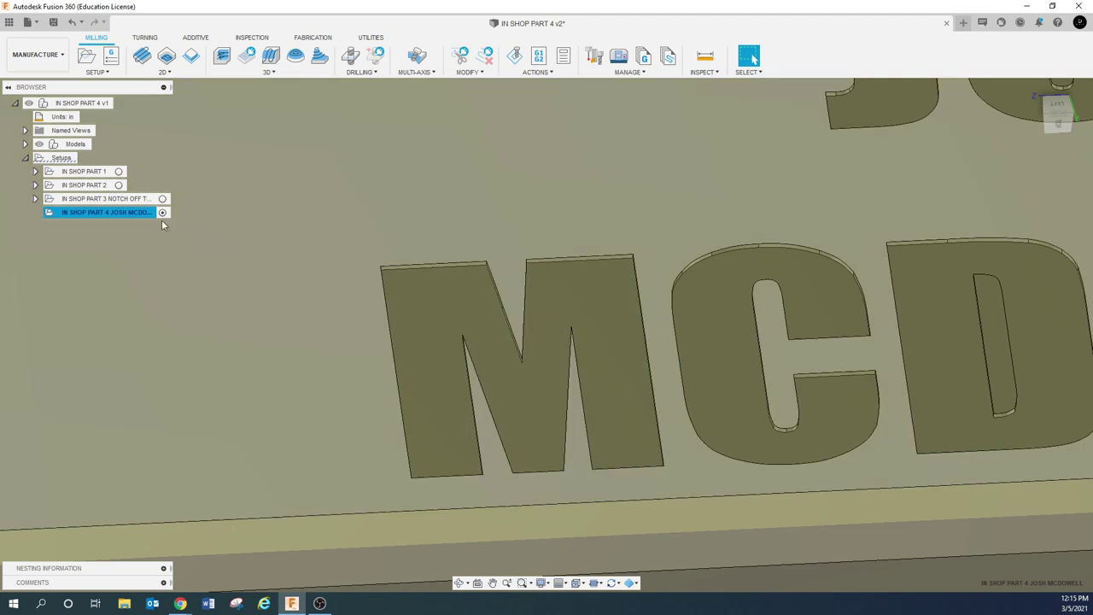
# Create a new Trace operation using tool 5, the 1/8 in ball nose
pyautogui.rightClick(146, 213)
pyautogui.moveTo(192, 235)
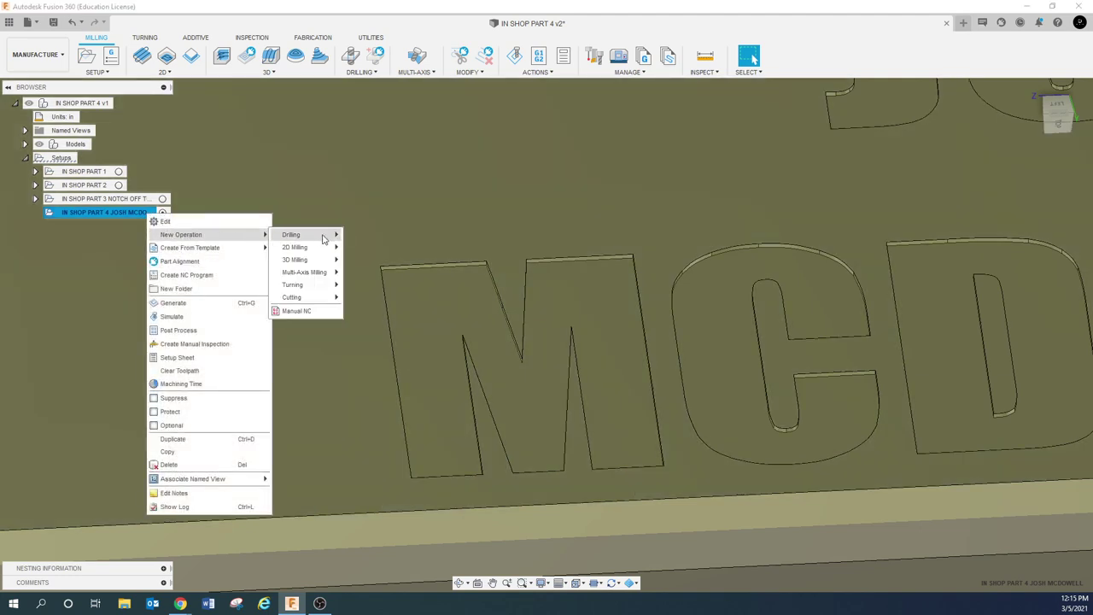
pyautogui.moveTo(314, 250)
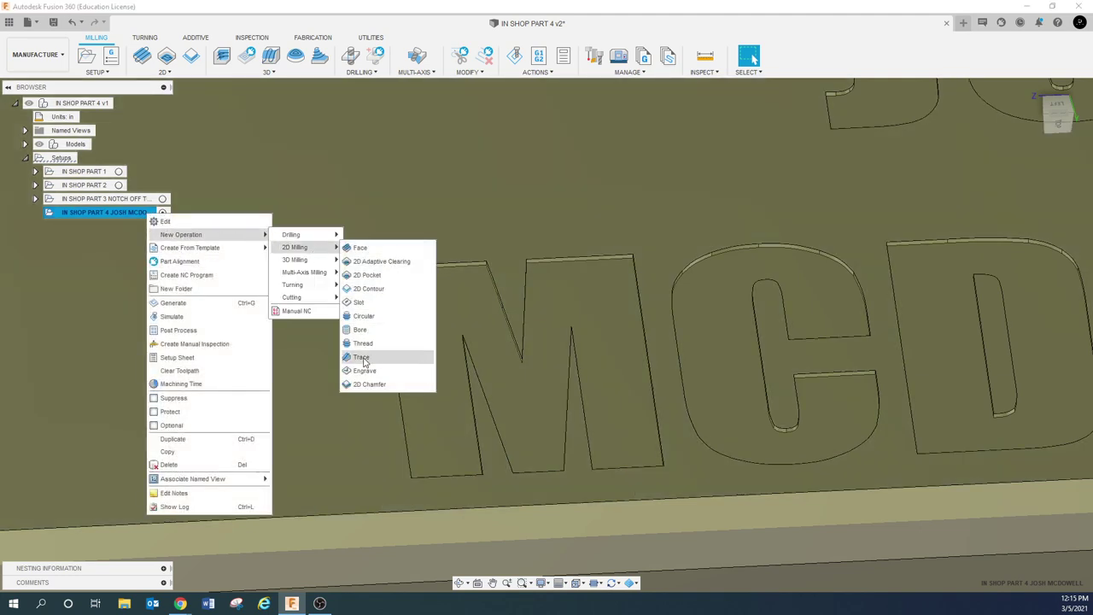
pyautogui.click(362, 358)
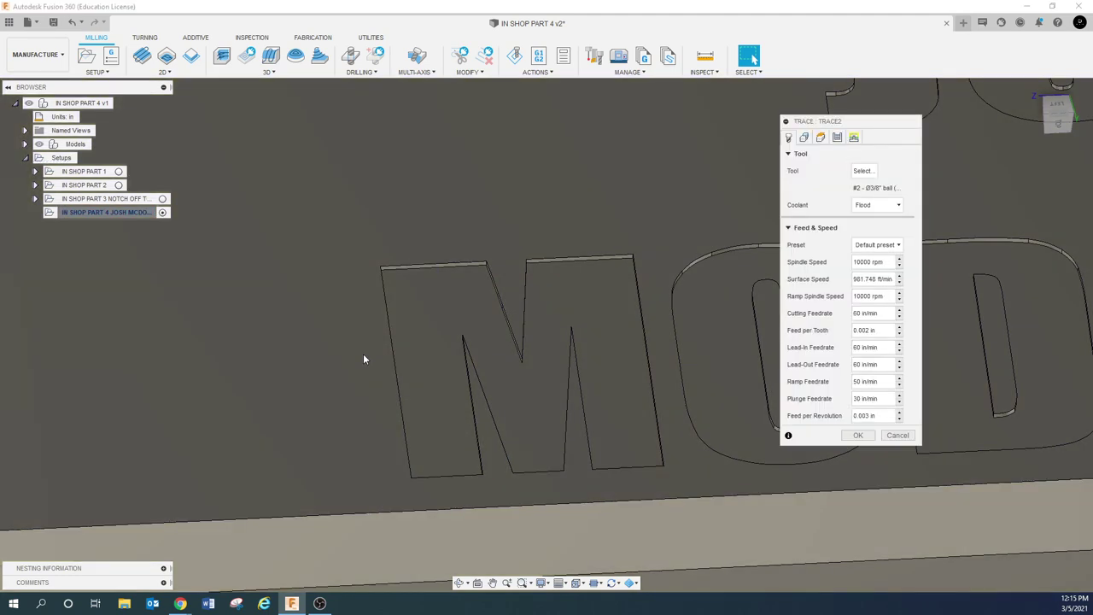
pyautogui.click(862, 171)
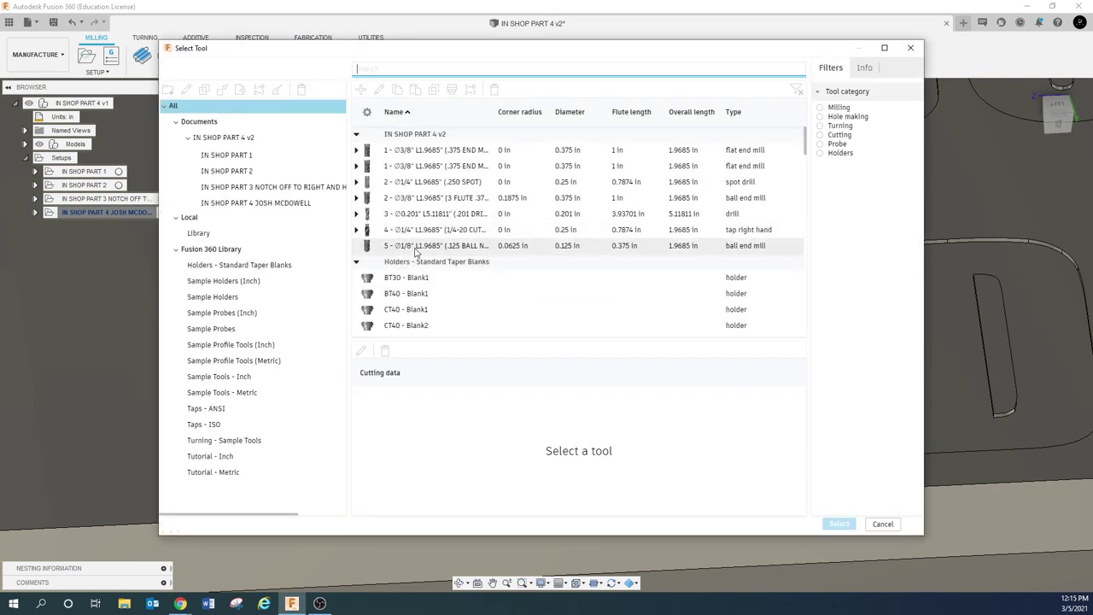
pyautogui.click(419, 246)
pyautogui.click(839, 523)
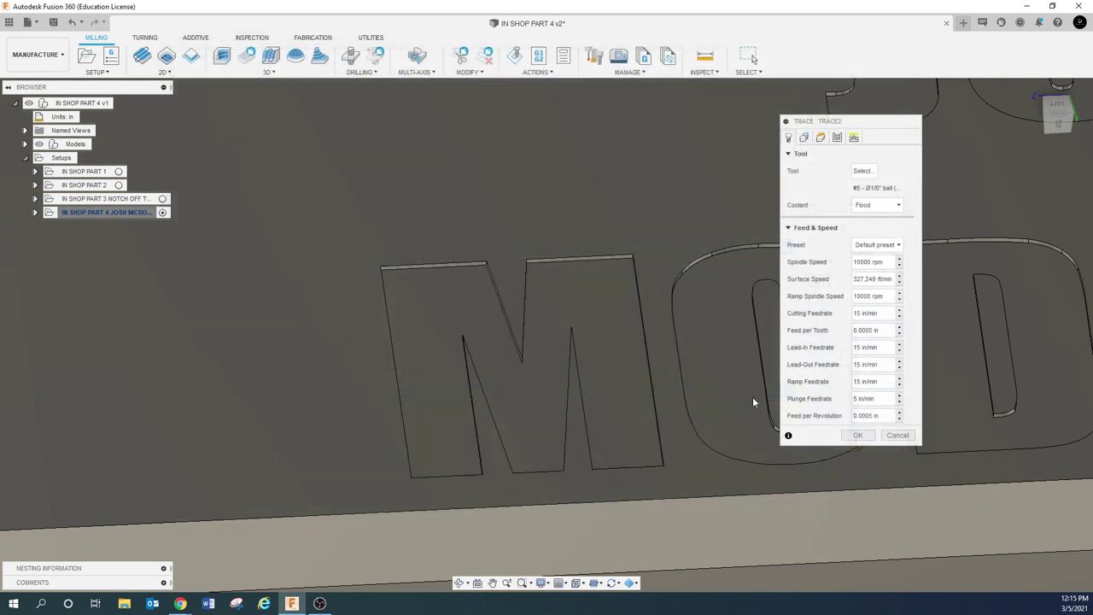
# Select the M, C and D outlines of MCDOWELL, including the D's inner slot, as trace chains
pyautogui.click(807, 137)
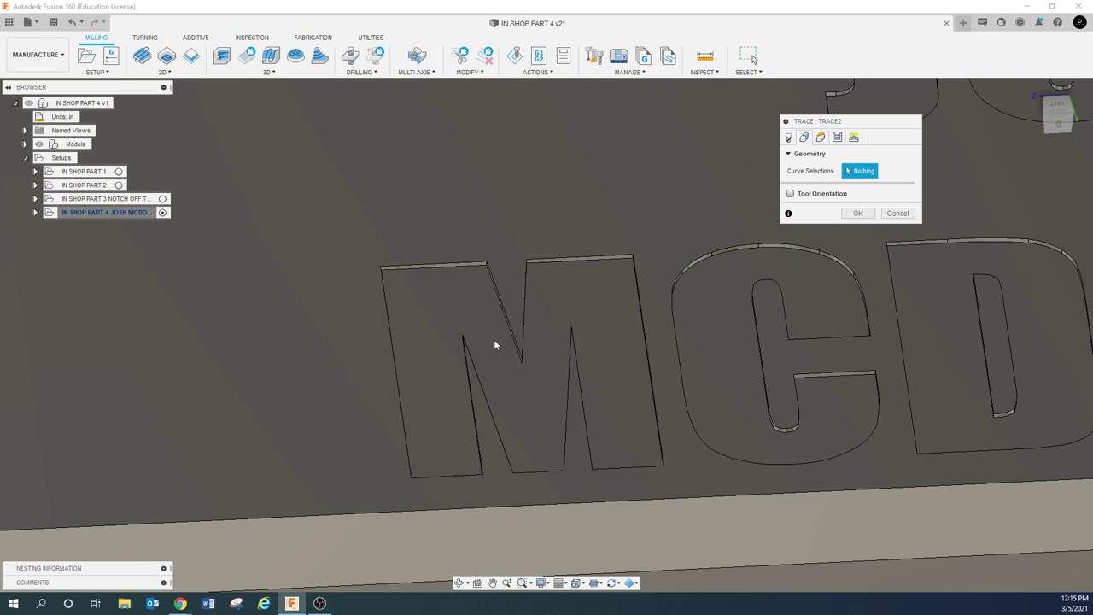
pyautogui.keyDown('shift'); pyautogui.moveTo(483, 314); pyautogui.dragTo(485, 295, button='middle'); pyautogui.keyUp('shift')
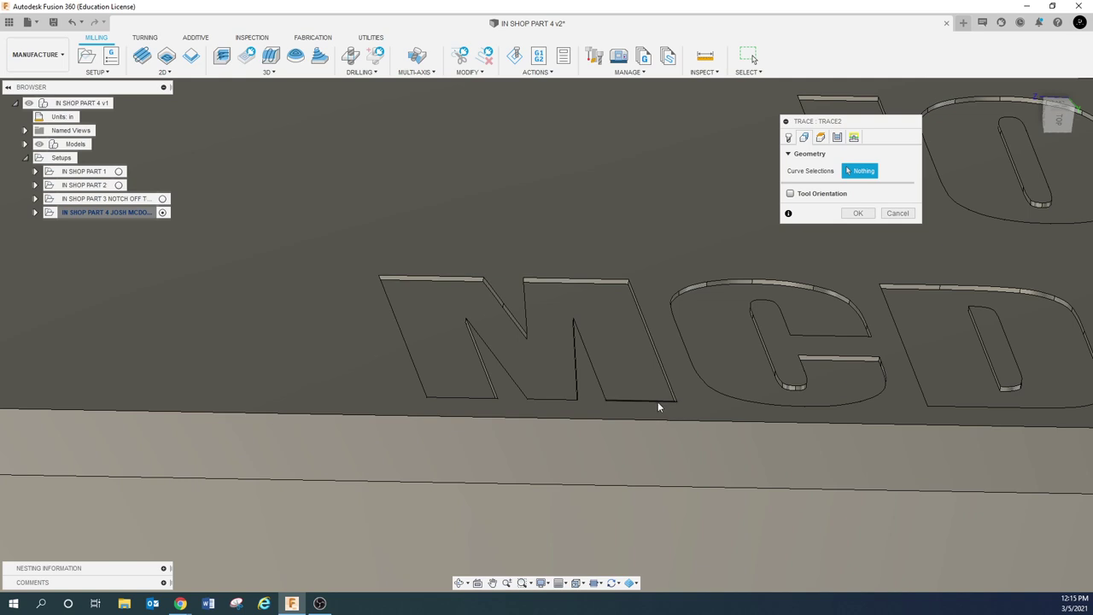
pyautogui.click(496, 293)
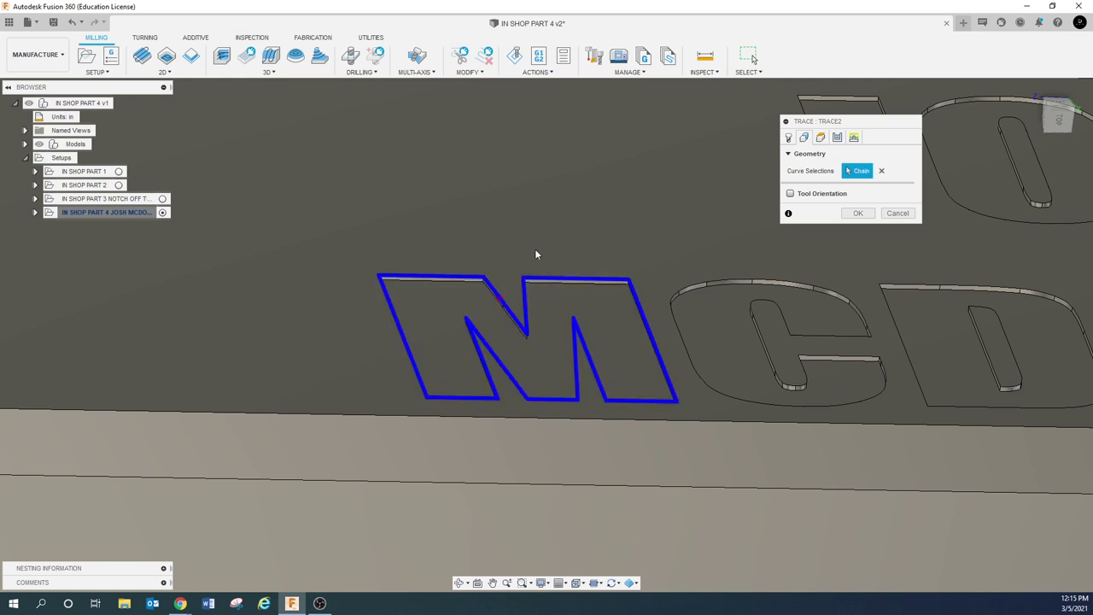
pyautogui.click(727, 277)
pyautogui.click(970, 286)
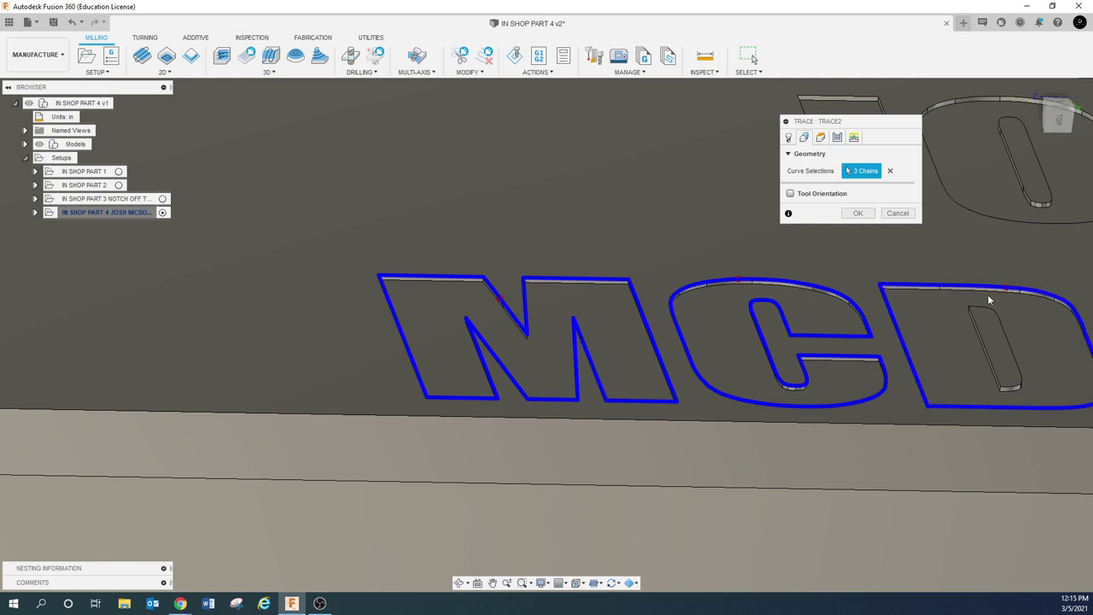
pyautogui.click(985, 344)
# Remove the stray extra chain on the C, keeping its outer edge selected
pyautogui.scroll(-3, 955, 344)
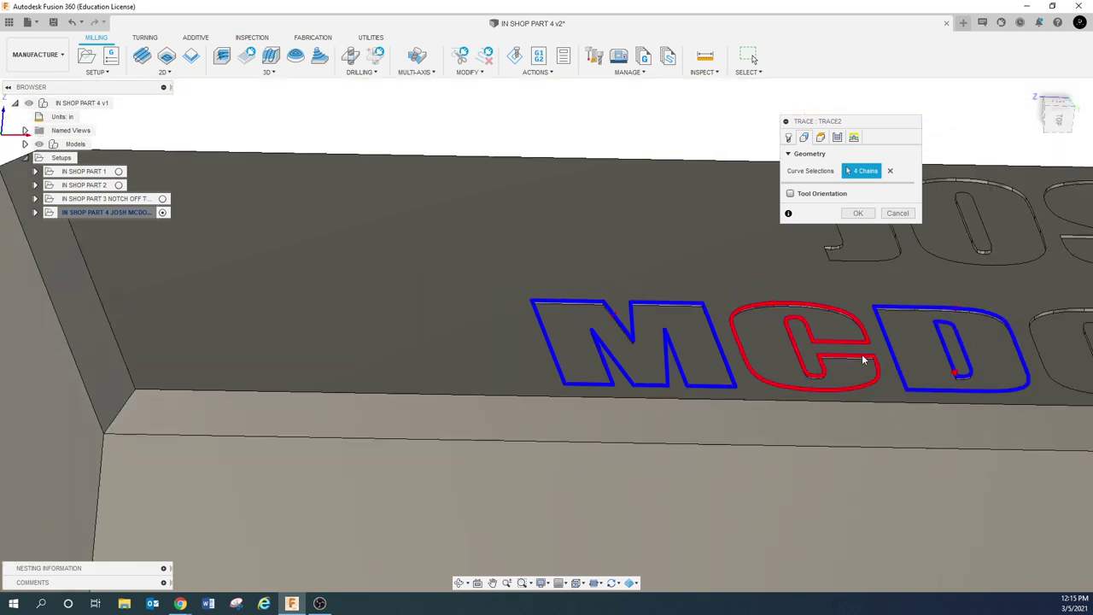
pyautogui.click(492, 583)
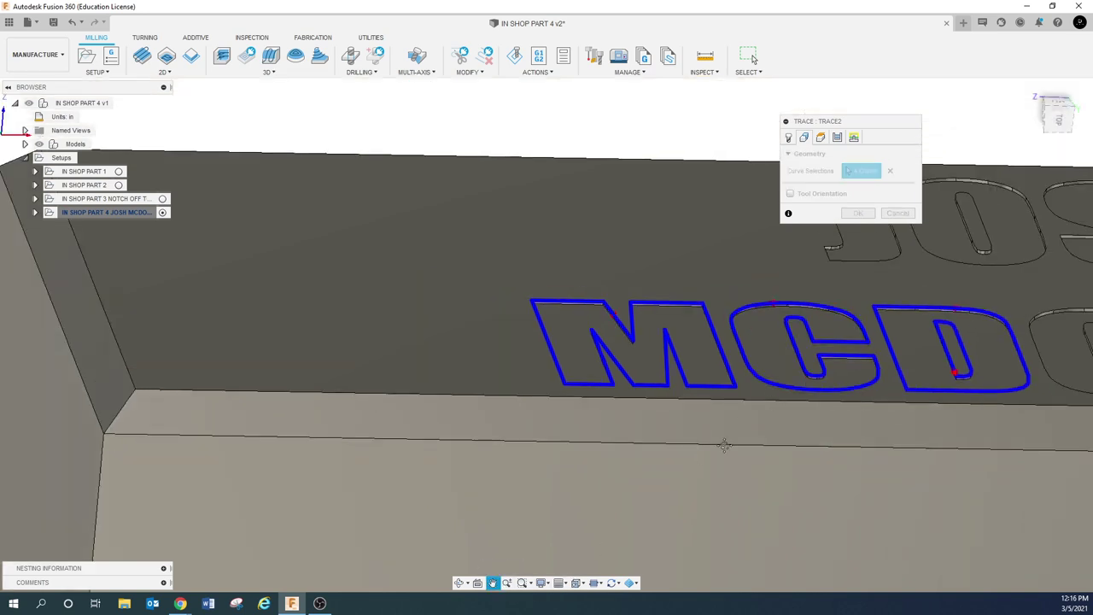
pyautogui.moveTo(835, 324); pyautogui.dragTo(480, 329)
pyautogui.scroll(5, 481, 328)
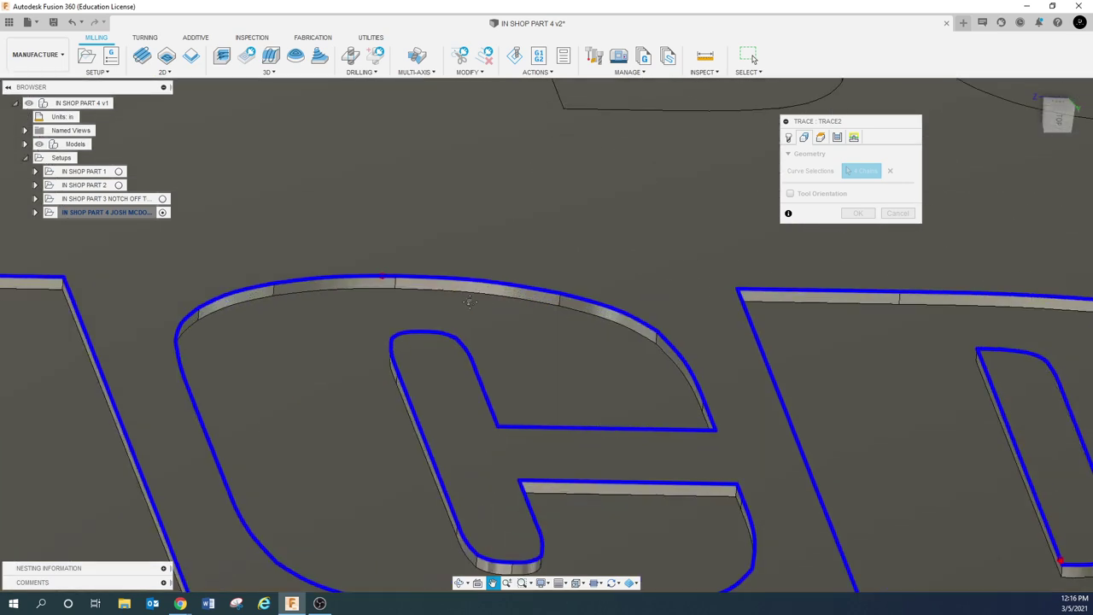
pyautogui.press('Escape')
pyautogui.click(478, 295)
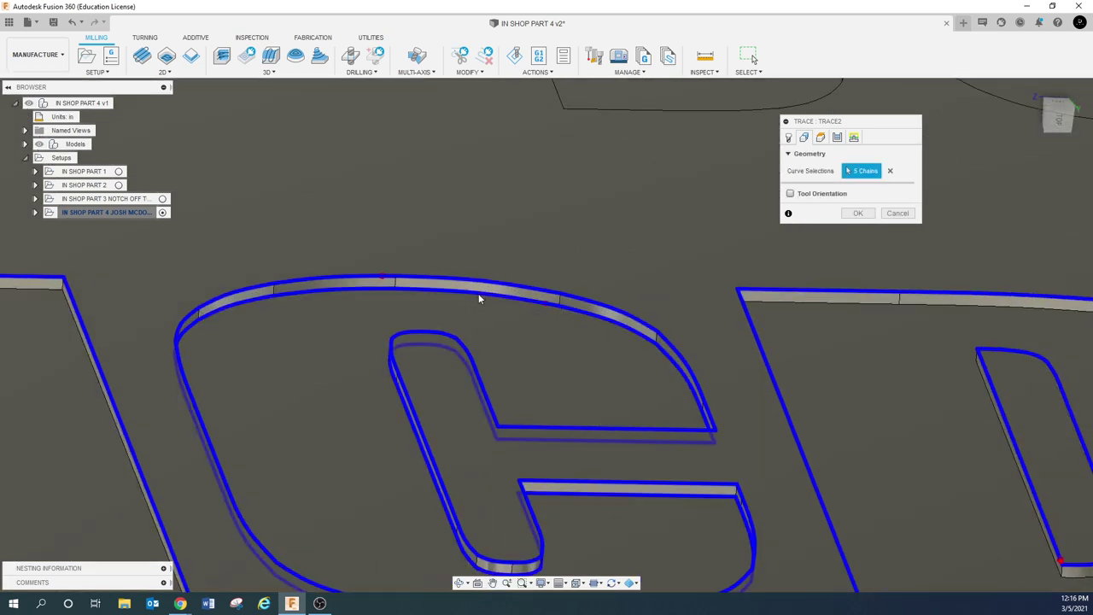
pyautogui.rightClick(478, 298)
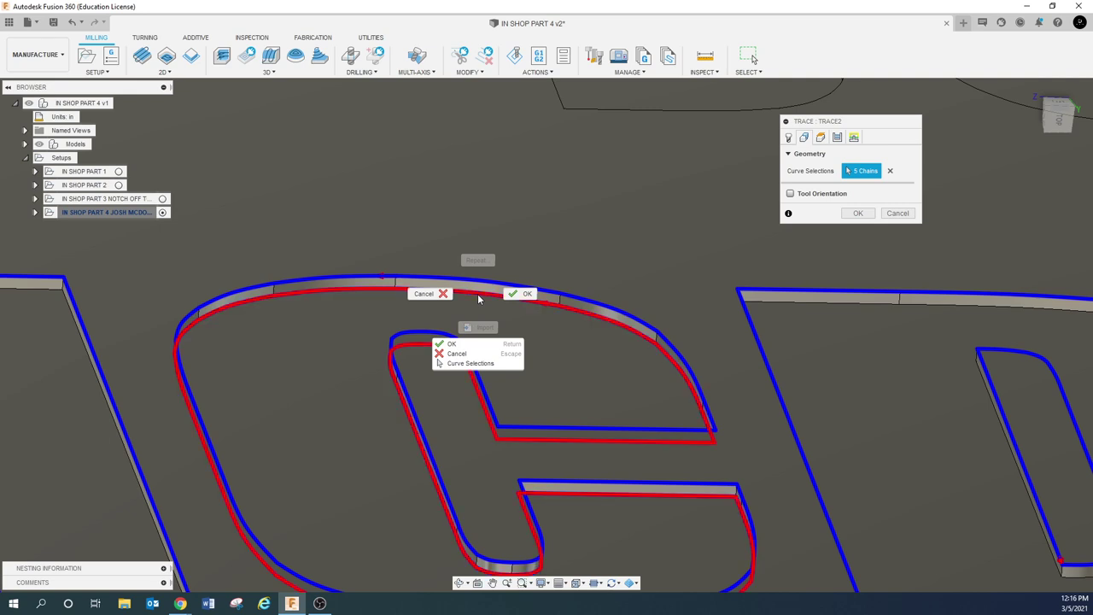
pyautogui.click(471, 310)
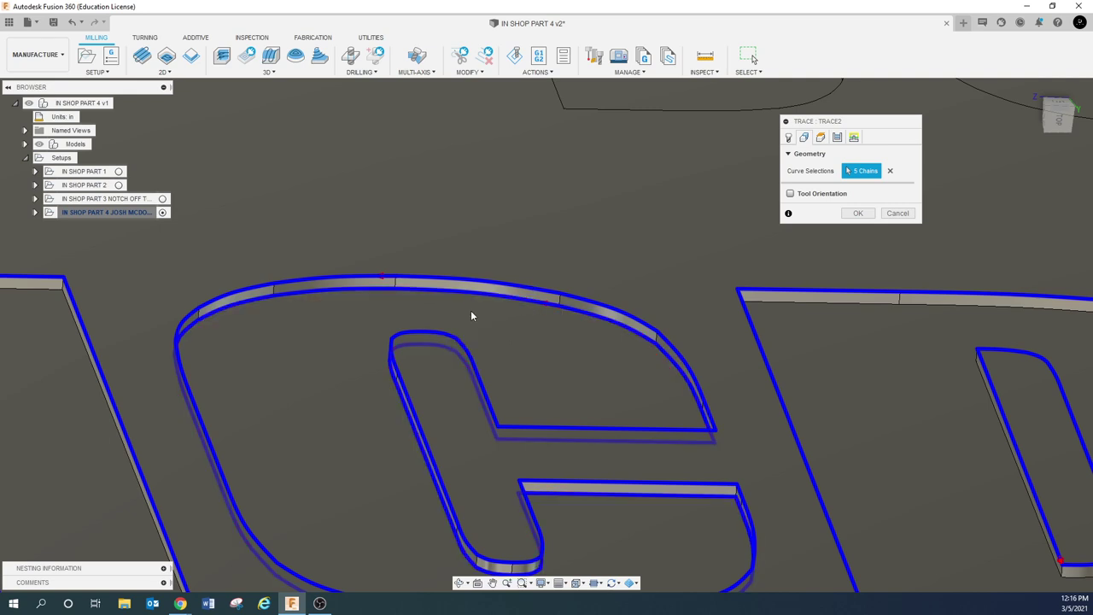
pyautogui.click(472, 292)
pyautogui.click(588, 339)
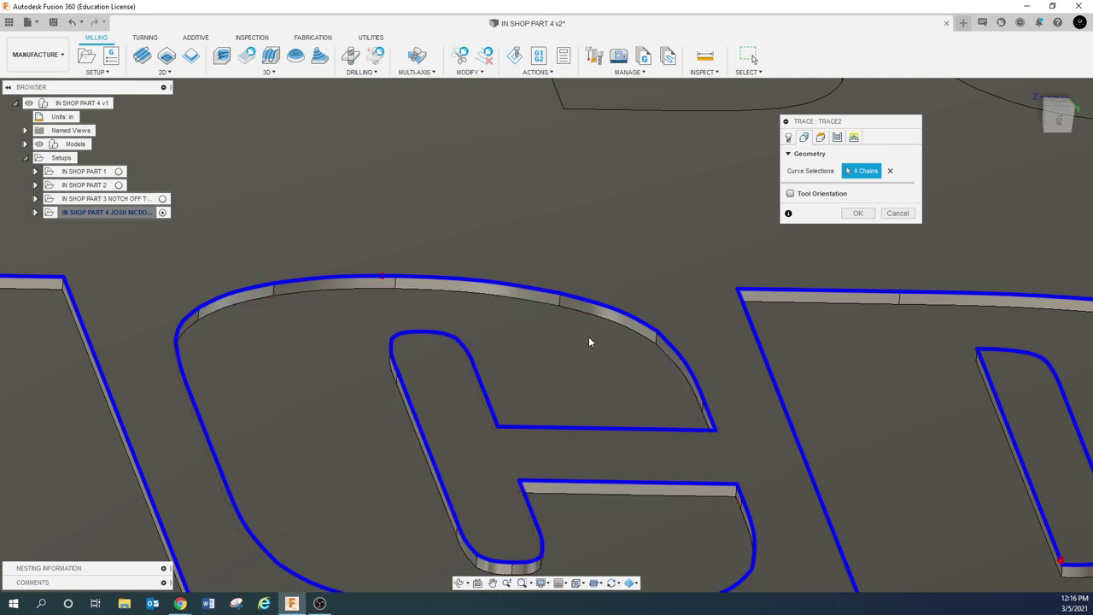
pyautogui.scroll(-5, 600, 342)
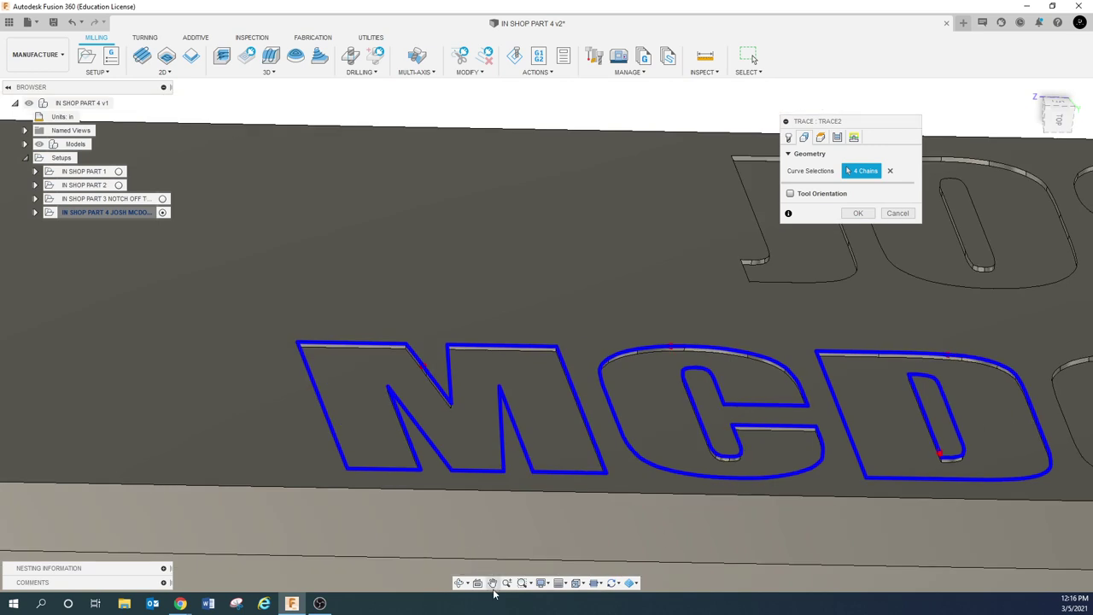
pyautogui.click(492, 583)
pyautogui.moveTo(634, 507); pyautogui.dragTo(431, 348)
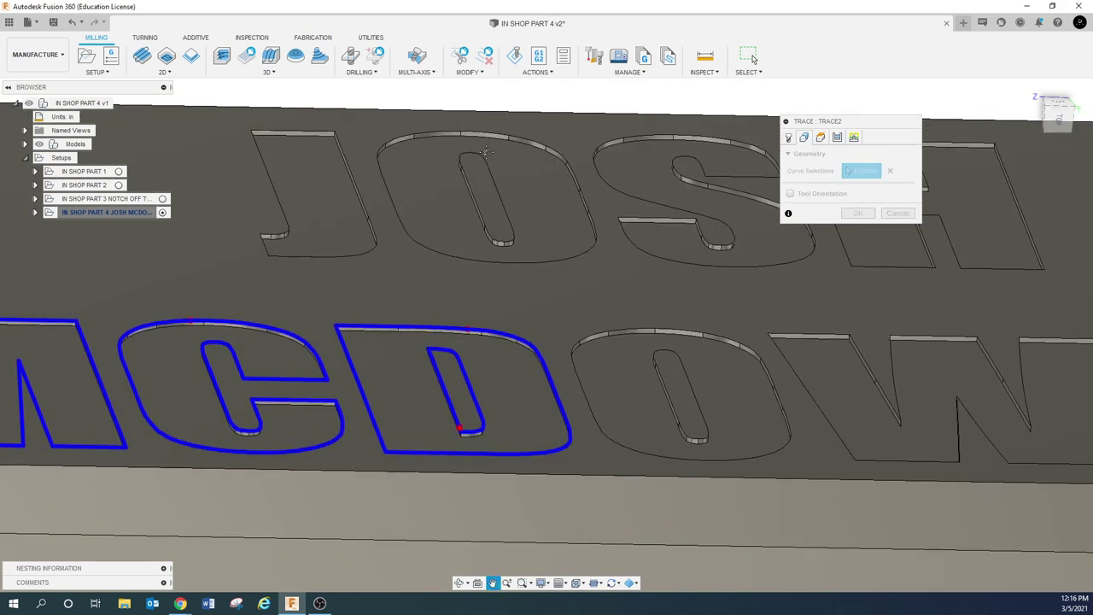
pyautogui.press('Escape')
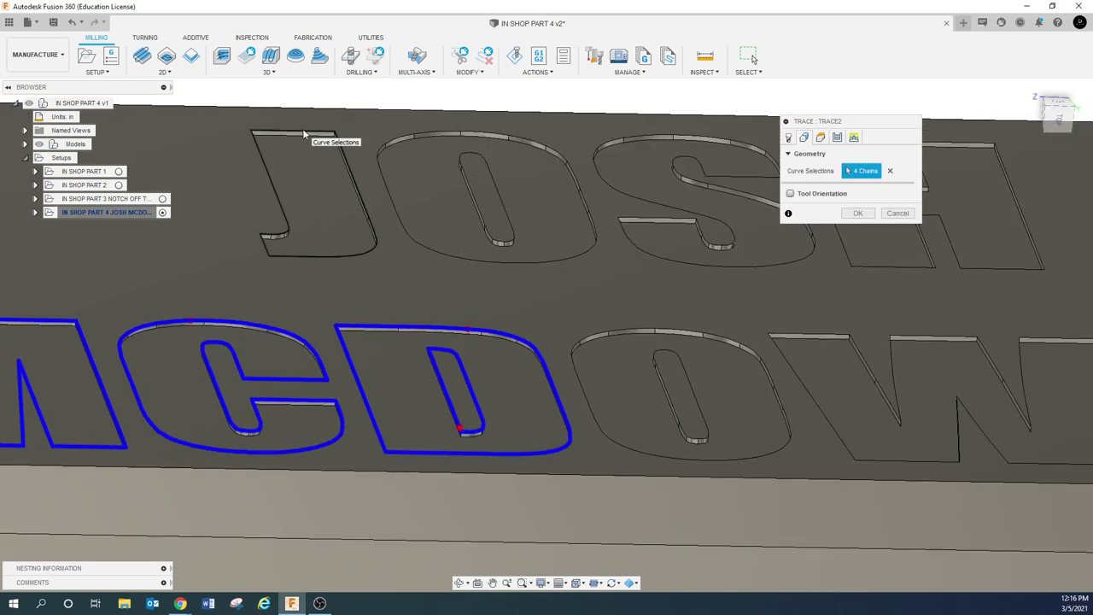
pyautogui.click(304, 133)
pyautogui.click(425, 130)
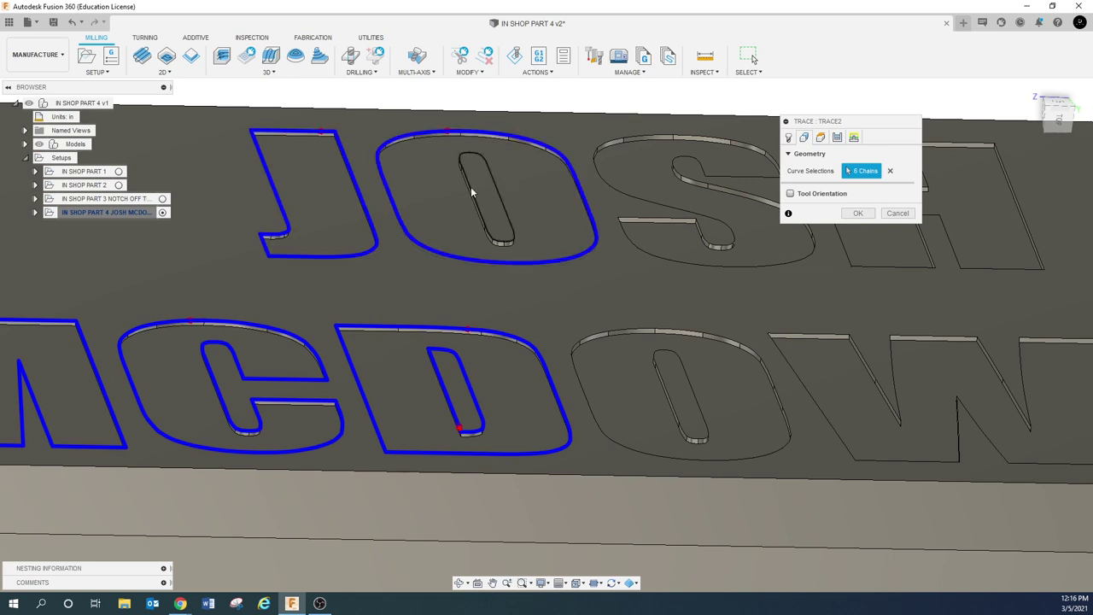
pyautogui.click(485, 218)
pyautogui.click(654, 134)
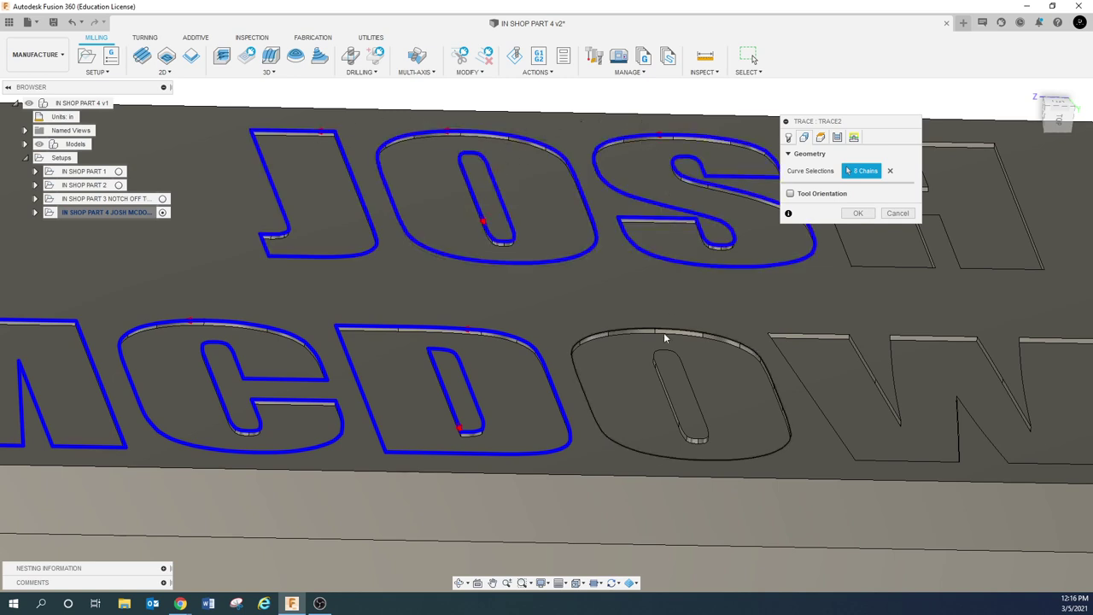
pyautogui.click(626, 326)
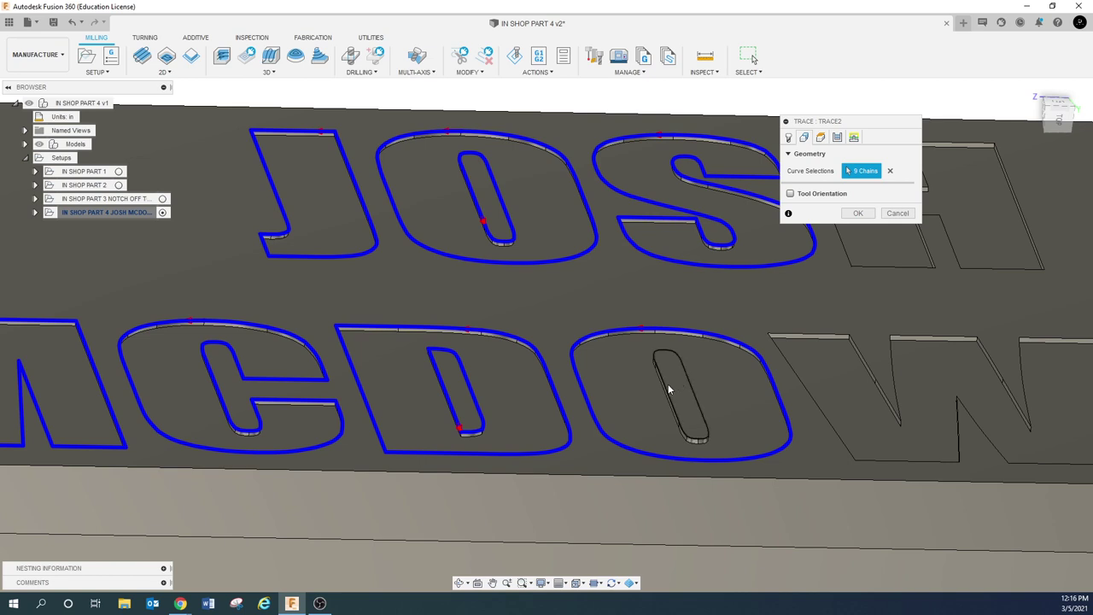
pyautogui.click(667, 389)
# Add the H outline and replace the W's partial top-edge chain with the full W outline
pyautogui.click(821, 333)
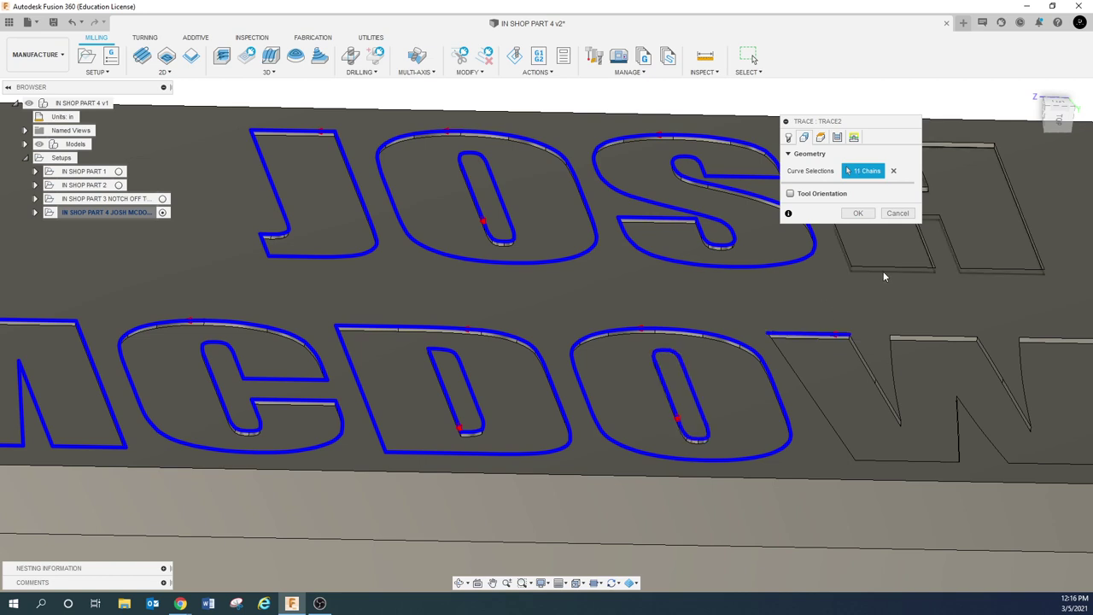
pyautogui.click(1031, 225)
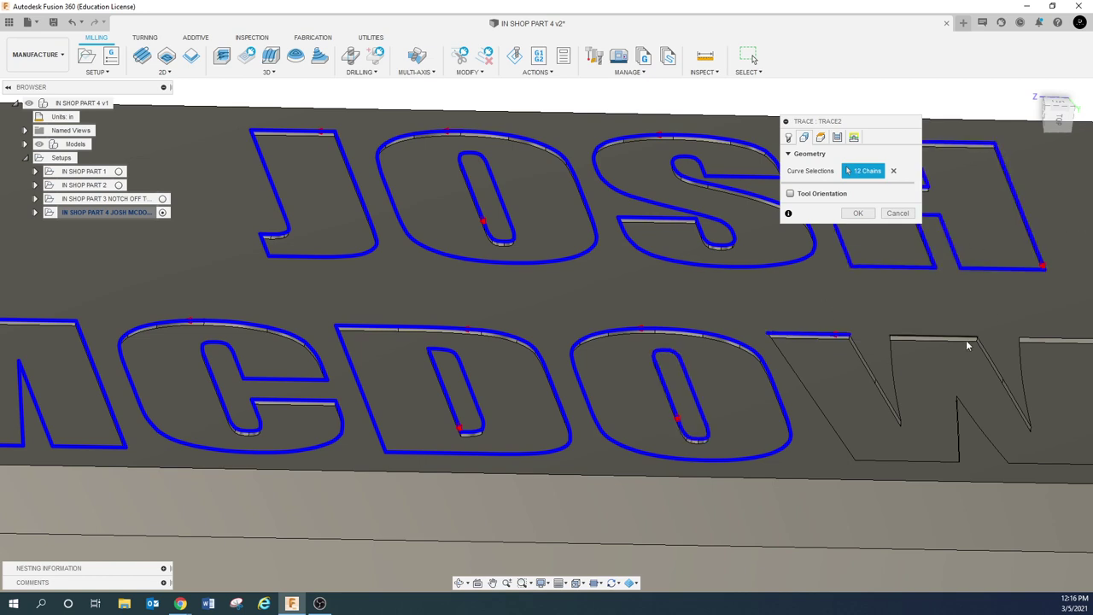
pyautogui.click(826, 338)
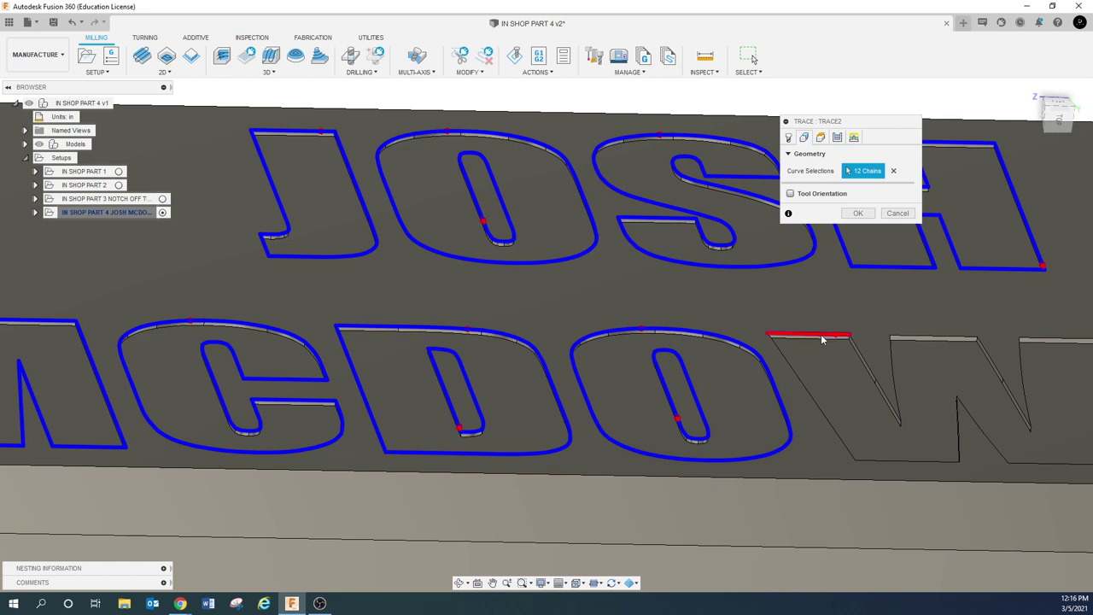
pyautogui.click(936, 381)
pyautogui.click(860, 356)
# Add the E and both L outlines to complete the 15 chains
pyautogui.scroll(-5, 841, 373)
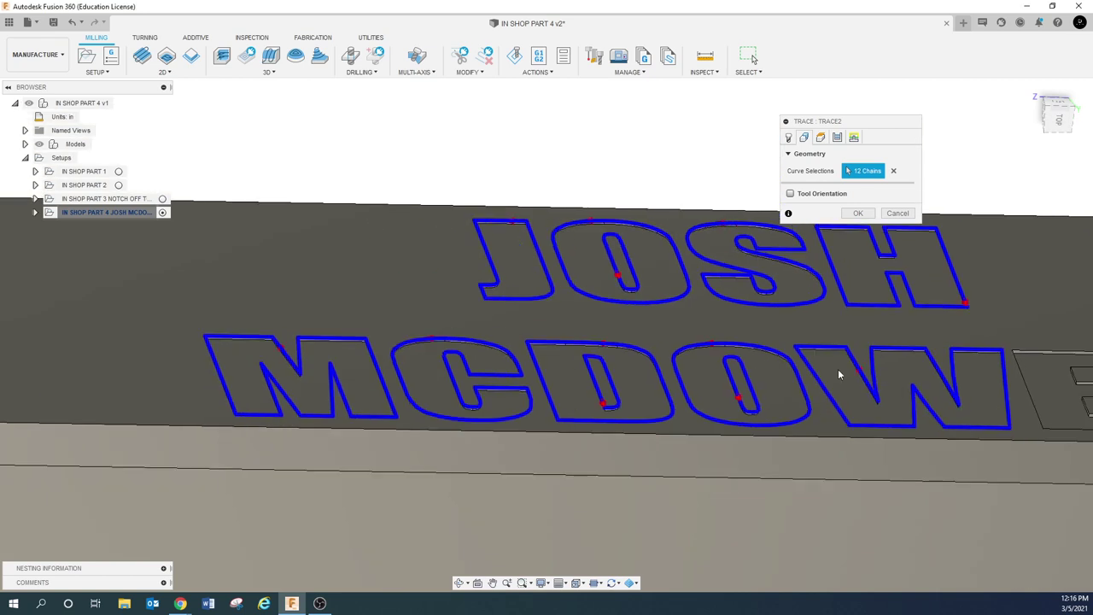
pyautogui.click(493, 582)
pyautogui.moveTo(745, 456); pyautogui.dragTo(239, 427)
pyautogui.scroll(3, 602, 303)
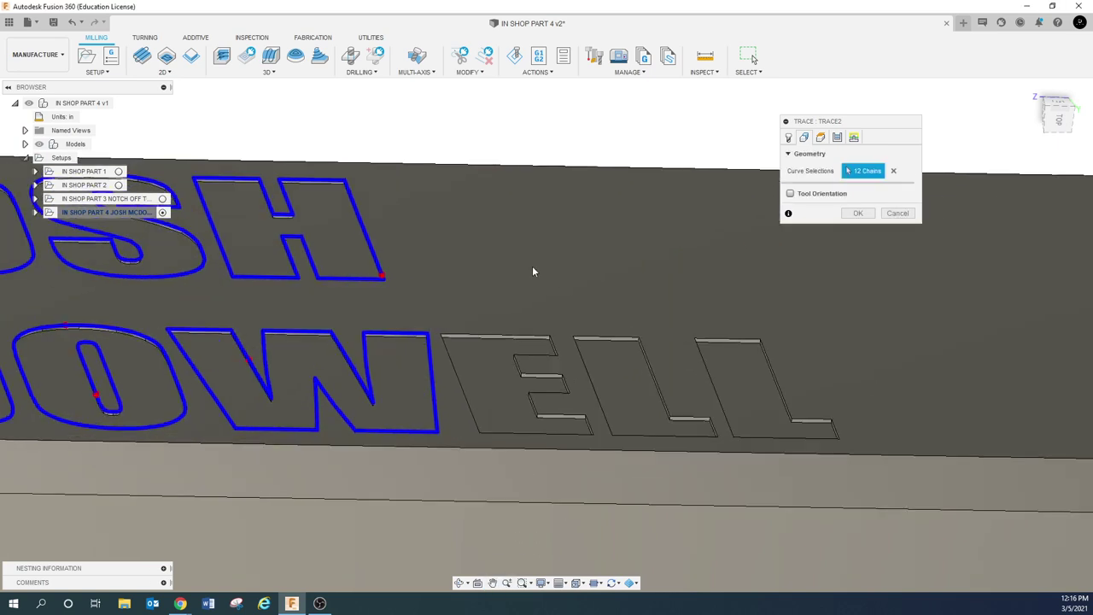
pyautogui.click(499, 337)
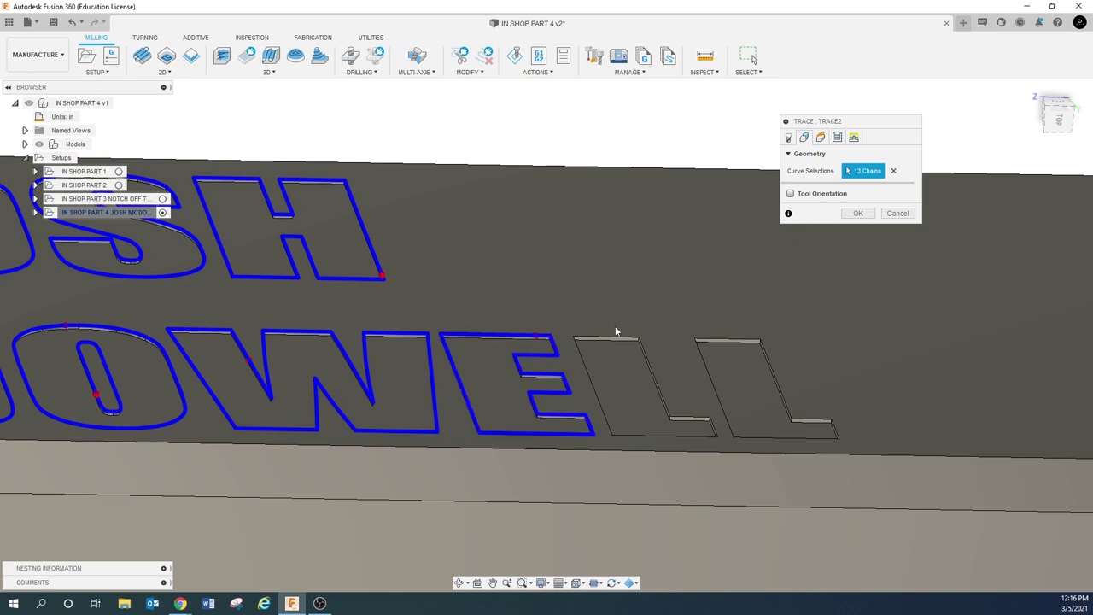
pyautogui.click(615, 338)
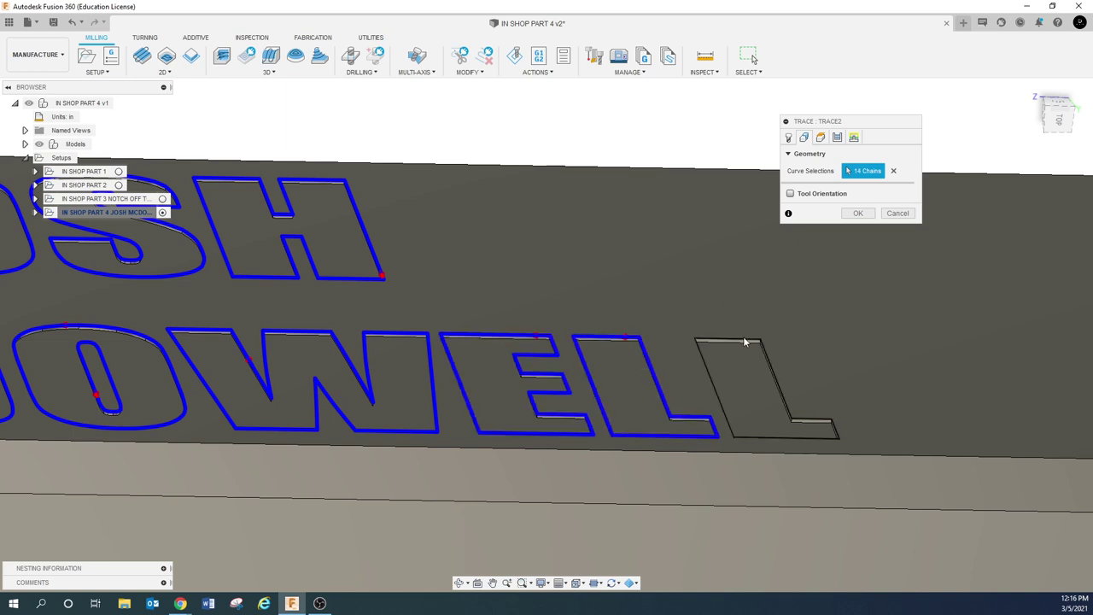
pyautogui.click(744, 340)
pyautogui.scroll(-3, 794, 303)
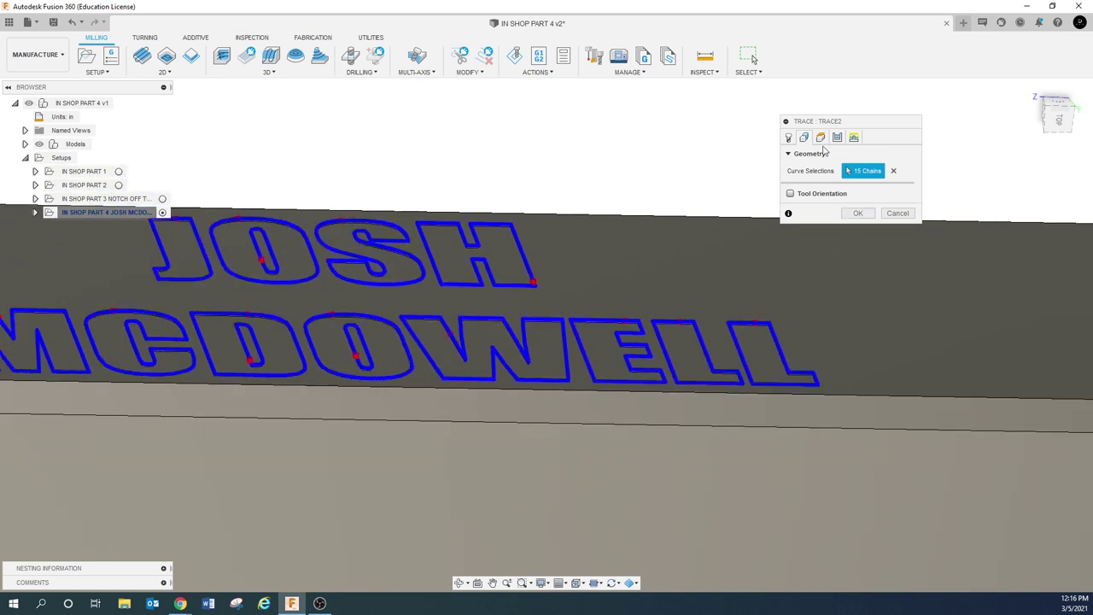
pyautogui.click(819, 137)
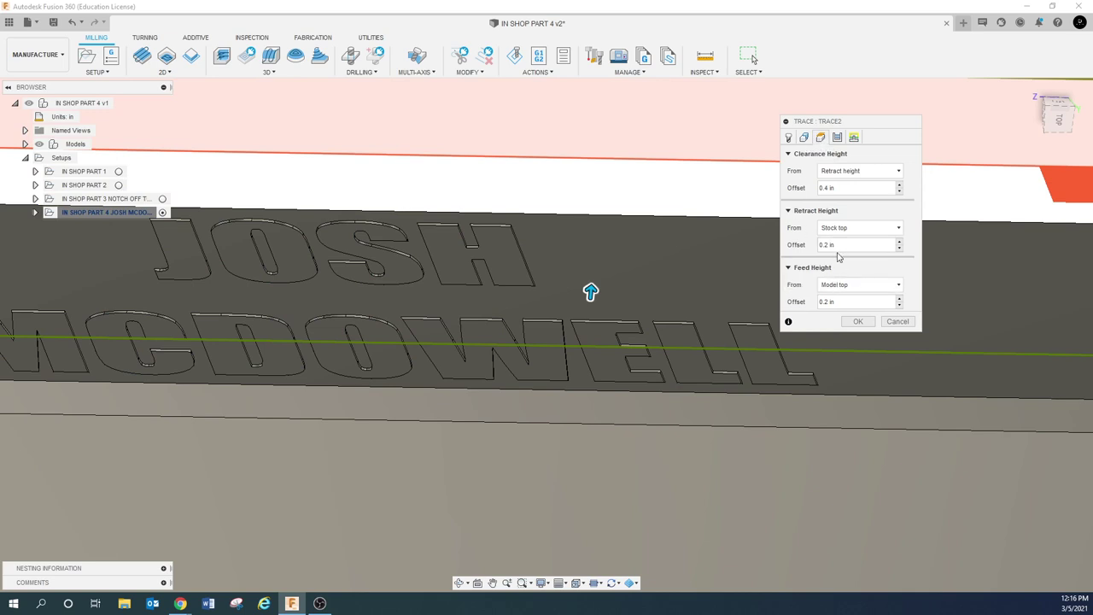
# On the Passes tab, preview Left and Right sideways compensation, then keep it at Center
pyautogui.click(837, 138)
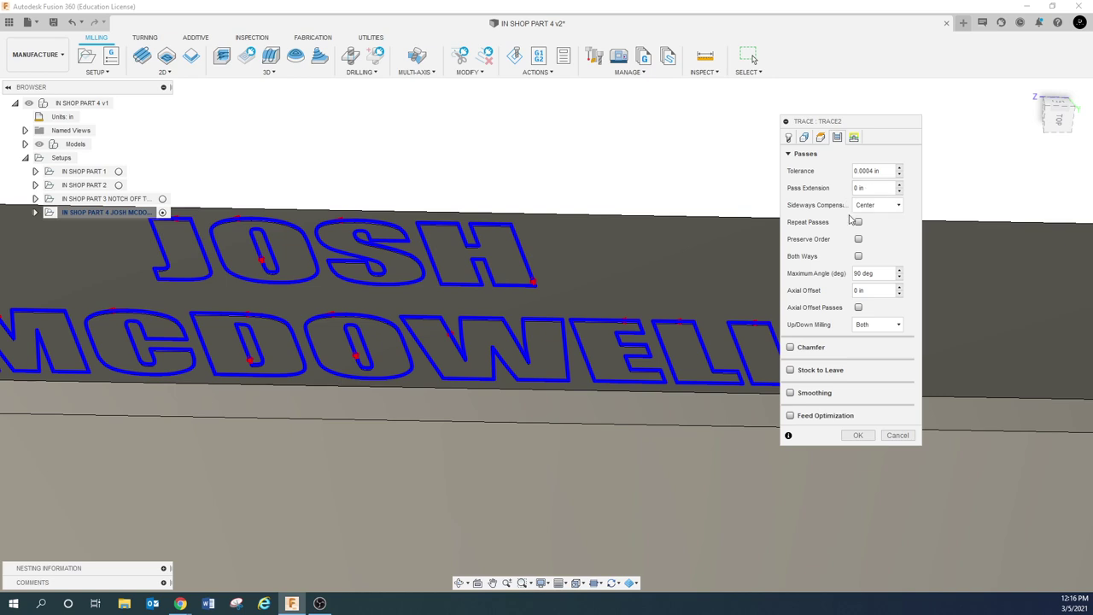
pyautogui.click(880, 209)
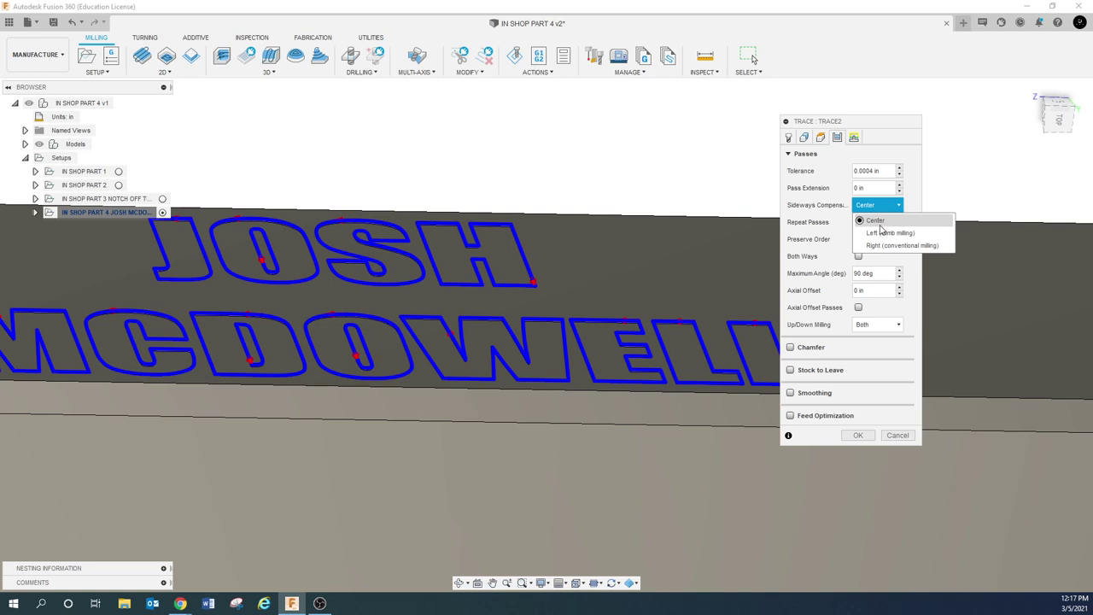
pyautogui.click(882, 232)
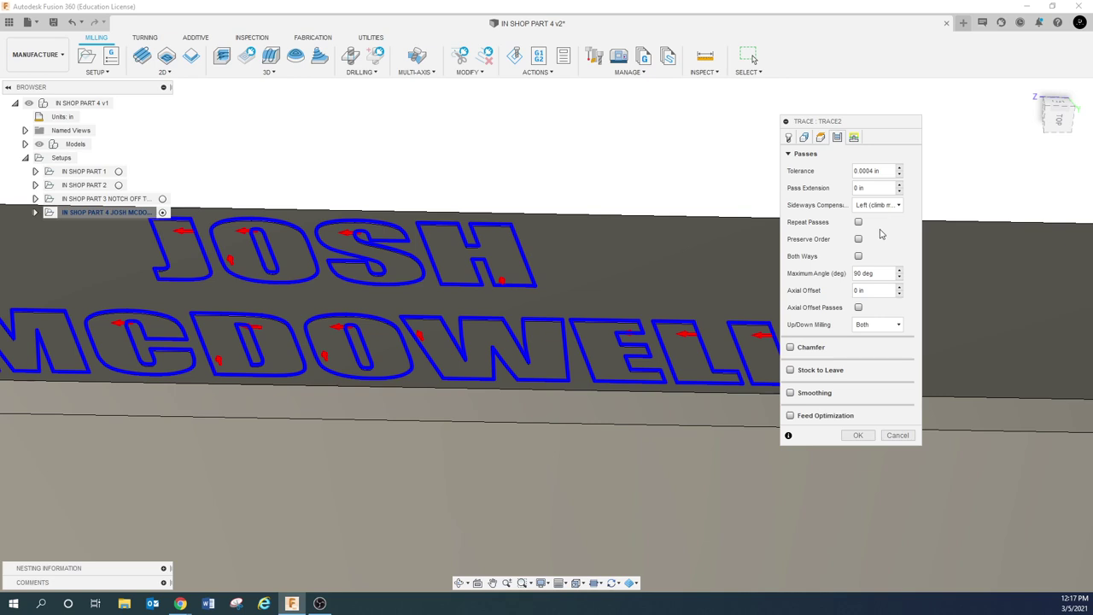
pyautogui.click(897, 207)
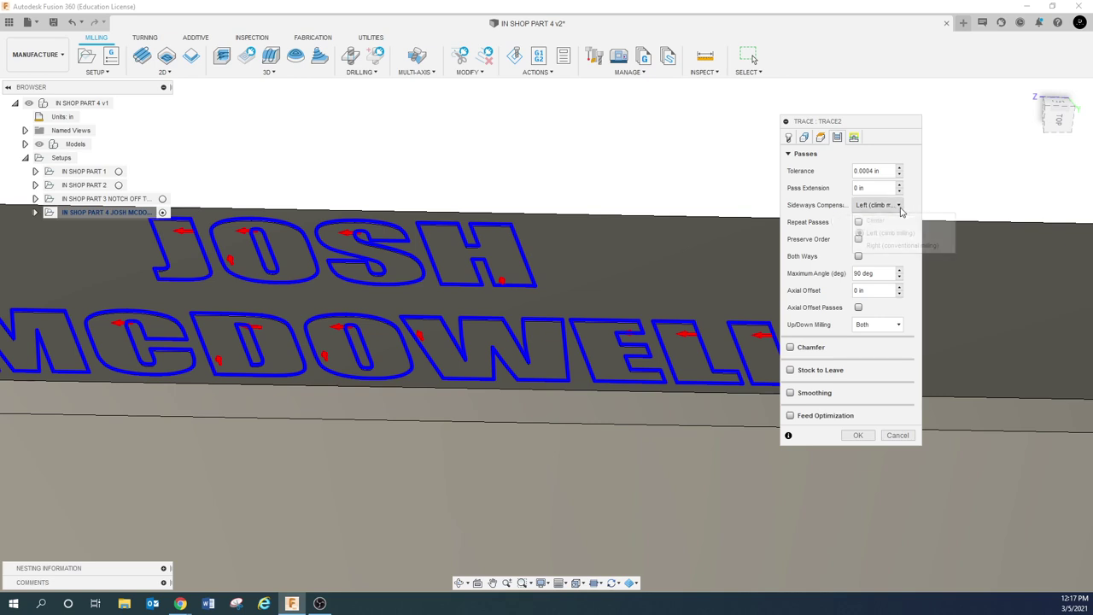
pyautogui.click(890, 246)
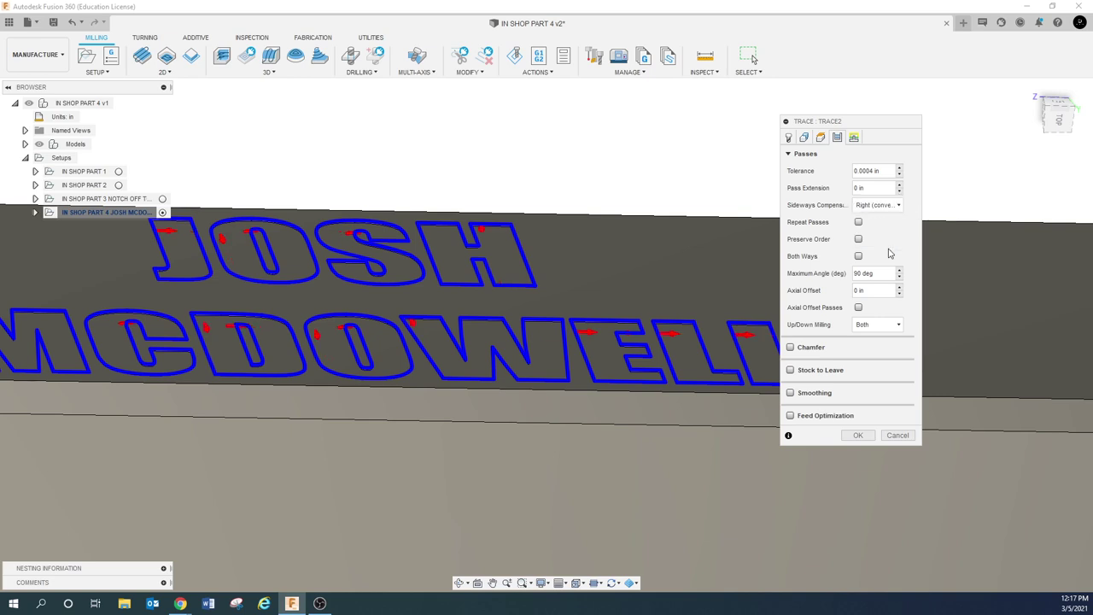
pyautogui.click(884, 206)
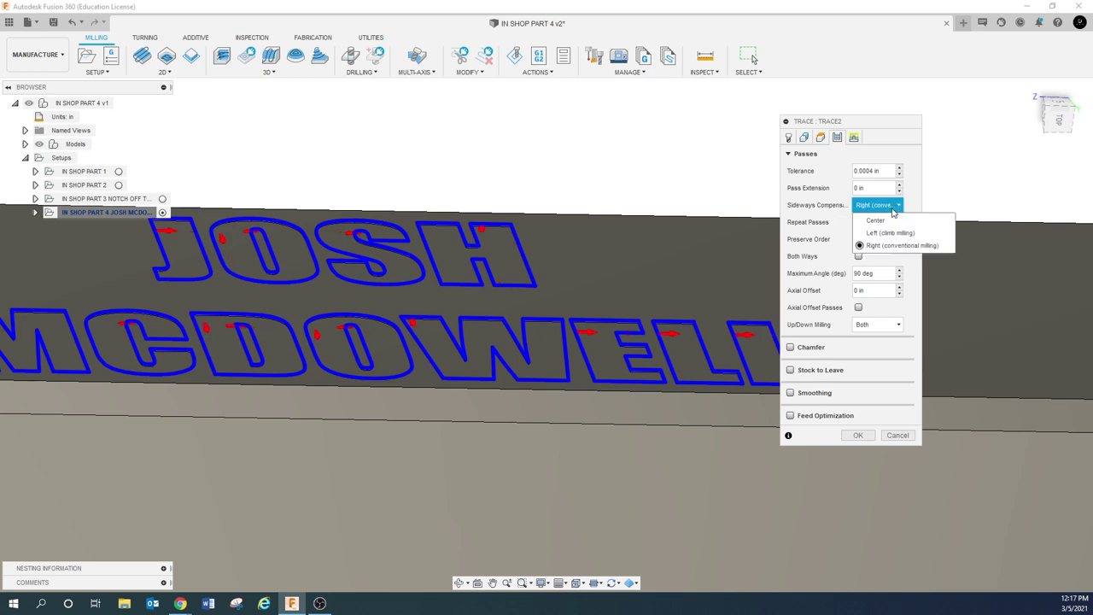
pyautogui.click(879, 220)
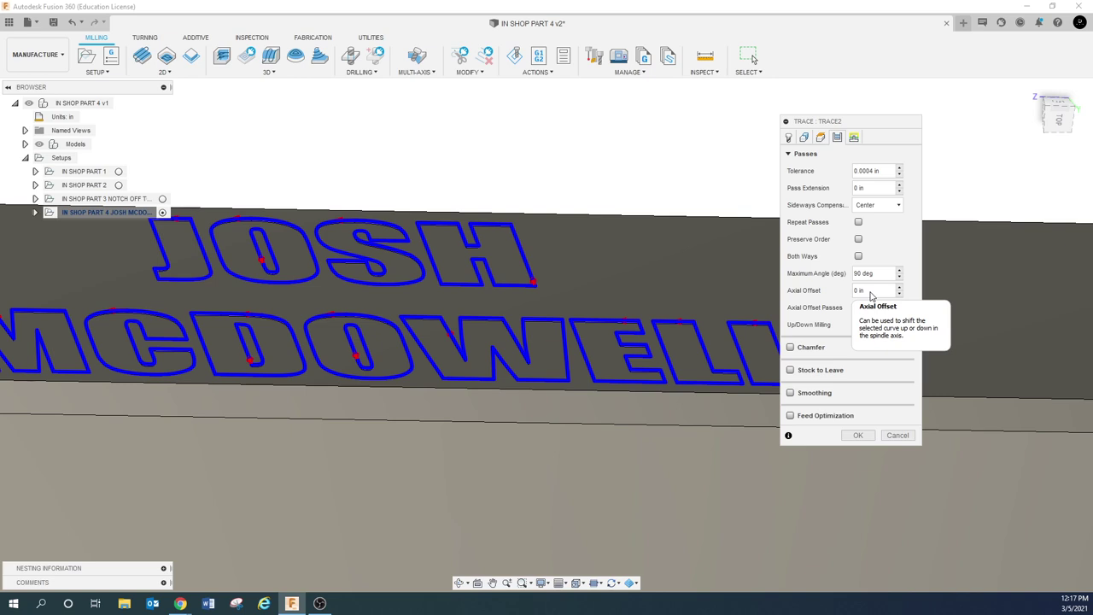
# Enter -.003 as the Trace toolpath's axial offset
pyautogui.click(870, 291)
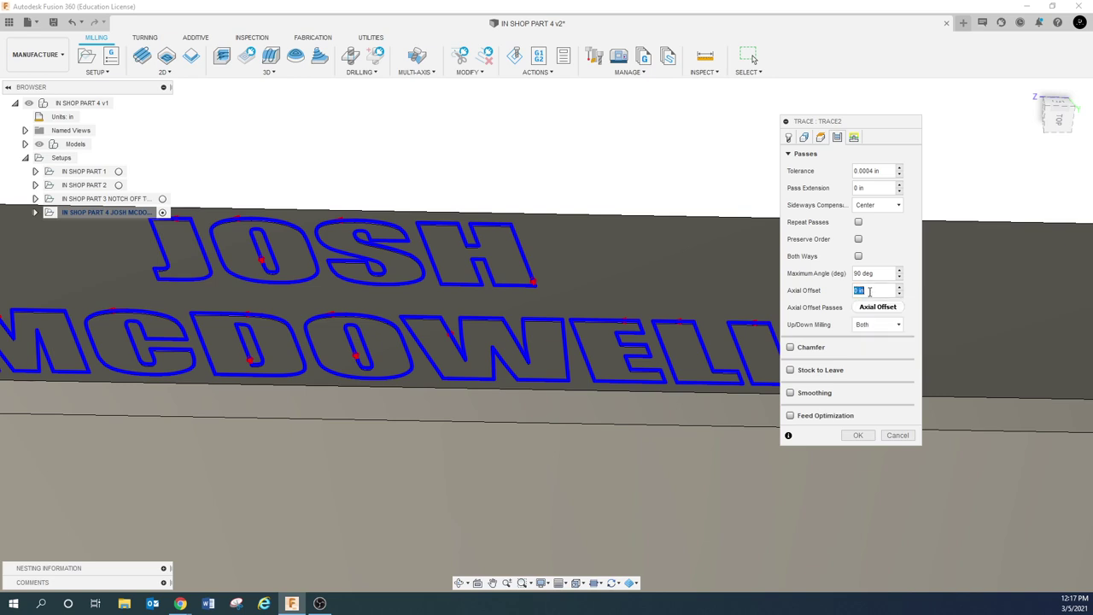
pyautogui.write('.003')
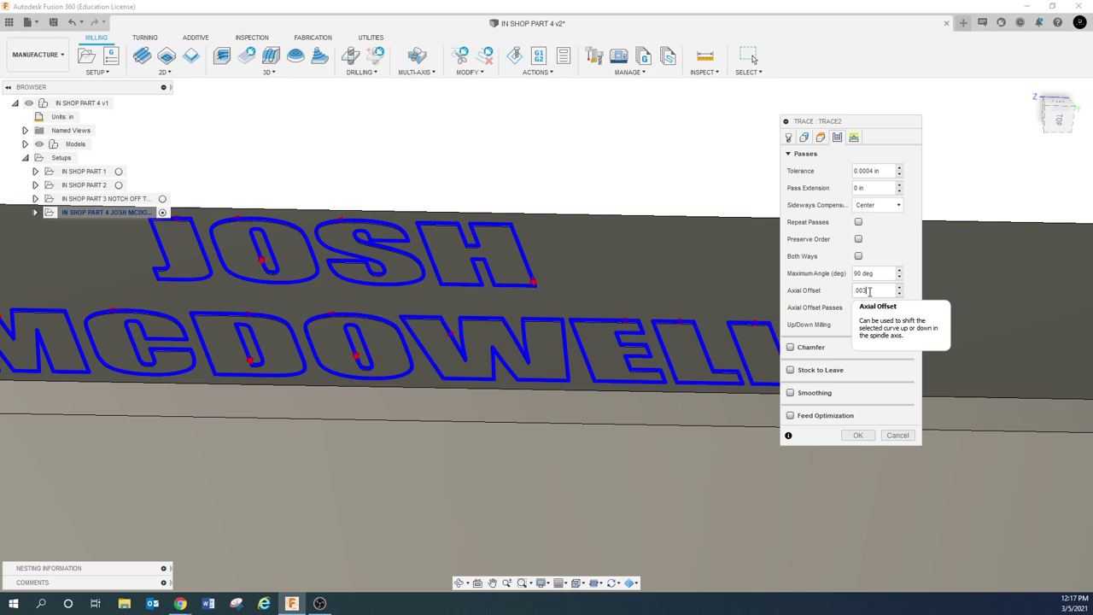
pyautogui.press('BackSpace')
pyautogui.press('BackSpace')
pyautogui.press('BackSpace')
pyautogui.press('BackSpace')
pyautogui.press('BackSpace')
pyautogui.write('-.003')
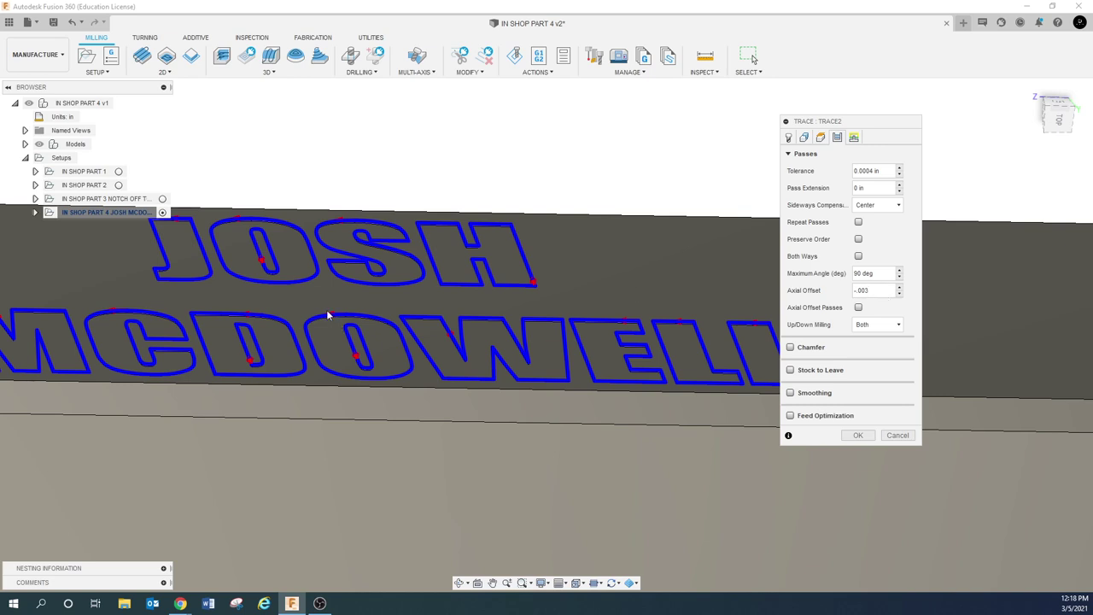
pyautogui.scroll(2, 328, 311)
pyautogui.scroll(2, 333, 316)
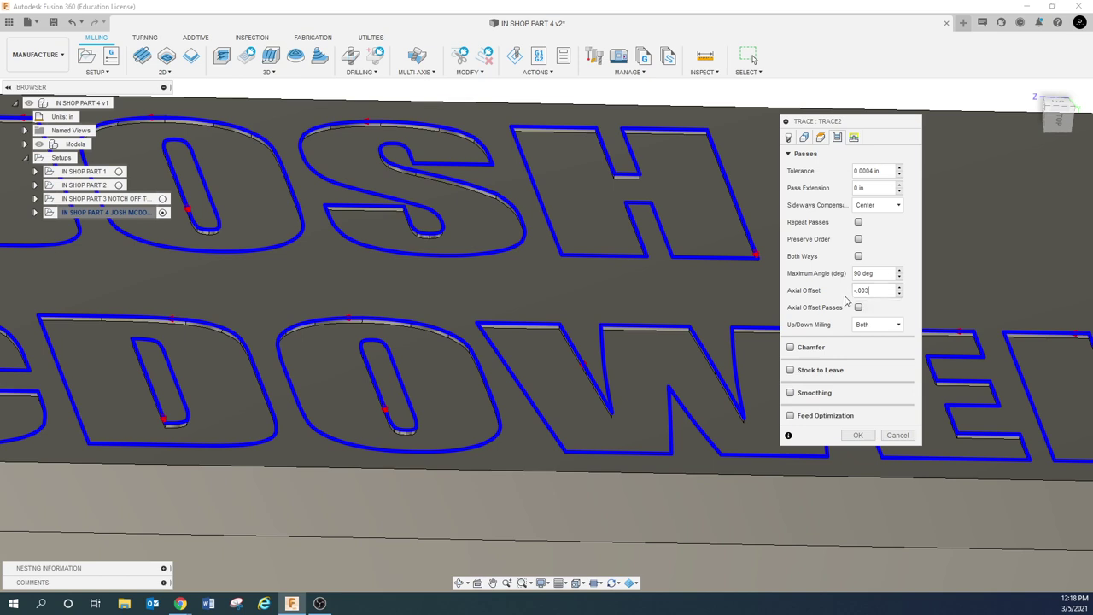
pyautogui.hotkey('ctrl', 'a')
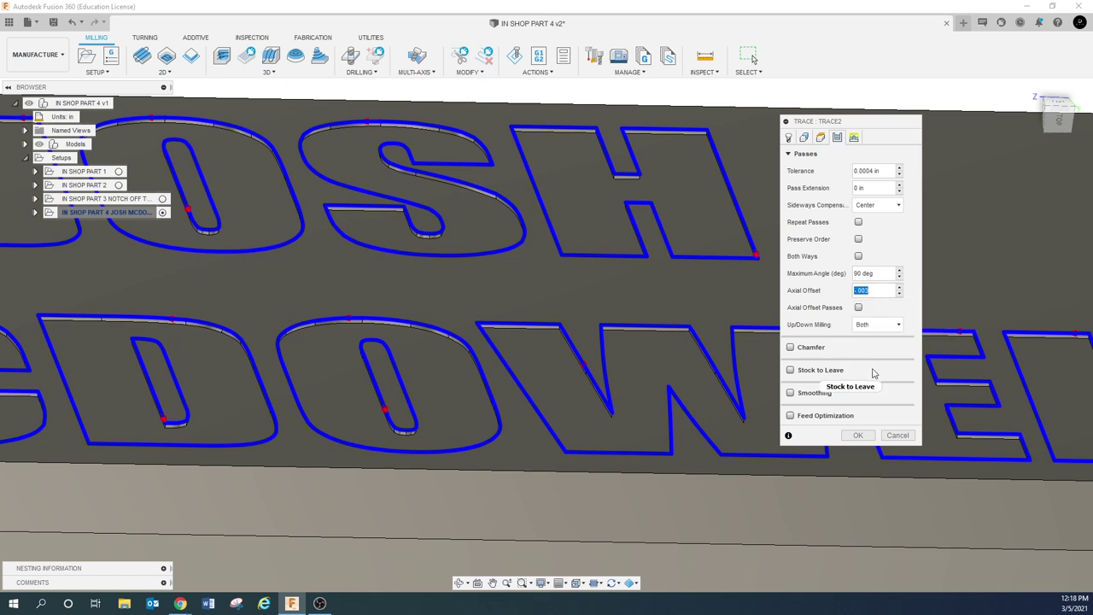
# Confirm the Trace settings to generate Trace2 and zoom in on the lettering to inspect it
pyautogui.click(854, 137)
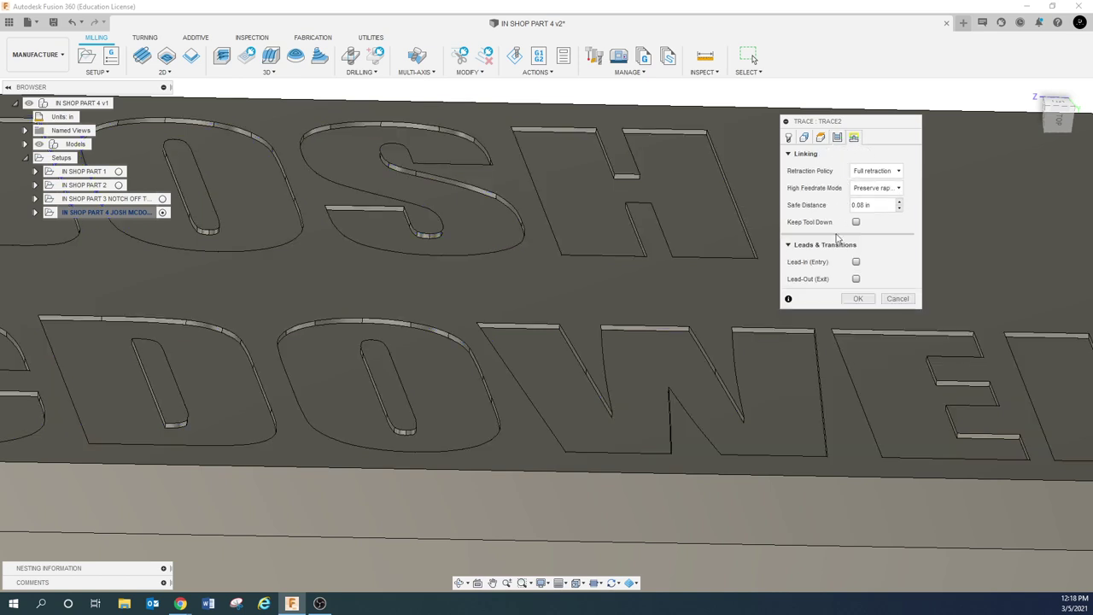
pyautogui.click(858, 299)
pyautogui.scroll(-5, 625, 346)
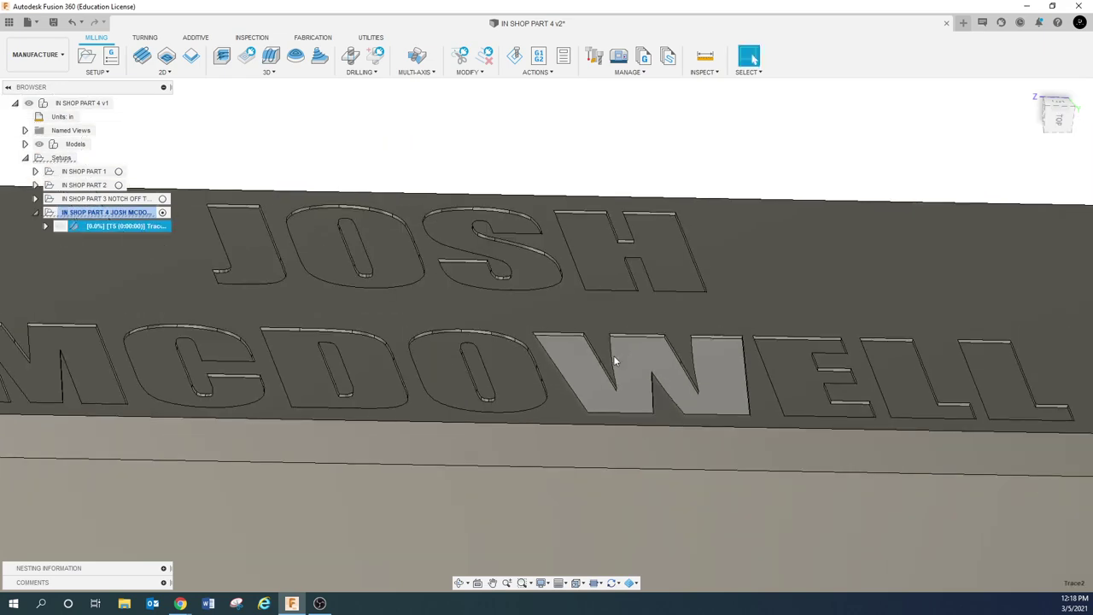
pyautogui.scroll(-2, 478, 324)
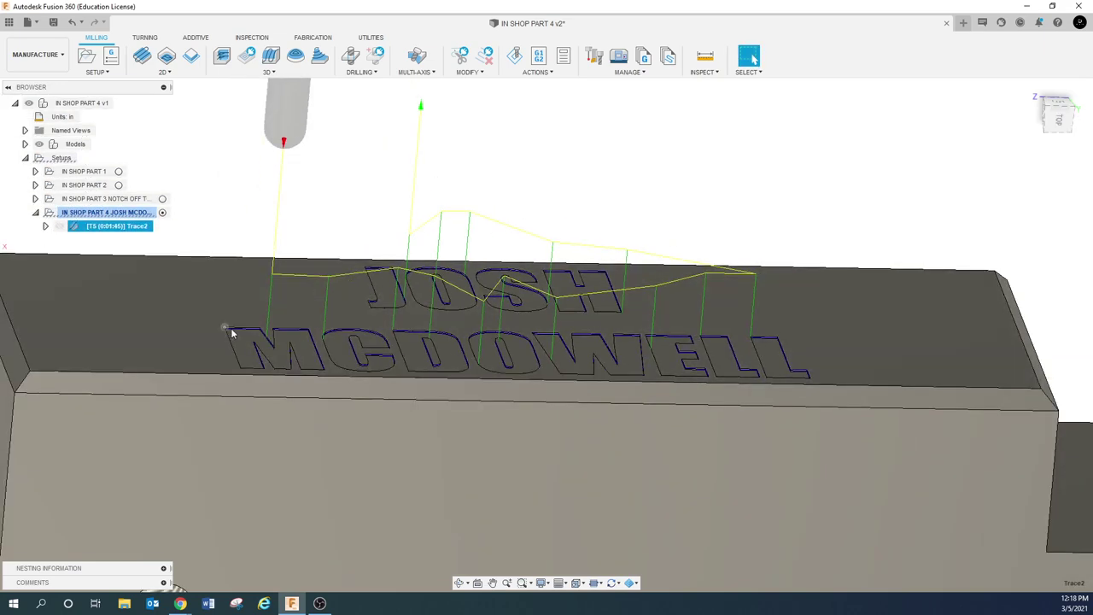
pyautogui.scroll(3, 239, 333)
pyautogui.scroll(6, 282, 342)
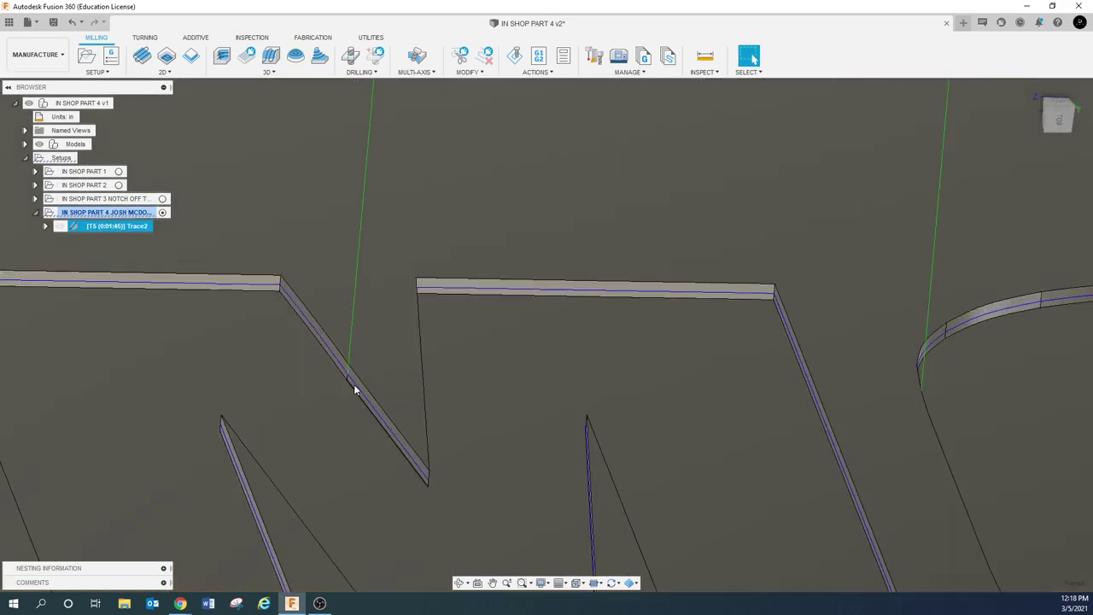
pyautogui.scroll(5, 348, 376)
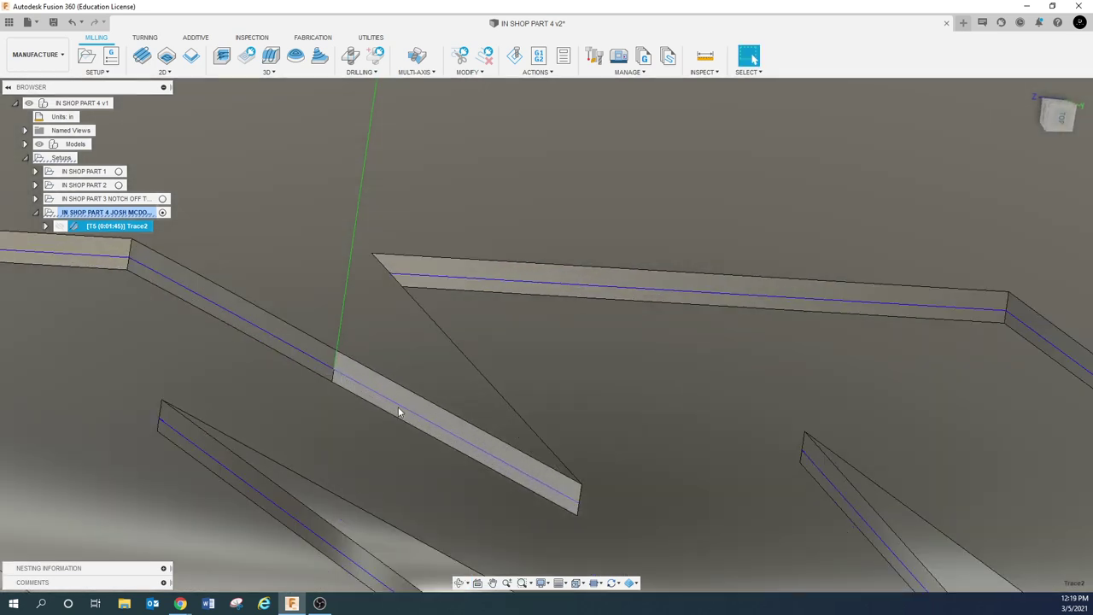
pyautogui.scroll(-8, 396, 406)
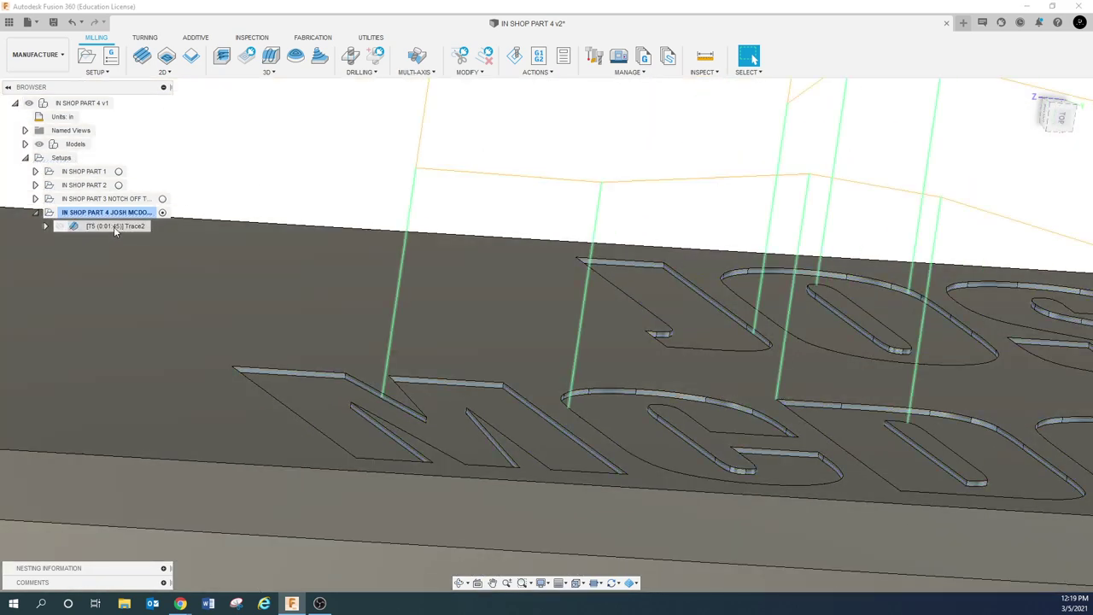
# Keep the operation named Trace2, reselect it to show its toolpath, and bring up its options
pyautogui.rightClick(114, 226)
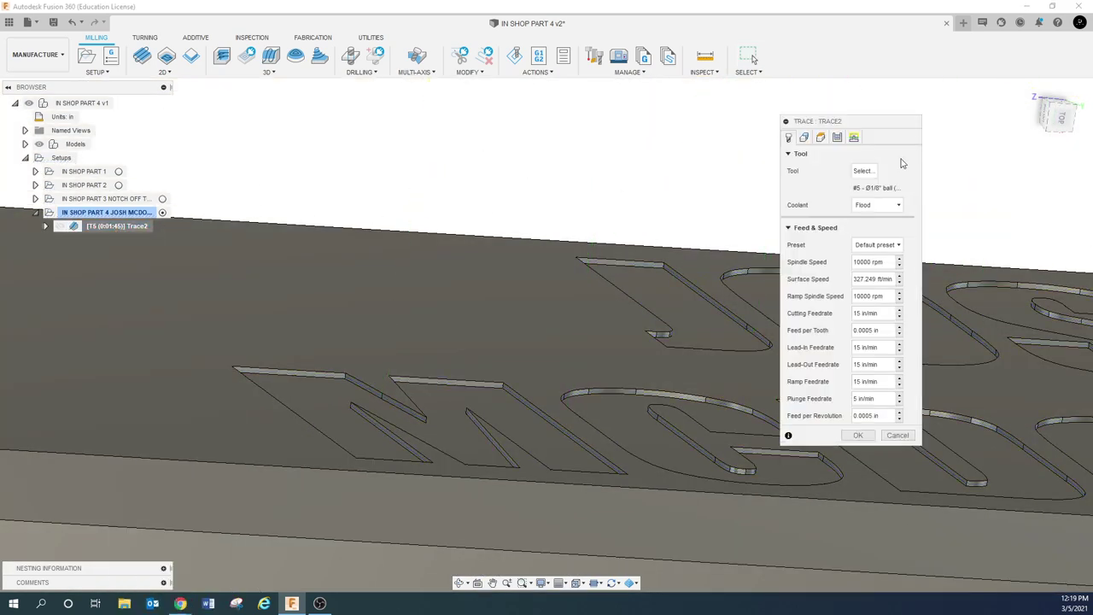
pyautogui.click(897, 435)
pyautogui.click(88, 225)
pyautogui.scroll(6, 367, 400)
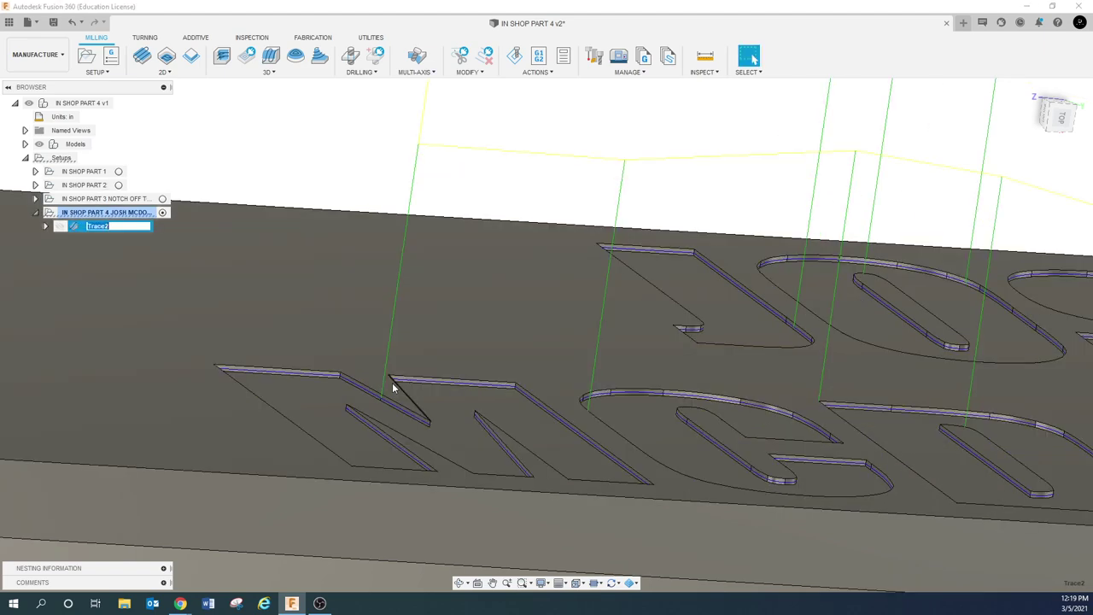
pyautogui.scroll(2, 367, 399)
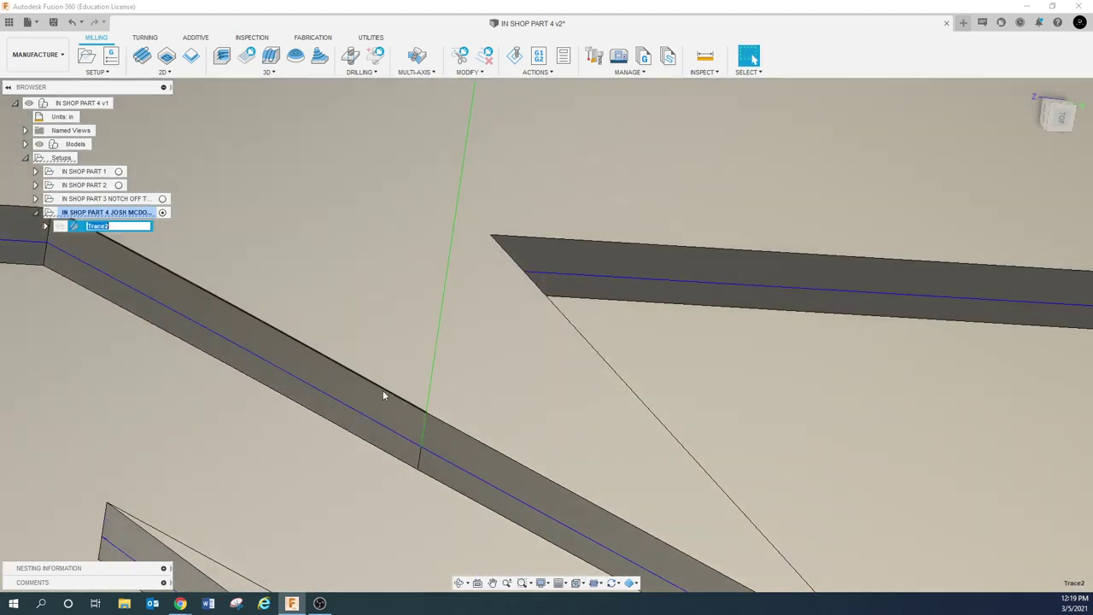
pyautogui.scroll(-5, 402, 401)
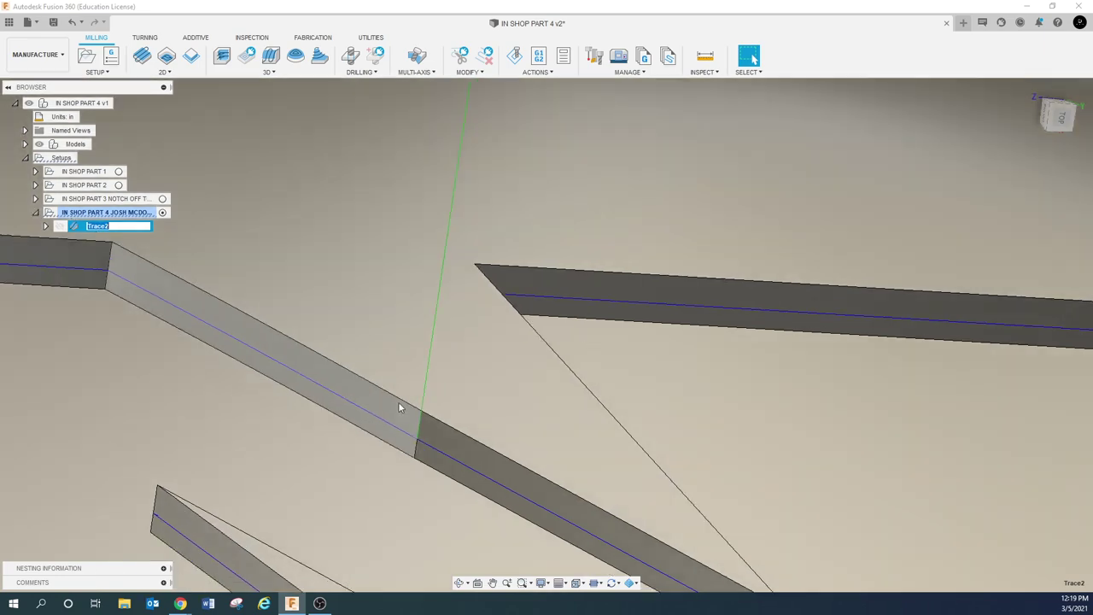
pyautogui.scroll(-6, 397, 401)
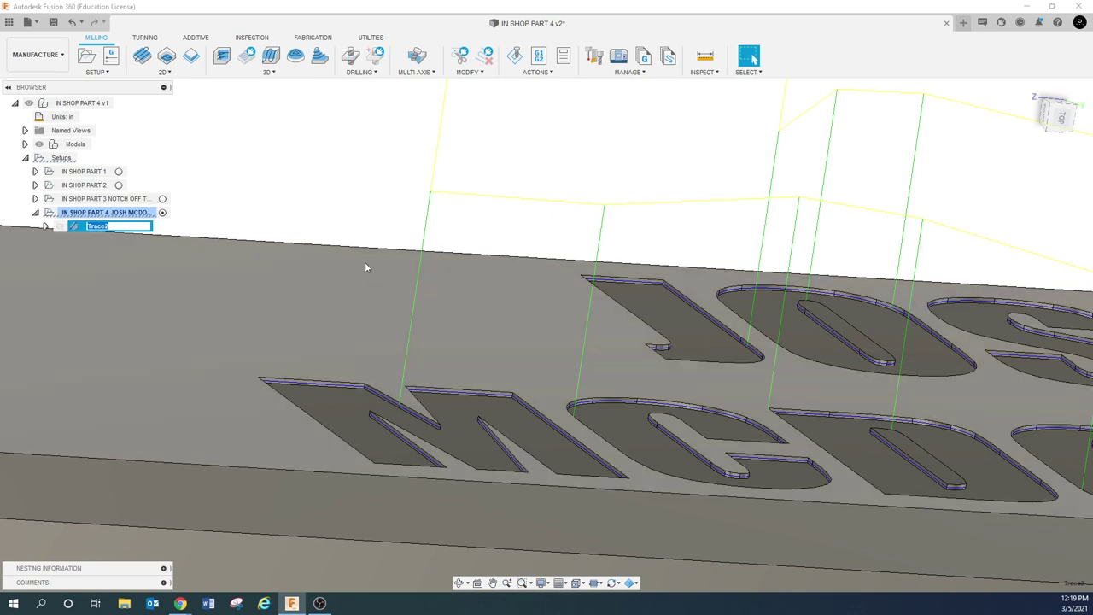
pyautogui.click(376, 222)
pyautogui.click(147, 226)
pyautogui.rightClick(149, 227)
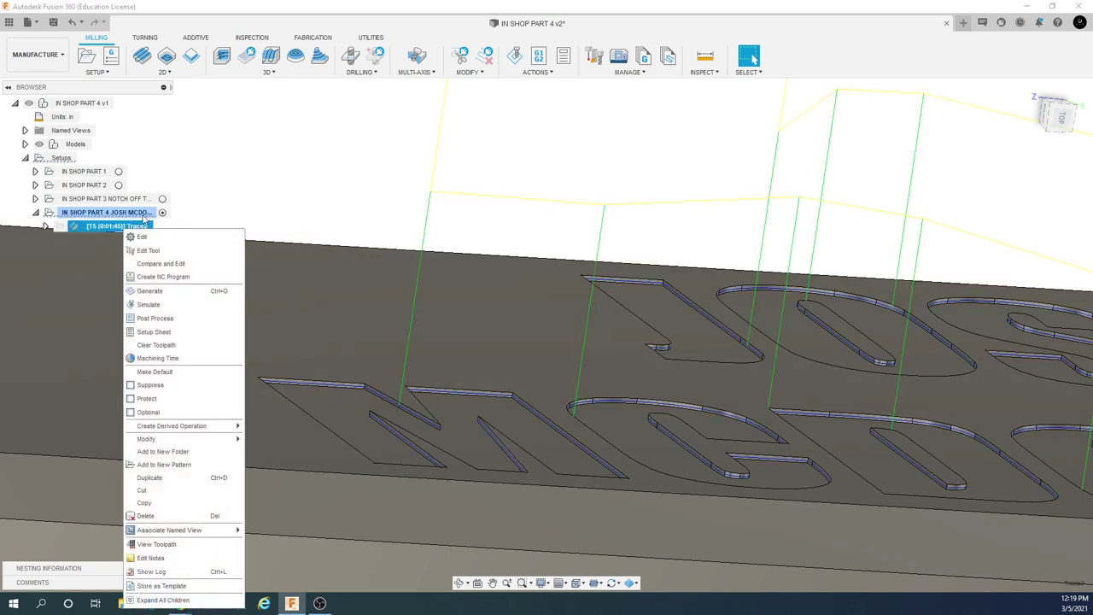
# Edit Trace2 to a -0.005 in axial offset and regenerate the toolpath
pyautogui.click(467, 225)
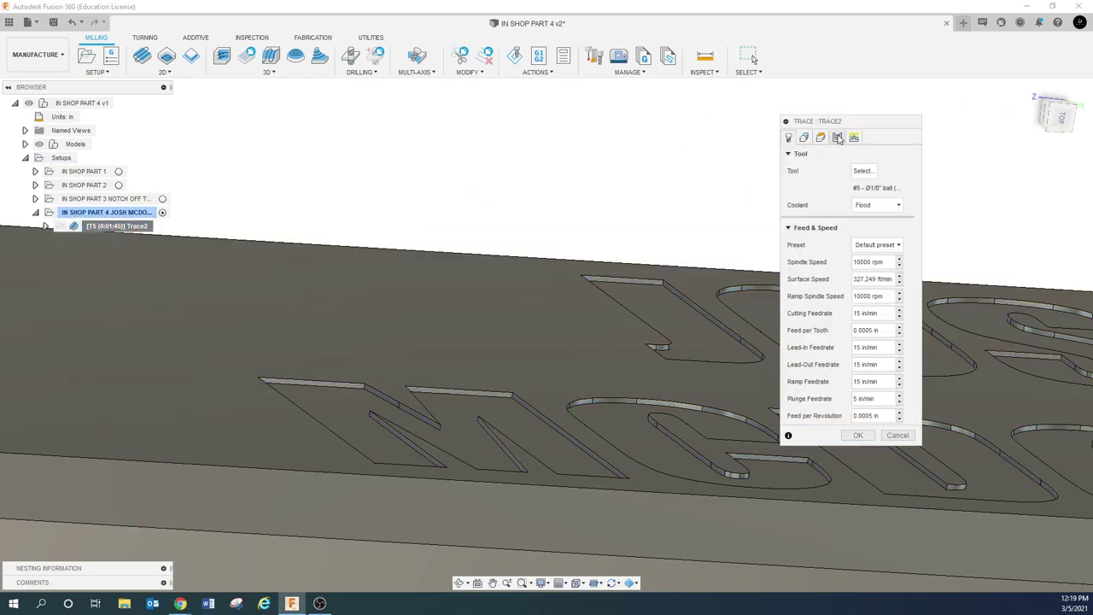
pyautogui.click(837, 138)
pyautogui.moveTo(879, 291); pyautogui.dragTo(823, 292)
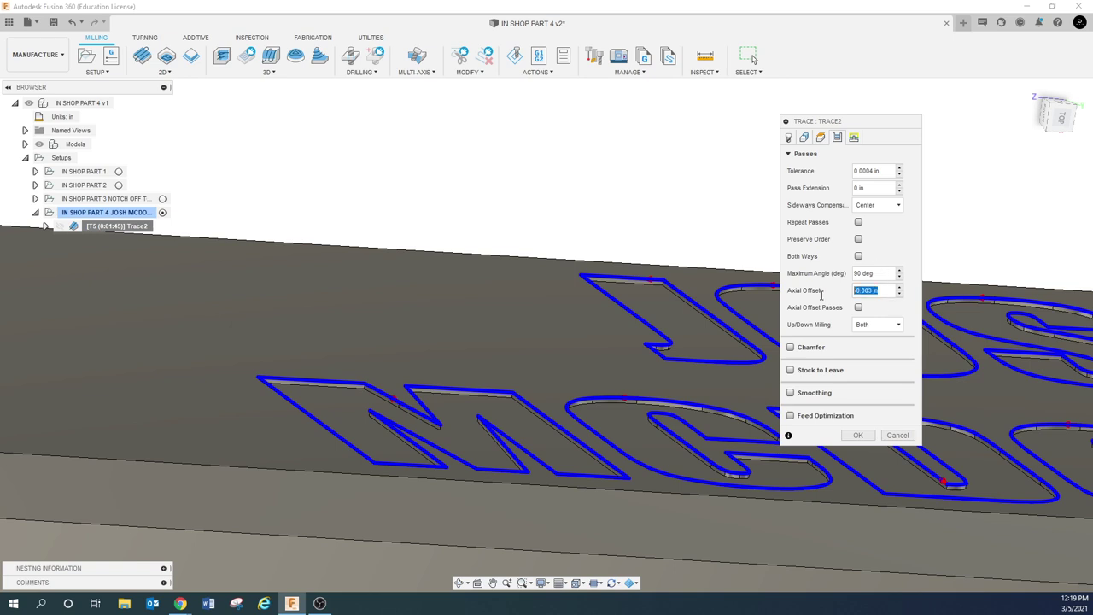
pyautogui.write('-.005')
pyautogui.click(851, 438)
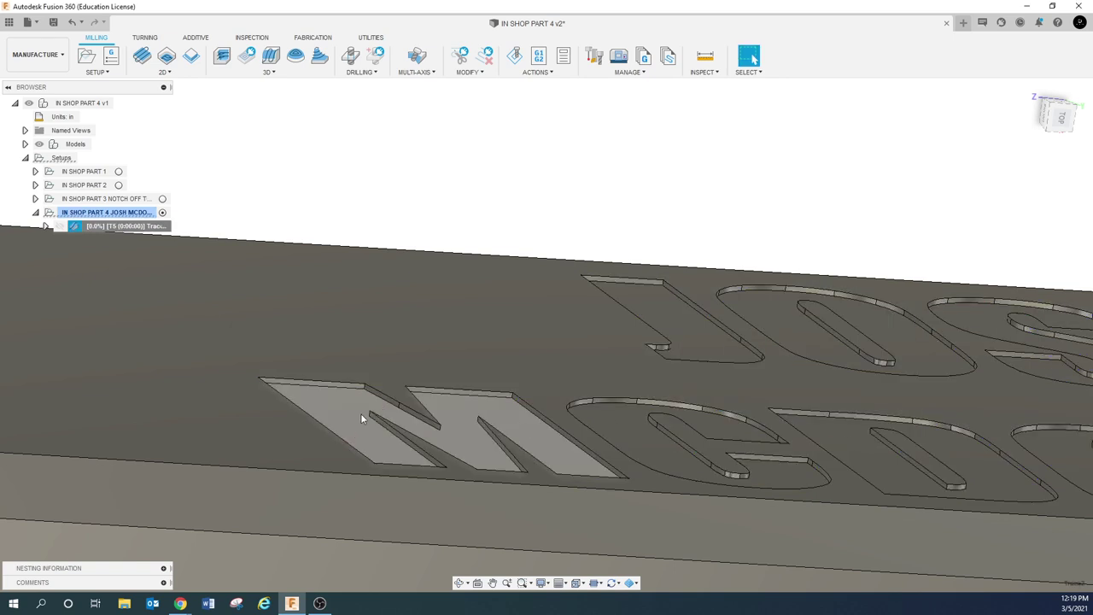
pyautogui.scroll(3, 387, 412)
pyautogui.scroll(4, 387, 412)
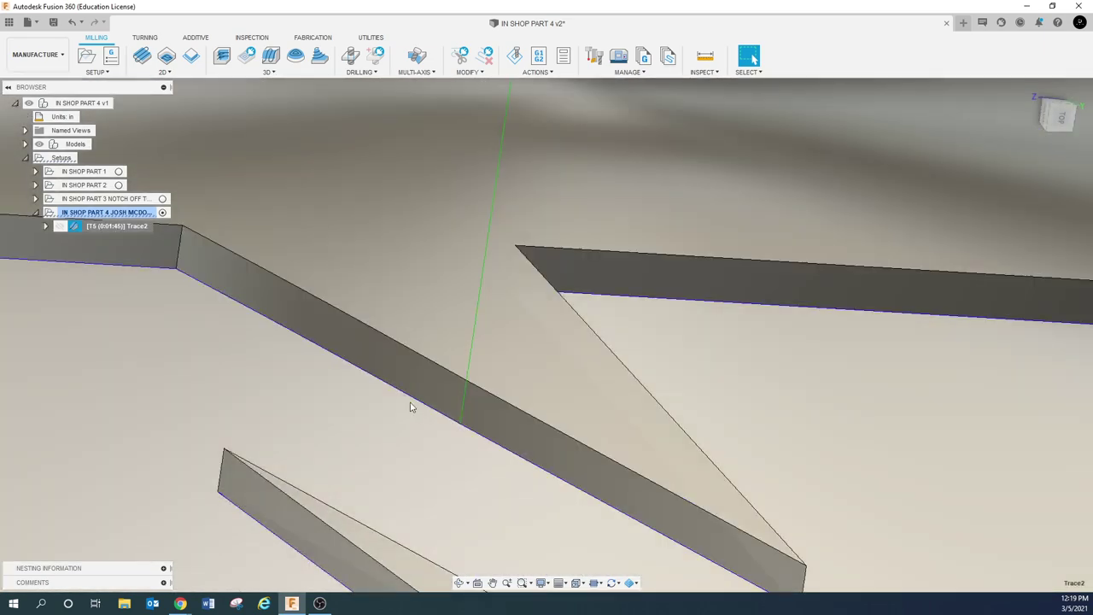
pyautogui.scroll(-1, 414, 413)
pyautogui.scroll(-5, 414, 410)
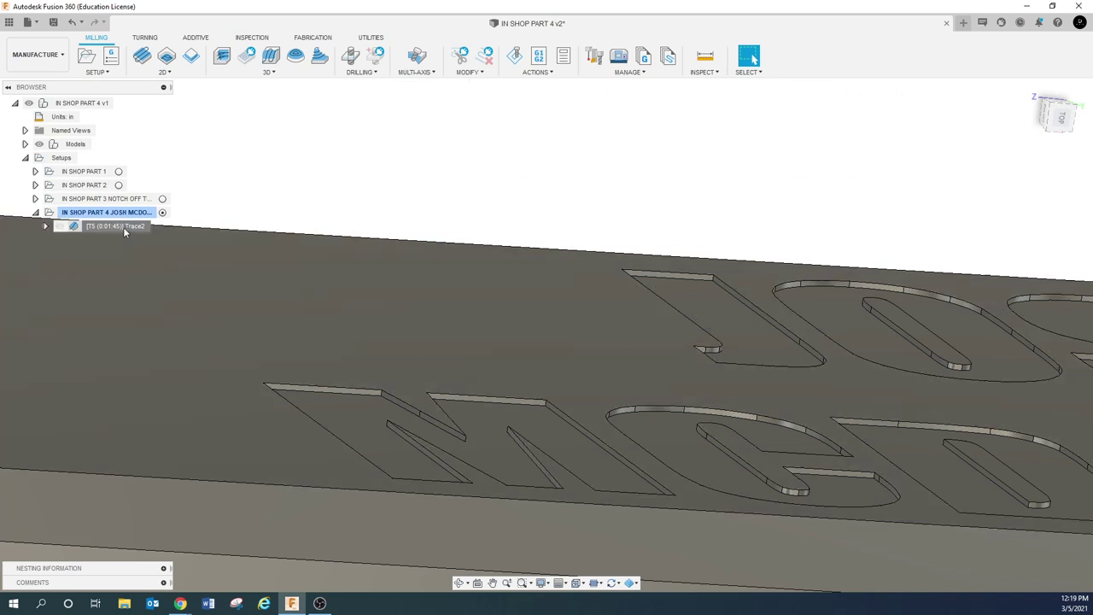
# Restore Trace2's axial offset to -0.003 in, regenerate, and review the toolpath from the front
pyautogui.rightClick(126, 226)
pyautogui.click(154, 235)
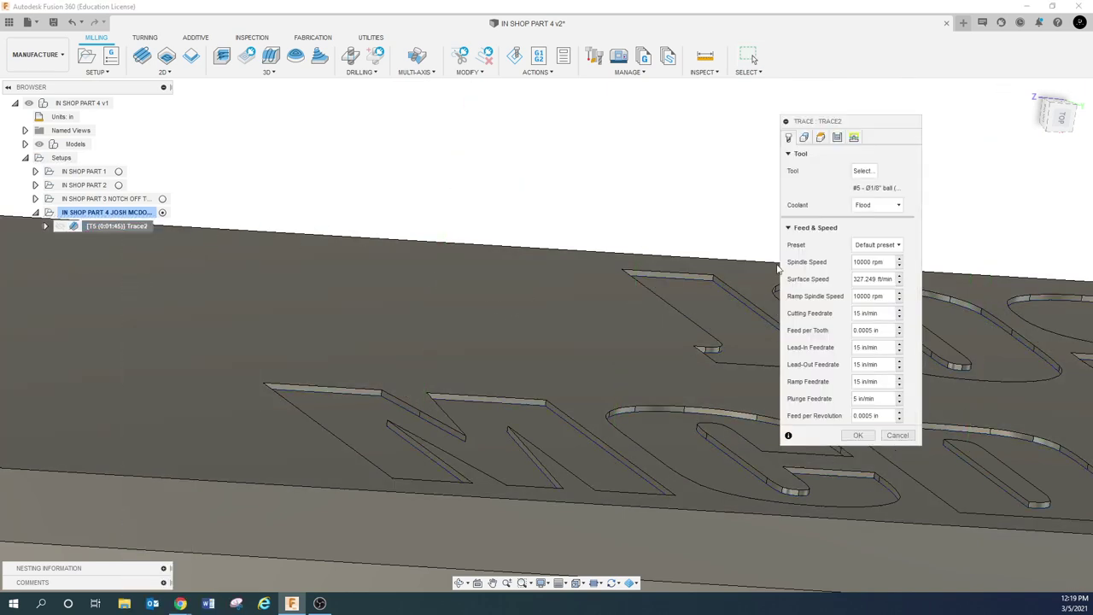
pyautogui.click(837, 138)
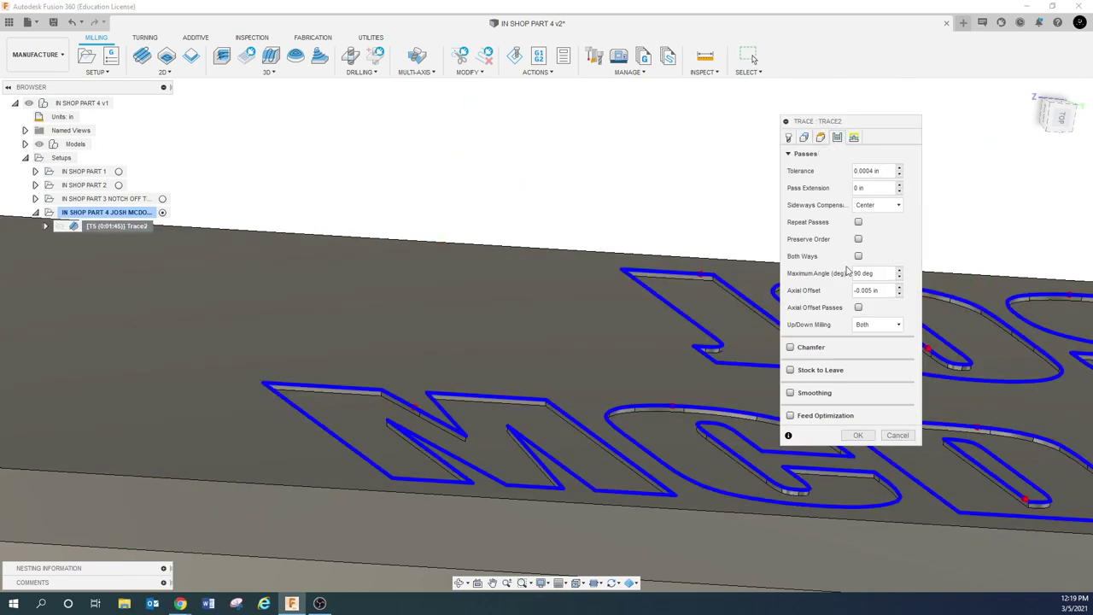
pyautogui.click(872, 291)
pyautogui.write('.003')
pyautogui.press('BackSpace')
pyautogui.press('BackSpace')
pyautogui.press('BackSpace')
pyautogui.press('BackSpace')
pyautogui.write('-.003')
pyautogui.click(857, 436)
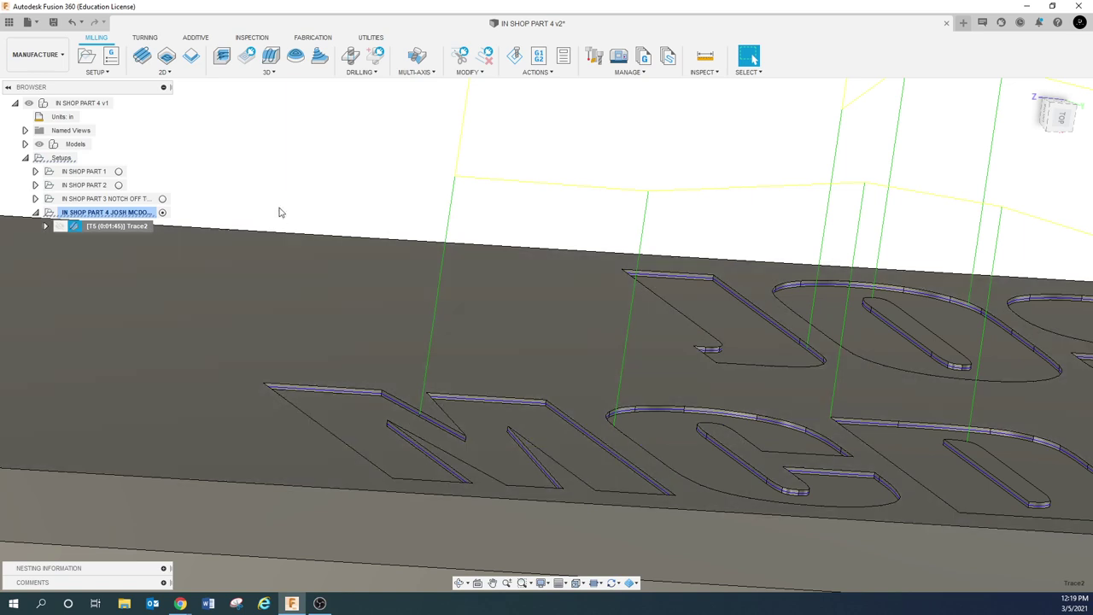
pyautogui.scroll(-3, 307, 199)
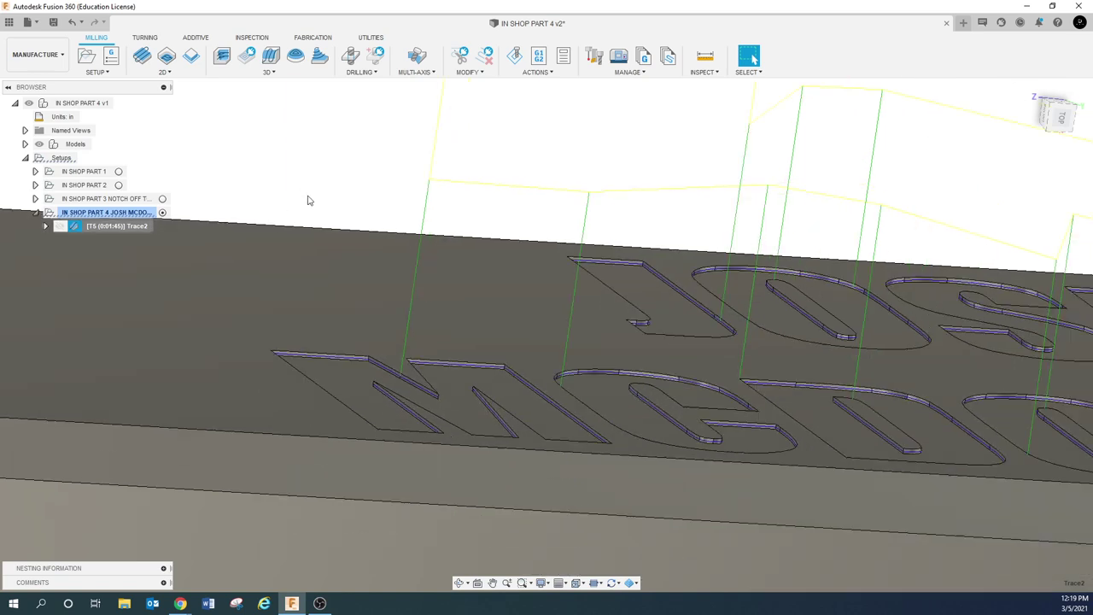
pyautogui.scroll(-2, 435, 200)
pyautogui.click(439, 194)
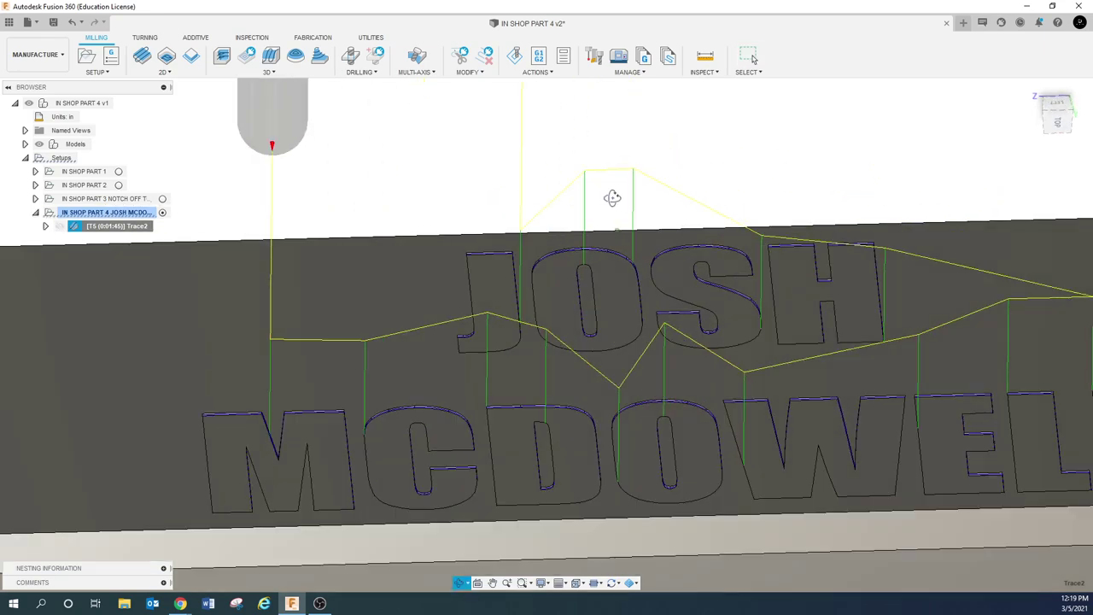
pyautogui.keyDown('shift'); pyautogui.moveTo(438, 194); pyautogui.dragTo(614, 259, button='middle'); pyautogui.keyUp('shift')
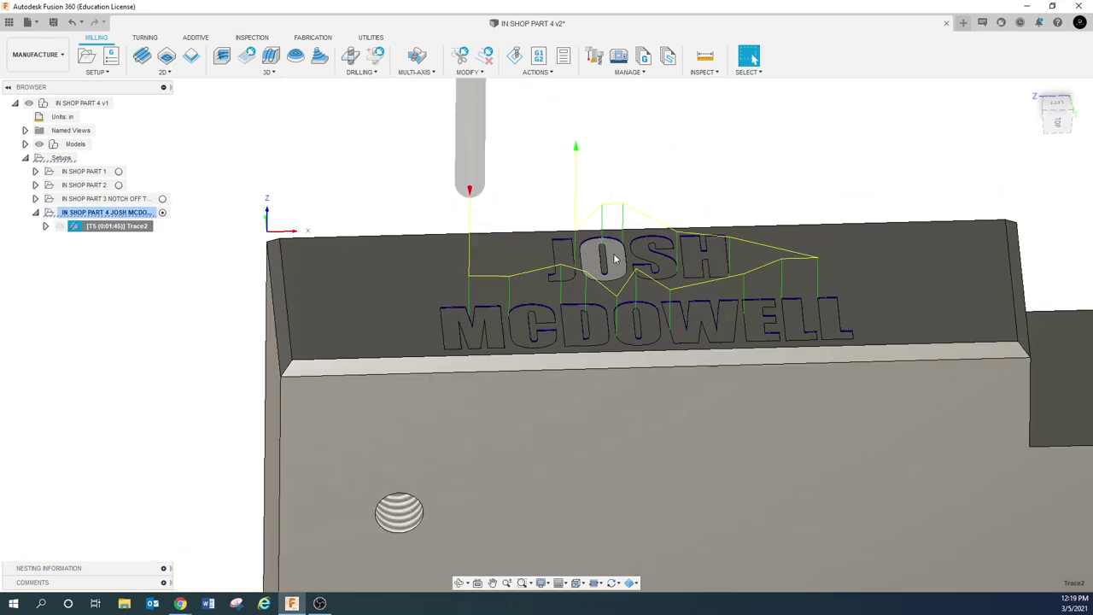
pyautogui.click(299, 176)
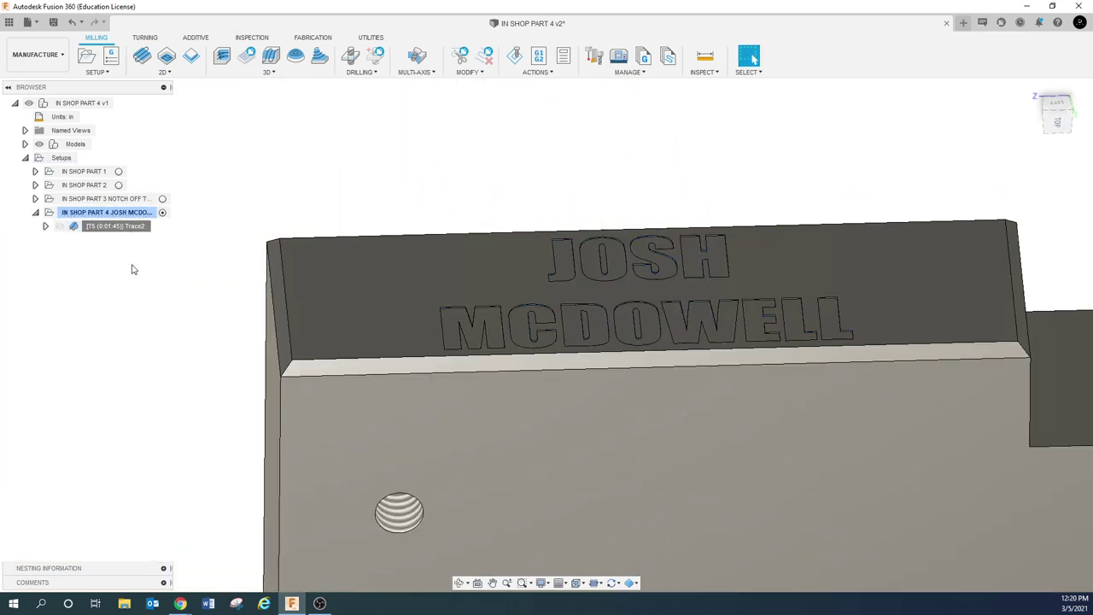
pyautogui.rightClick(116, 219)
pyautogui.moveTo(227, 243)
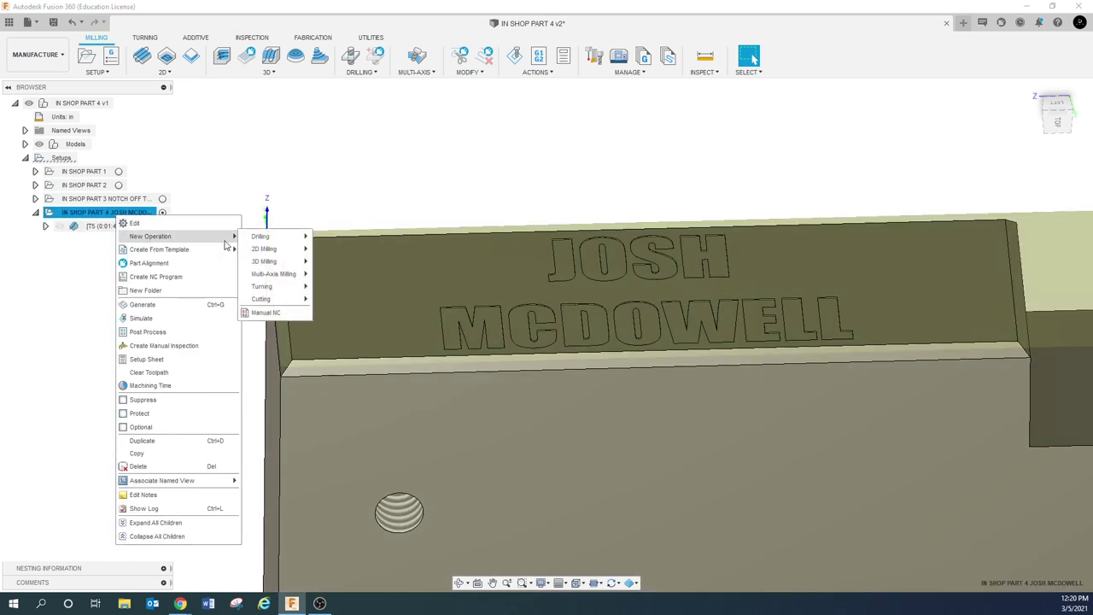
pyautogui.moveTo(273, 249)
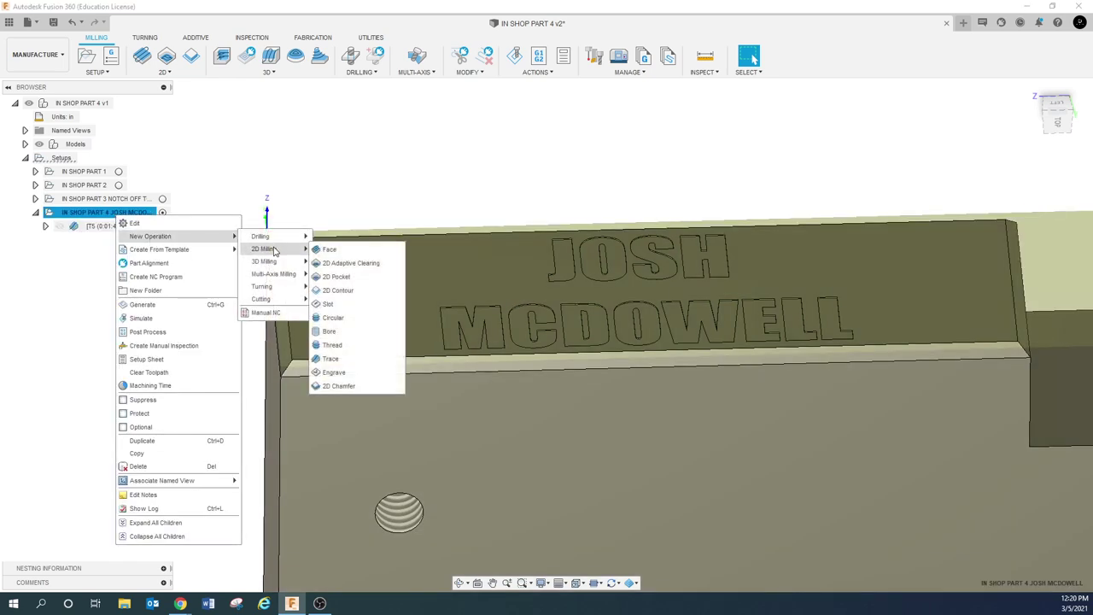
pyautogui.click(346, 290)
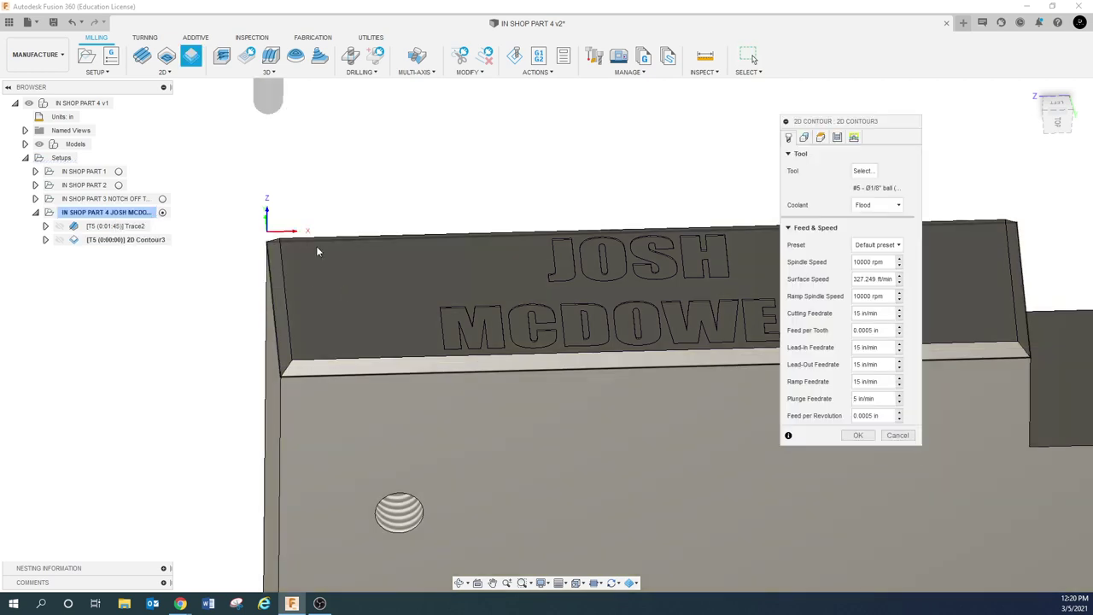
pyautogui.click(804, 137)
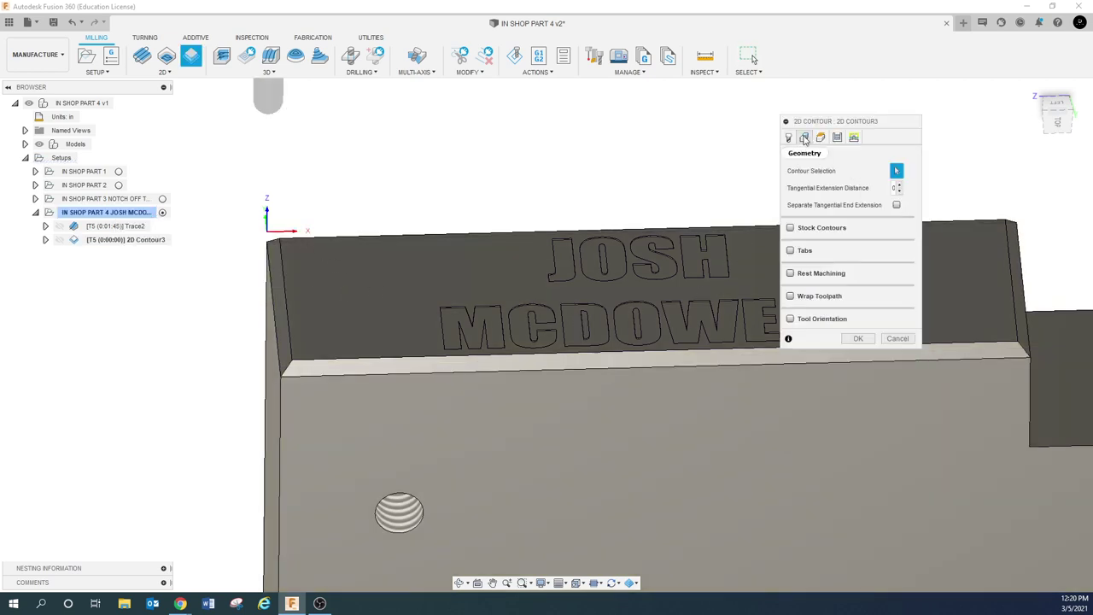
pyautogui.click(788, 136)
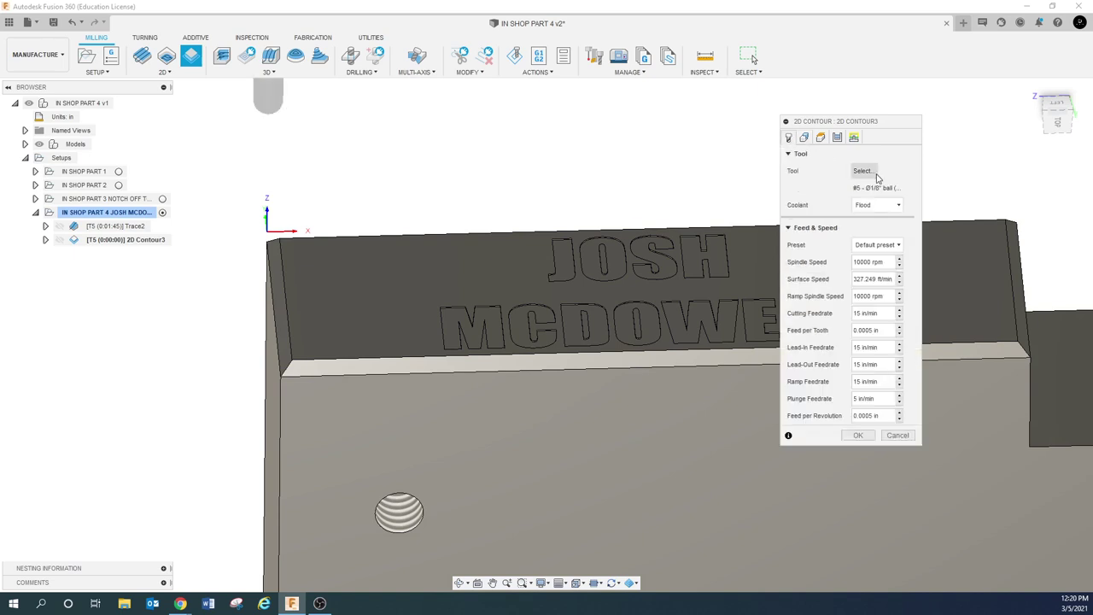
pyautogui.click(876, 173)
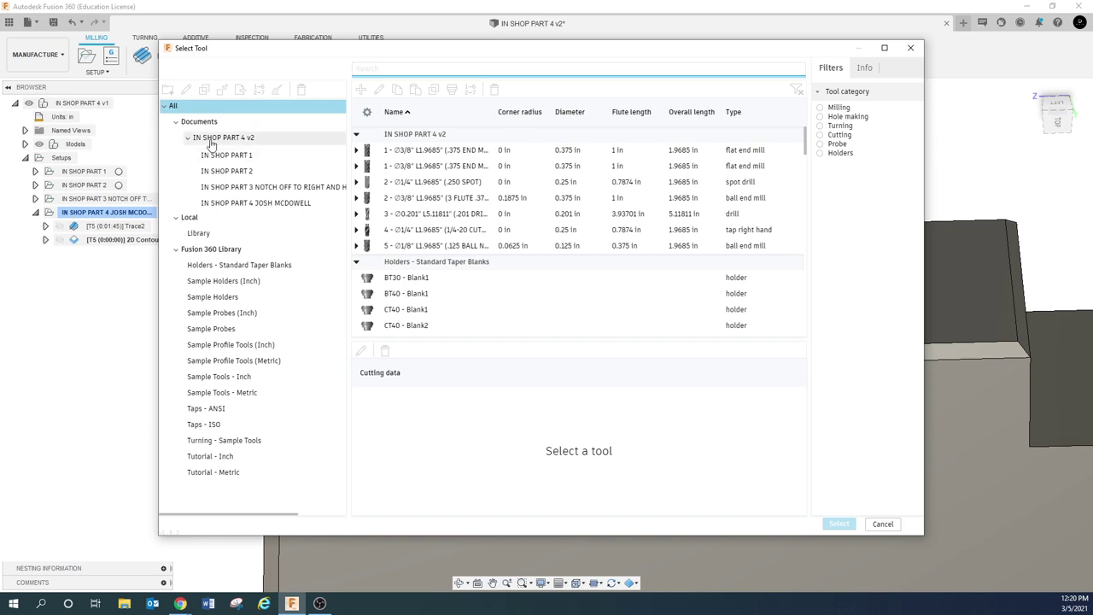
# Create a new chamfer mill in the IN SHOP PART 4 v2 library described '.250 DRILL MILL'
pyautogui.click(218, 138)
pyautogui.click(360, 89)
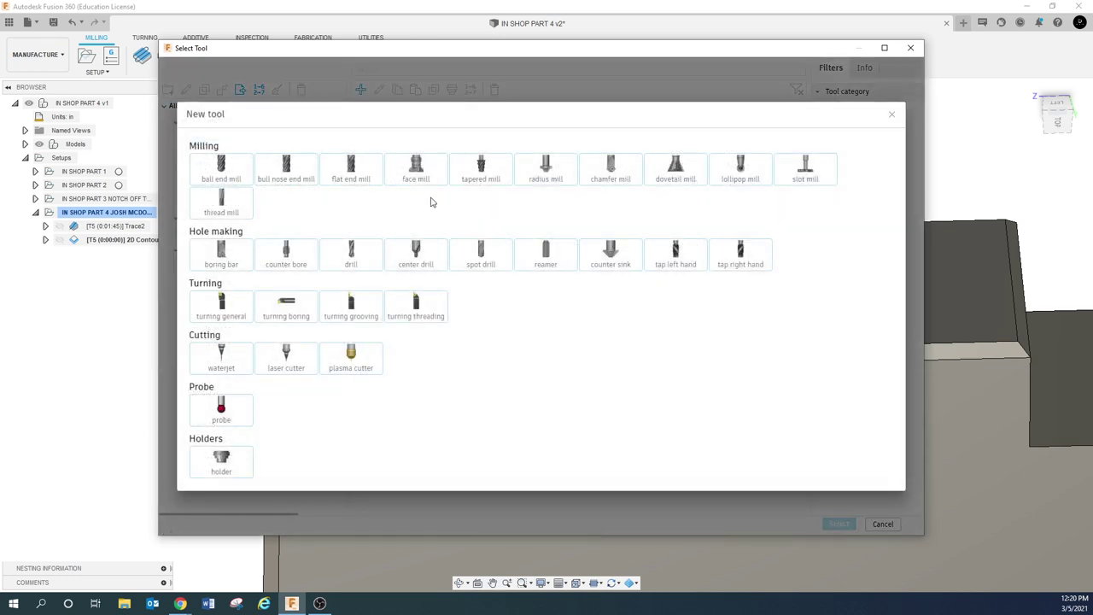
pyautogui.click(604, 167)
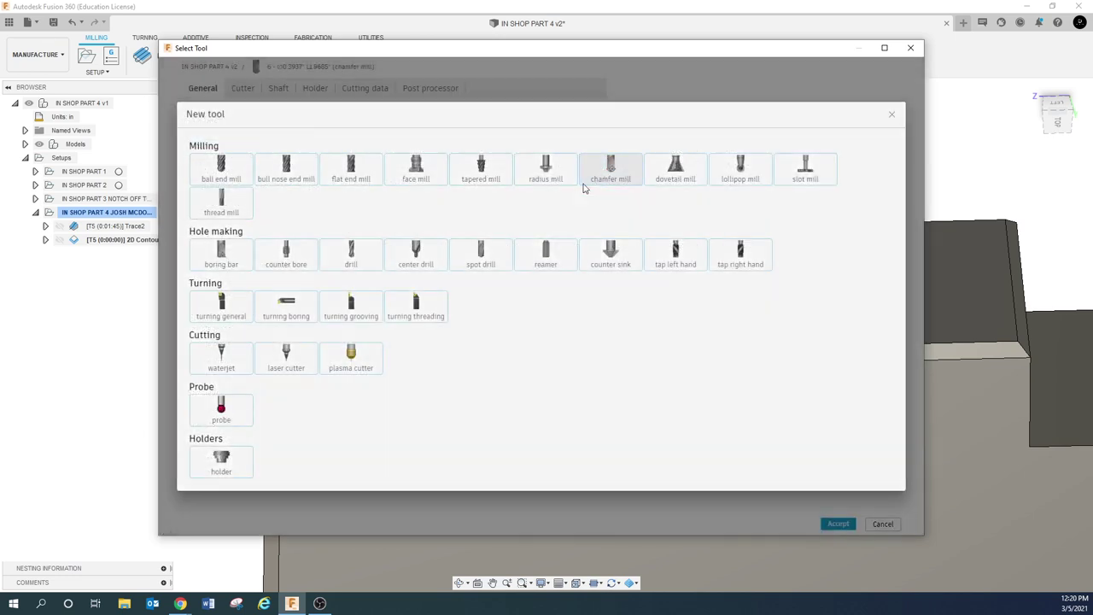
pyautogui.click(381, 121)
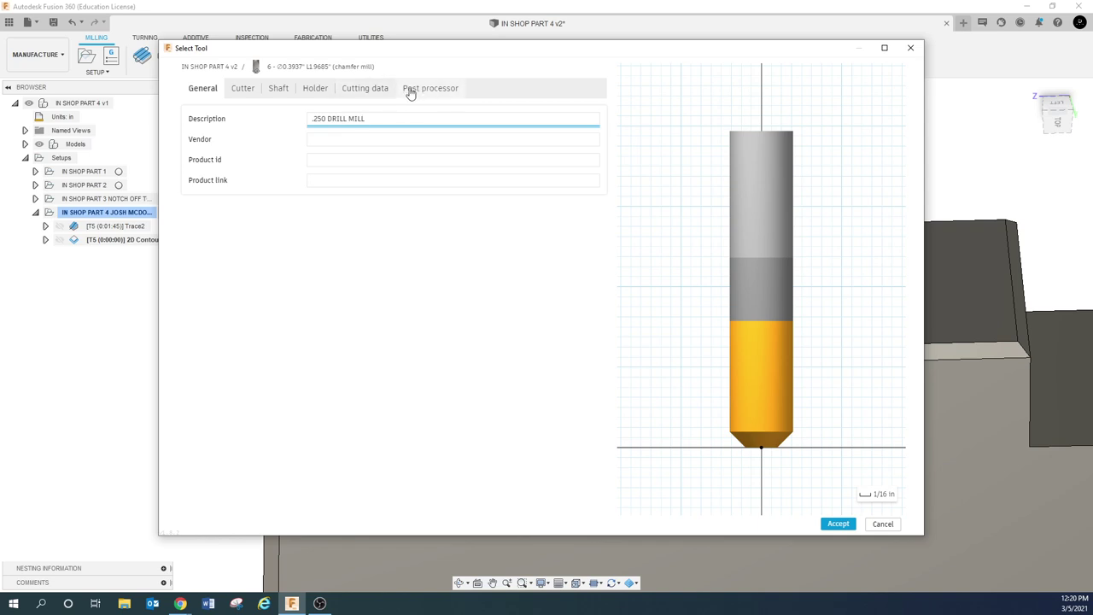
pyautogui.click(240, 92)
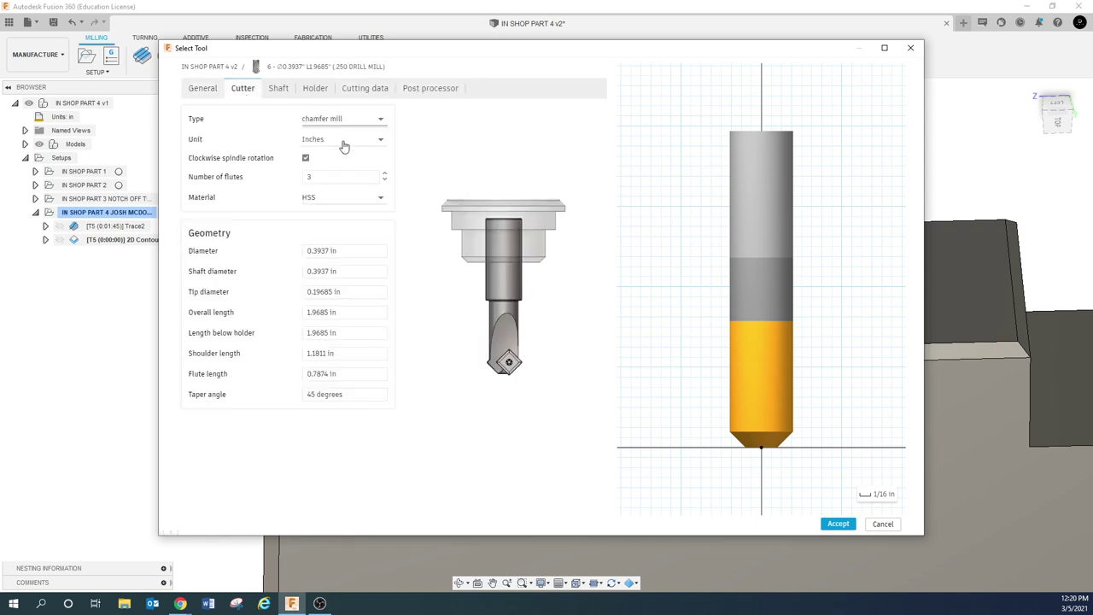
# Give the chamfer mill 2 flutes, Carbide material, and 0.25 in diameter and shaft diameter
pyautogui.click(359, 177)
pyautogui.write('2')
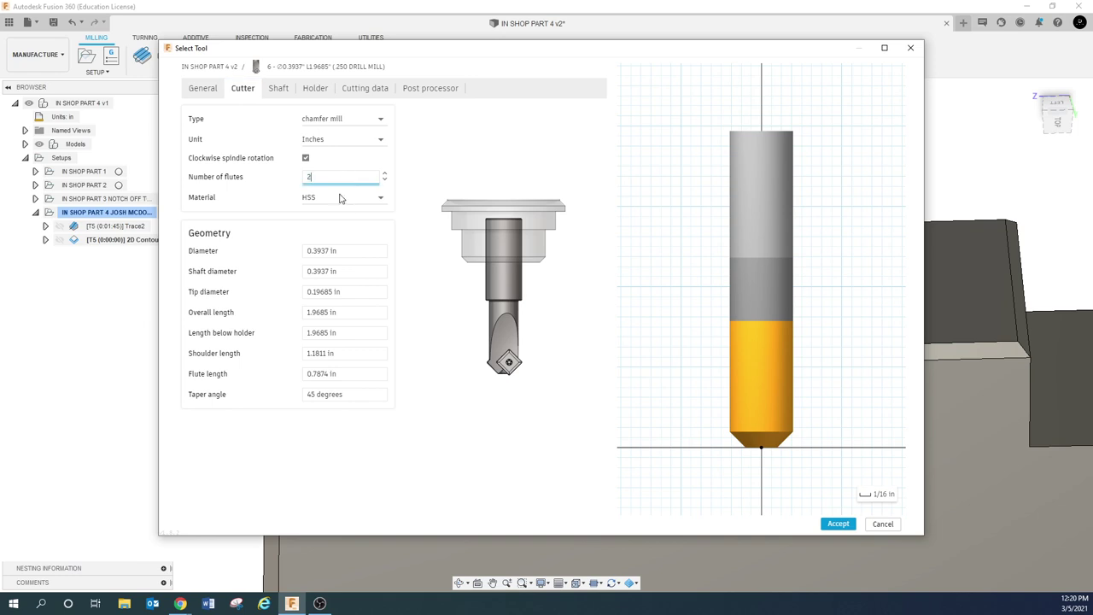
pyautogui.click(342, 198)
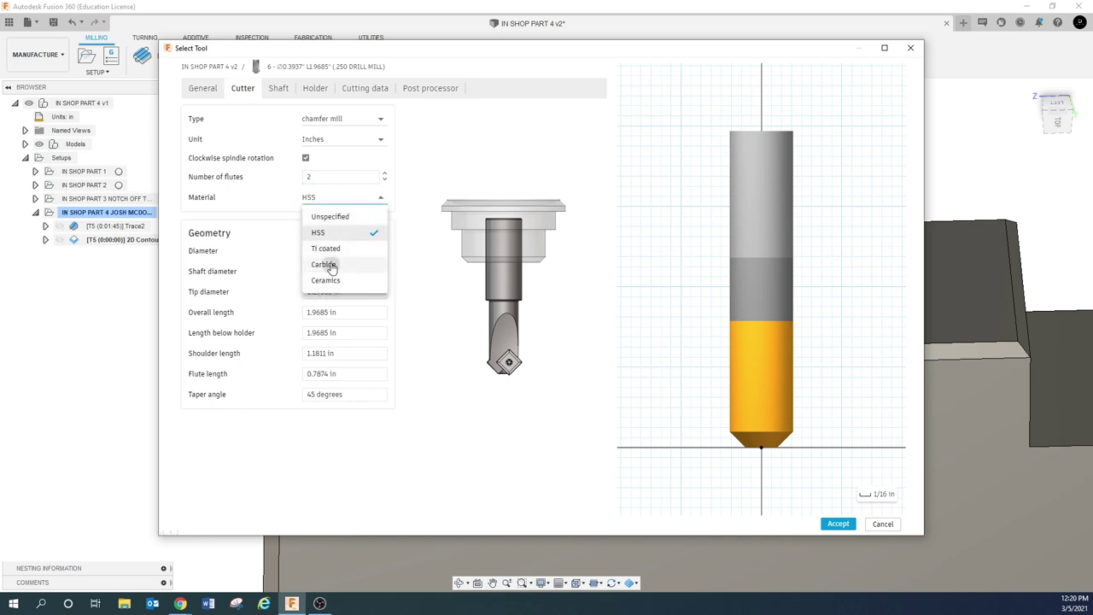
pyautogui.click(331, 266)
pyautogui.click(343, 250)
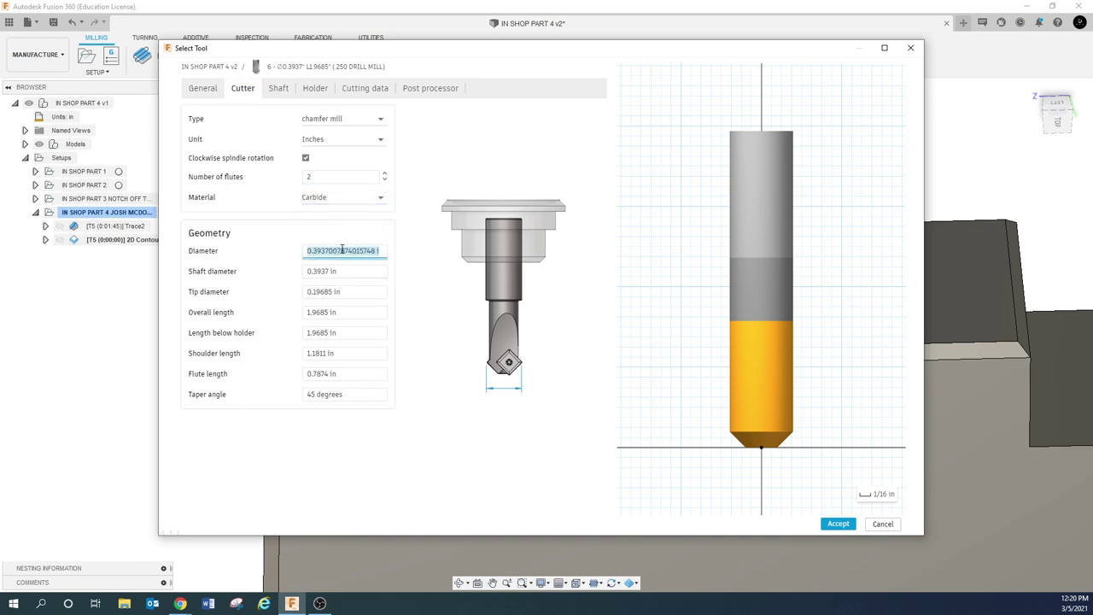
pyautogui.write('.25')
pyautogui.click(349, 270)
pyautogui.click(349, 292)
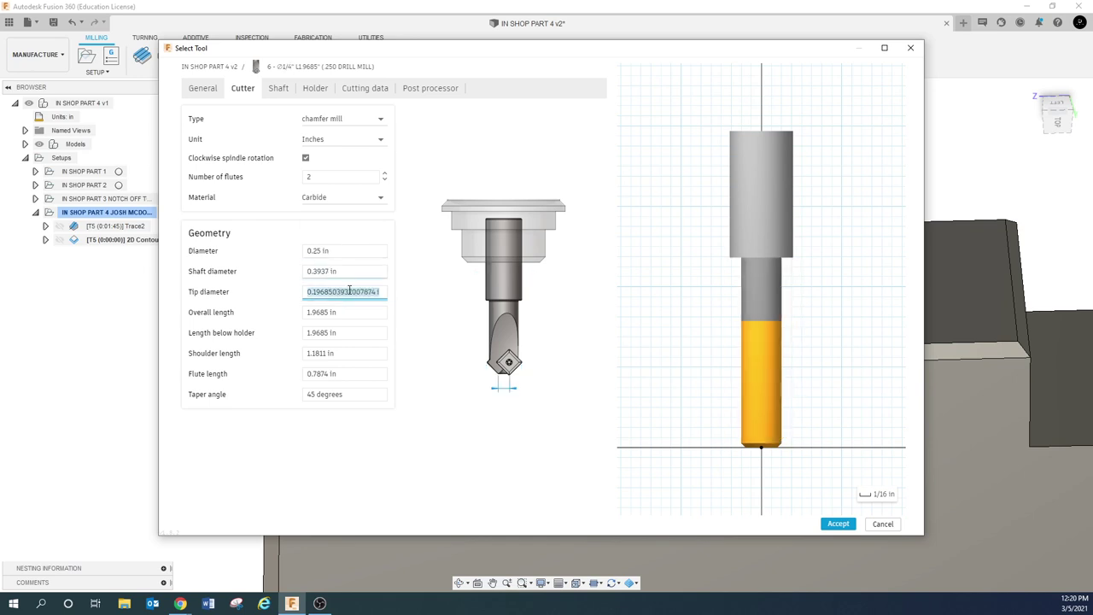
pyautogui.click(348, 271)
pyautogui.write('.')
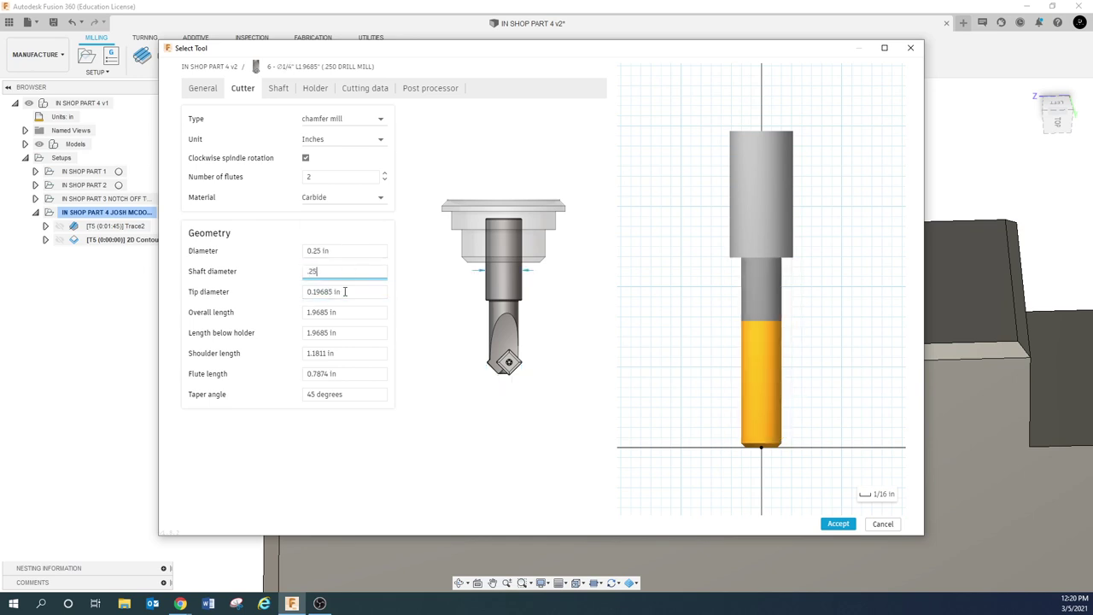
pyautogui.write('25')
pyautogui.click(344, 291)
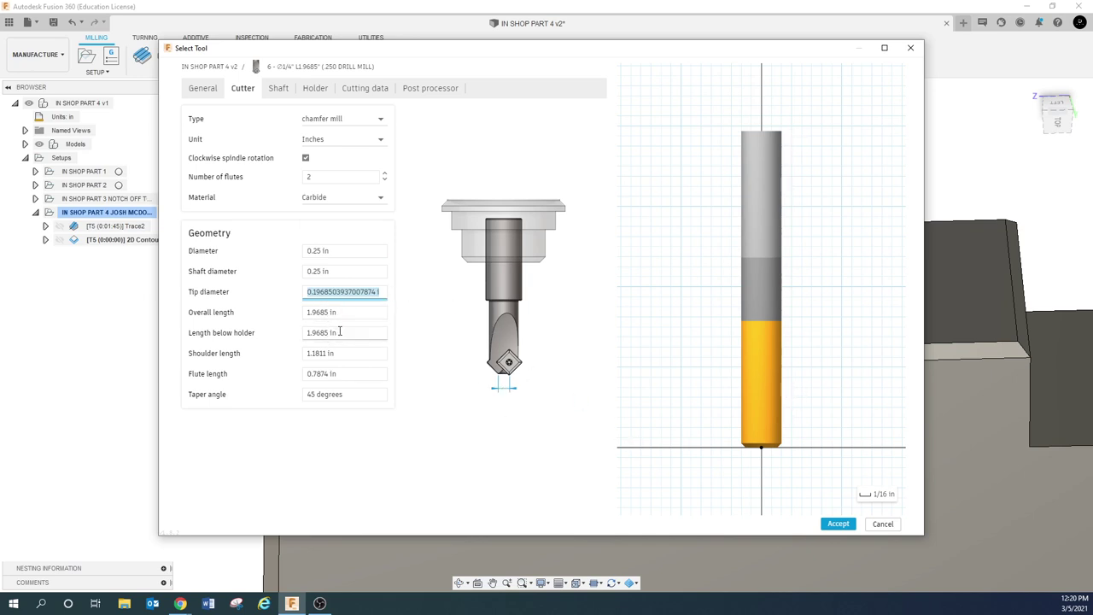
pyautogui.write('0')
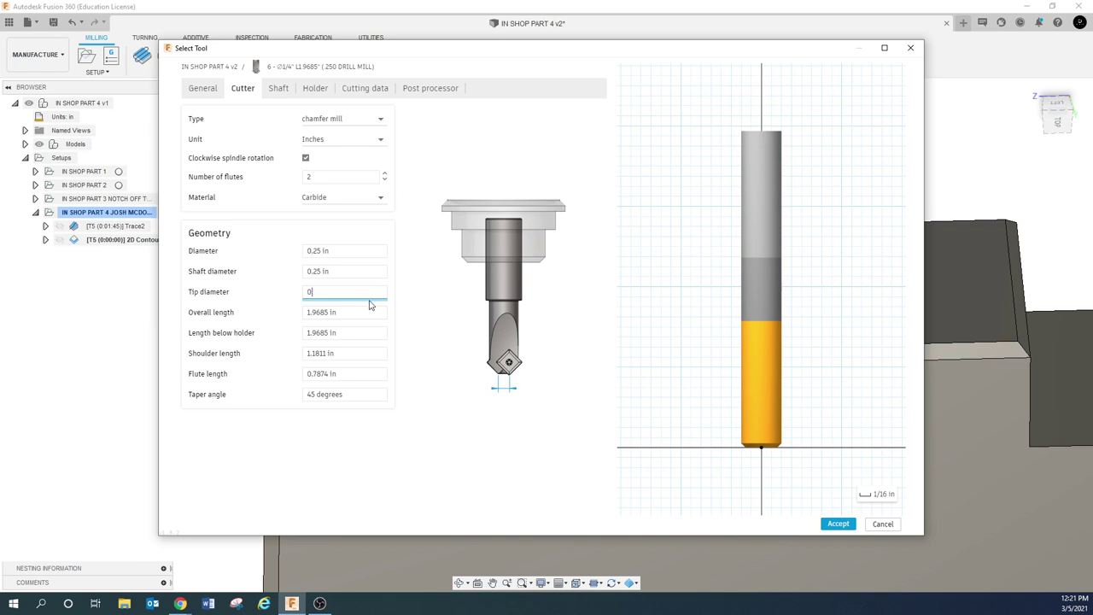
pyautogui.click(349, 277)
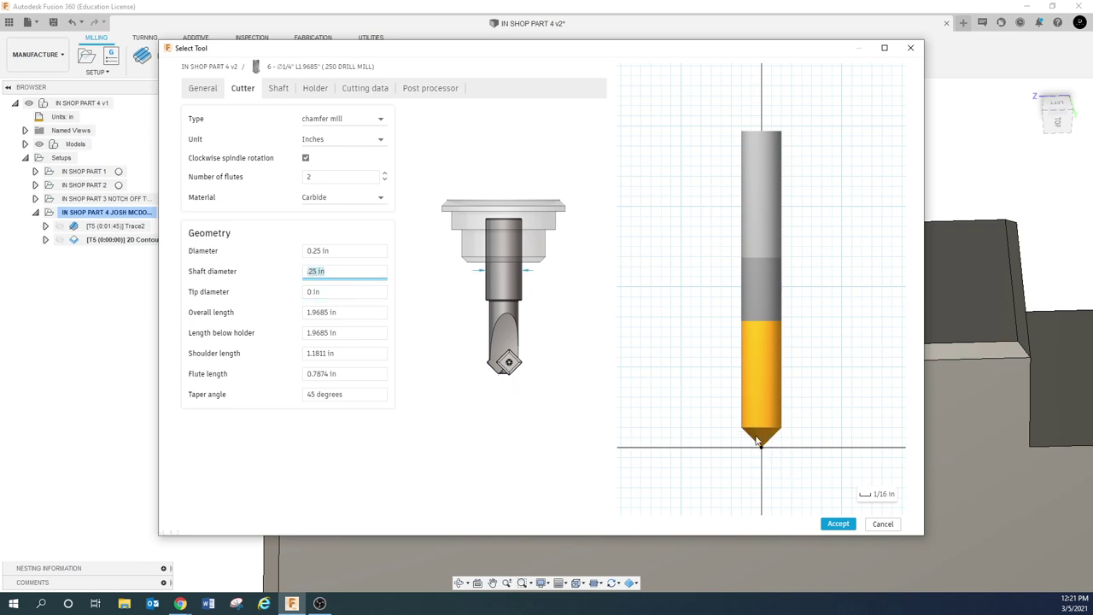
pyautogui.click(751, 439)
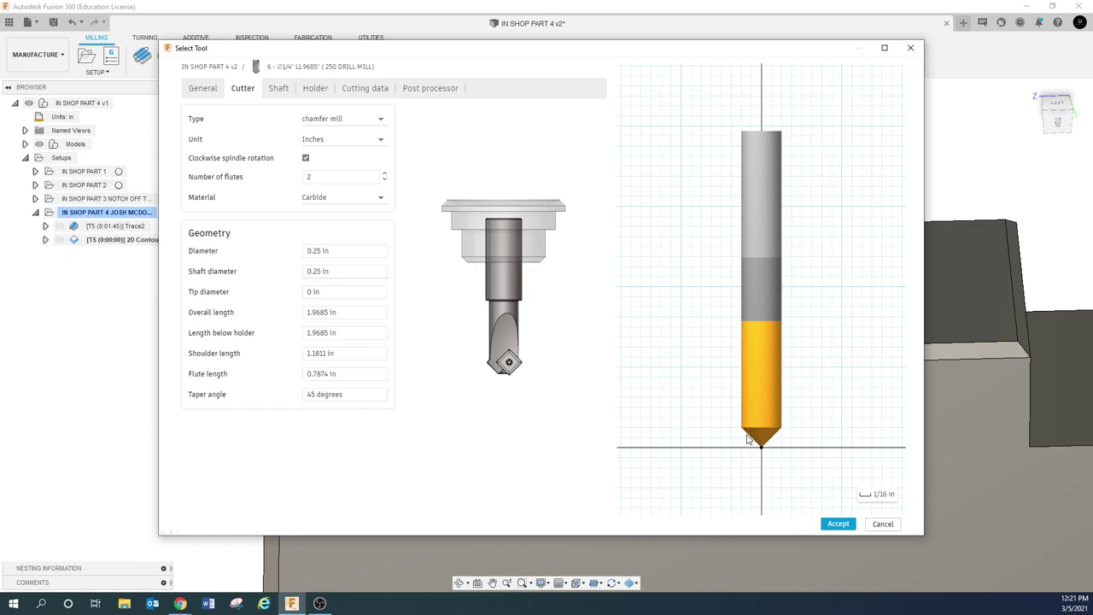
# Set the chamfer mill's tip diameter to 0.02 in
pyautogui.click(342, 291)
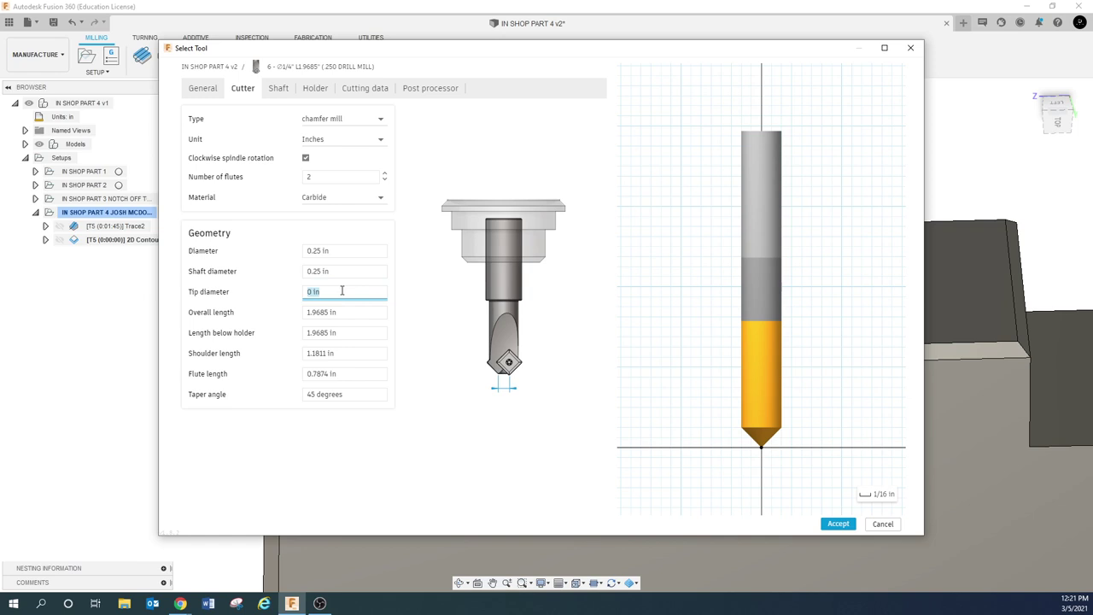
pyautogui.write('.02')
pyautogui.click(355, 311)
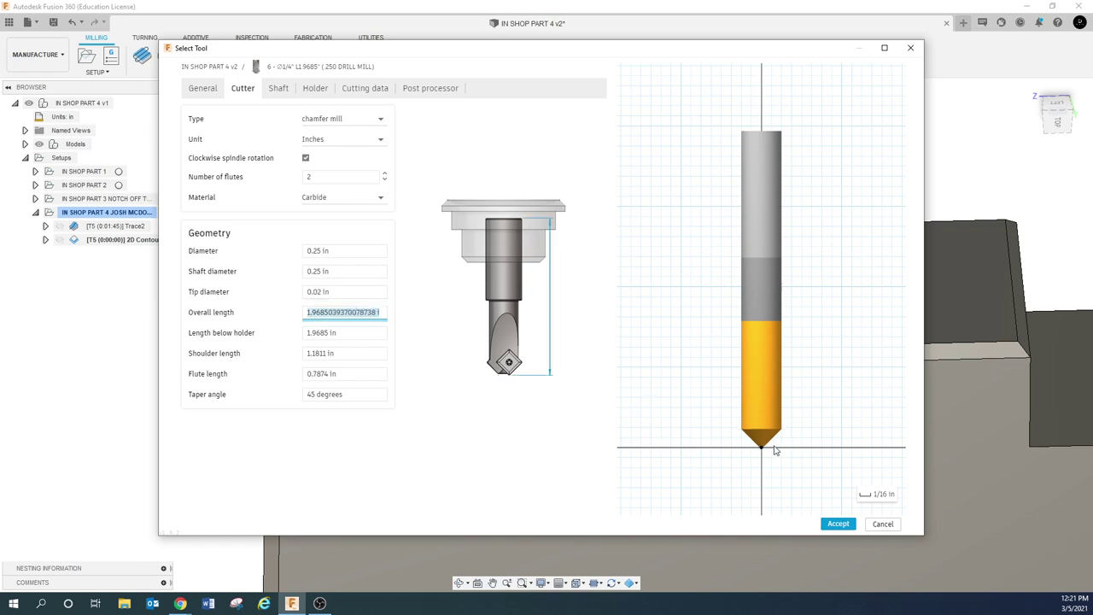
pyautogui.click(343, 291)
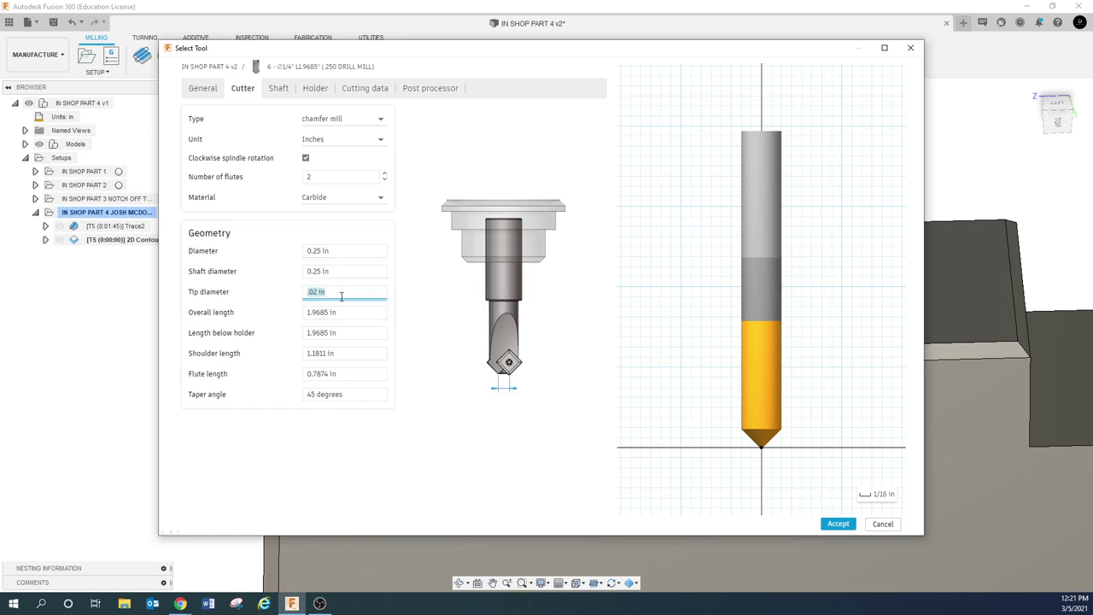
pyautogui.write('0.')
pyautogui.click(360, 312)
pyautogui.hotkey('shift', 'Tab')
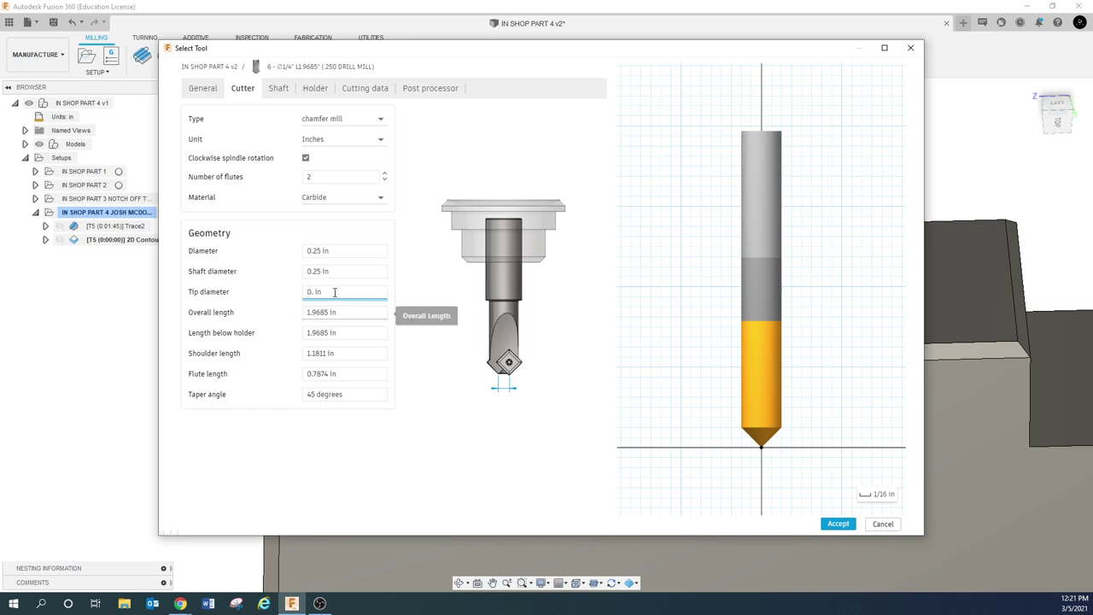
pyautogui.hotkey('ctrl', 'a')
pyautogui.press('BackSpace')
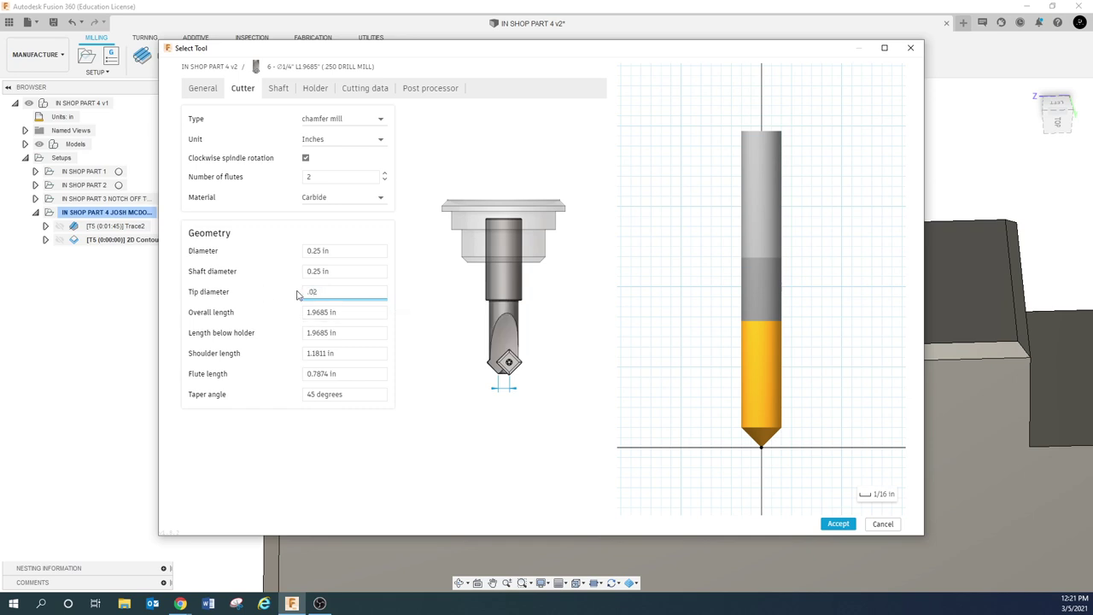
pyautogui.press('Tab')
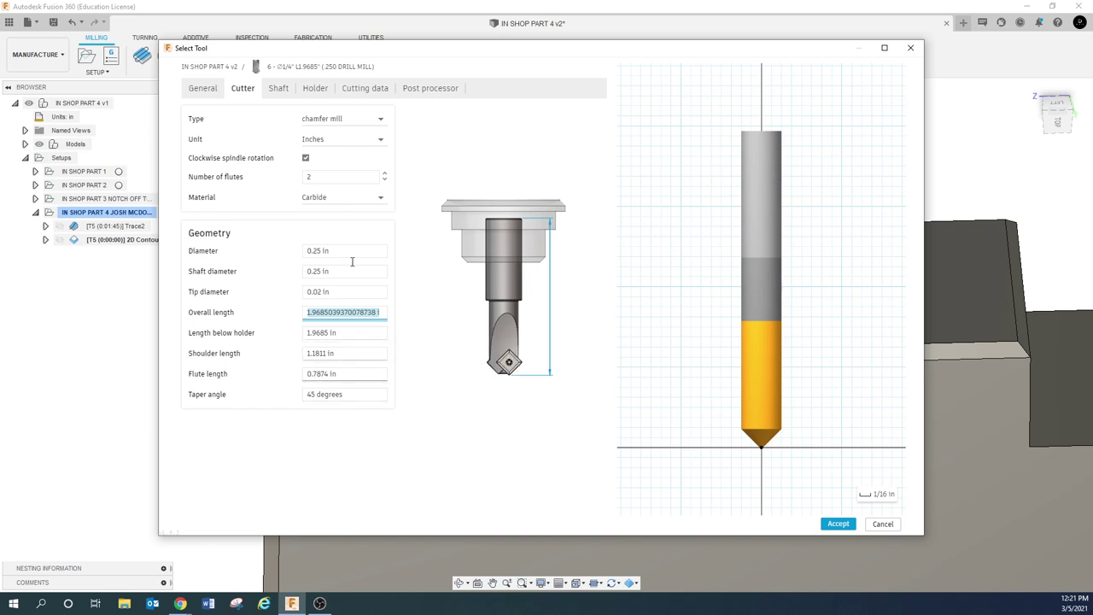
# Set the drill mill's spindle speed and ramp spindle speed to 10000 rpm
pyautogui.click(282, 88)
pyautogui.click(322, 88)
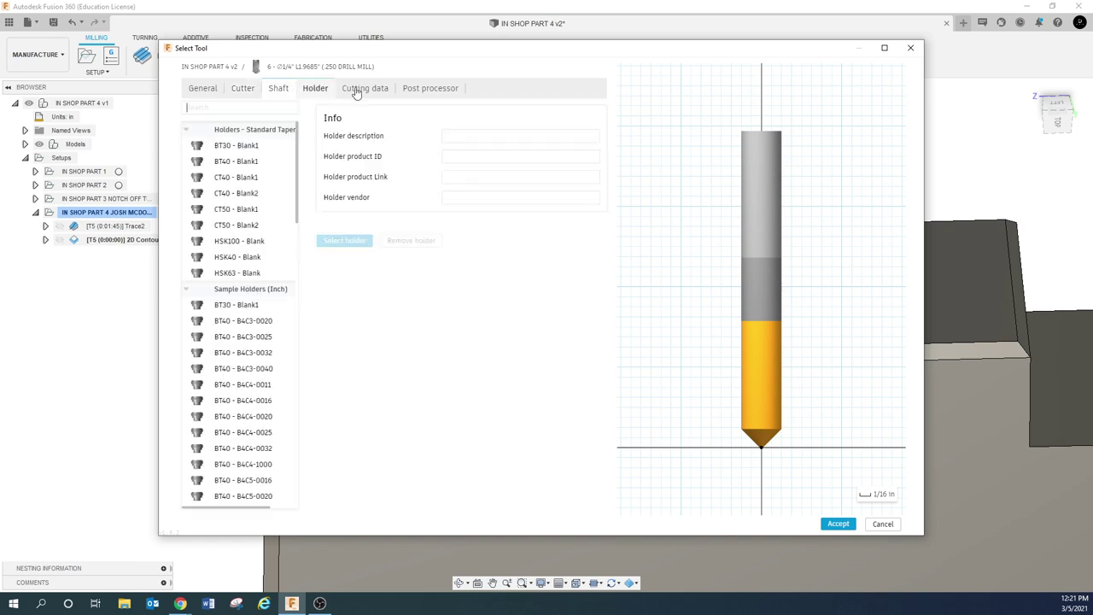
pyautogui.click(360, 88)
pyautogui.click(491, 136)
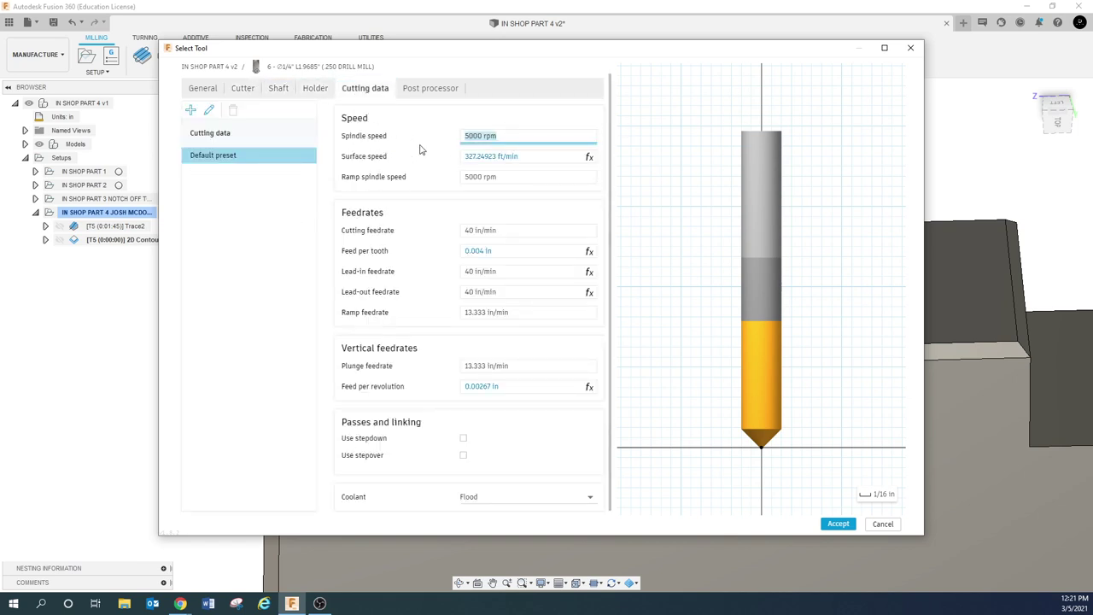
pyautogui.write('10000')
pyautogui.press('Tab')
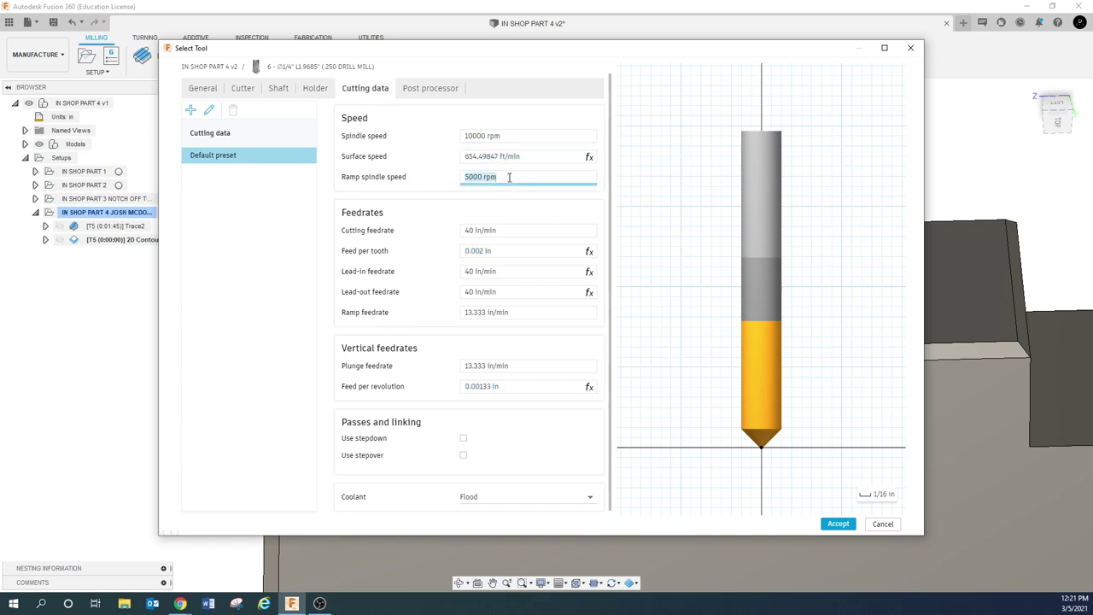
pyautogui.write('10000')
pyautogui.press('Tab')
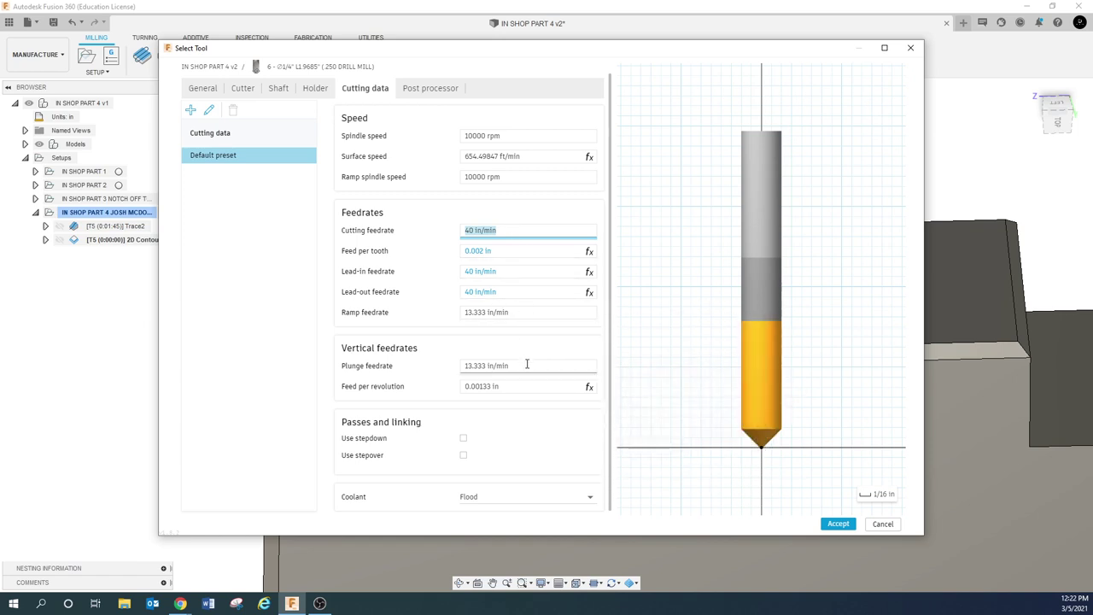
# Add a post processor comment to the tool and save it to the library
pyautogui.click(422, 91)
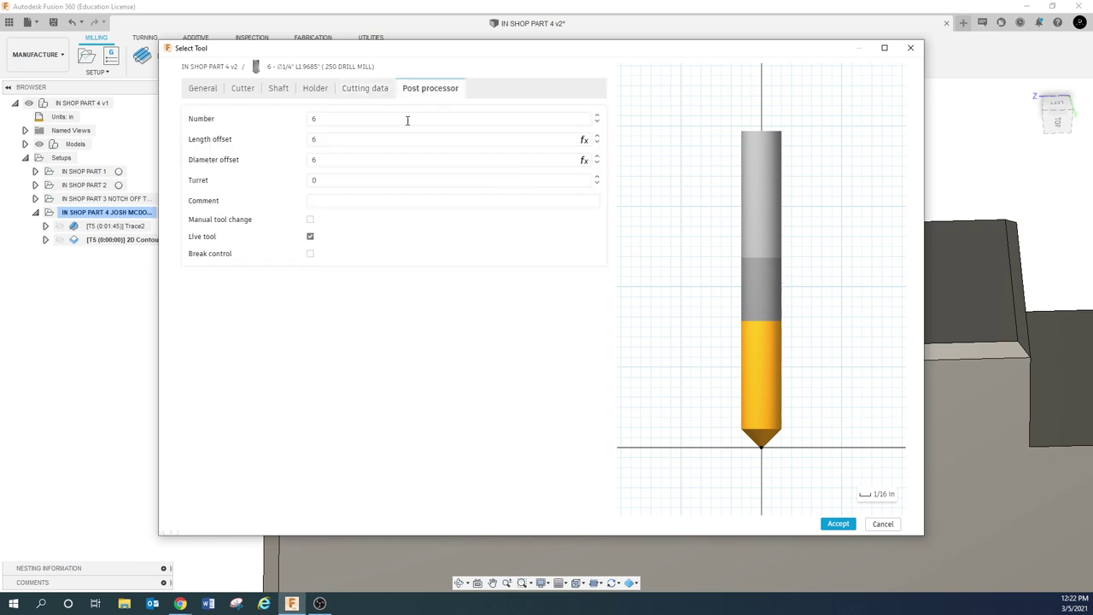
pyautogui.click(347, 201)
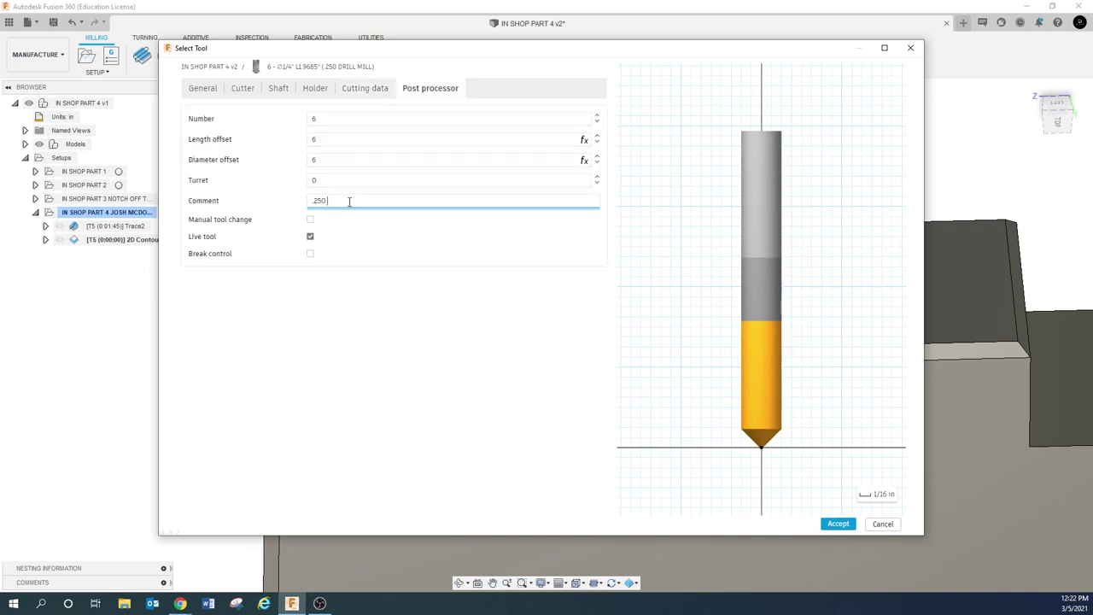
pyautogui.click(837, 525)
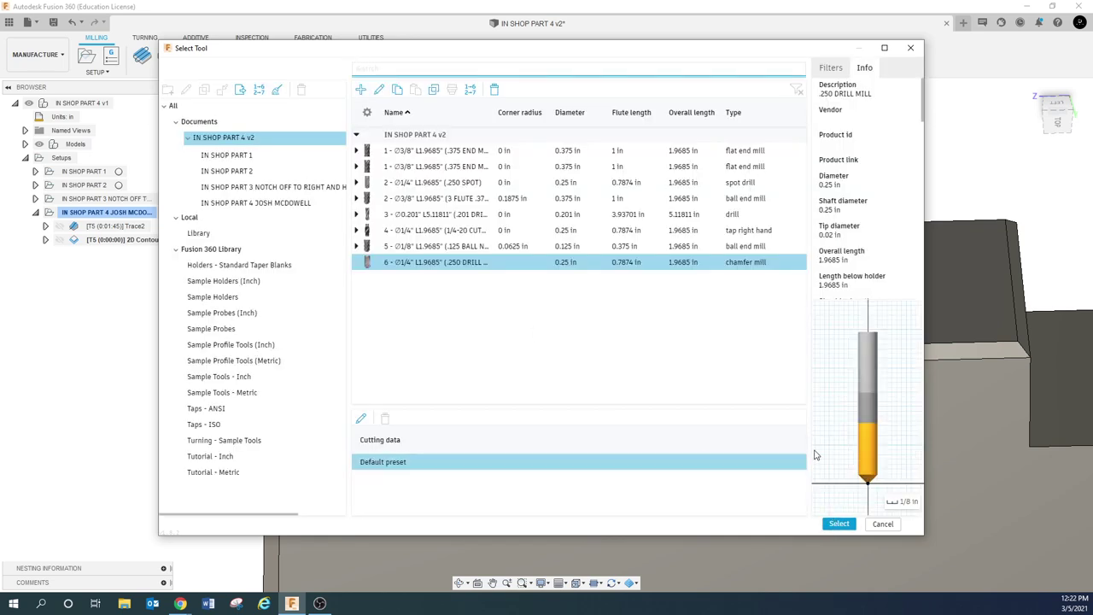
# Use tool #6, the .250 DRILL MILL, for 2D Contour3 and show its geometry settings
pyautogui.click(837, 523)
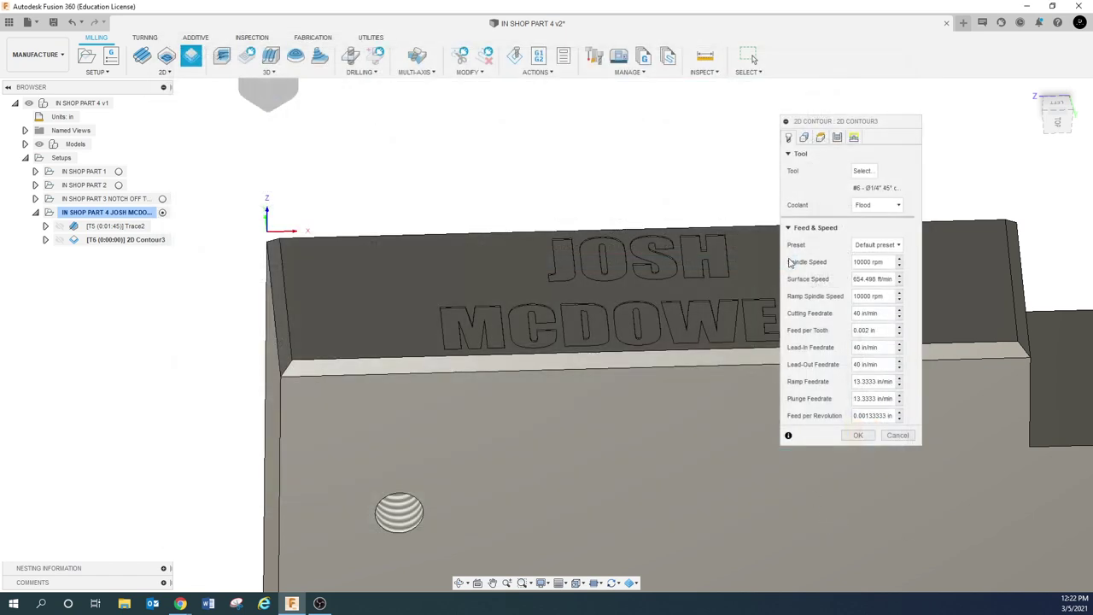
pyautogui.moveTo(835, 125); pyautogui.dragTo(808, 85)
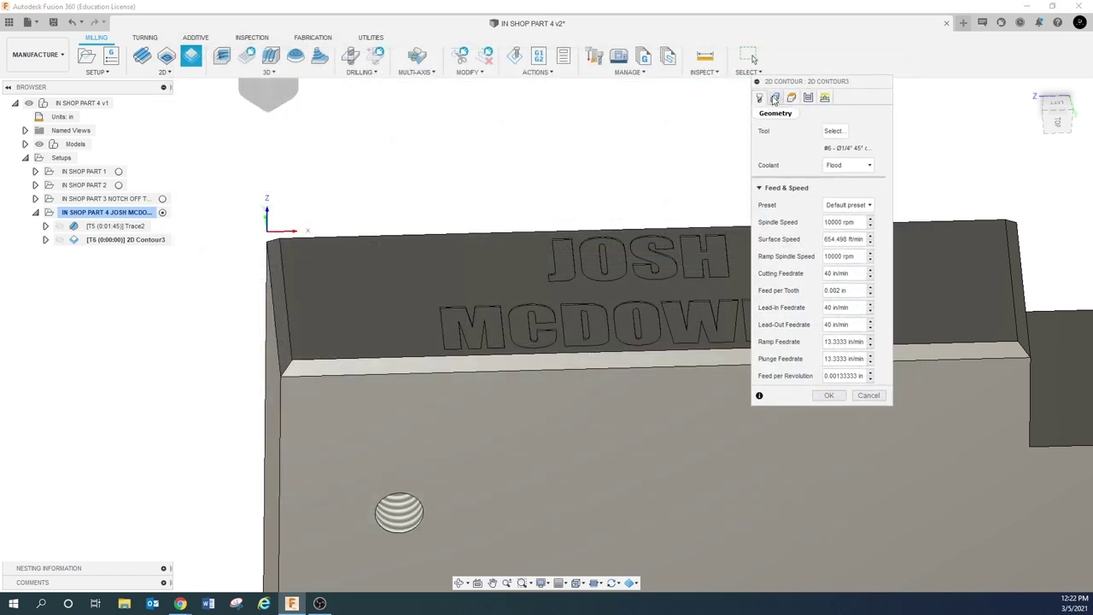
pyautogui.click(775, 99)
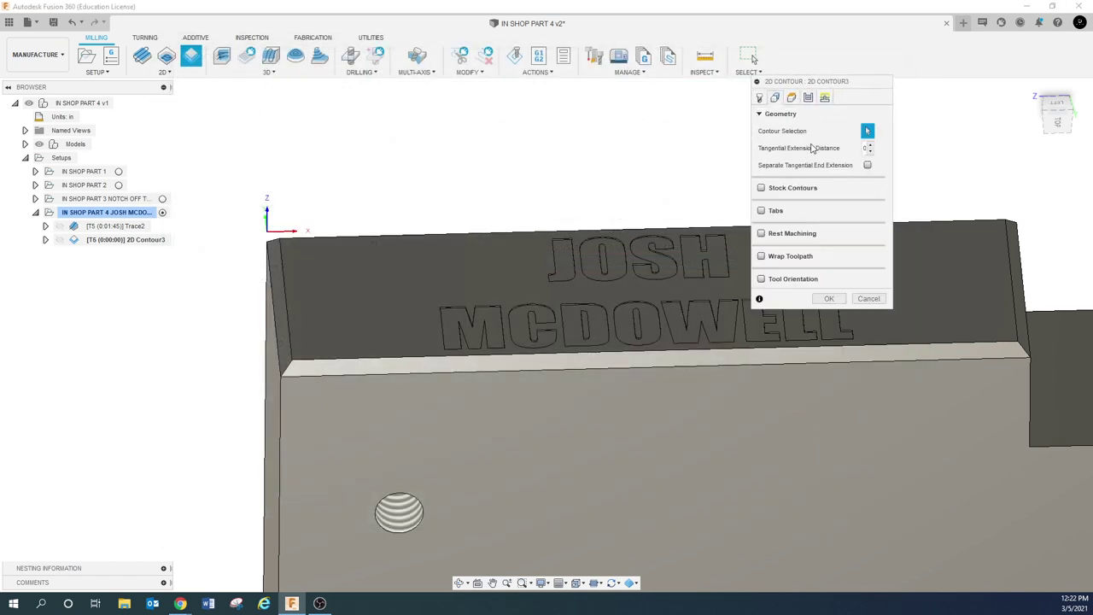
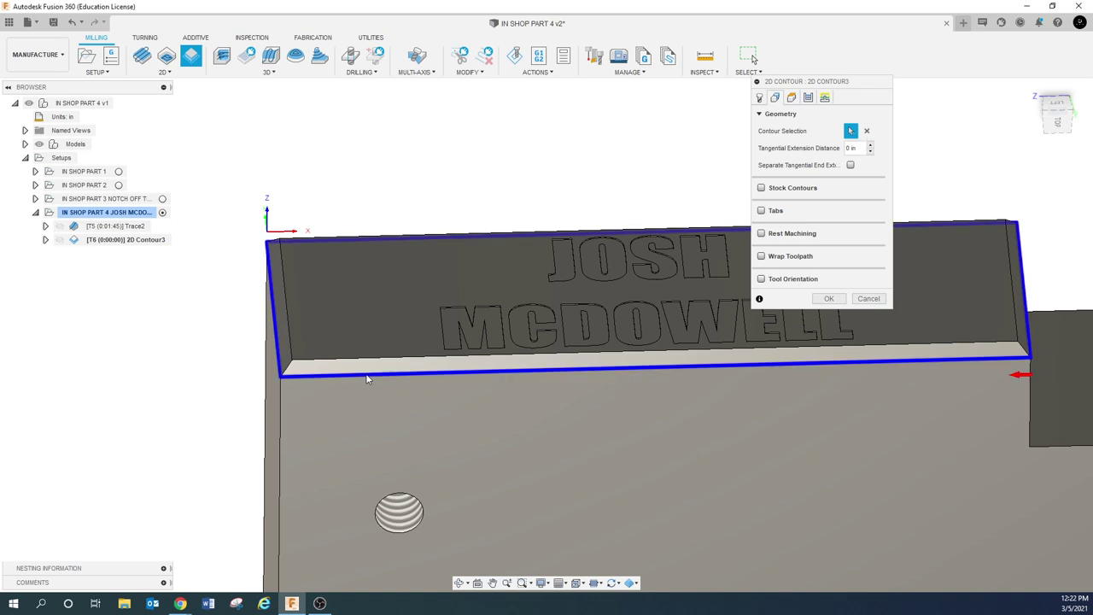
# Pick the nameplate's top edge as the contour, review the heights, then go to Passes
pyautogui.click(367, 378)
pyautogui.click(792, 99)
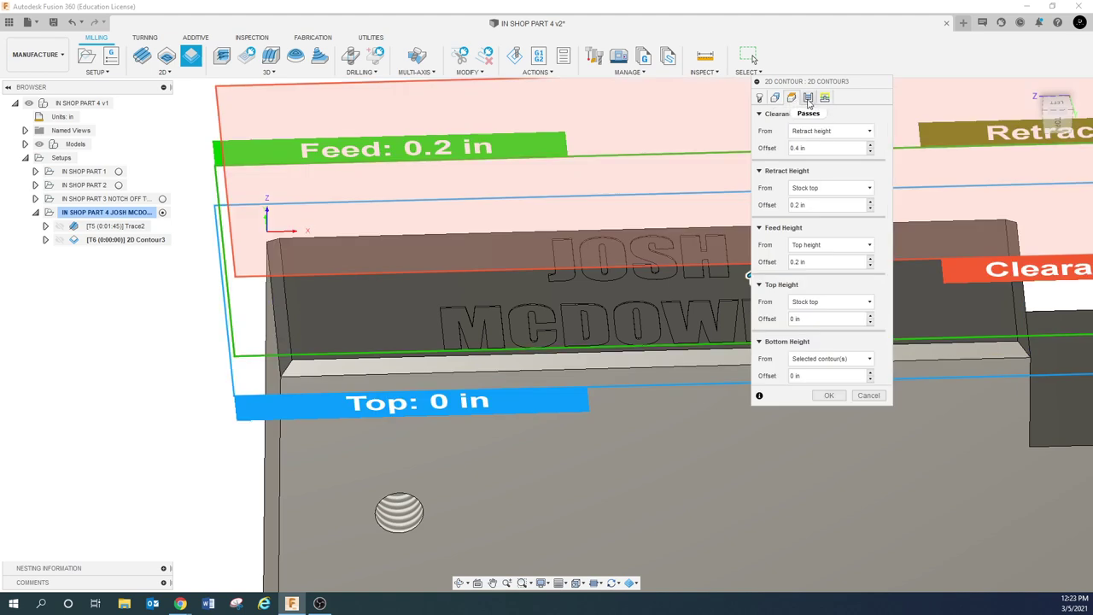
pyautogui.click(807, 99)
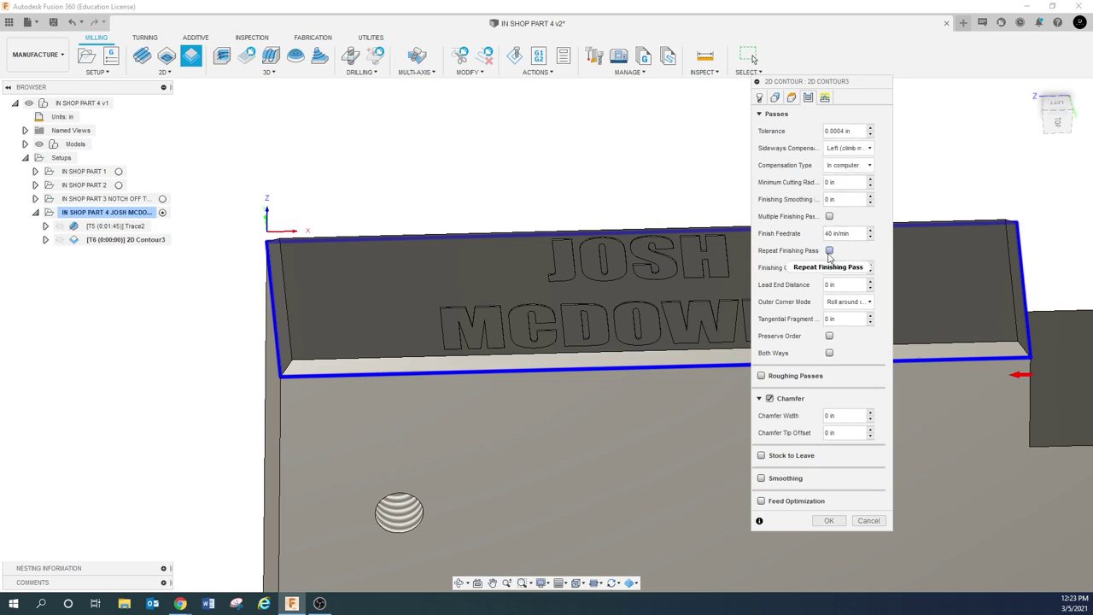
# Enable 3 repeated finishing passes at 0.01 stepover with 0.125 finishing overlap
pyautogui.click(829, 251)
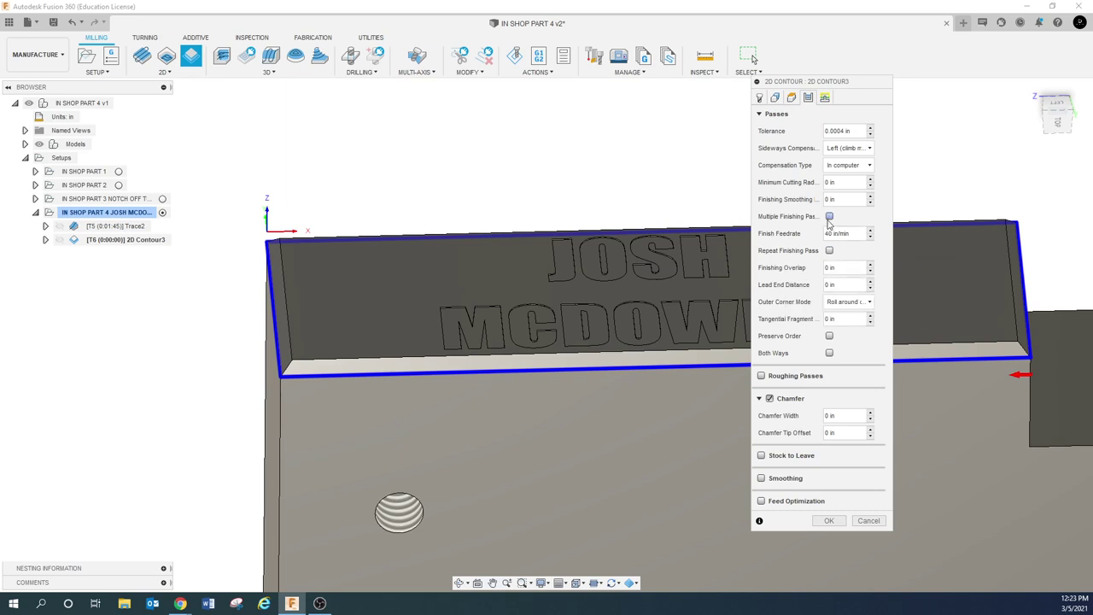
pyautogui.click(829, 216)
pyautogui.click(838, 234)
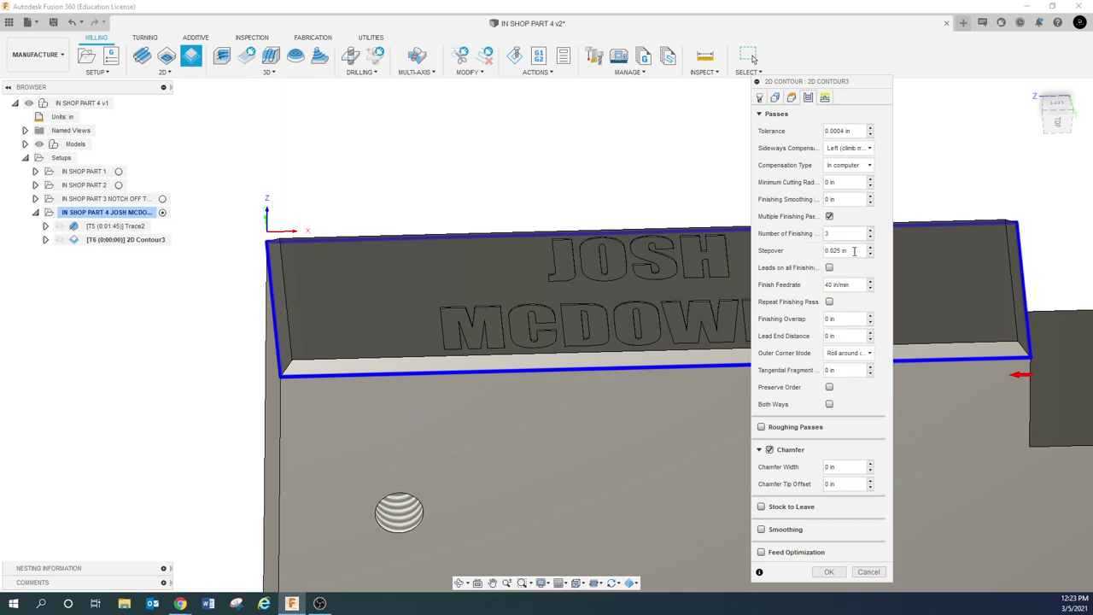
pyautogui.click(858, 253)
pyautogui.press('BackSpace')
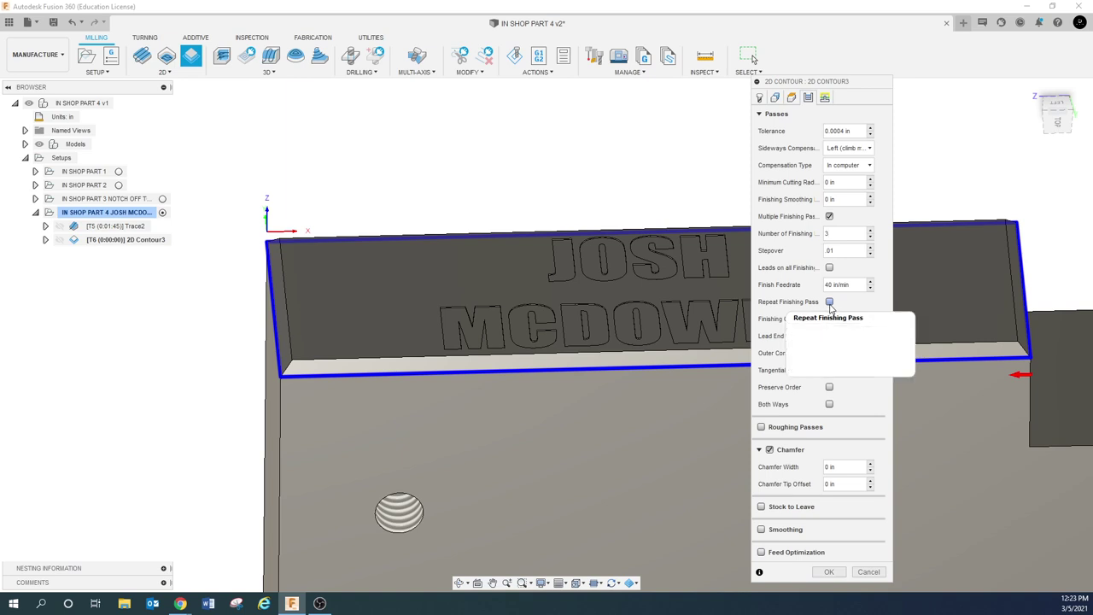
pyautogui.click(829, 303)
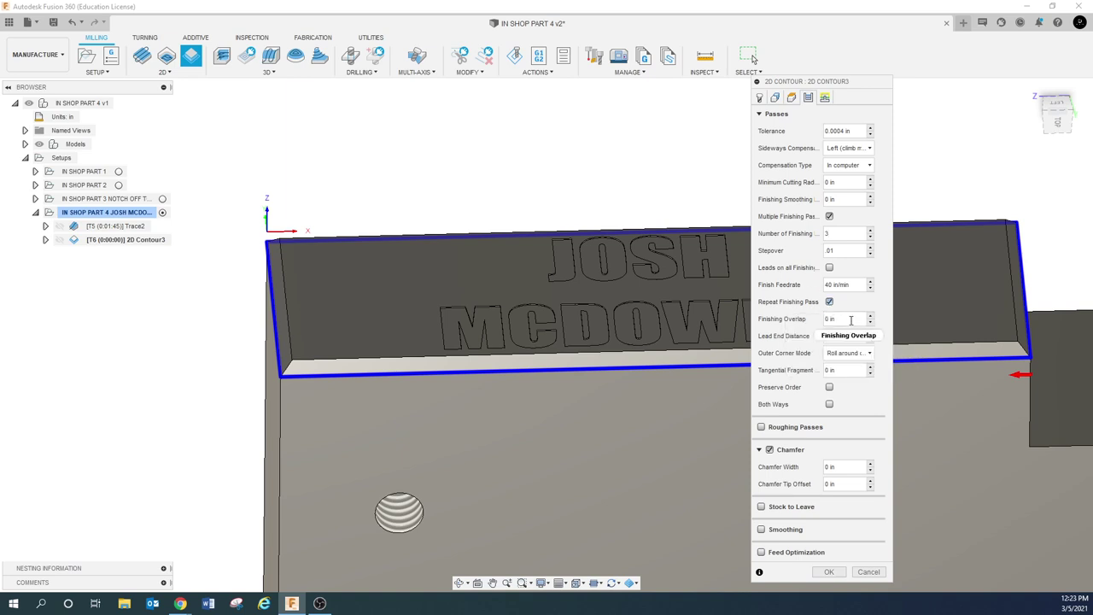
pyautogui.moveTo(851, 319)
pyautogui.moveTo(841, 250)
pyautogui.click(844, 319)
pyautogui.write('.125')
pyautogui.moveTo(856, 317)
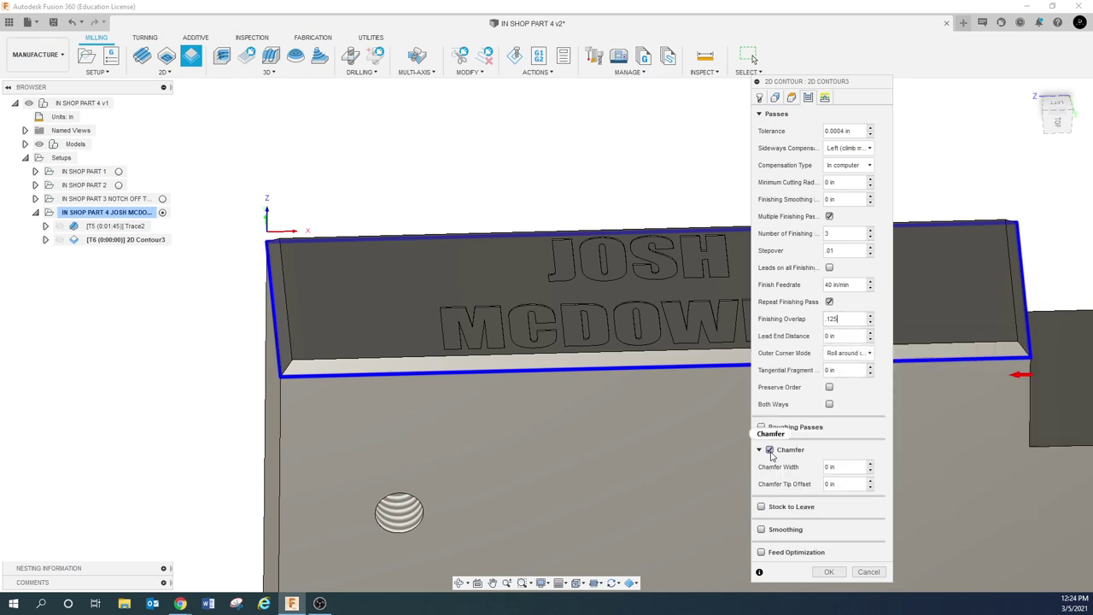
# Enter 0.0001 in for chamfer width and 0.05 in for chamfer tip offset
pyautogui.click(848, 469)
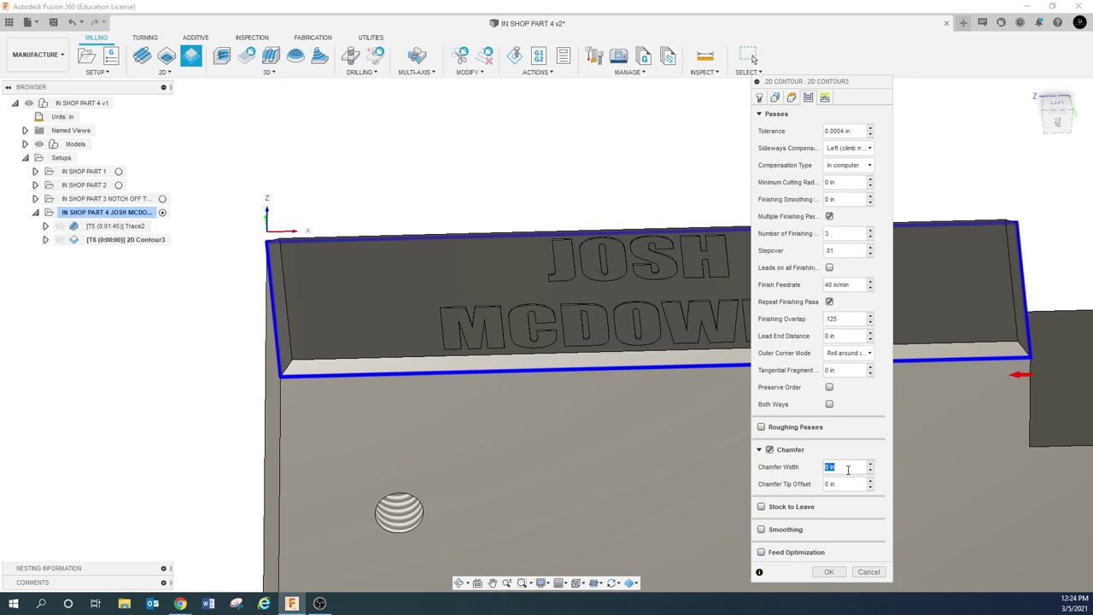
pyautogui.write('.05')
pyautogui.press('BackSpace')
pyautogui.press('BackSpace')
pyautogui.press('BackSpace')
pyautogui.write('.00')
pyautogui.moveTo(848, 468)
pyautogui.doubleClick(848, 485)
pyautogui.tripleClick(848, 485)
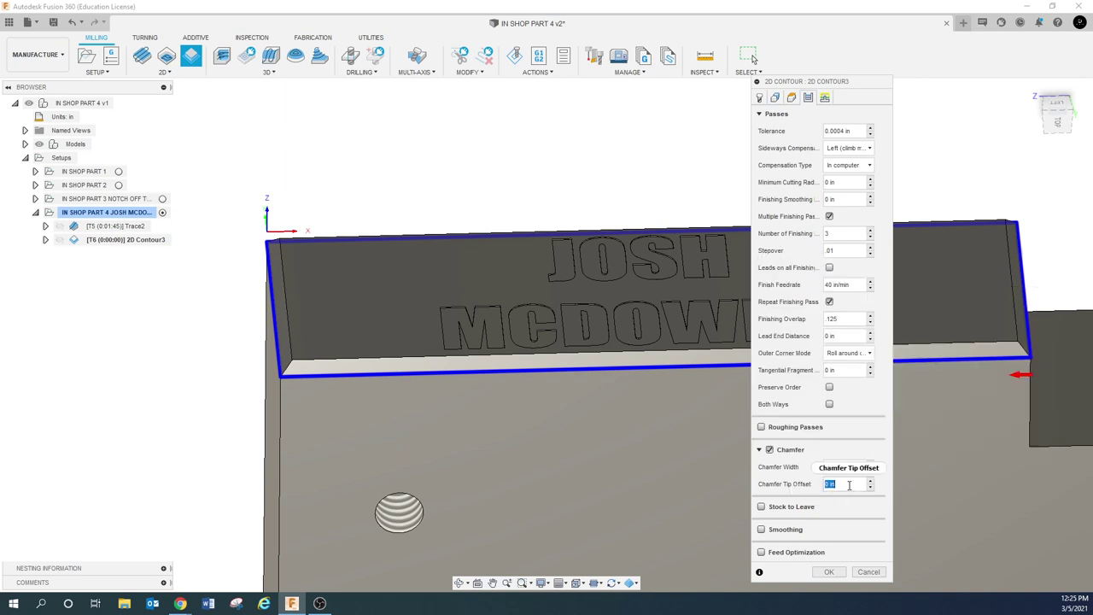
pyautogui.moveTo(848, 485)
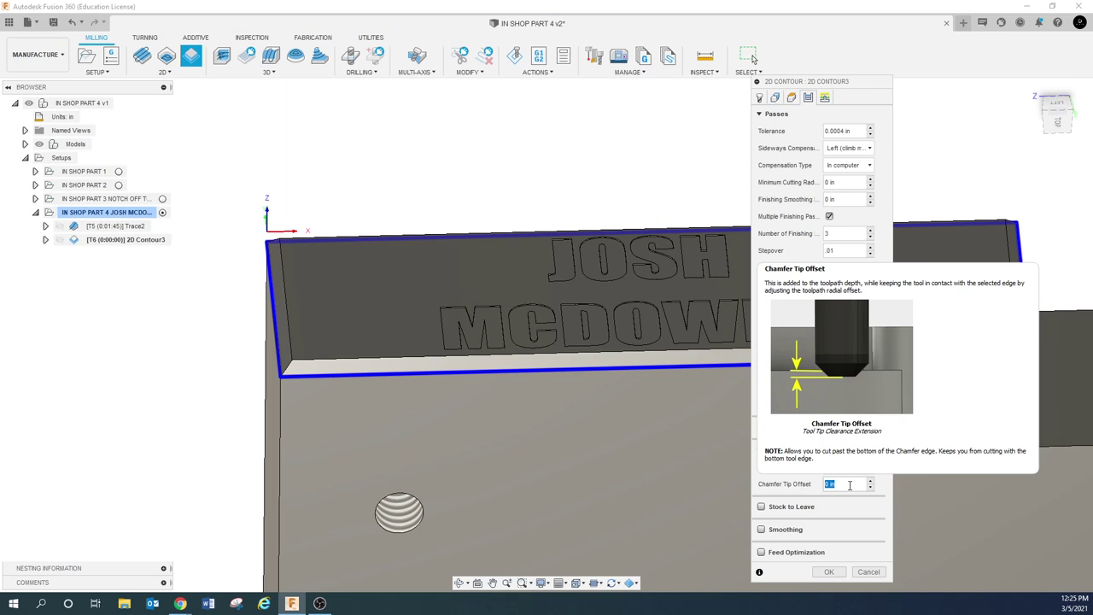
pyautogui.write('.05')
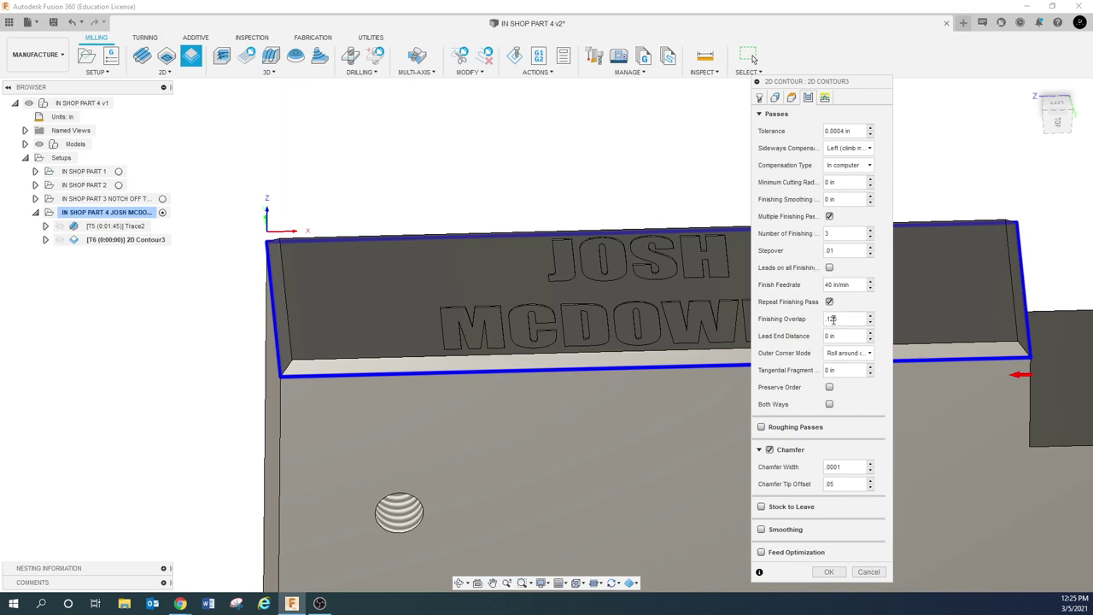
# Set an entry position on the part's edge in Linking and accept to generate 2D Contour3
pyautogui.click(824, 97)
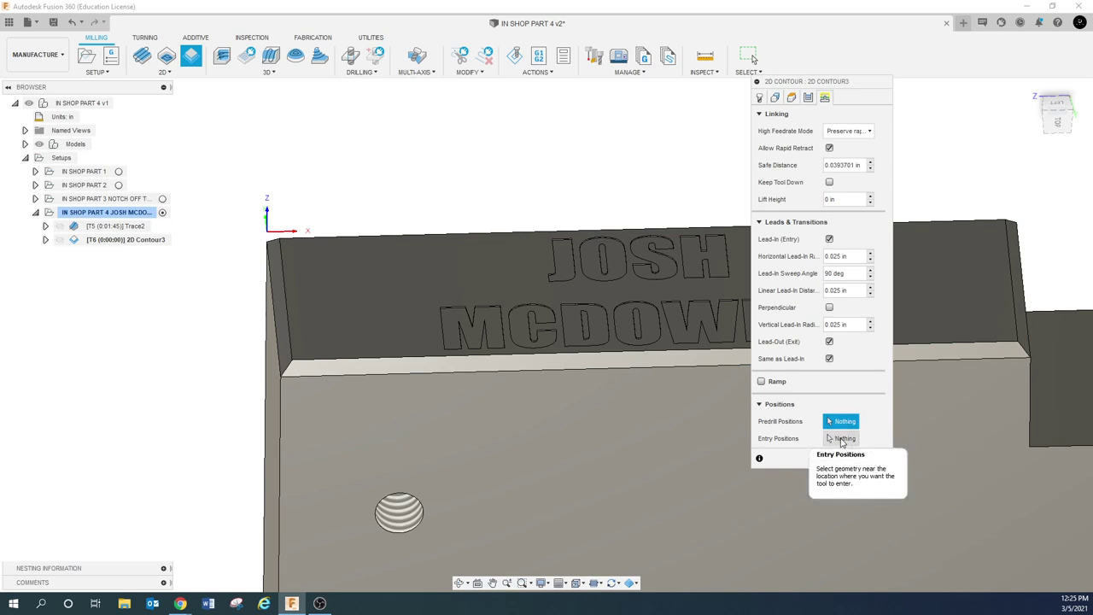
pyautogui.click(841, 439)
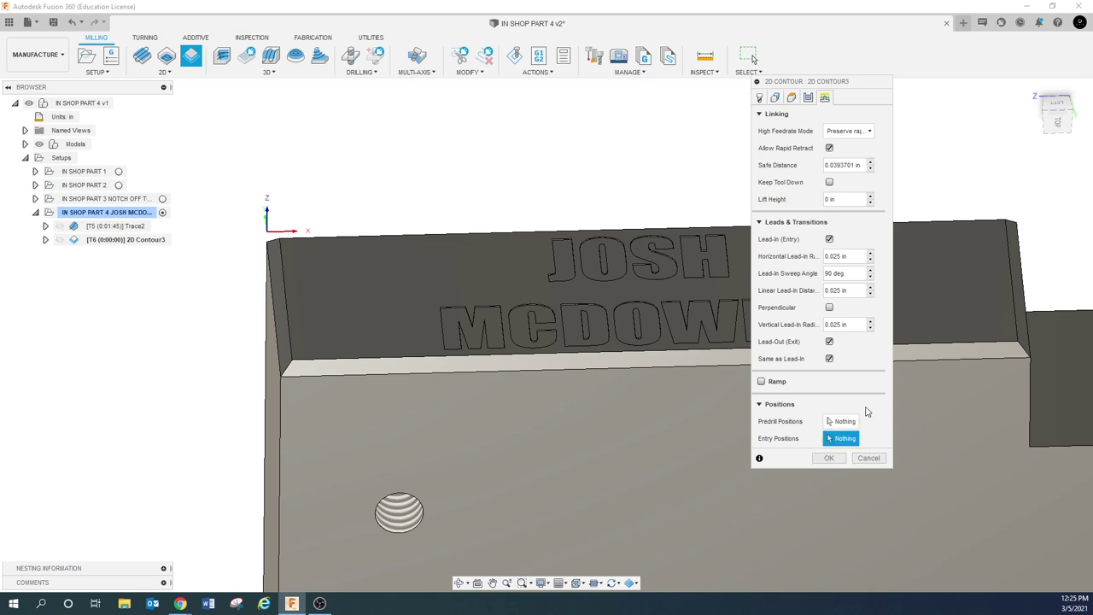
pyautogui.keyDown('shift'); pyautogui.moveTo(959, 304); pyautogui.dragTo(932, 312, button='middle'); pyautogui.keyUp('shift')
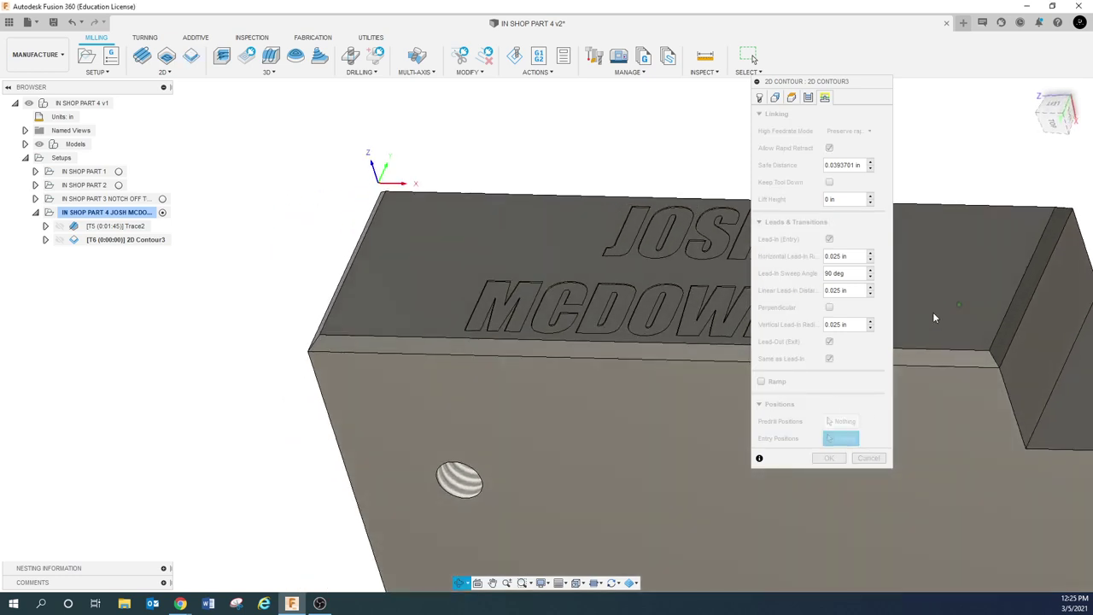
pyautogui.click(1035, 292)
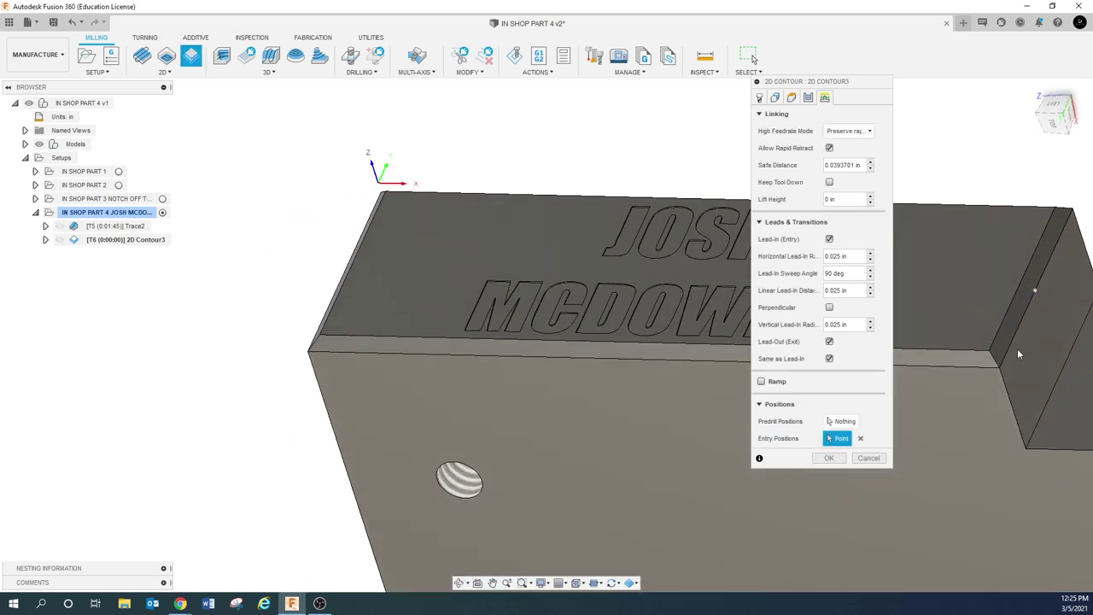
pyautogui.scroll(-3, 1020, 414)
pyautogui.keyDown('shift'); pyautogui.moveTo(987, 428); pyautogui.dragTo(904, 442, button='middle'); pyautogui.keyUp('shift')
pyautogui.click(829, 458)
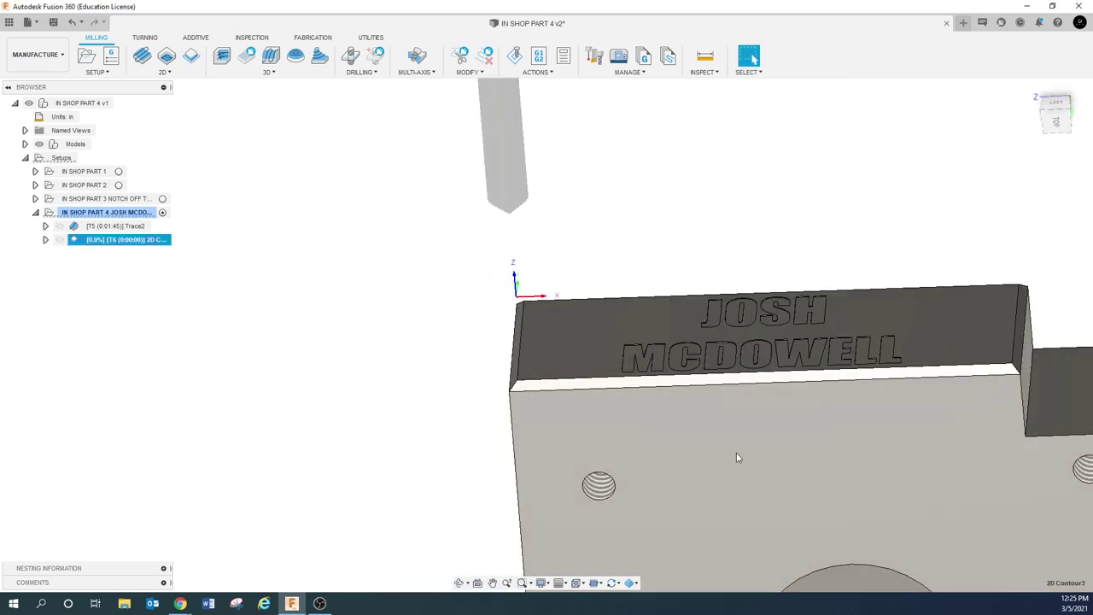
# Orbit to view the toolpath, then reopen 2D Contour3 for editing
pyautogui.scroll(5, 846, 412)
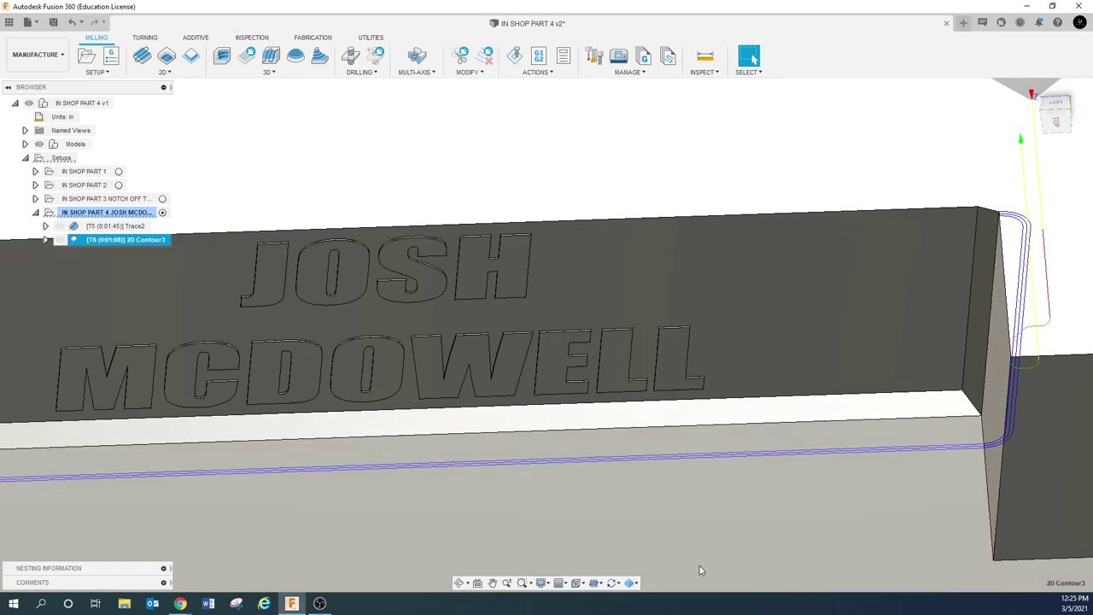
pyautogui.keyDown('shift'); pyautogui.moveTo(547, 478); pyautogui.dragTo(478, 273, button='middle'); pyautogui.keyUp('shift')
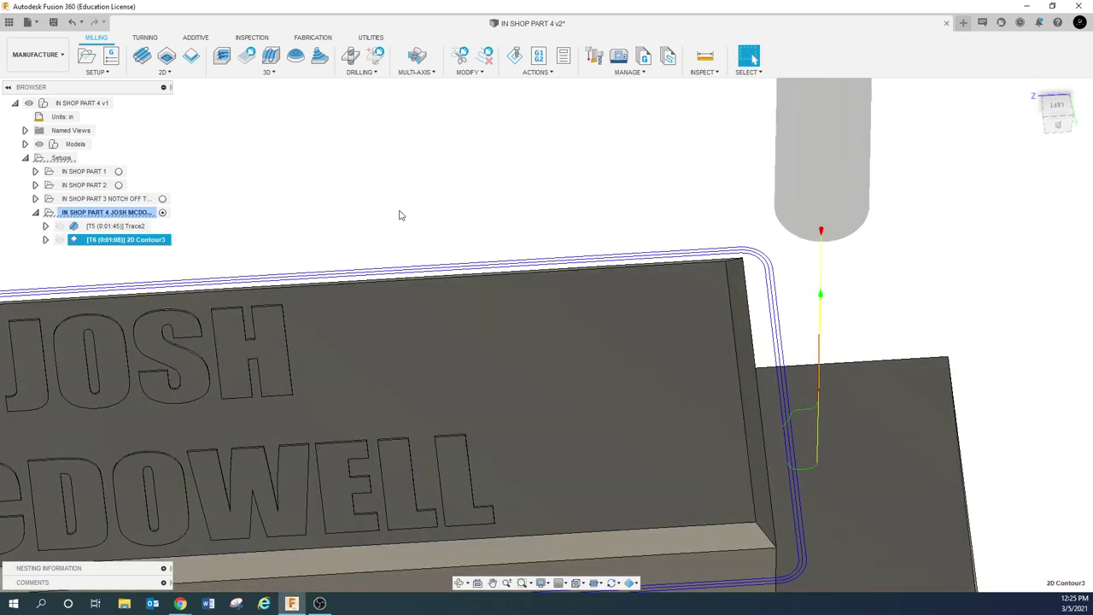
pyautogui.press('Escape')
pyautogui.click(94, 241)
pyautogui.rightClick(94, 241)
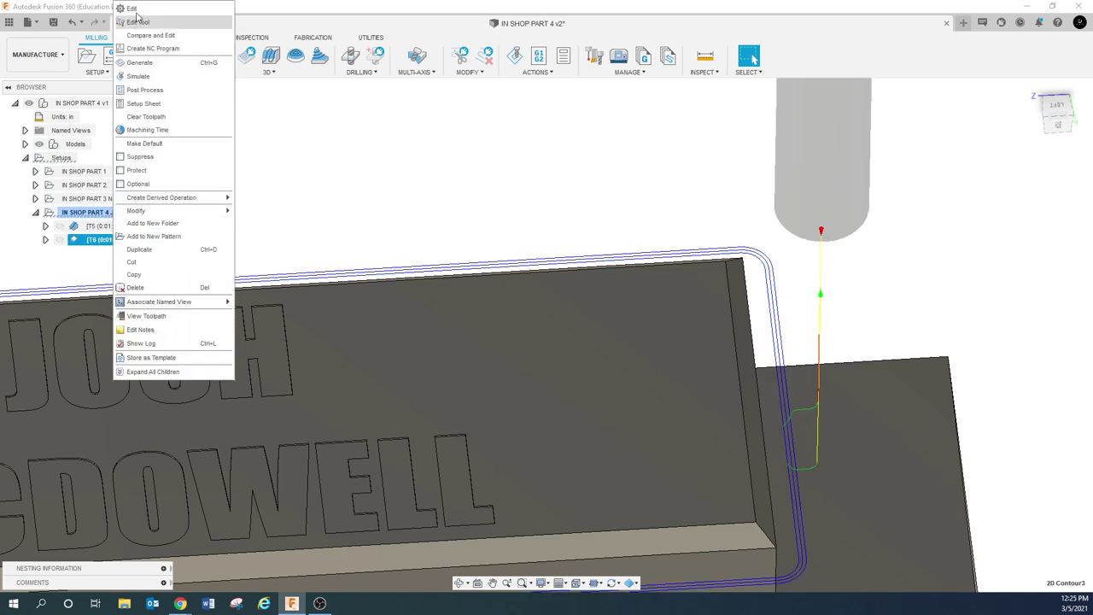
pyautogui.click(143, 12)
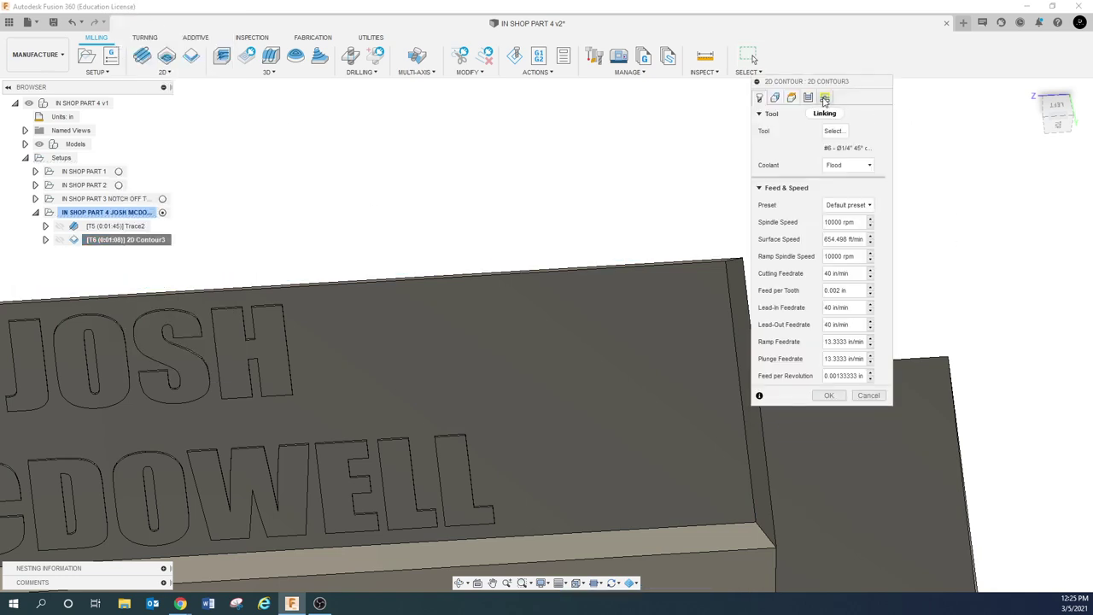
# Replace the entry point with one on the part's bottom edge and regenerate the toolpath
pyautogui.click(825, 98)
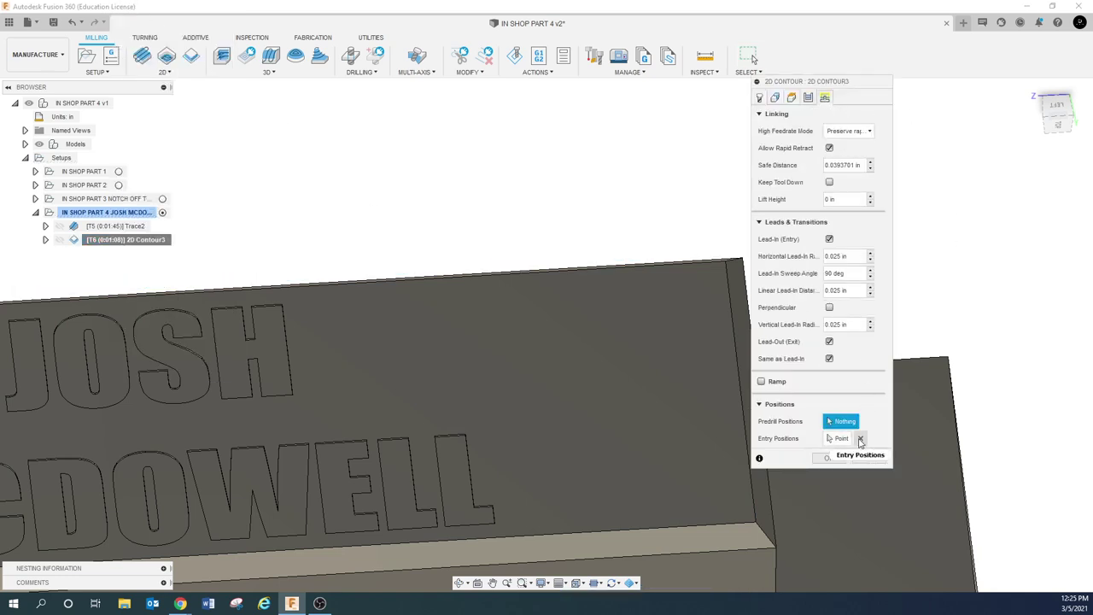
pyautogui.click(860, 438)
pyautogui.click(736, 548)
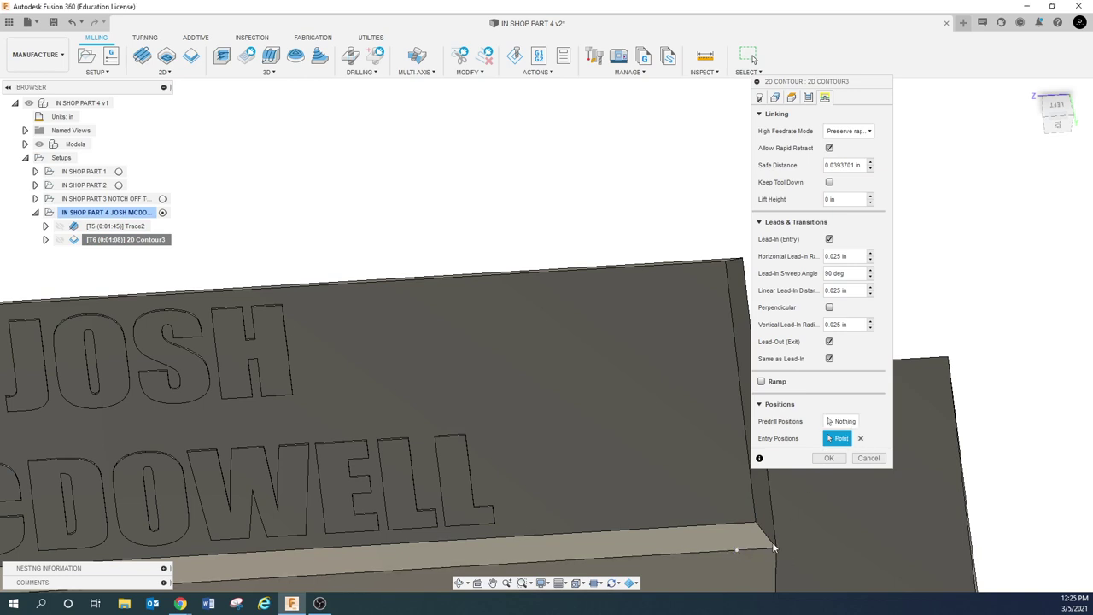
pyautogui.click(828, 458)
pyautogui.scroll(-4, 705, 474)
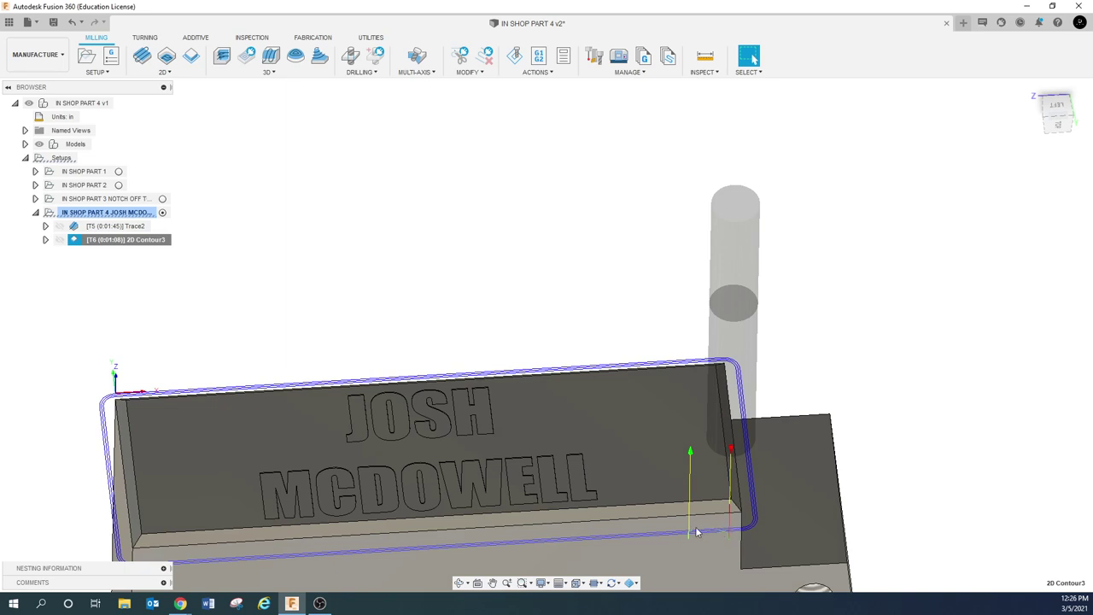
pyautogui.rightClick(160, 243)
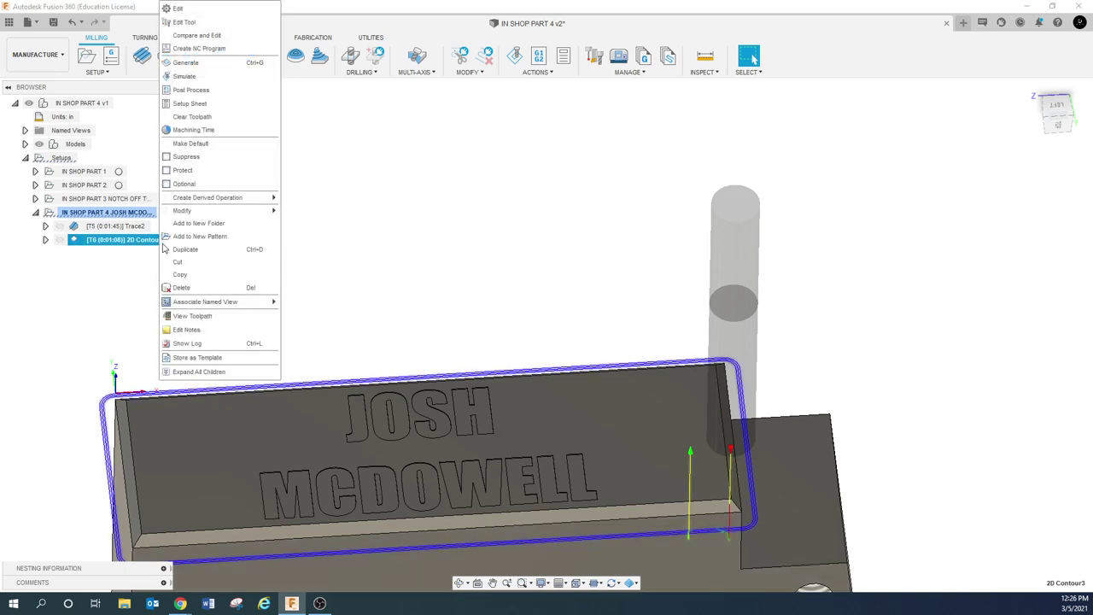
# Change the finishing overlap to 0 and regenerate the 2D Contour3 toolpath
pyautogui.click(178, 9)
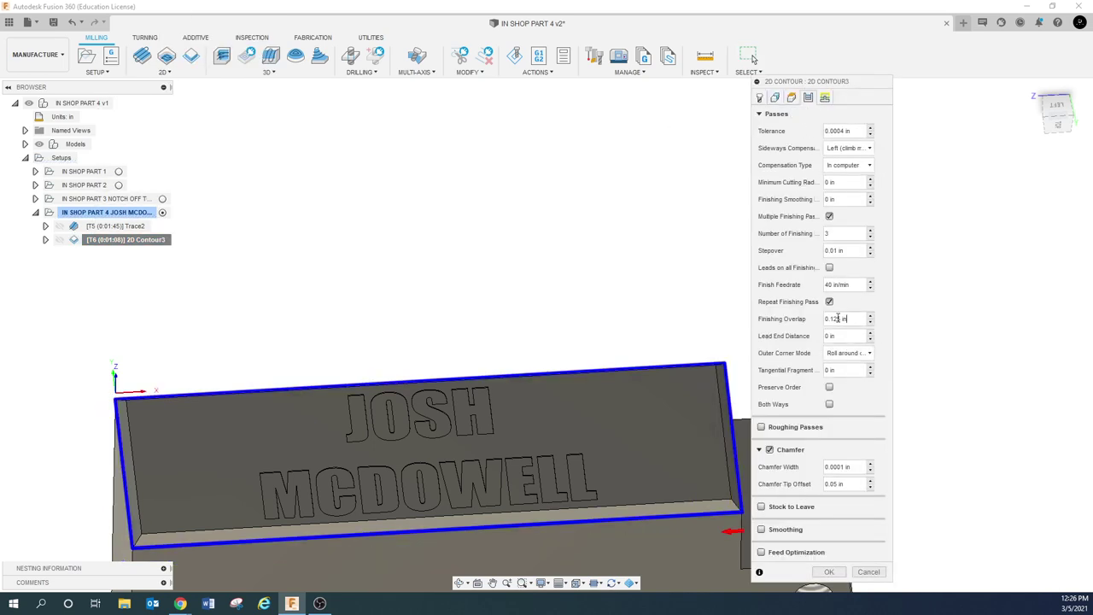
pyautogui.moveTo(849, 318); pyautogui.dragTo(823, 321)
pyautogui.write('0')
pyautogui.click(828, 571)
# Pan to reveal more of the part, then reopen 2D Contour3 for editing
pyautogui.scroll(10, 706, 525)
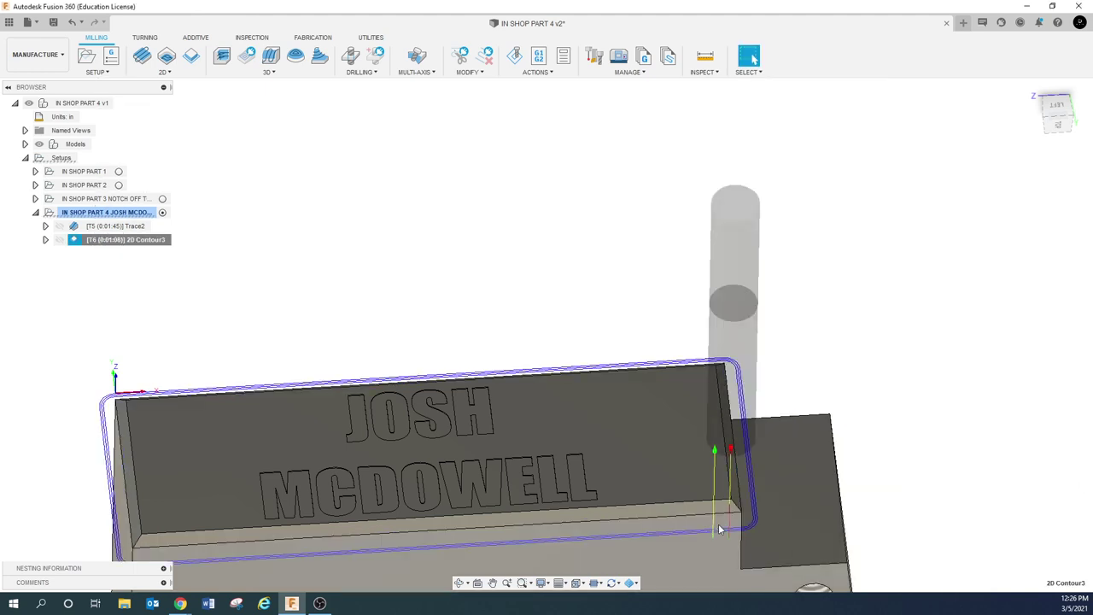
pyautogui.scroll(5, 712, 529)
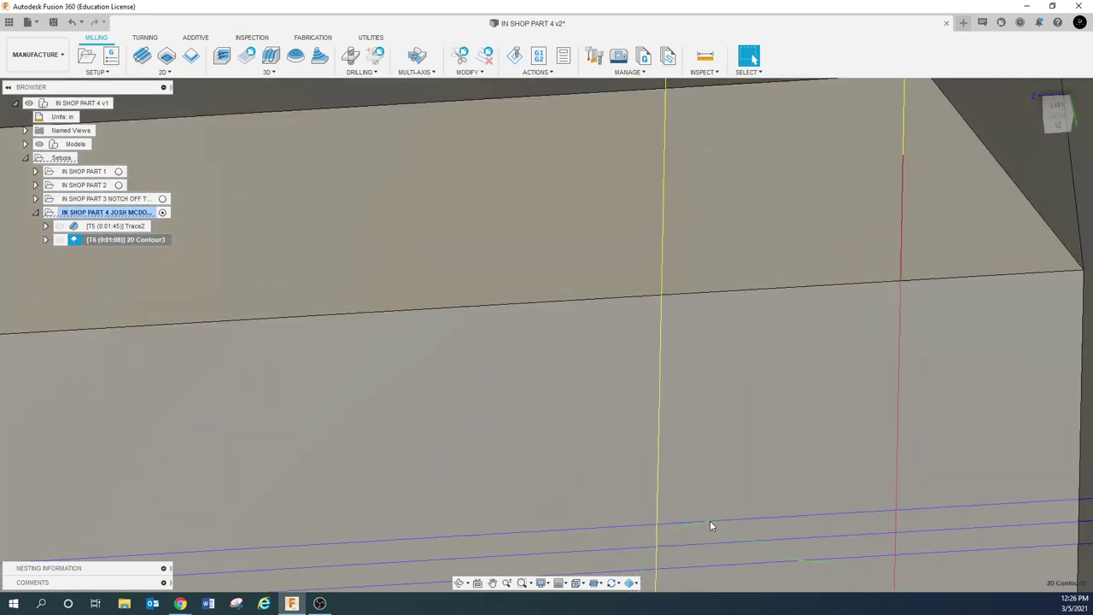
pyautogui.scroll(-5, 709, 520)
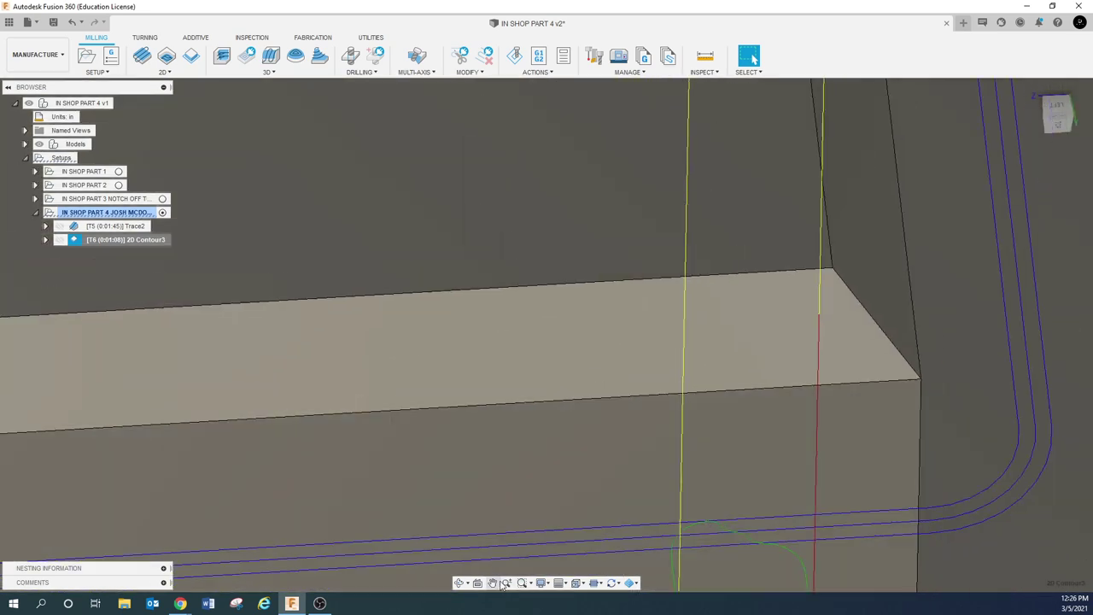
pyautogui.click(492, 582)
pyautogui.moveTo(939, 401); pyautogui.dragTo(599, 416)
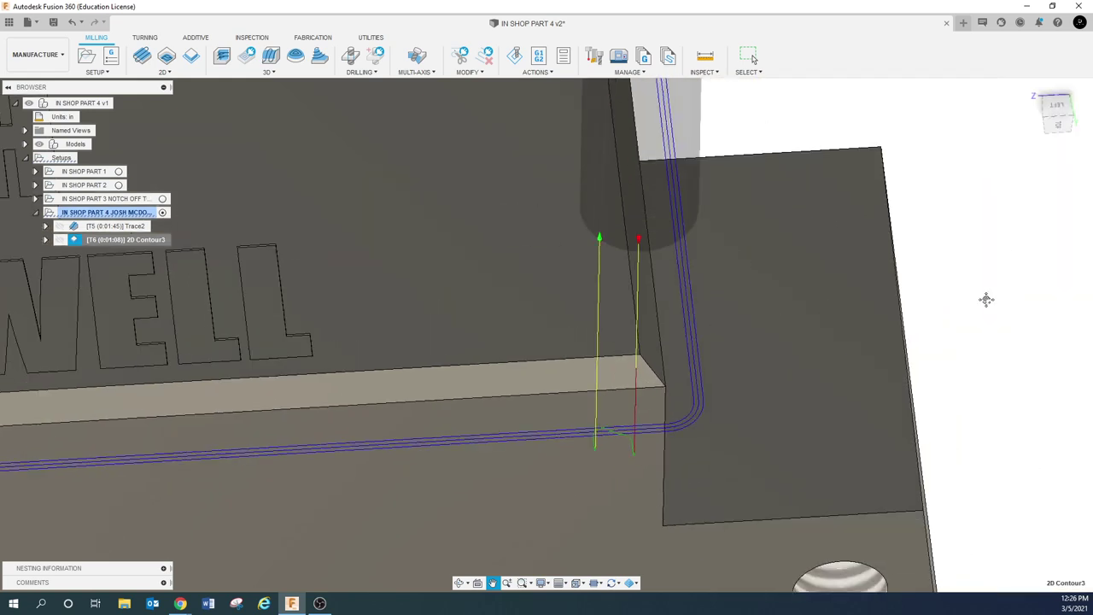
pyautogui.press('Escape')
pyautogui.rightClick(141, 241)
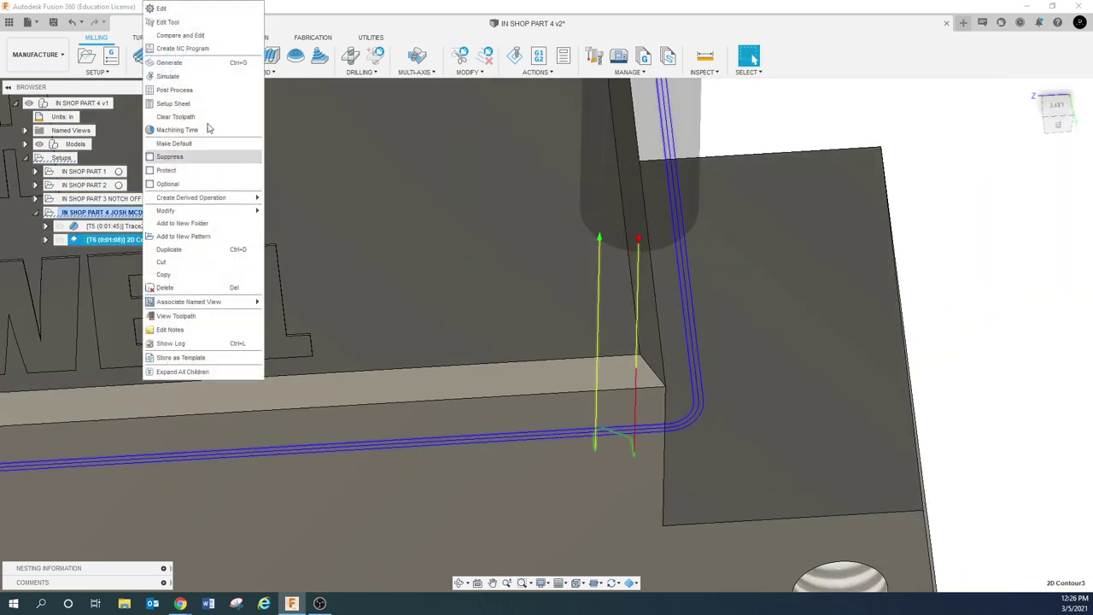
pyautogui.click(205, 8)
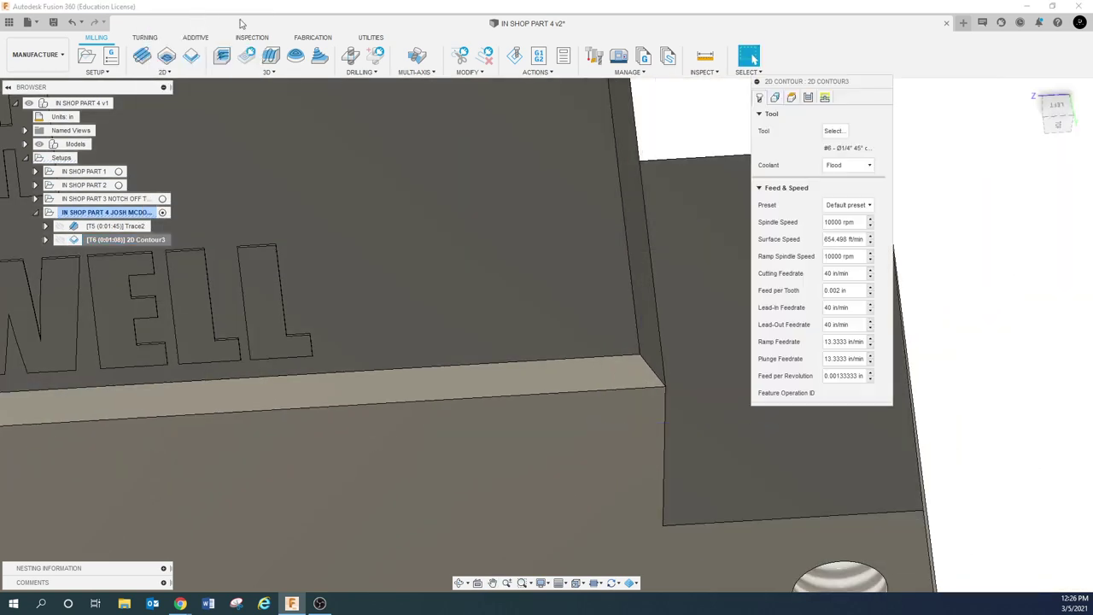
# Restore finishing overlap to 0.125 and re-pick the entry point on the wall edge
pyautogui.click(810, 98)
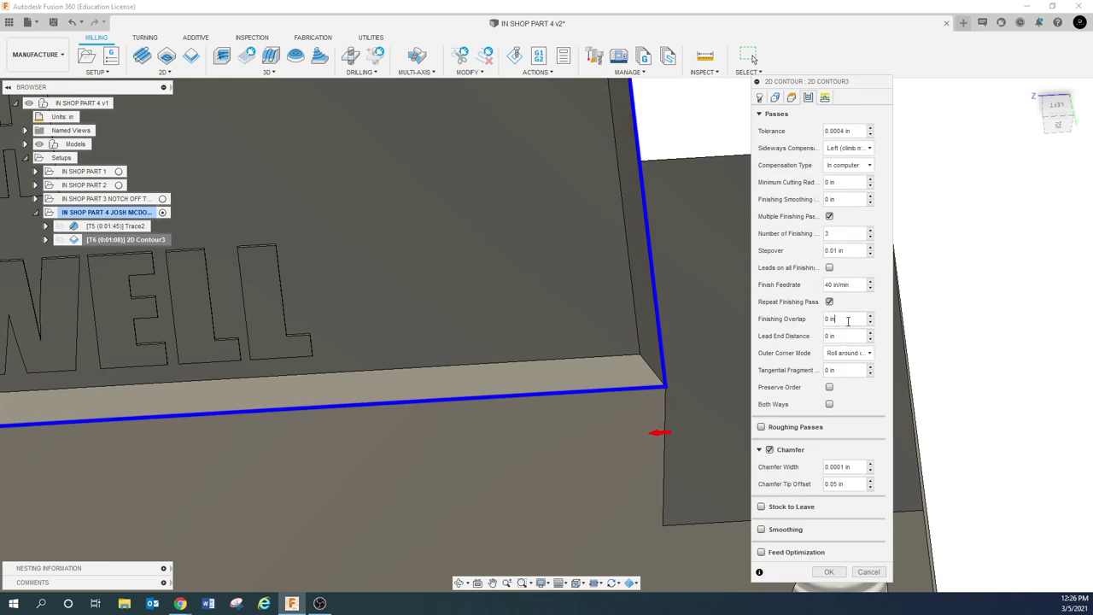
pyautogui.tripleClick(847, 320)
pyautogui.write('.125')
pyautogui.click(825, 98)
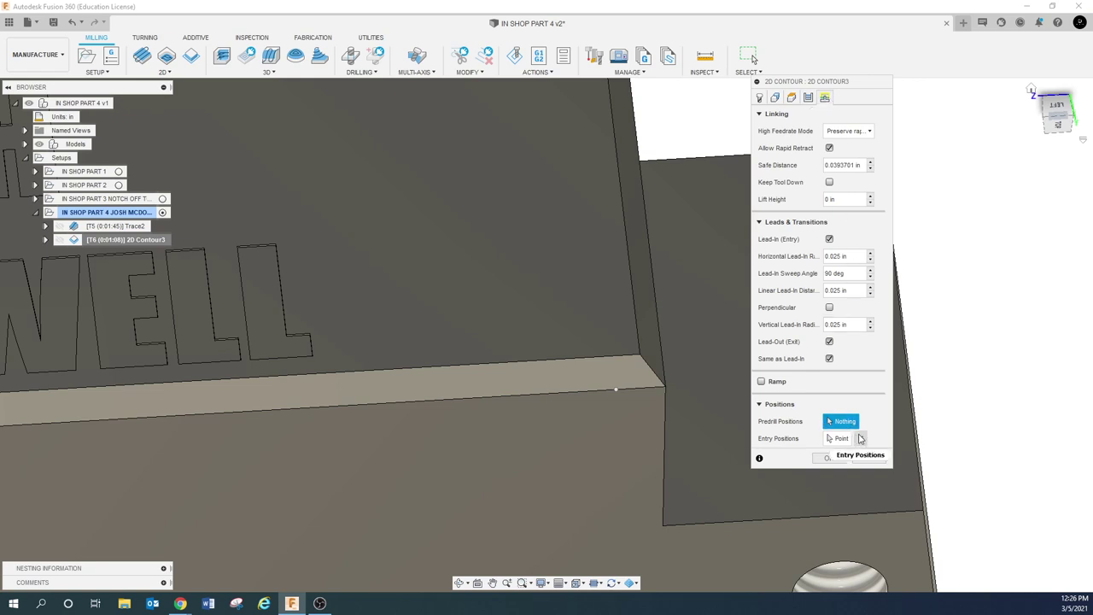
pyautogui.click(859, 438)
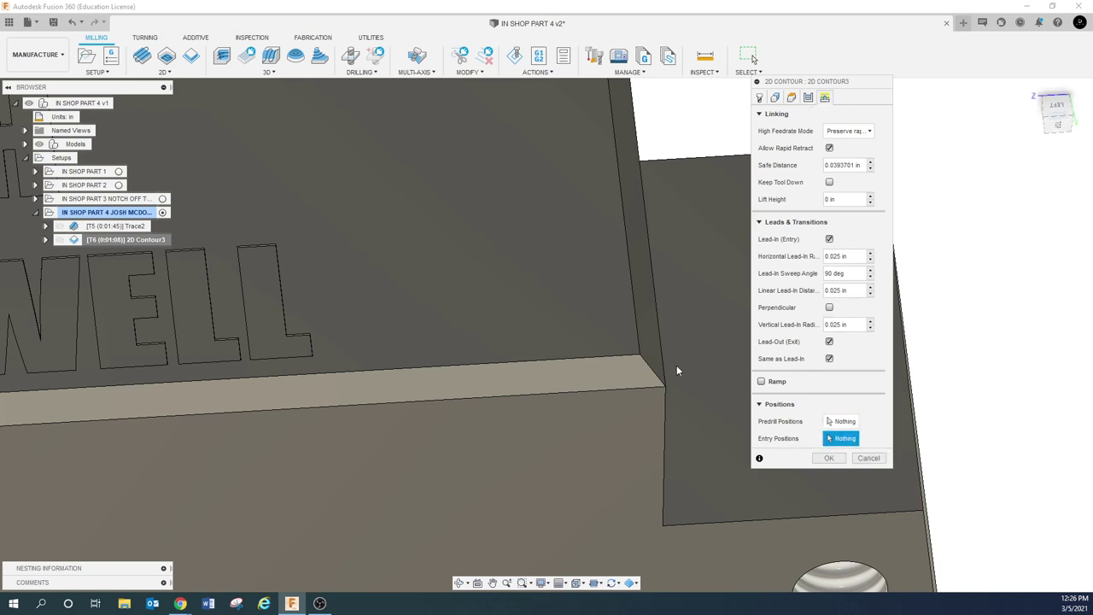
pyautogui.keyDown('shift'); pyautogui.moveTo(677, 371); pyautogui.dragTo(593, 218, button='middle'); pyautogui.keyUp('shift')
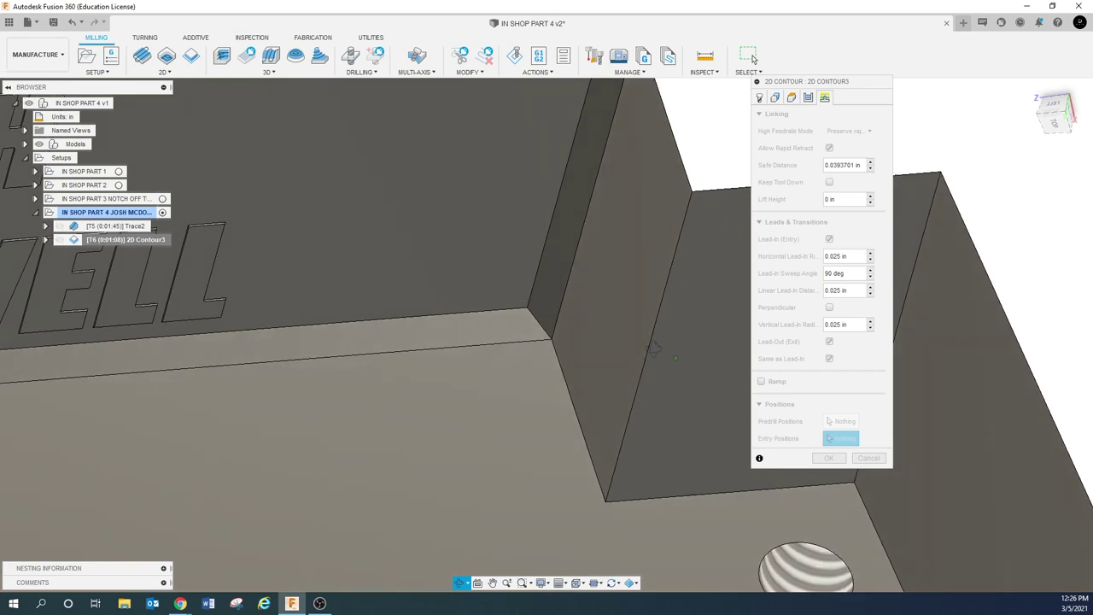
pyautogui.click(594, 185)
pyautogui.scroll(-5, 680, 318)
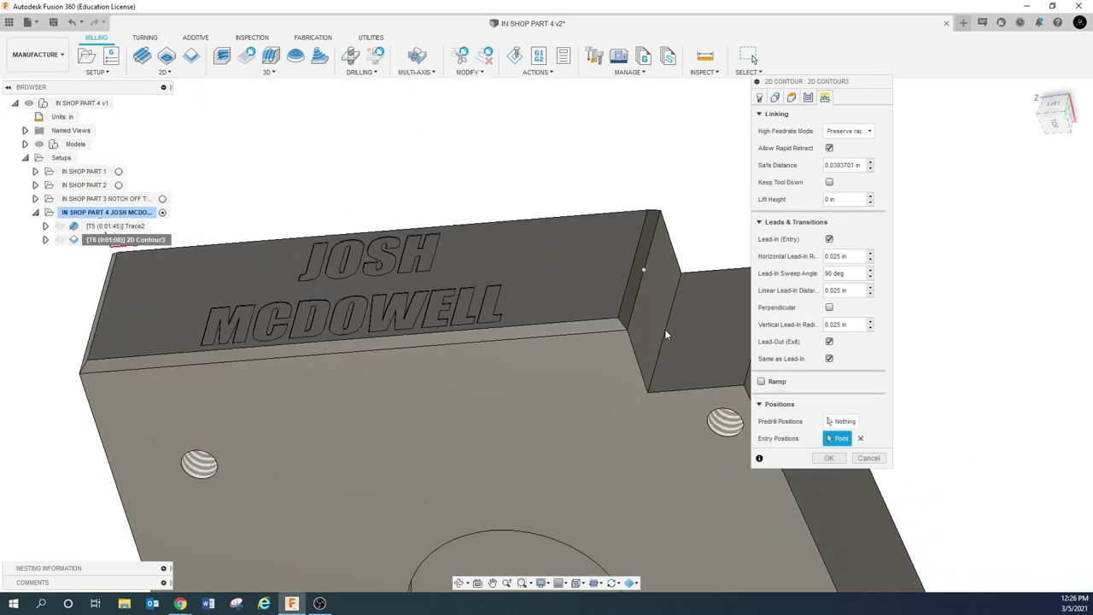
pyautogui.keyDown('shift'); pyautogui.moveTo(666, 335); pyautogui.dragTo(663, 310, button='middle'); pyautogui.keyUp('shift')
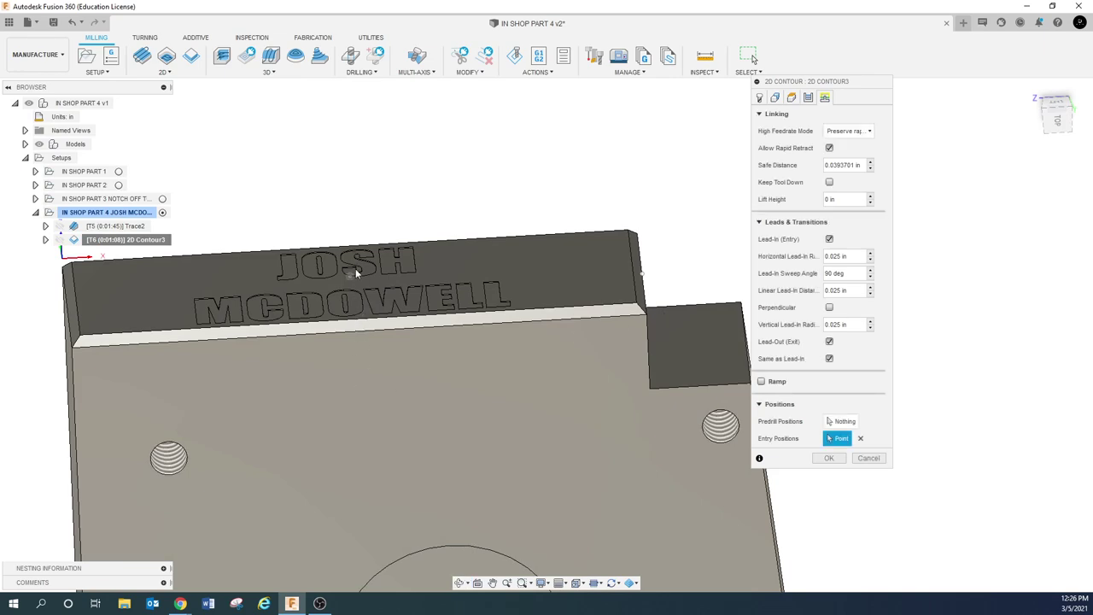
pyautogui.keyDown('shift'); pyautogui.moveTo(357, 271); pyautogui.dragTo(419, 281, button='middle'); pyautogui.keyUp('shift')
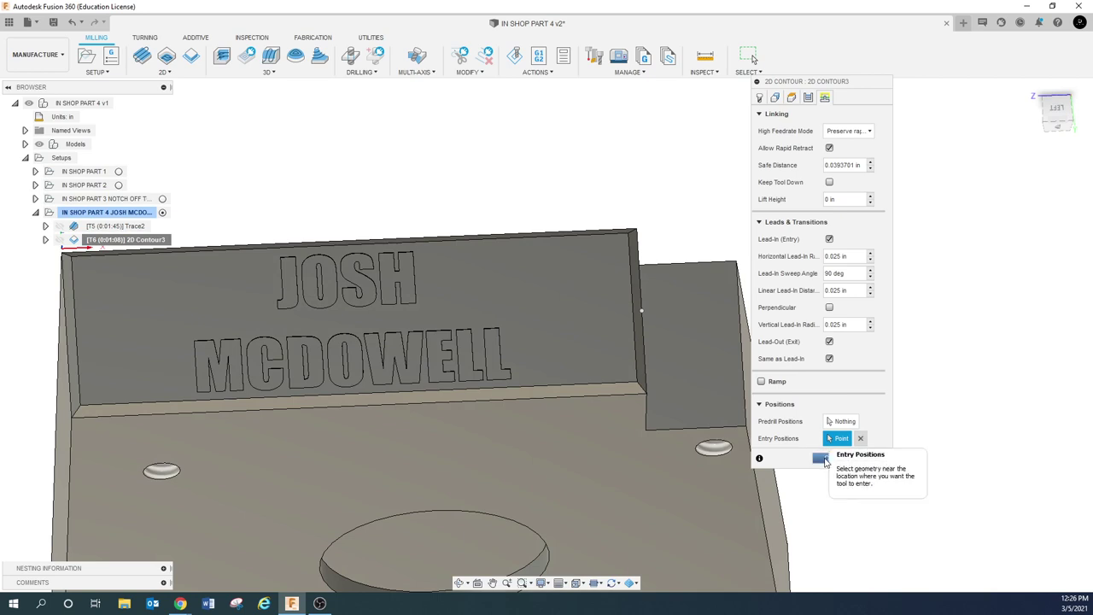
# Regenerate the toolpath, then reopen 2D Contour3, recheck passes, and regenerate again
pyautogui.click(808, 97)
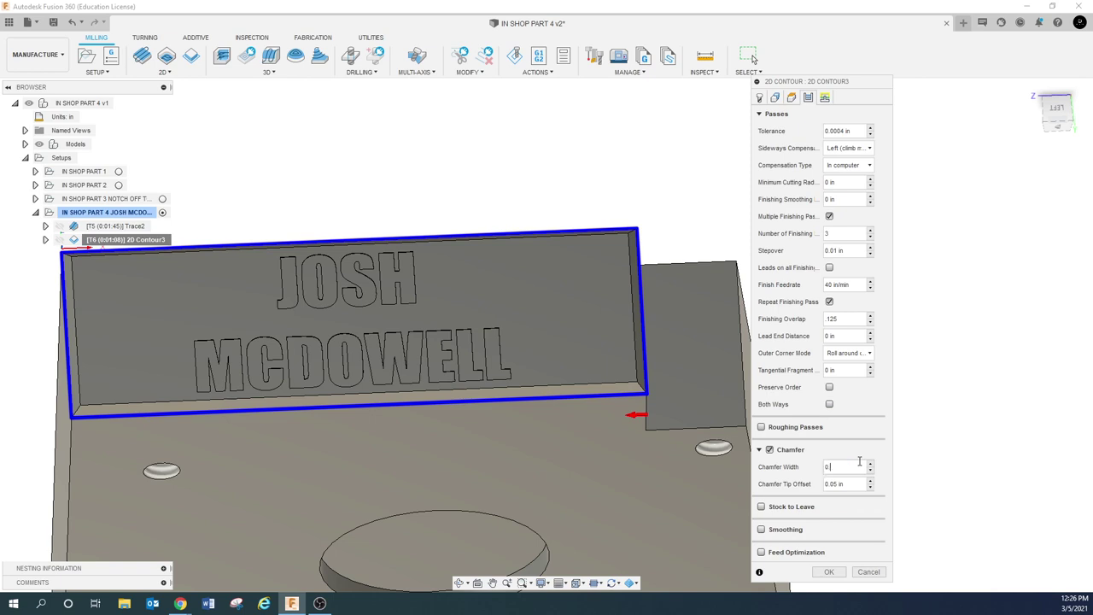
pyautogui.click(828, 571)
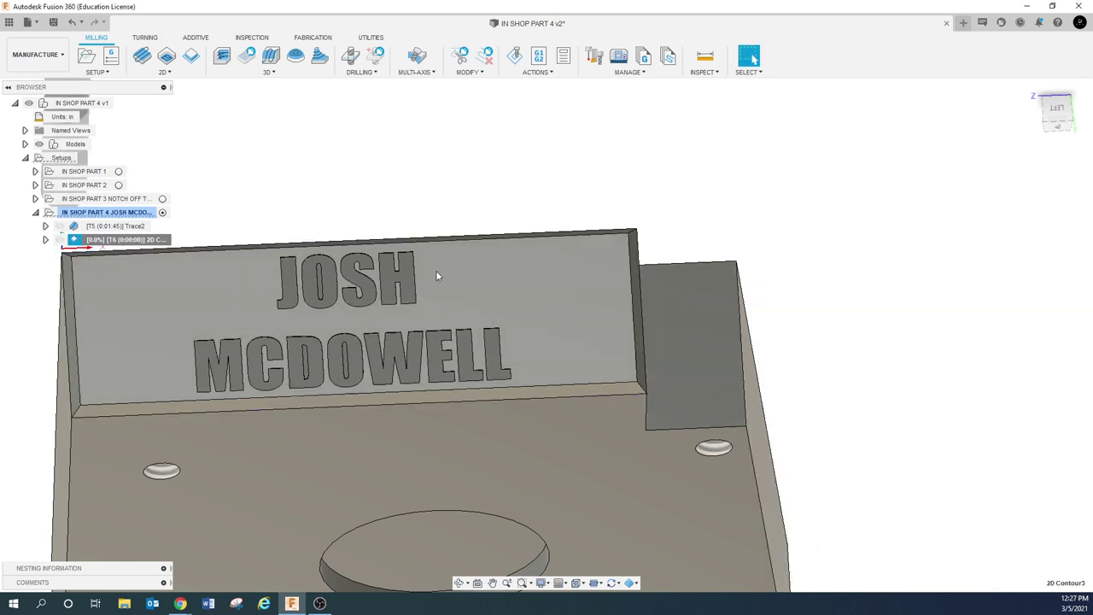
pyautogui.click(296, 176)
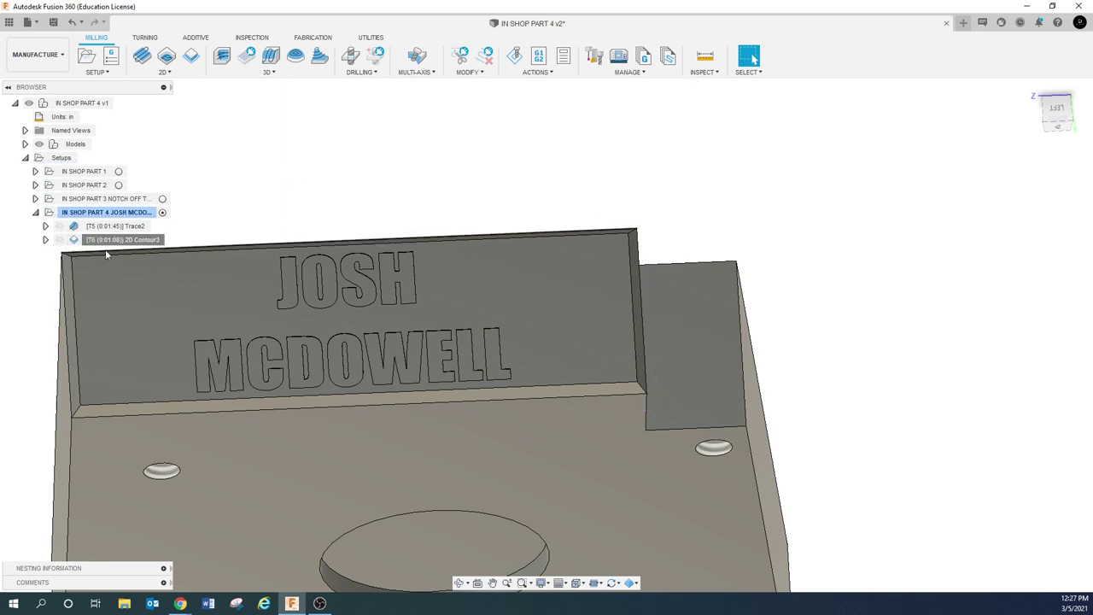
pyautogui.rightClick(118, 240)
pyautogui.click(162, 8)
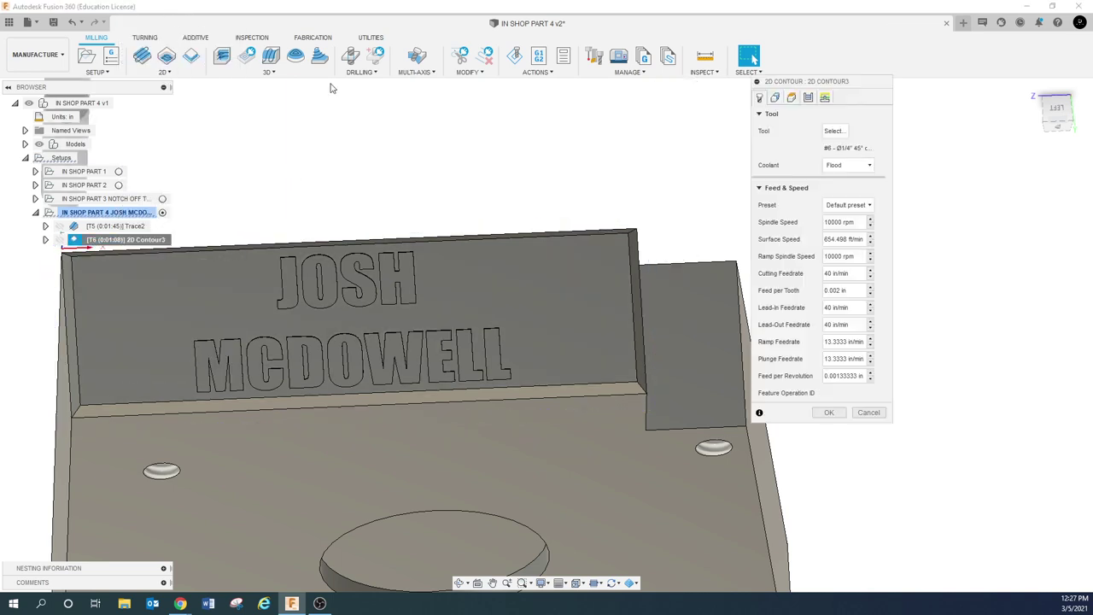
pyautogui.click(807, 96)
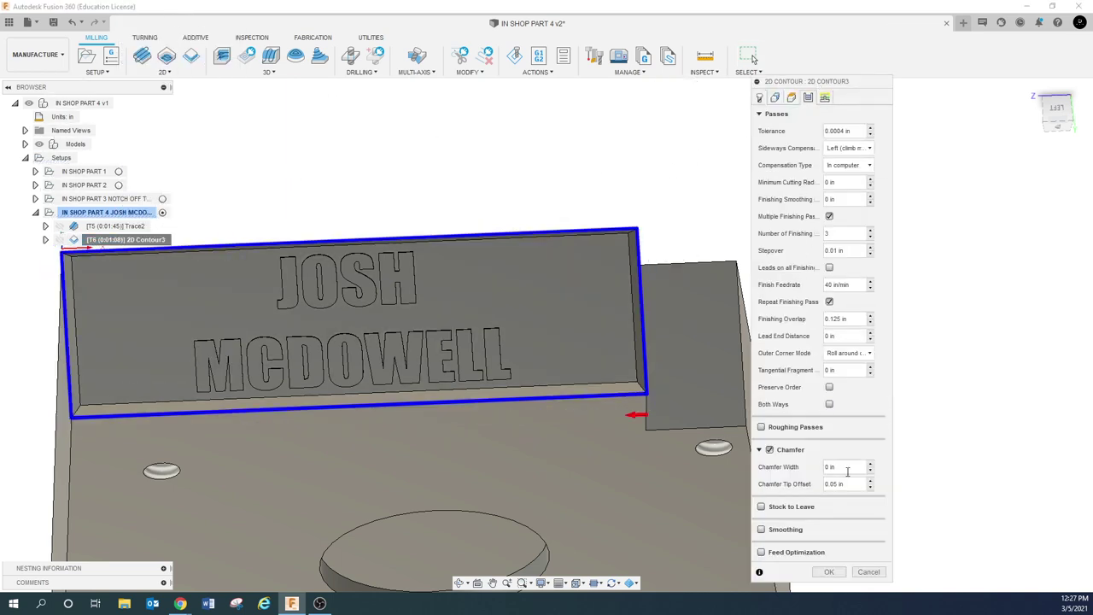
pyautogui.click(826, 571)
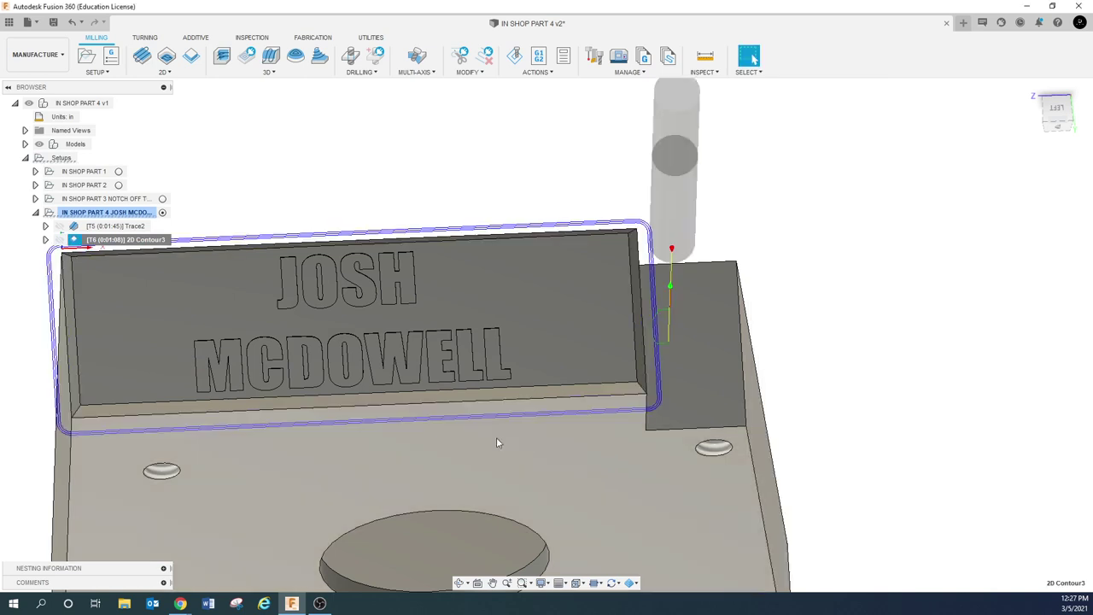
# Simulate the nameplate setup at increased speed, pausing and resuming to watch the cuts
pyautogui.click(85, 212)
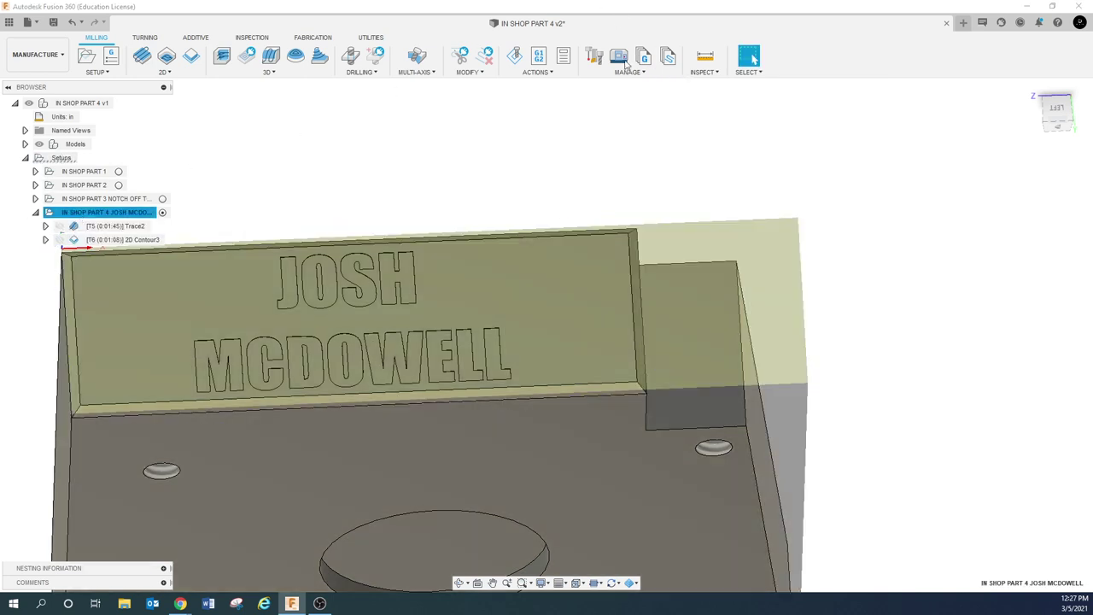
pyautogui.click(517, 56)
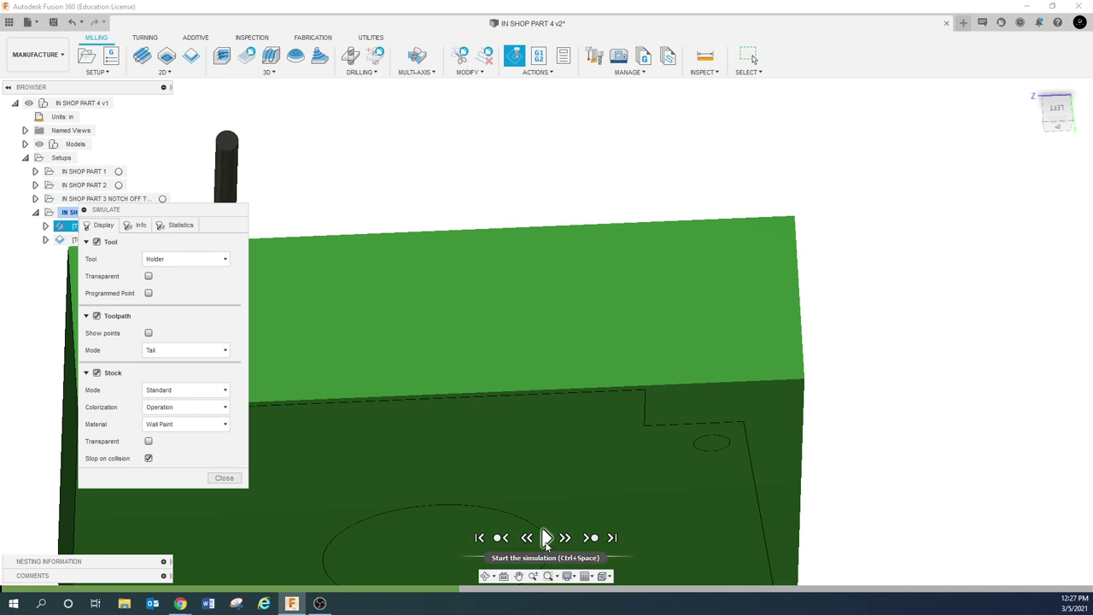
pyautogui.click(546, 537)
pyautogui.click(517, 576)
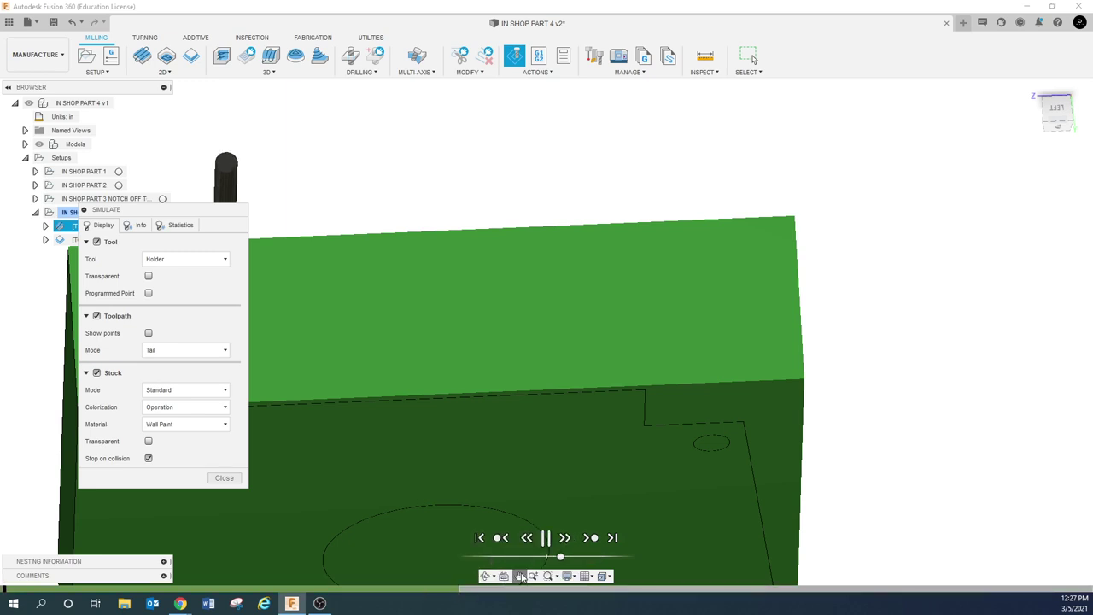
pyautogui.moveTo(360, 209); pyautogui.dragTo(636, 231)
pyautogui.press('Escape')
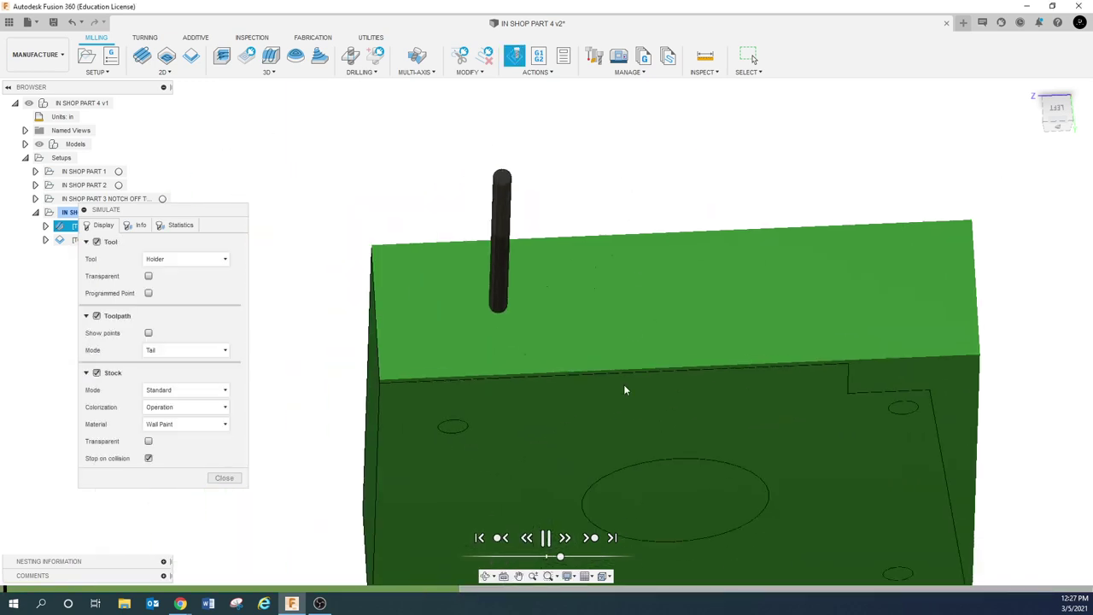
pyautogui.click(595, 556)
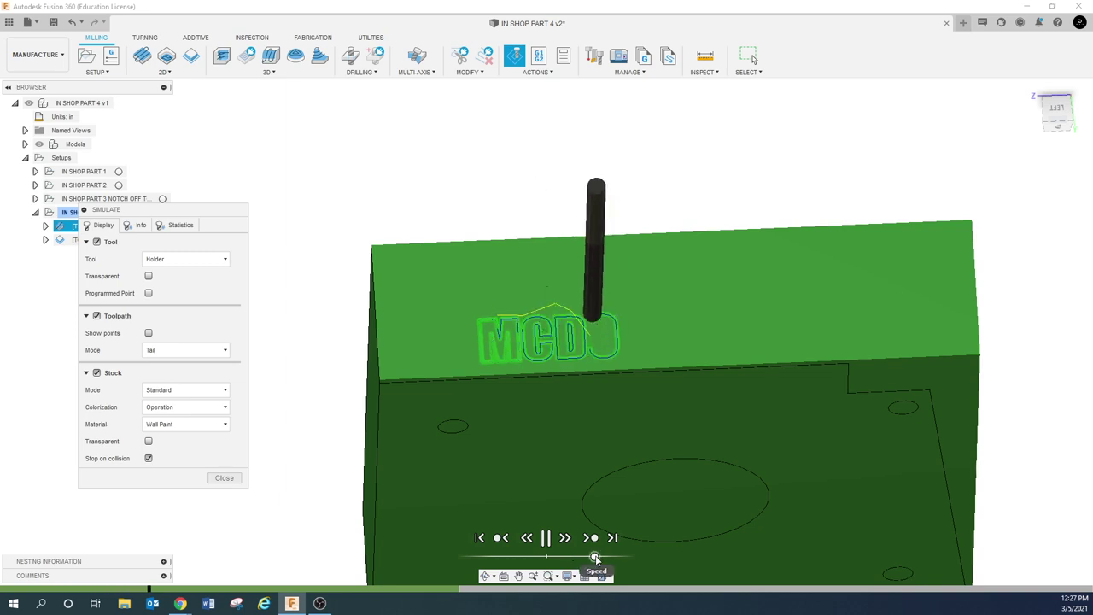
pyautogui.click(547, 538)
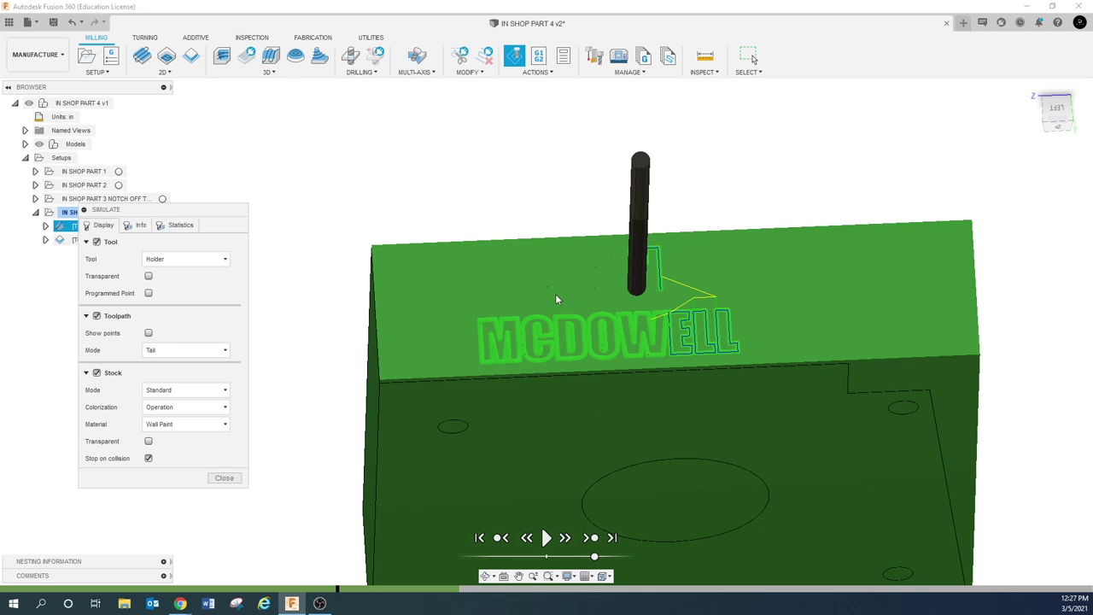
pyautogui.click(548, 537)
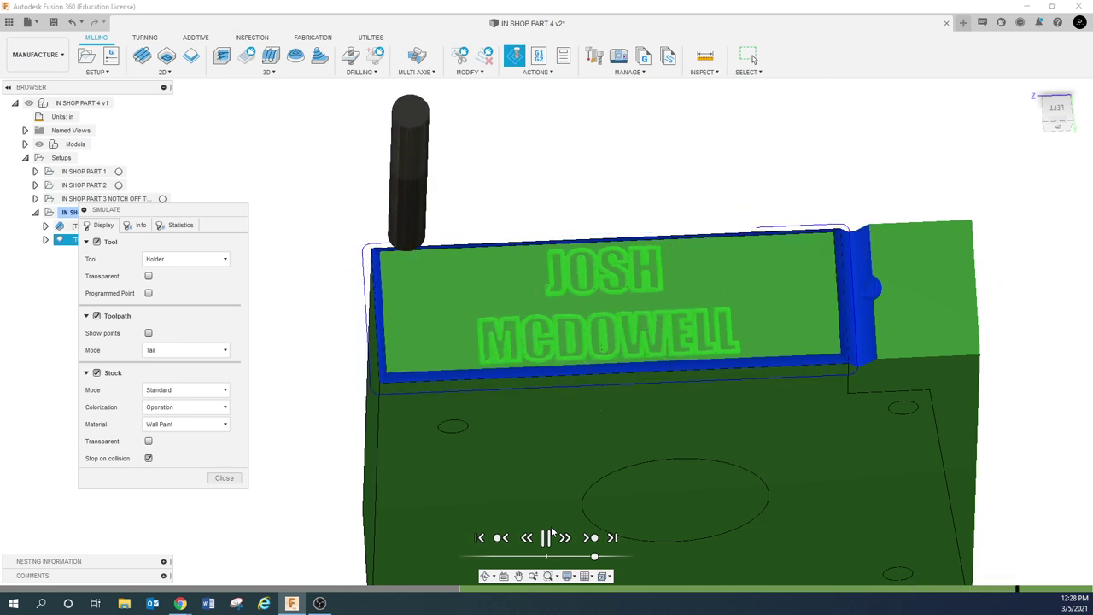
# Pause at the contour pocket, inspect the part and machining statistics, then close the simulation
pyautogui.click(552, 532)
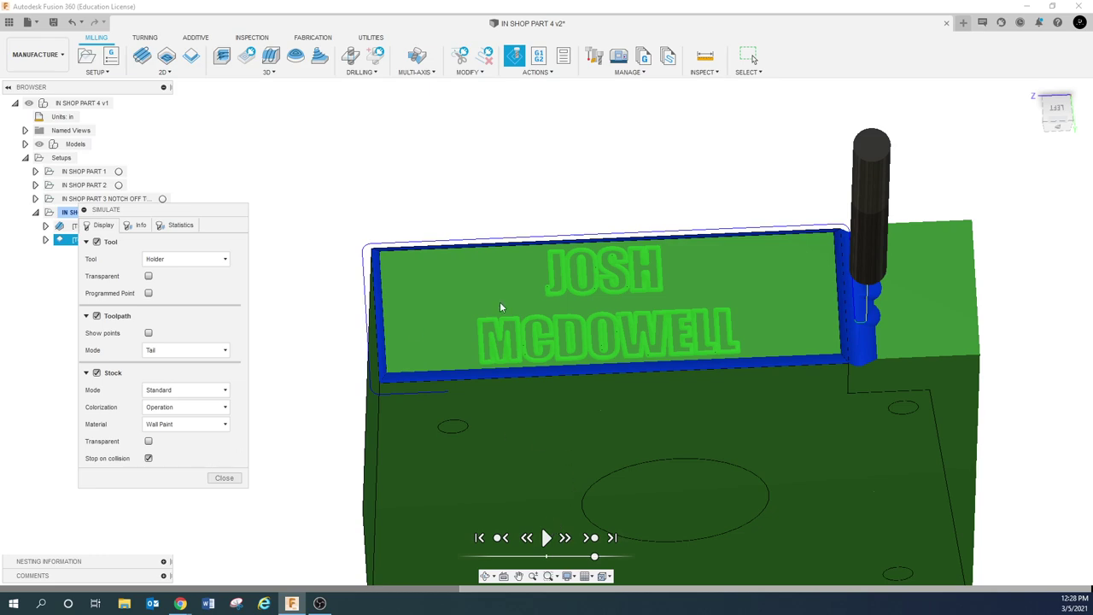
pyautogui.keyDown('shift'); pyautogui.moveTo(812, 336); pyautogui.dragTo(874, 312, button='middle'); pyautogui.keyUp('shift')
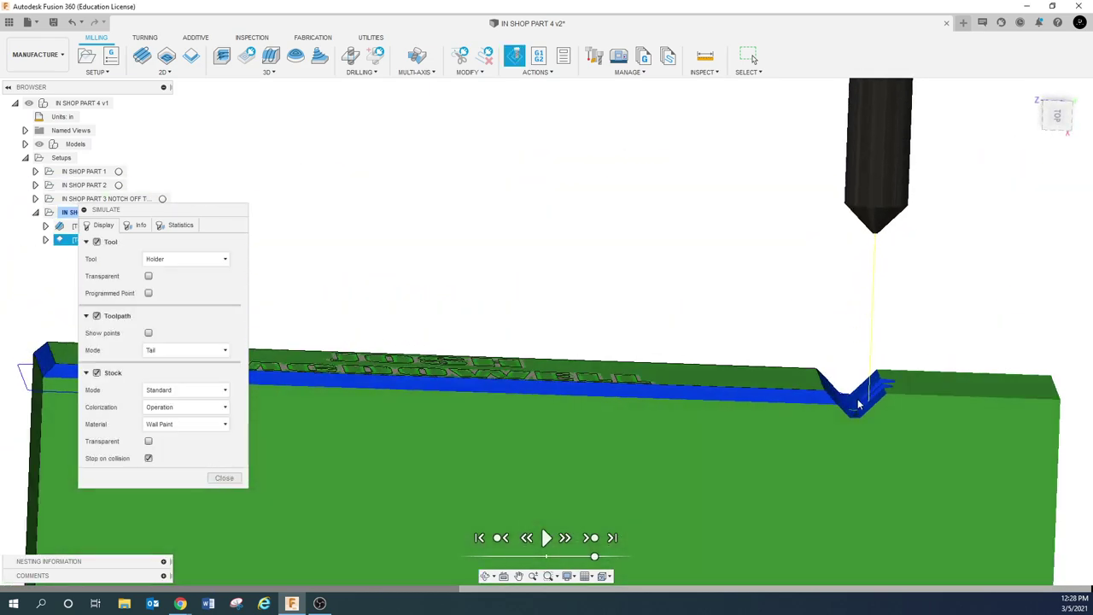
pyautogui.scroll(5, 842, 426)
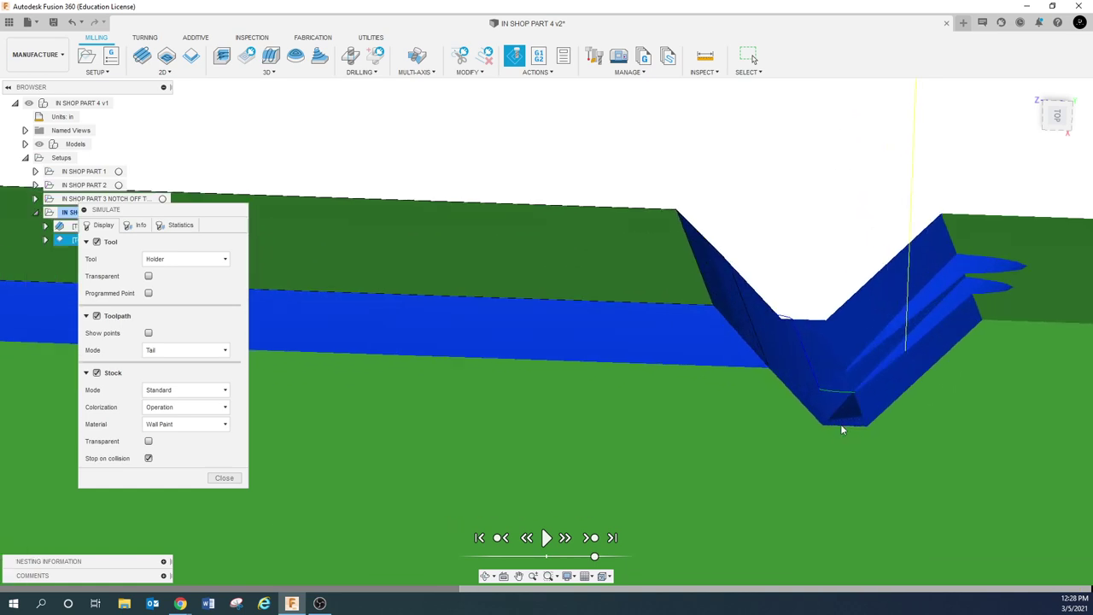
pyautogui.scroll(-4, 857, 412)
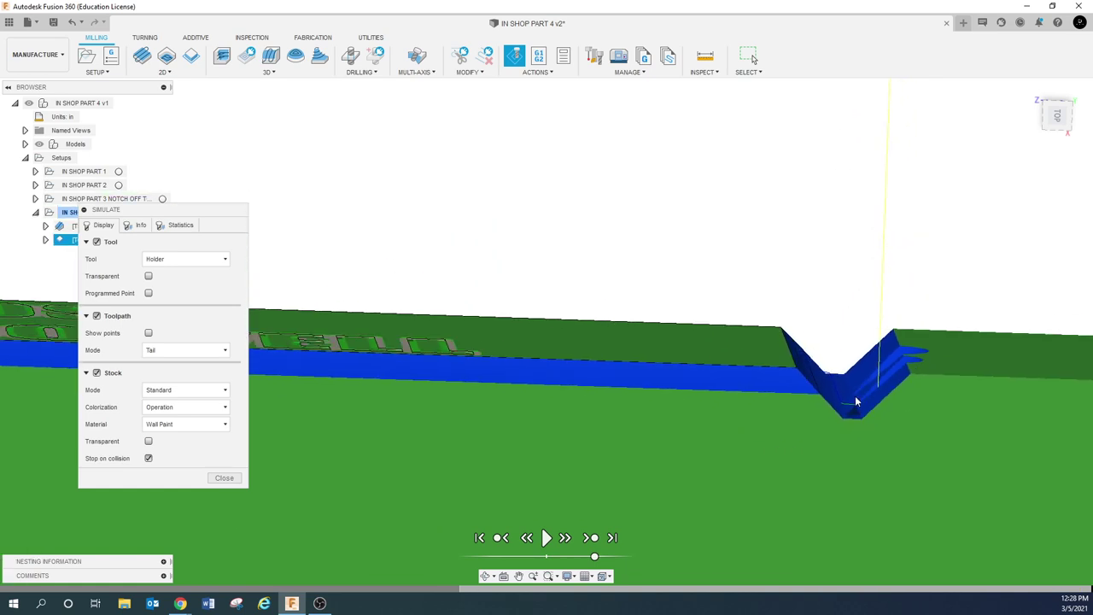
pyautogui.keyDown('shift'); pyautogui.moveTo(857, 412); pyautogui.dragTo(728, 397, button='middle'); pyautogui.keyUp('shift')
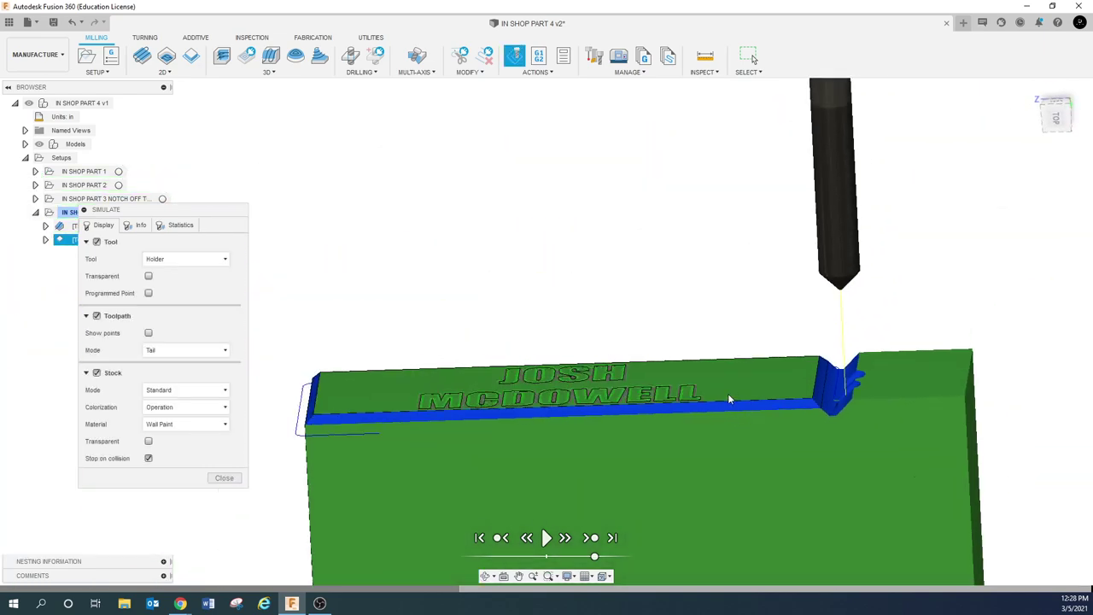
pyautogui.click(177, 226)
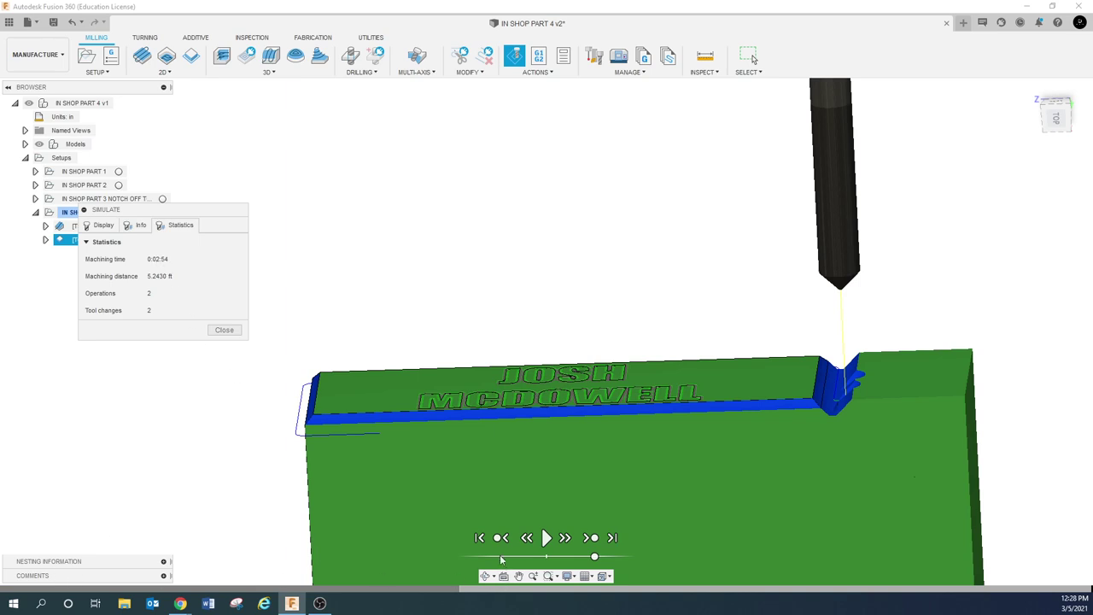
pyautogui.click(227, 331)
pyautogui.keyDown('shift'); pyautogui.moveTo(429, 305); pyautogui.dragTo(577, 293, button='middle'); pyautogui.keyUp('shift')
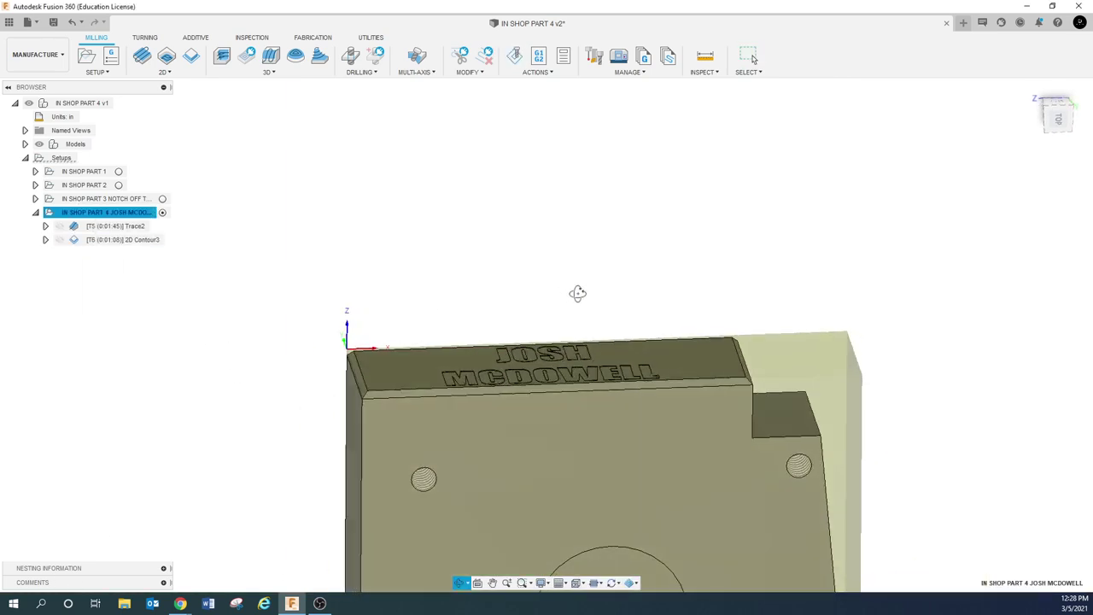
# Simulate the IN SHOP PART 4 model with Stop on collision turned off and start playback
pyautogui.click(268, 271)
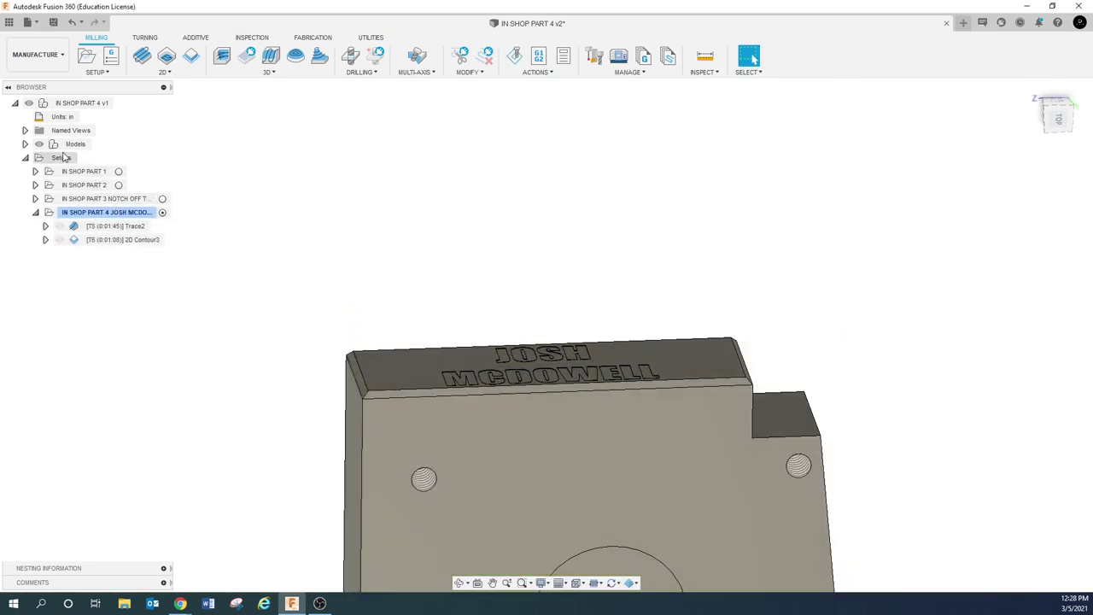
pyautogui.click(64, 103)
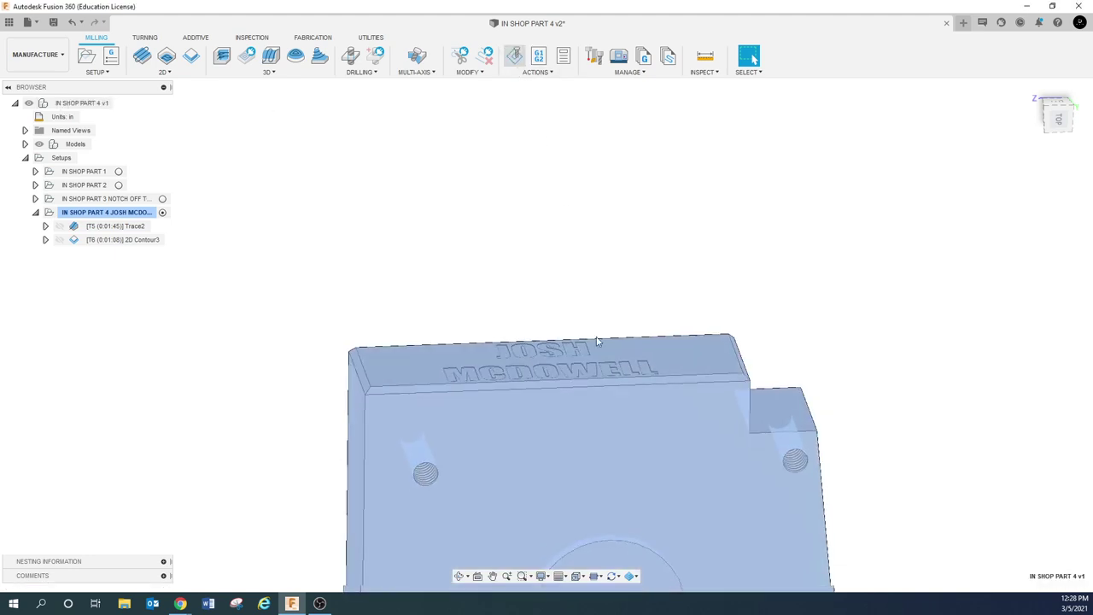
pyautogui.hotkey('alt', 's')
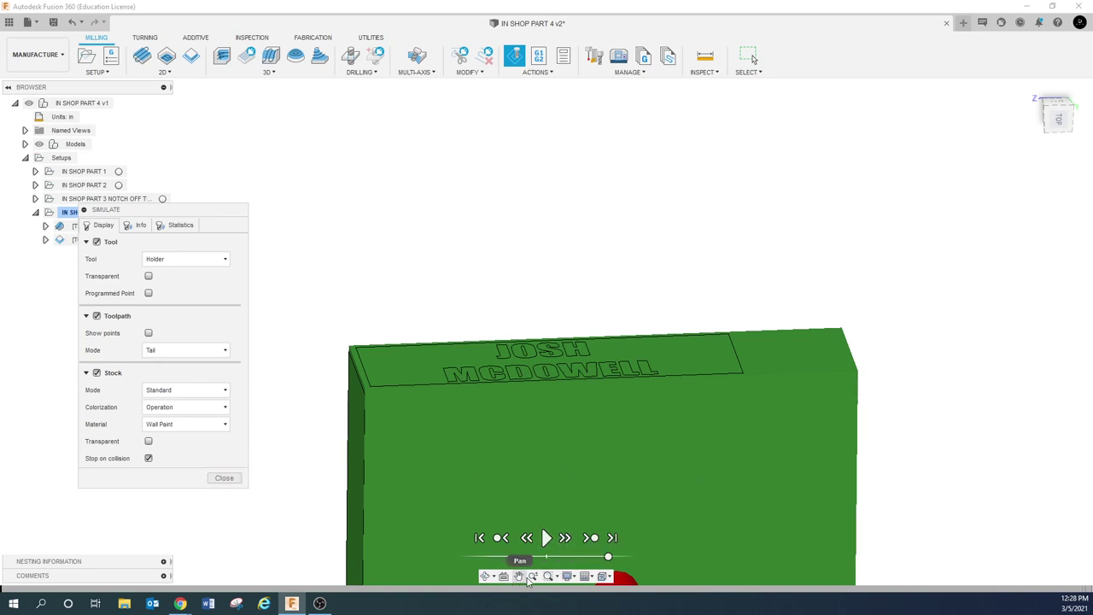
pyautogui.click(485, 576)
pyautogui.moveTo(547, 410); pyautogui.dragTo(343, 380)
pyautogui.press('Escape')
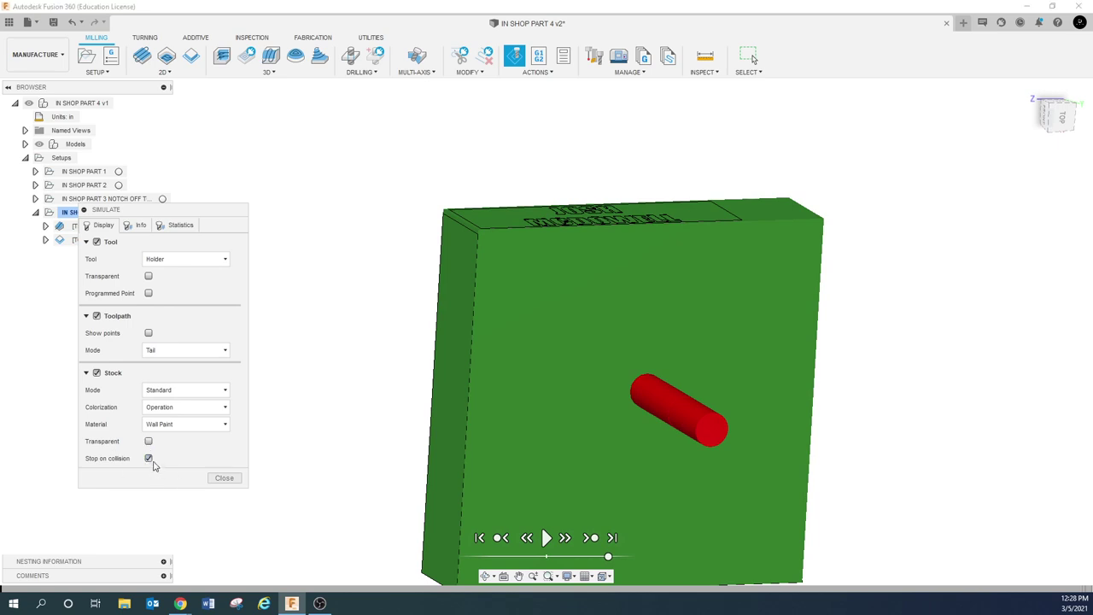
pyautogui.click(149, 459)
pyautogui.click(546, 541)
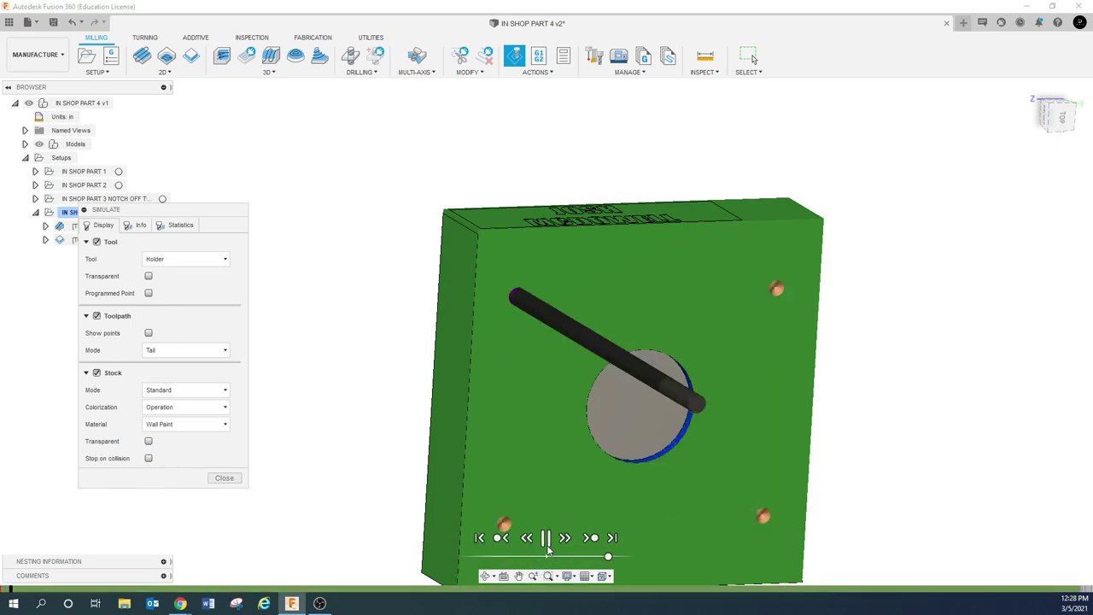
# Orbit and zoom around the plate to inspect the cut pocket, notch corner, and engraving
pyautogui.keyDown('shift'); pyautogui.moveTo(542, 395); pyautogui.dragTo(561, 385, button='middle'); pyautogui.keyUp('shift')
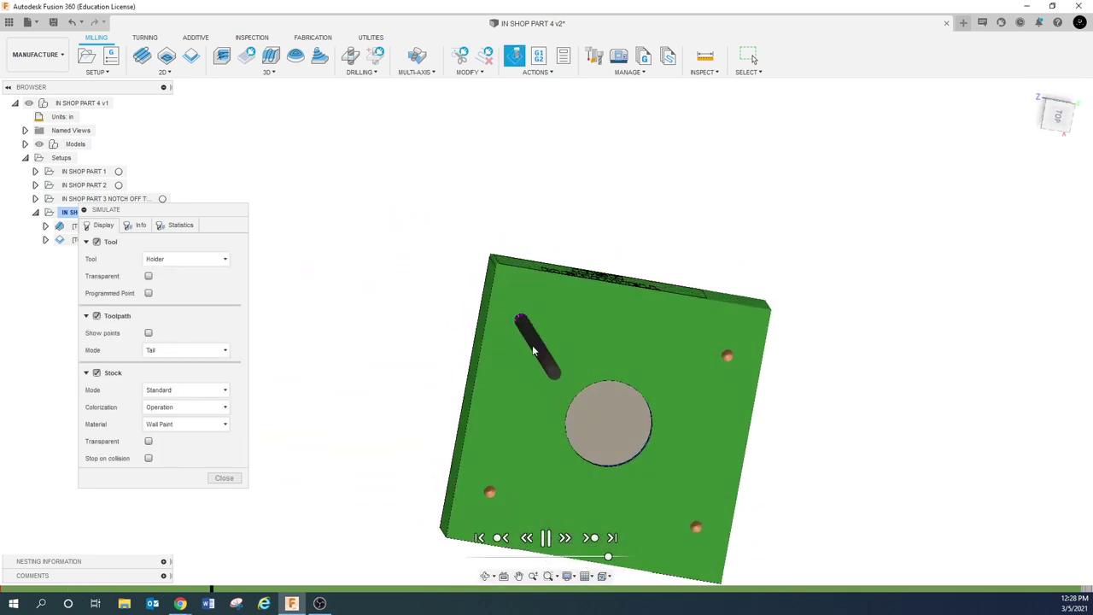
pyautogui.keyDown('shift'); pyautogui.moveTo(532, 345); pyautogui.dragTo(512, 360, button='middle'); pyautogui.keyUp('shift')
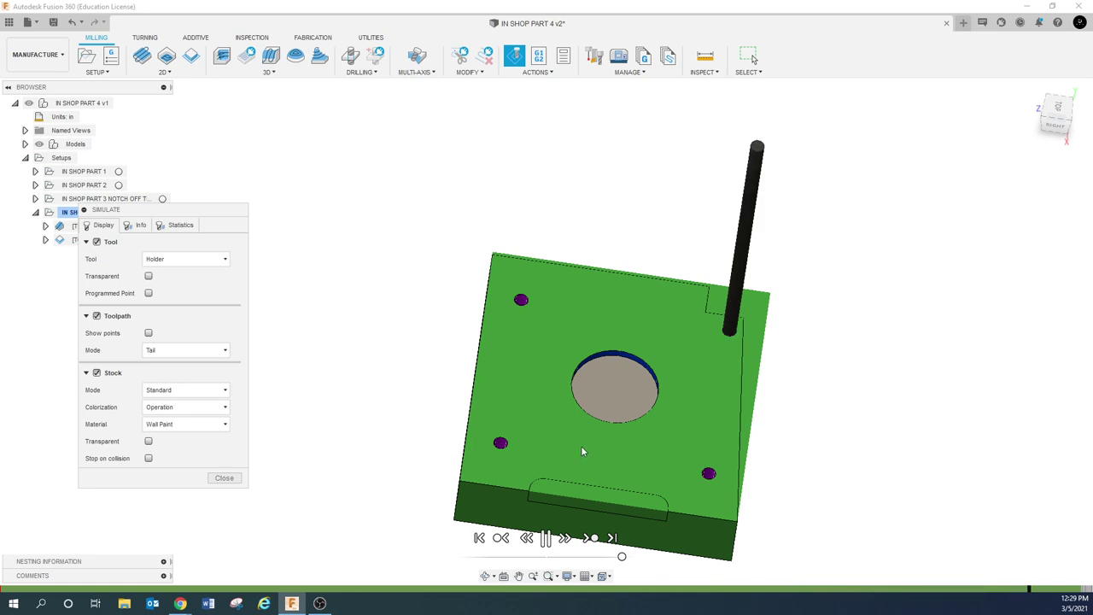
pyautogui.keyDown('shift'); pyautogui.moveTo(581, 448); pyautogui.dragTo(637, 439, button='middle'); pyautogui.keyUp('shift')
pyautogui.scroll(2, 709, 349)
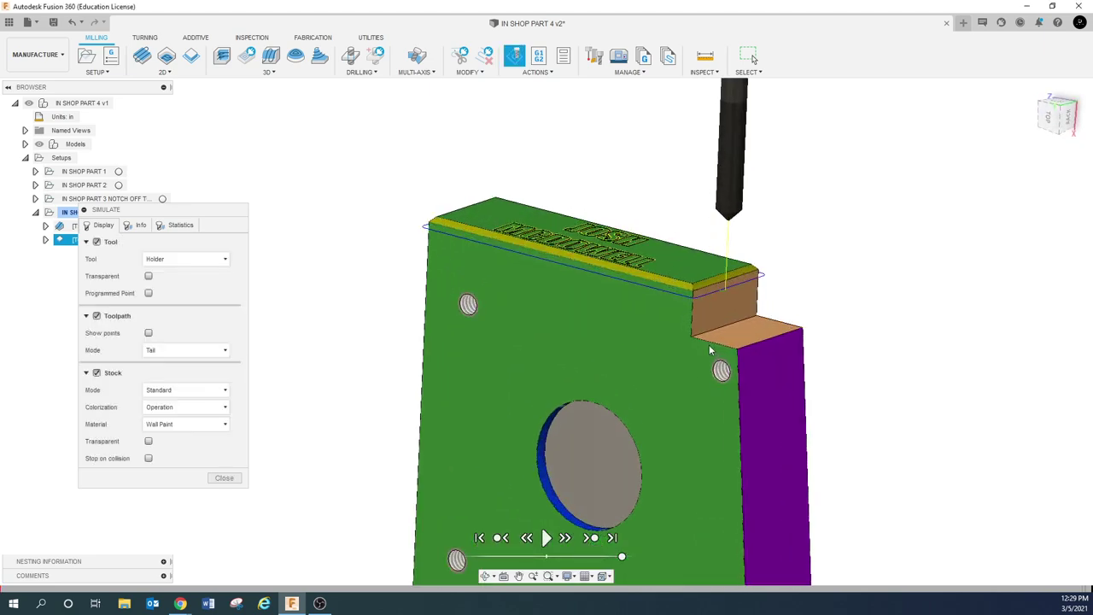
pyautogui.scroll(4, 709, 349)
pyautogui.keyDown('shift'); pyautogui.moveTo(710, 349); pyautogui.dragTo(713, 322, button='middle'); pyautogui.keyUp('shift')
pyautogui.scroll(-2, 652, 308)
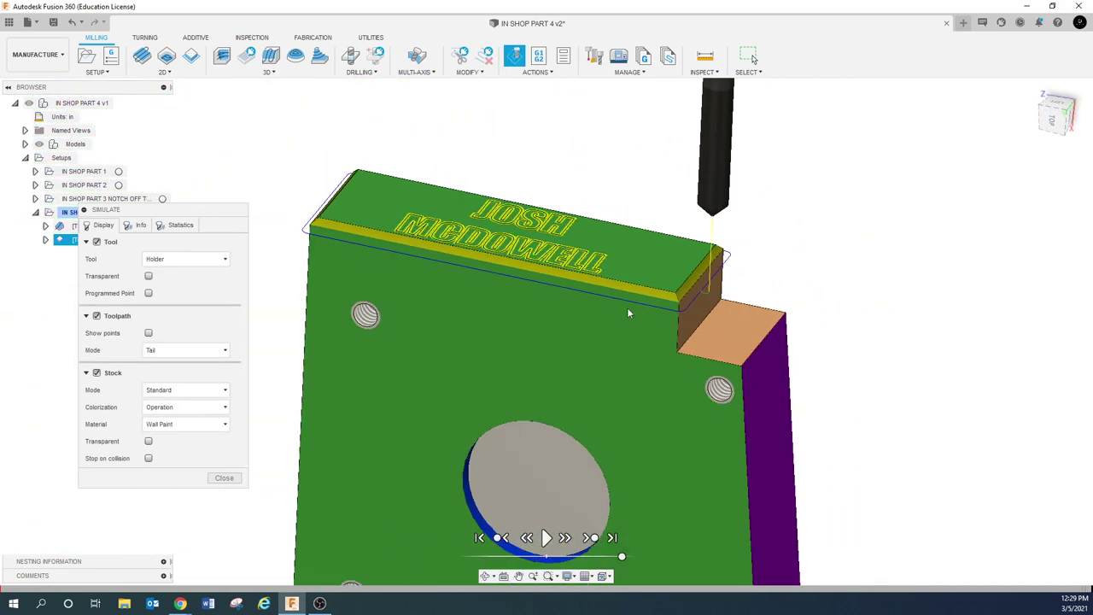
pyautogui.keyDown('shift'); pyautogui.moveTo(324, 245); pyautogui.dragTo(362, 264, button='middle'); pyautogui.keyUp('shift')
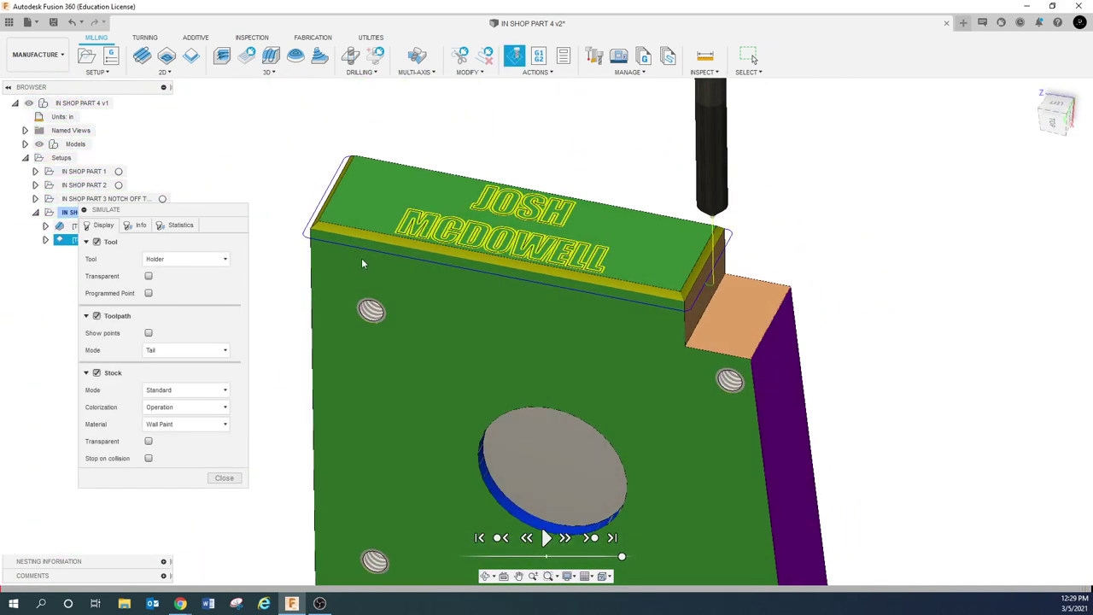
# Compare the stock to the part, try Operation colouring, switch back to Material, then close the simulation
pyautogui.click(213, 407)
pyautogui.click(184, 459)
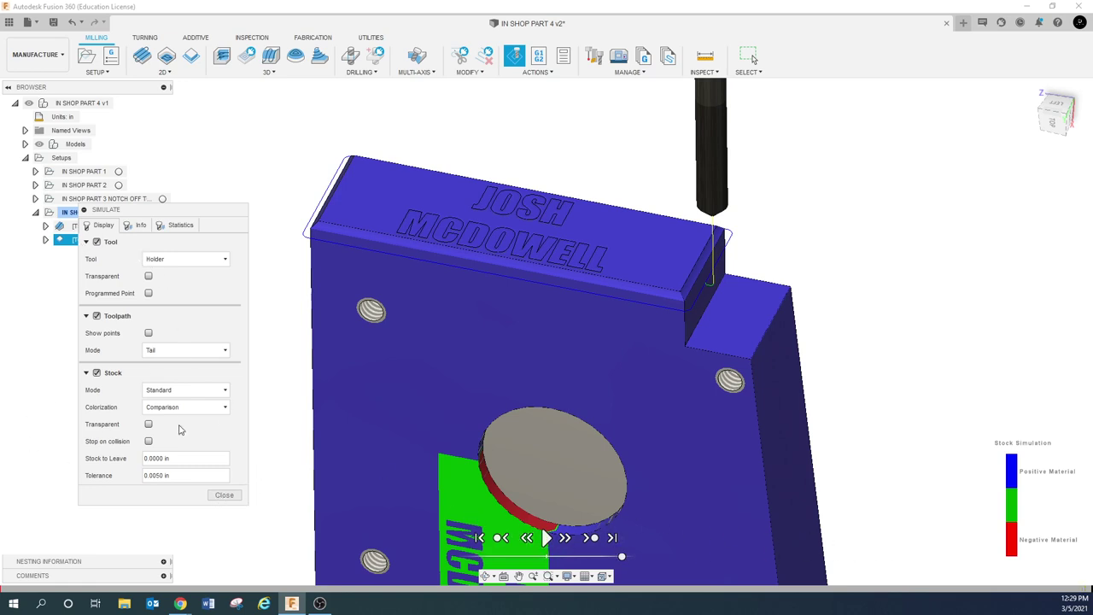
pyautogui.click(209, 408)
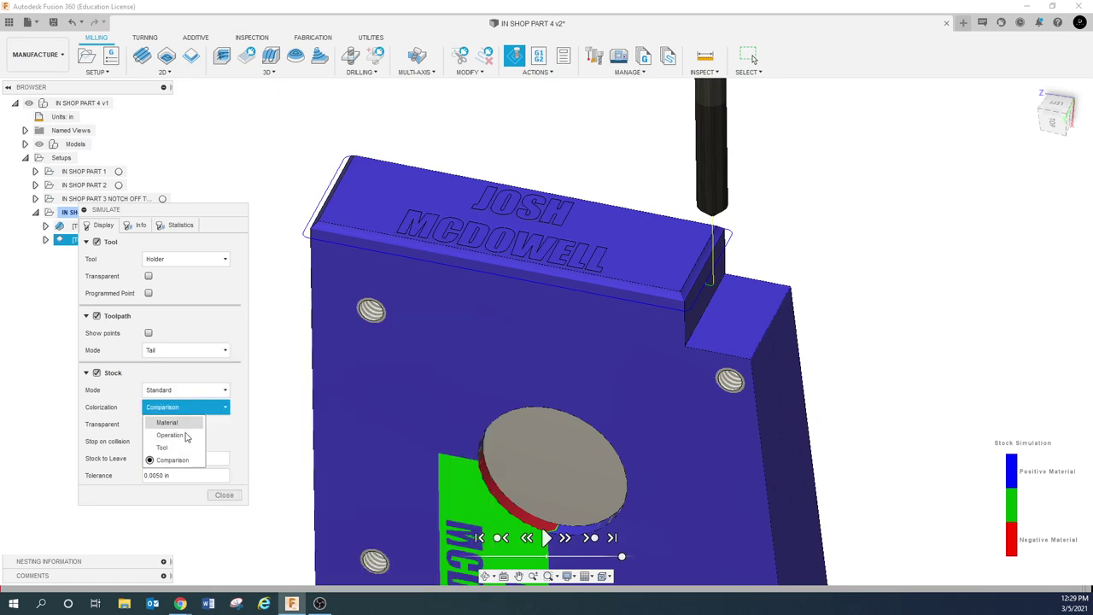
pyautogui.click(184, 435)
pyautogui.click(186, 407)
pyautogui.click(179, 459)
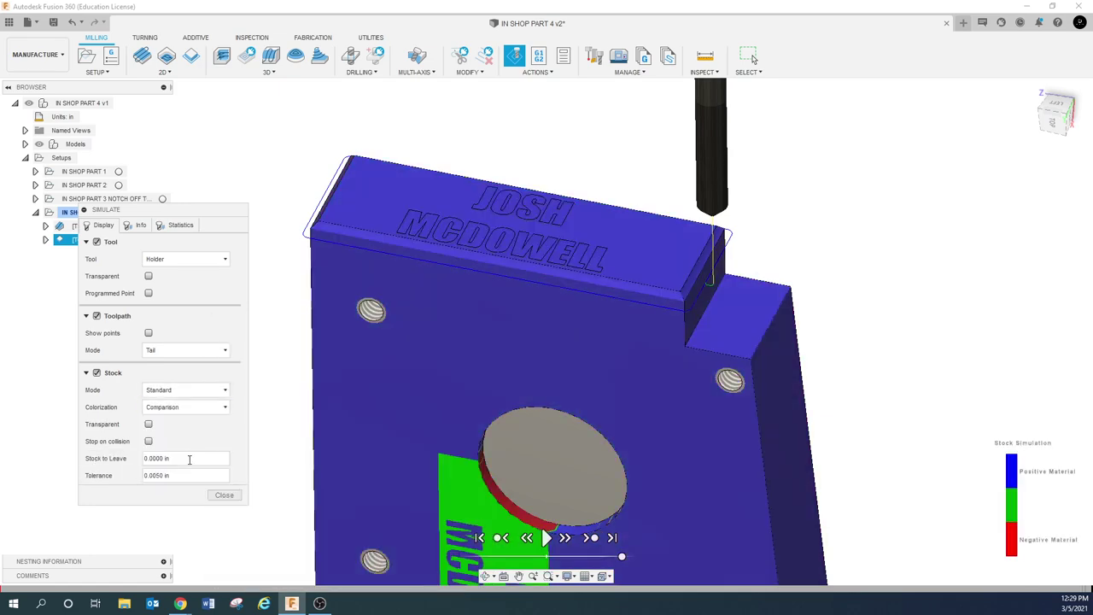
pyautogui.click(199, 408)
pyautogui.click(170, 420)
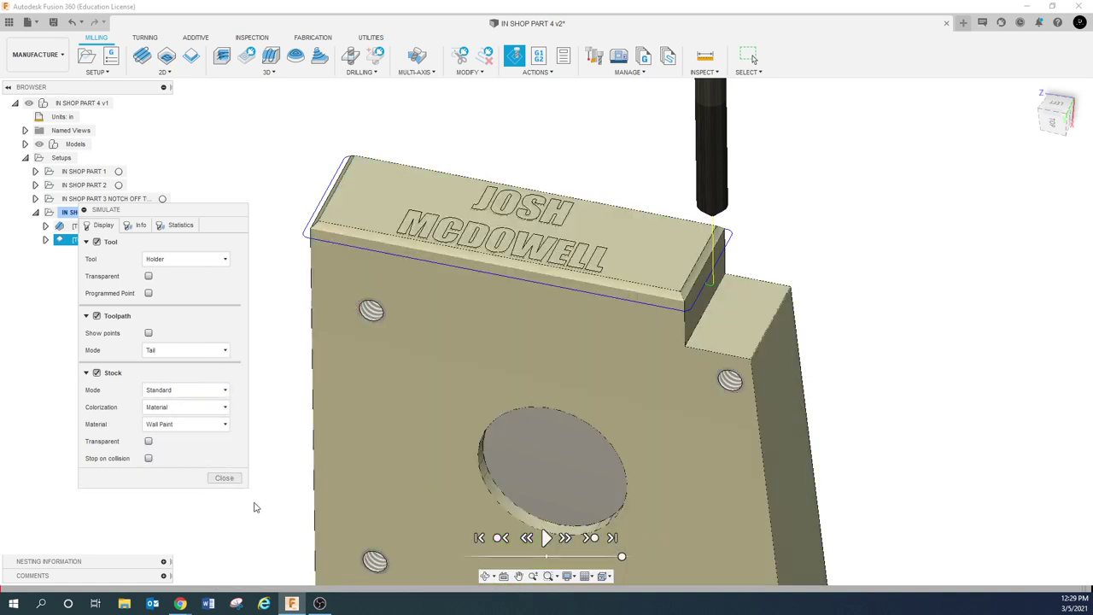
pyautogui.click(222, 479)
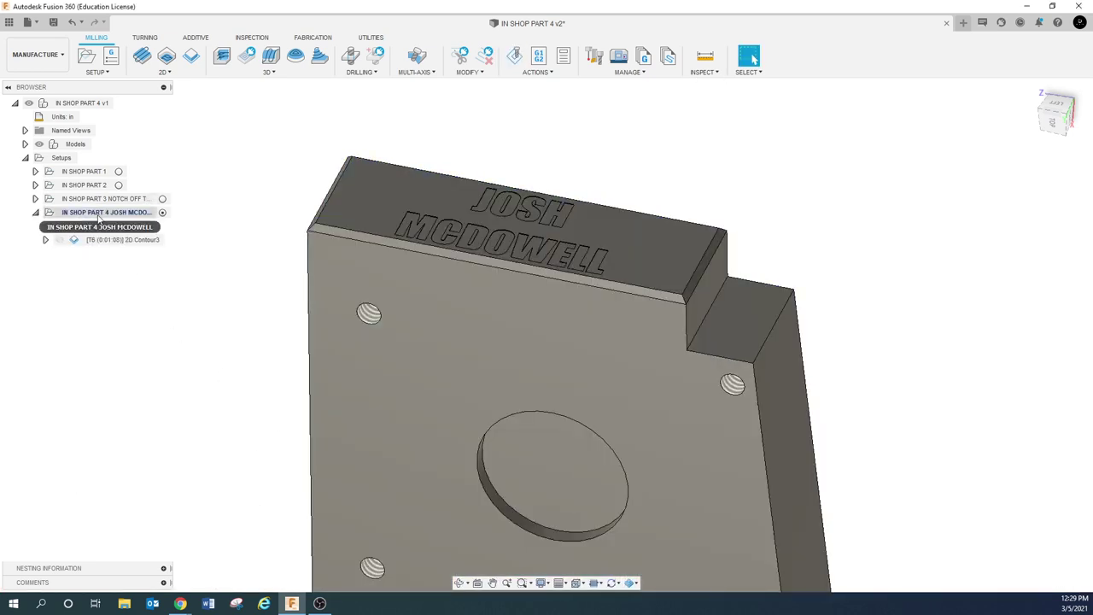
# Replay the setup's simulation and pan the shrunken part to the centre of the view
pyautogui.click(514, 56)
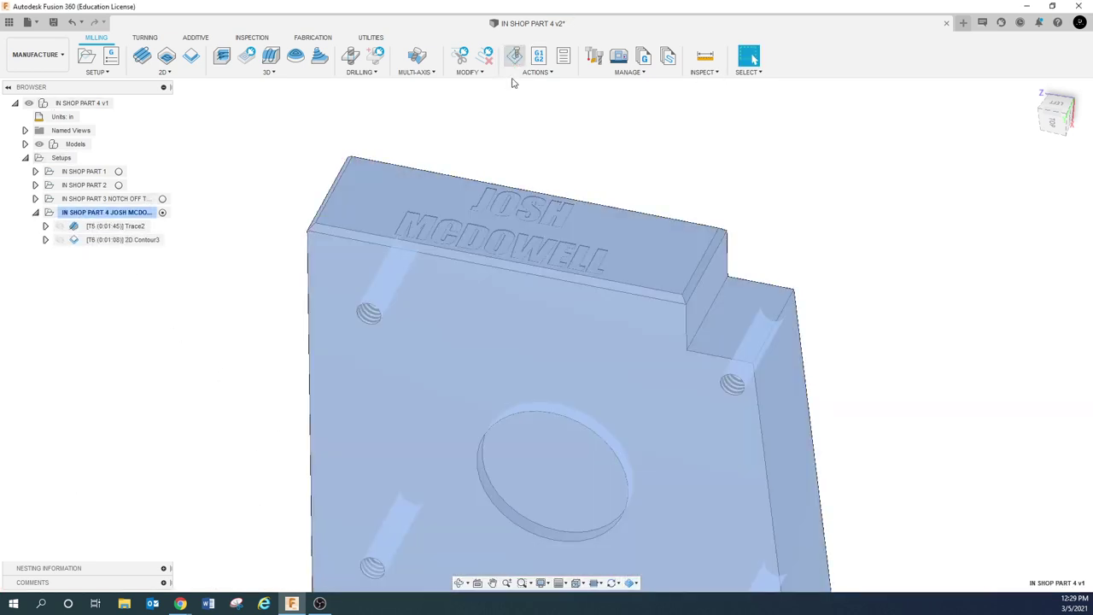
pyautogui.click(546, 537)
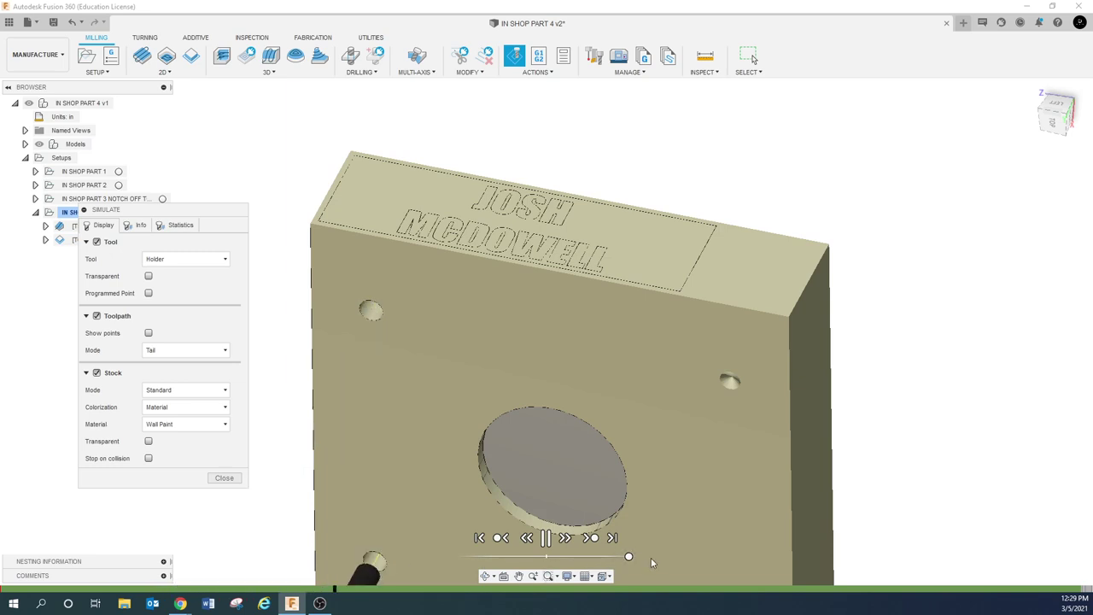
pyautogui.scroll(-5, 731, 527)
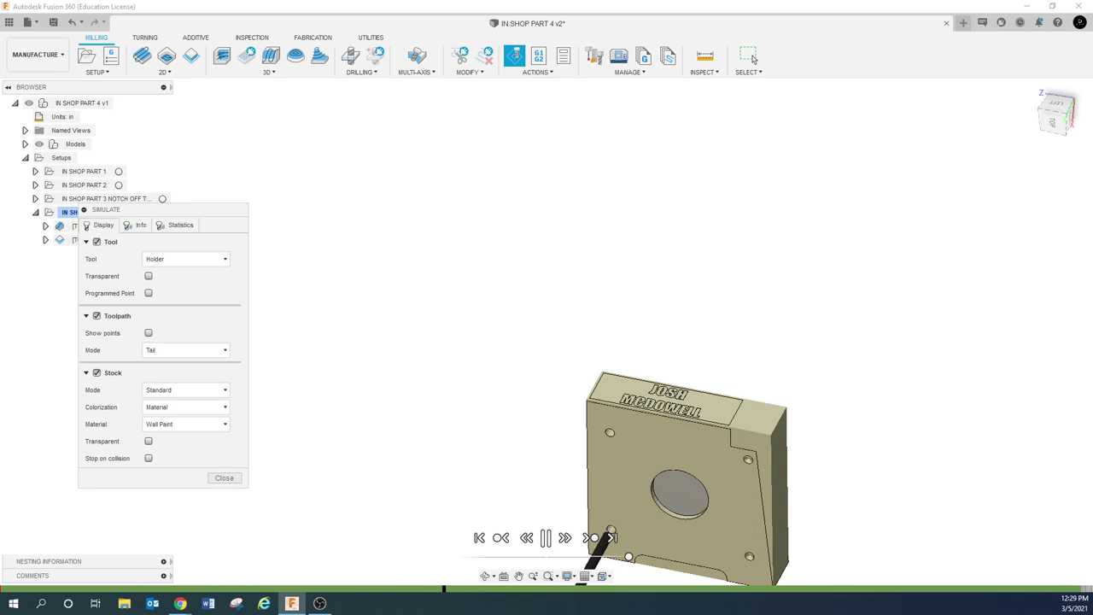
pyautogui.click(518, 576)
pyautogui.moveTo(561, 479); pyautogui.dragTo(363, 306)
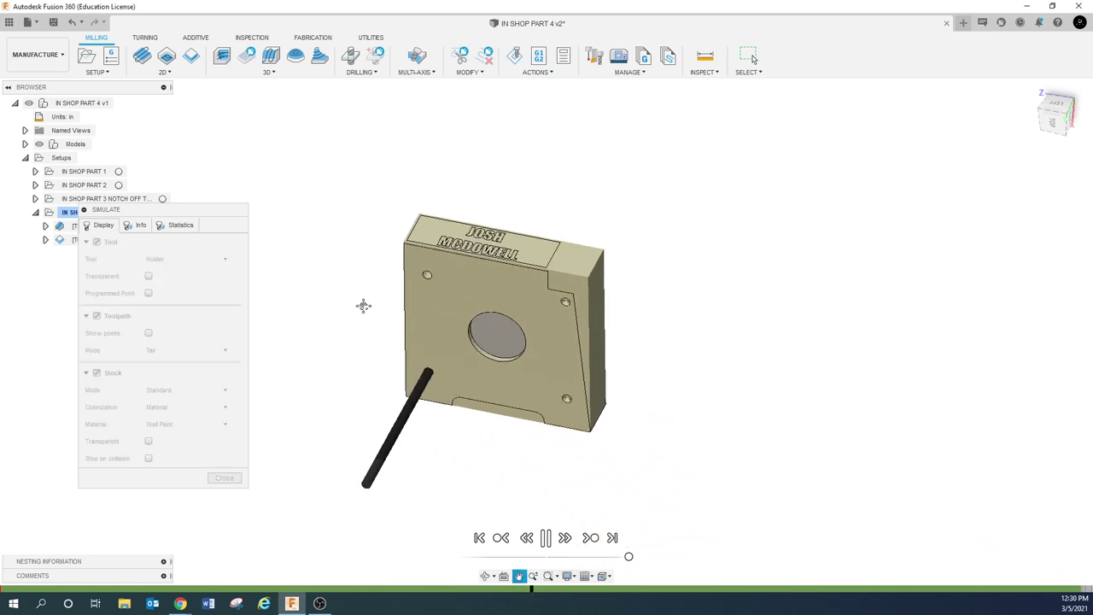
pyautogui.press('Escape')
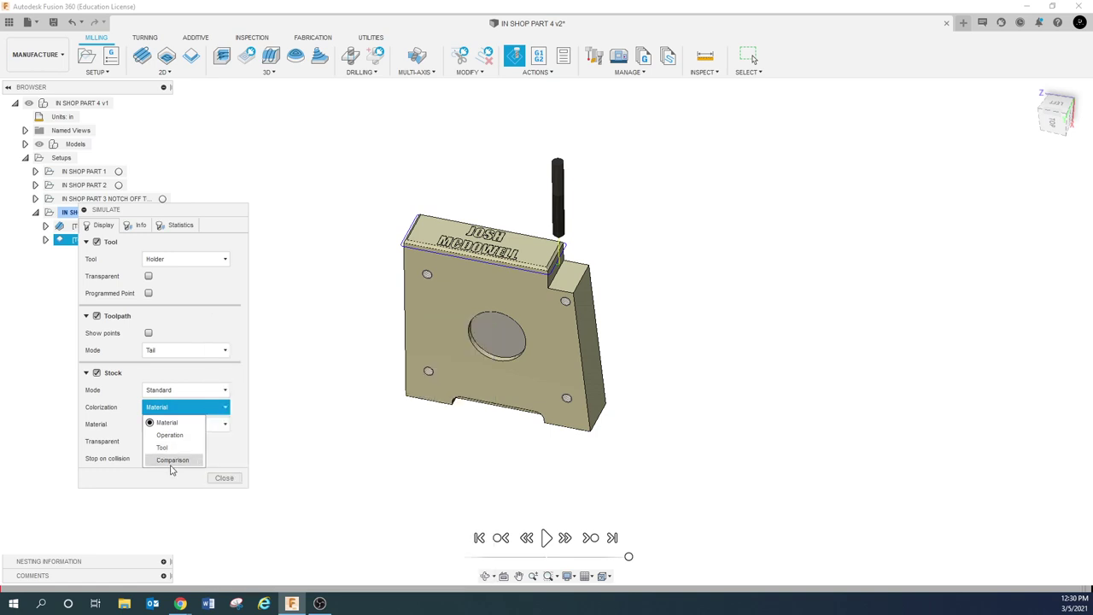
# Colour the stock by Comparison, close the simulation, and select the IN SHOP PART 3 setup
pyautogui.click(173, 460)
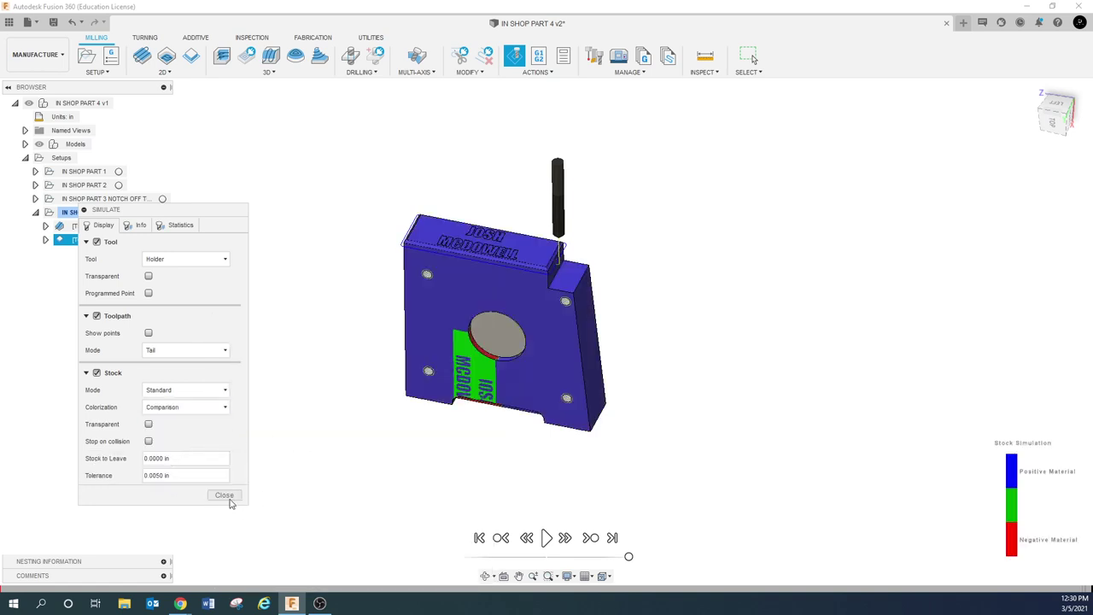
pyautogui.click(226, 497)
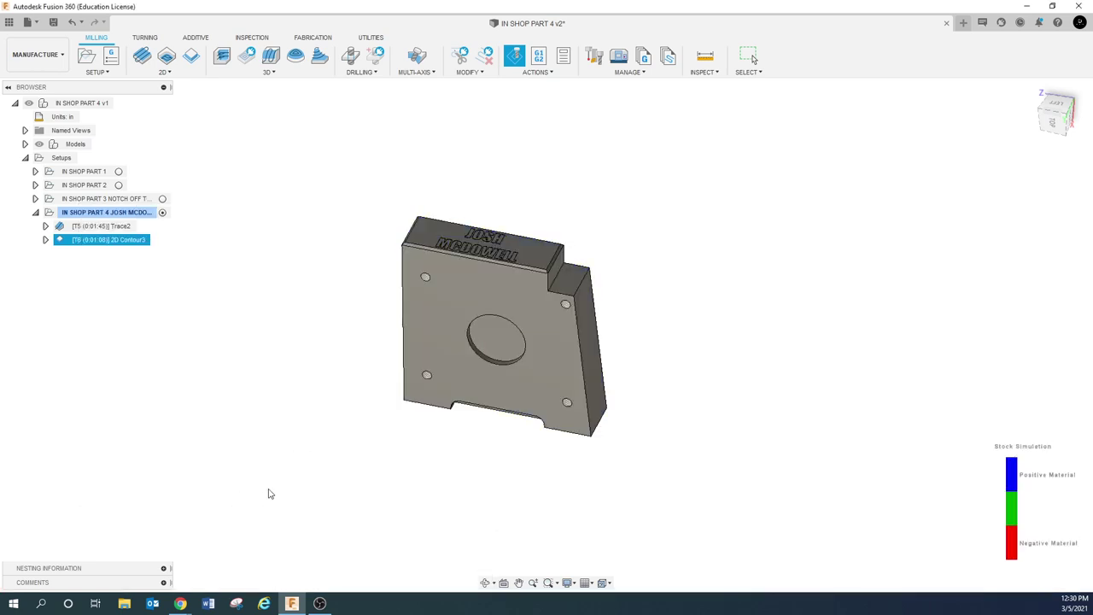
pyautogui.click(103, 199)
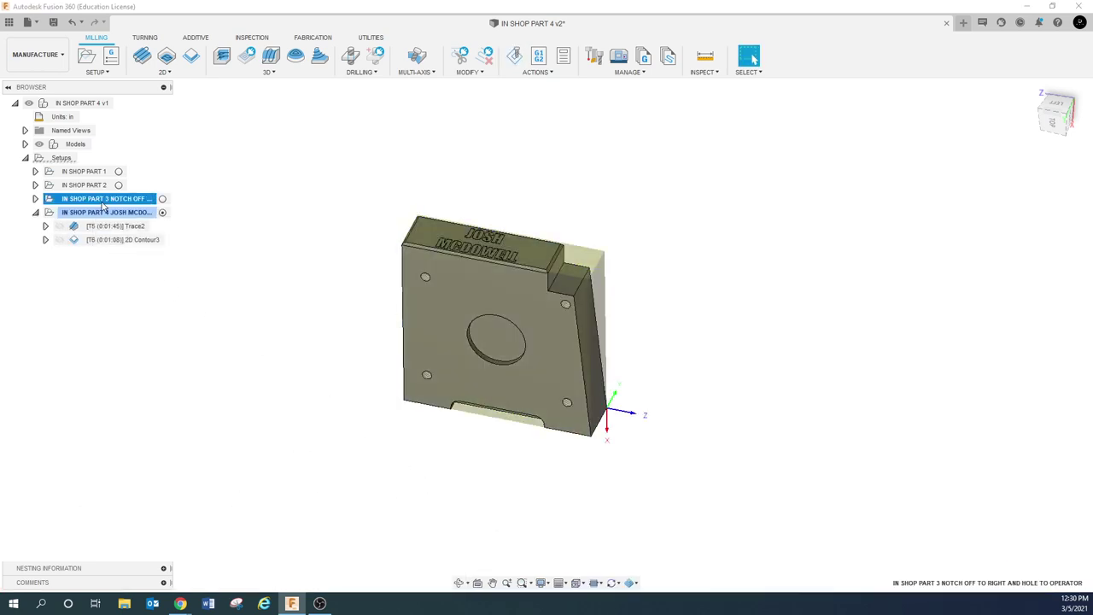
# Regenerate the toolpaths of IN SHOP PART 3, IN SHOP PART 1 and IN SHOP PART 2
pyautogui.click(35, 198)
pyautogui.rightClick(103, 202)
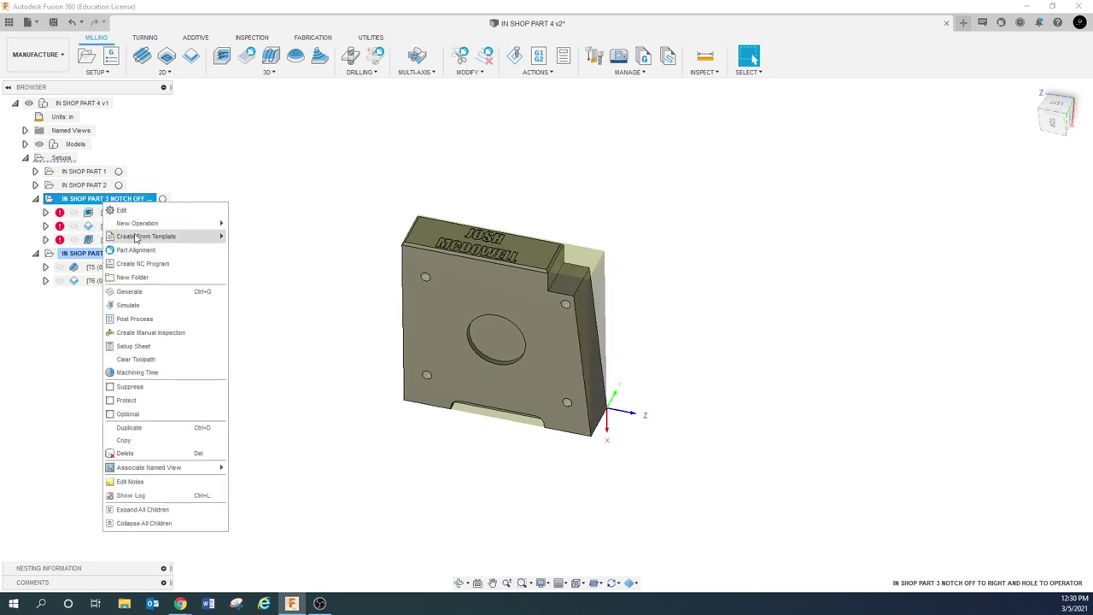
pyautogui.click(153, 297)
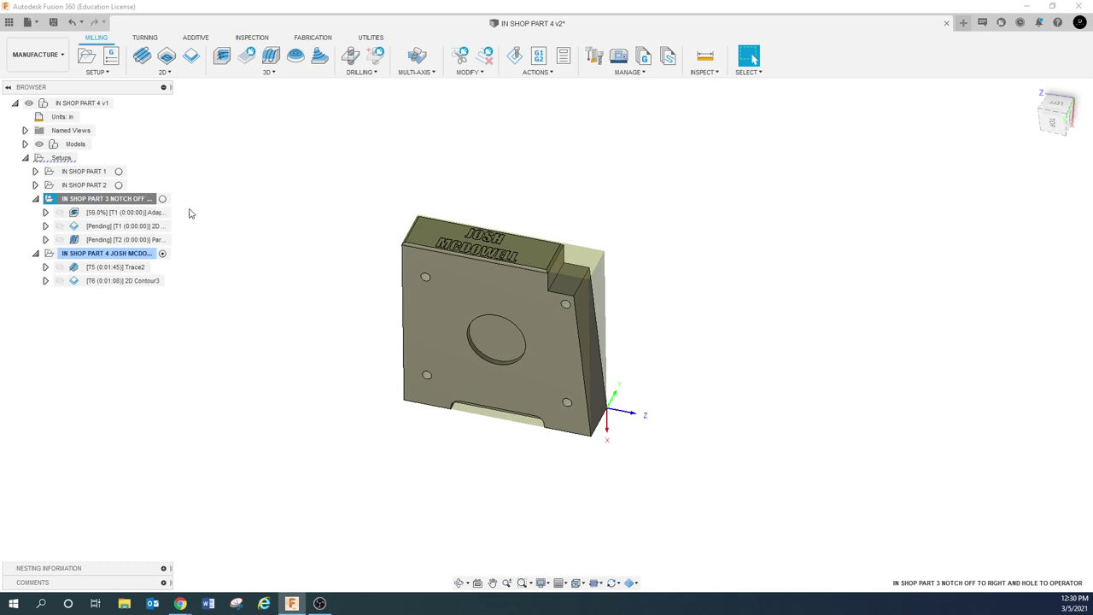
pyautogui.click(35, 185)
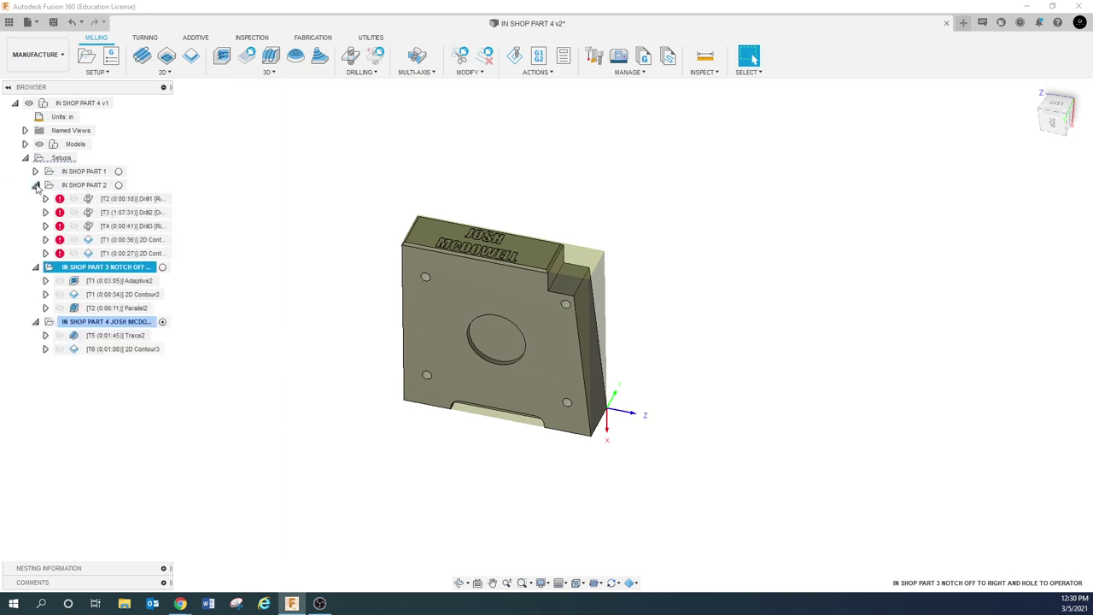
pyautogui.click(35, 185)
pyautogui.click(35, 171)
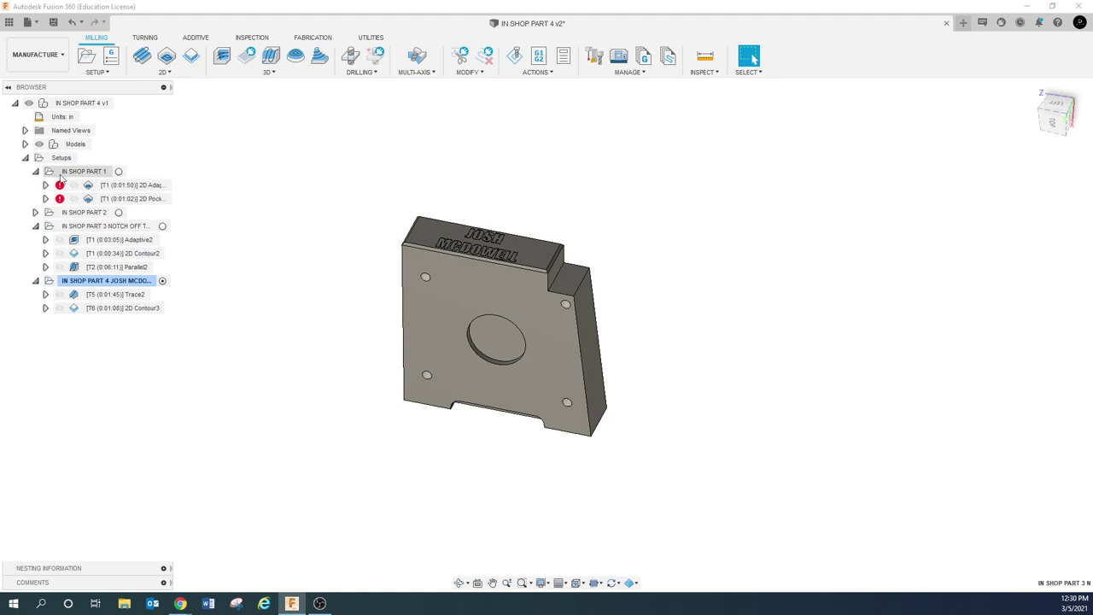
pyautogui.rightClick(61, 173)
pyautogui.click(101, 268)
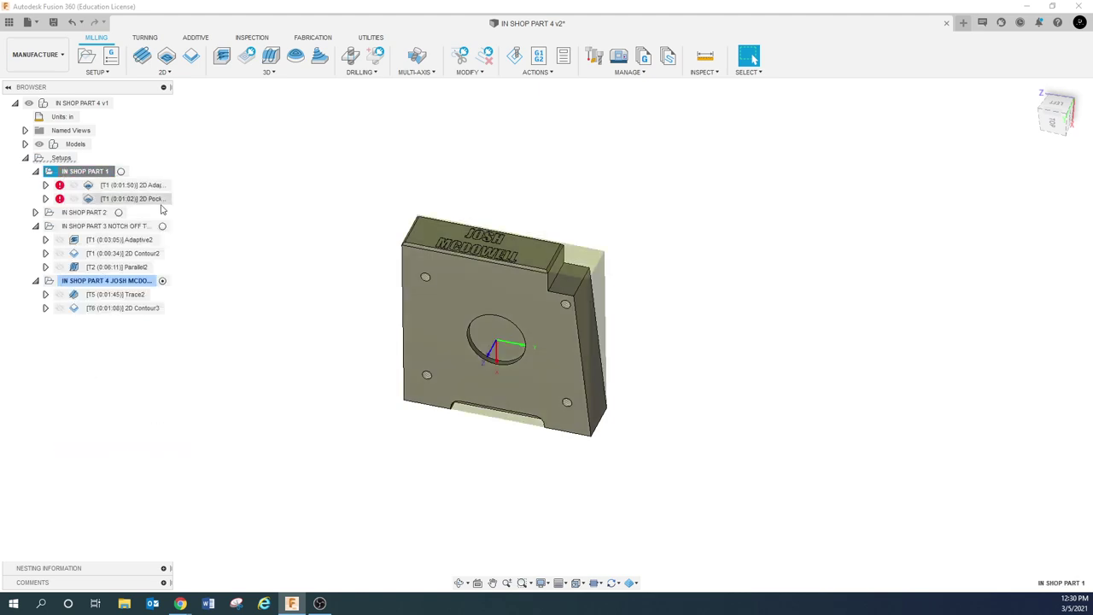
pyautogui.rightClick(75, 213)
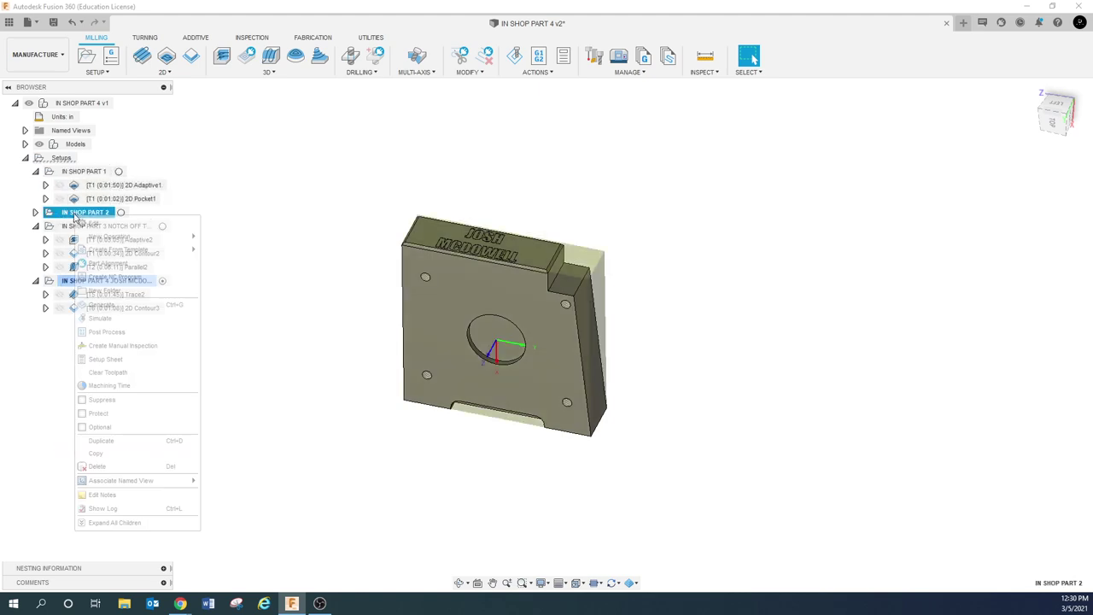
pyautogui.click(103, 302)
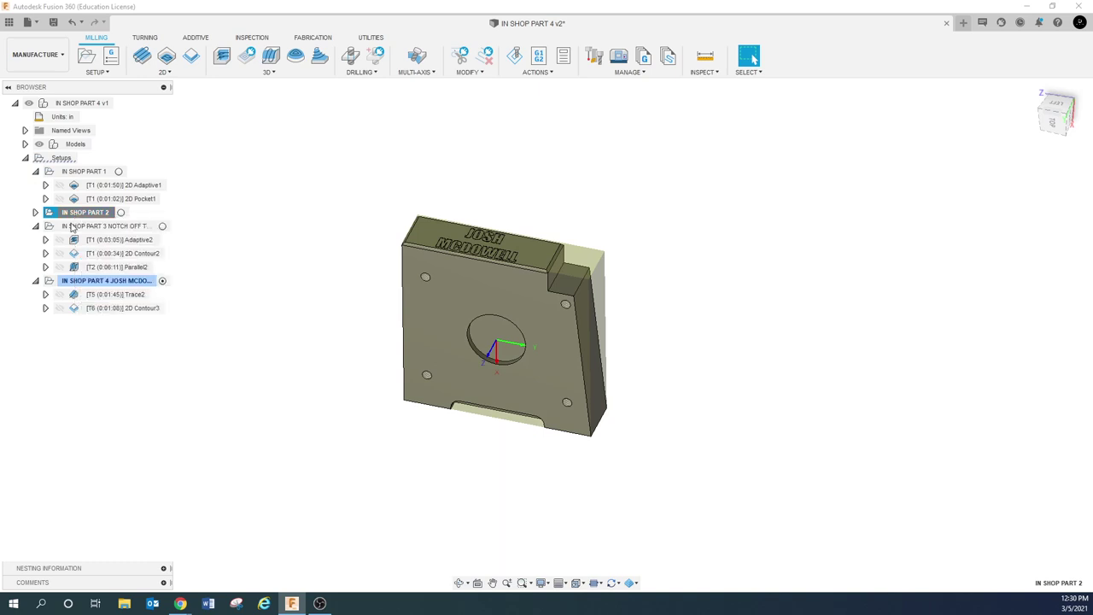
# Collapse all four setups in the browser and select the root model
pyautogui.click(35, 211)
pyautogui.click(35, 212)
pyautogui.click(35, 171)
pyautogui.click(35, 198)
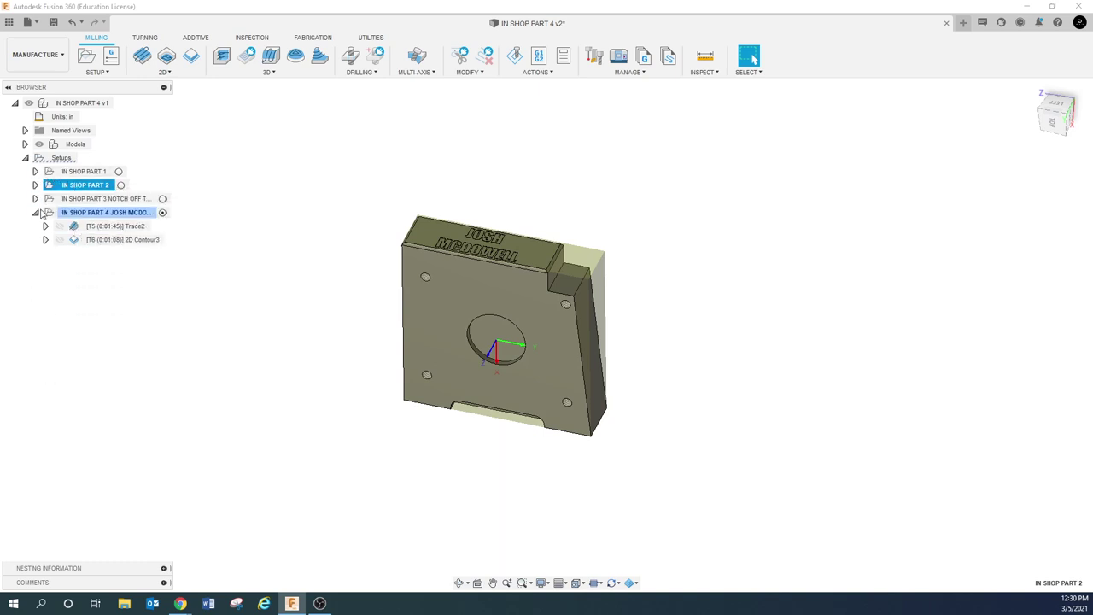
pyautogui.click(35, 212)
pyautogui.click(77, 103)
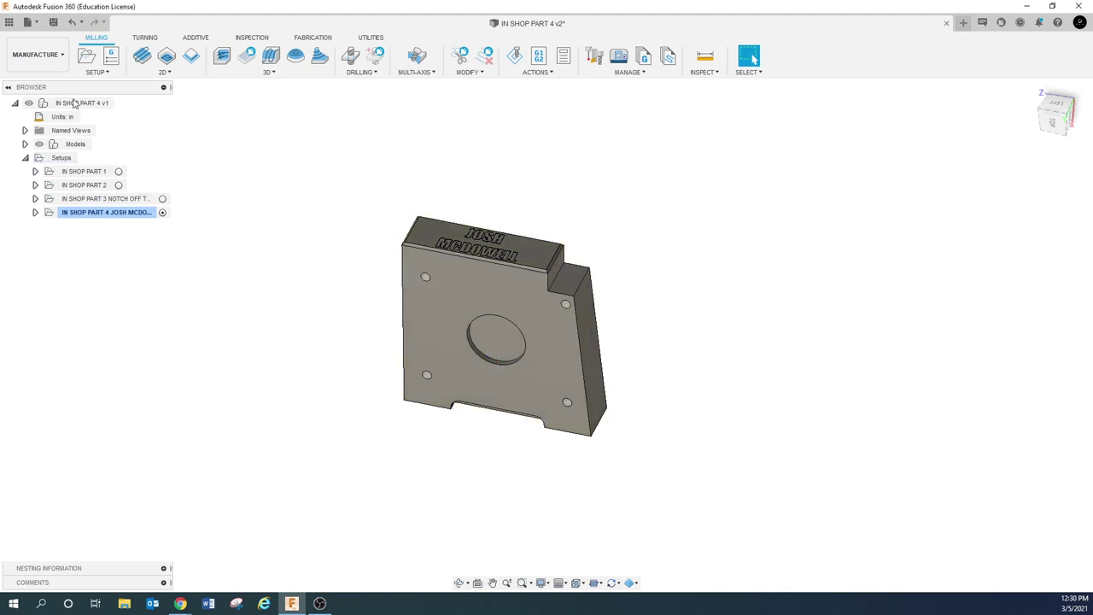
# Start the machining simulation and colour the simulated stock by Material
pyautogui.click(520, 57)
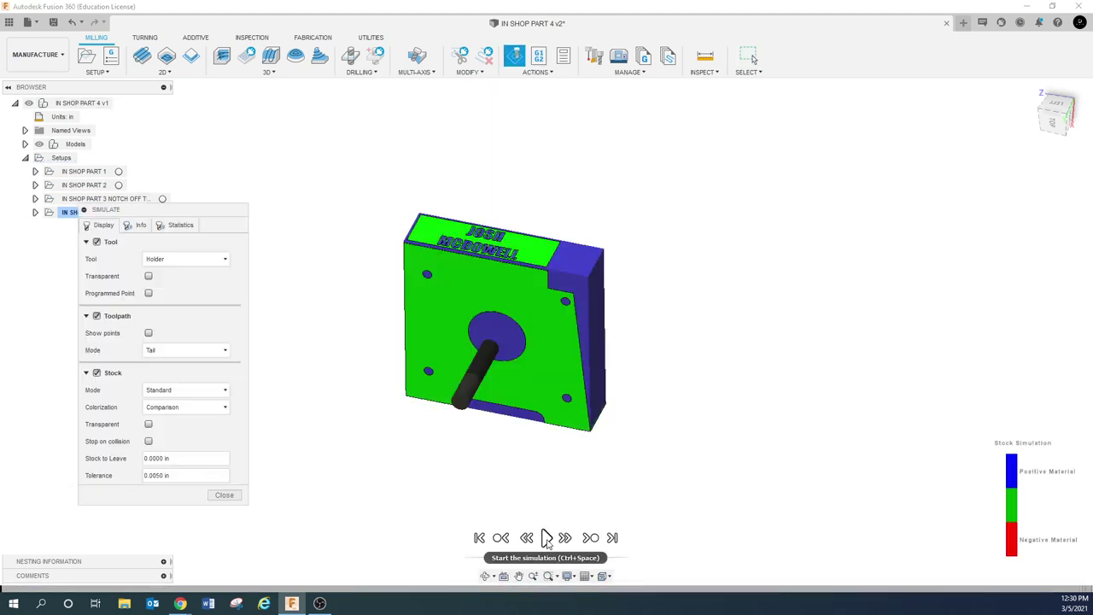
pyautogui.click(545, 538)
pyautogui.click(546, 538)
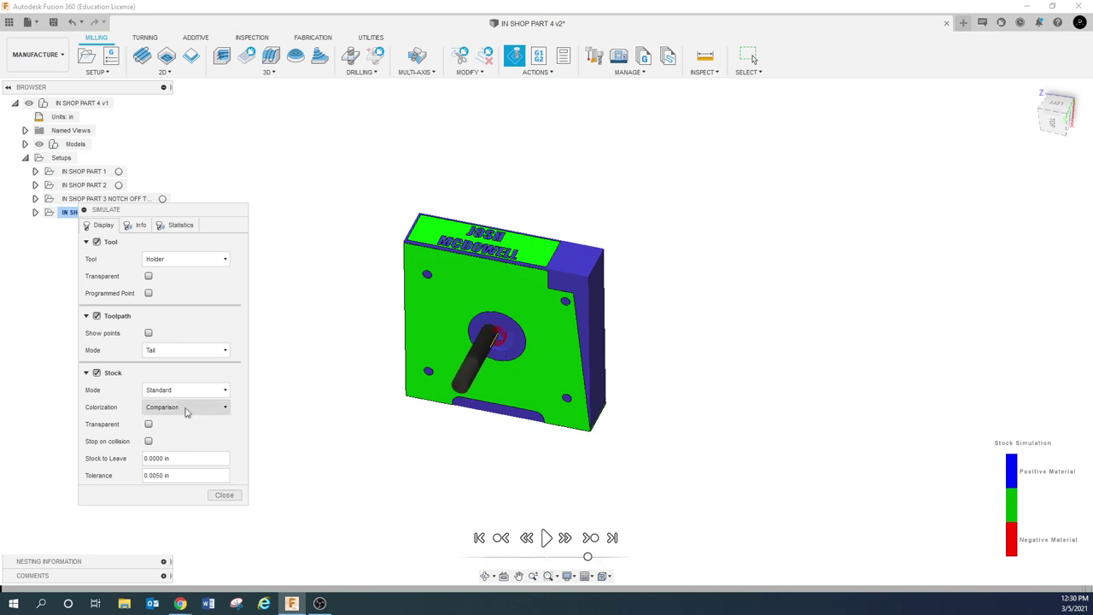
pyautogui.click(197, 408)
pyautogui.click(166, 422)
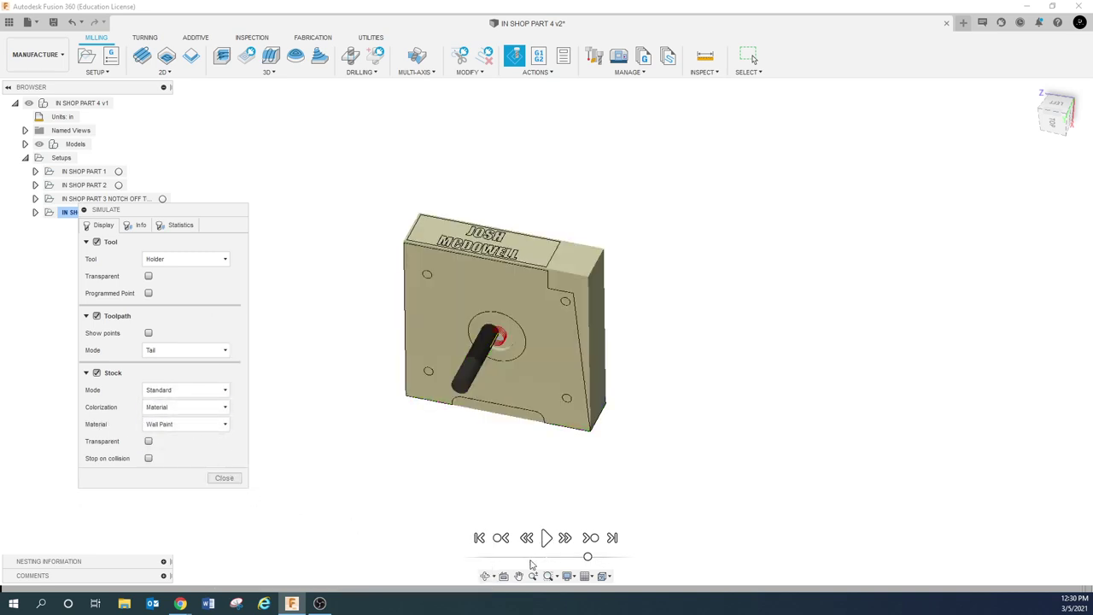
# Resume playback at a faster speed, close the simulation, and select IN SHOP PART 2
pyautogui.click(546, 538)
pyautogui.moveTo(587, 557); pyautogui.dragTo(602, 556)
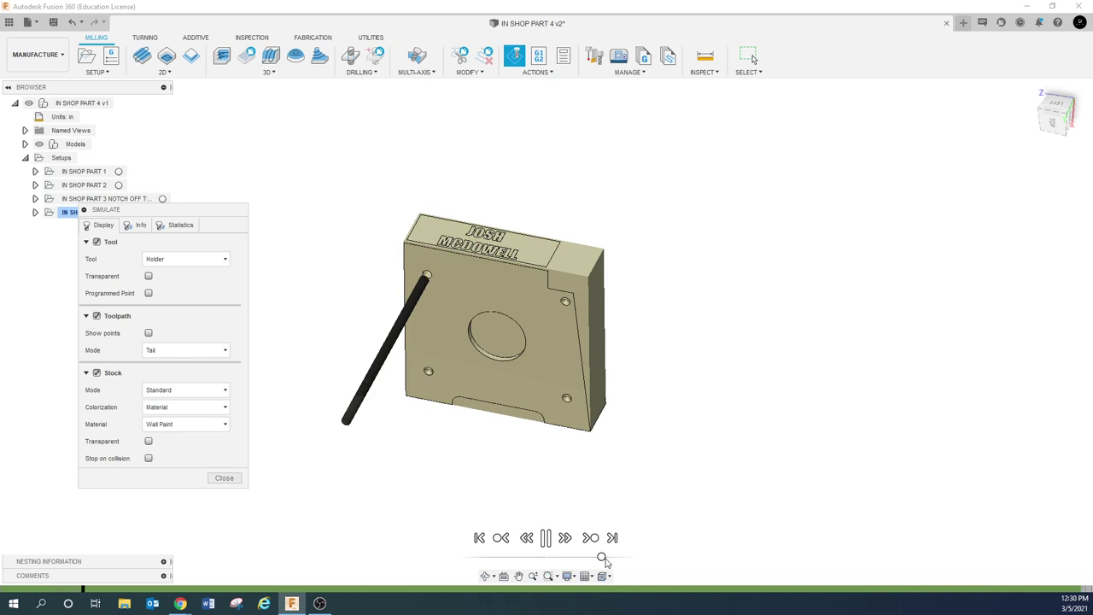
pyautogui.click(230, 477)
pyautogui.click(78, 184)
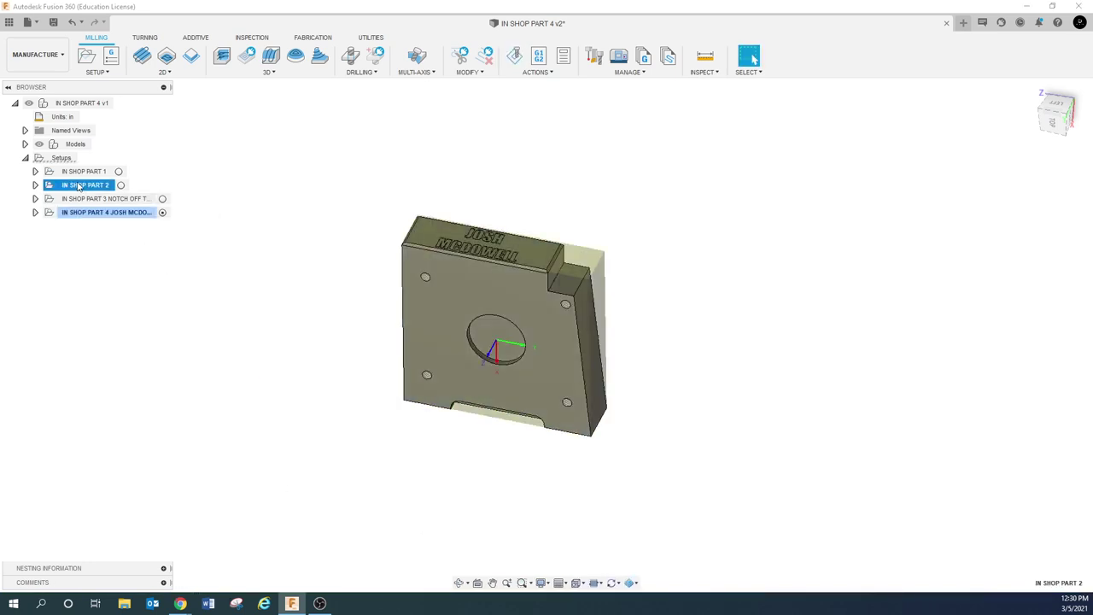
# Set Drill2's Pecking Depth to 0 in the Cycle settings, cutting its time to 0:00:38
pyautogui.click(35, 184)
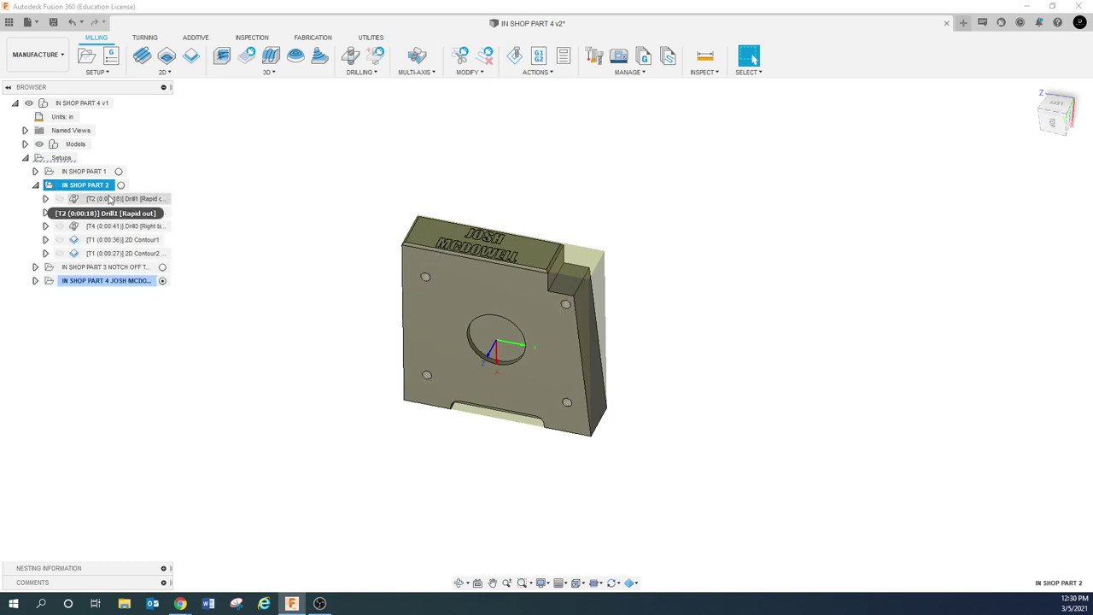
pyautogui.rightClick(114, 214)
pyautogui.click(162, 219)
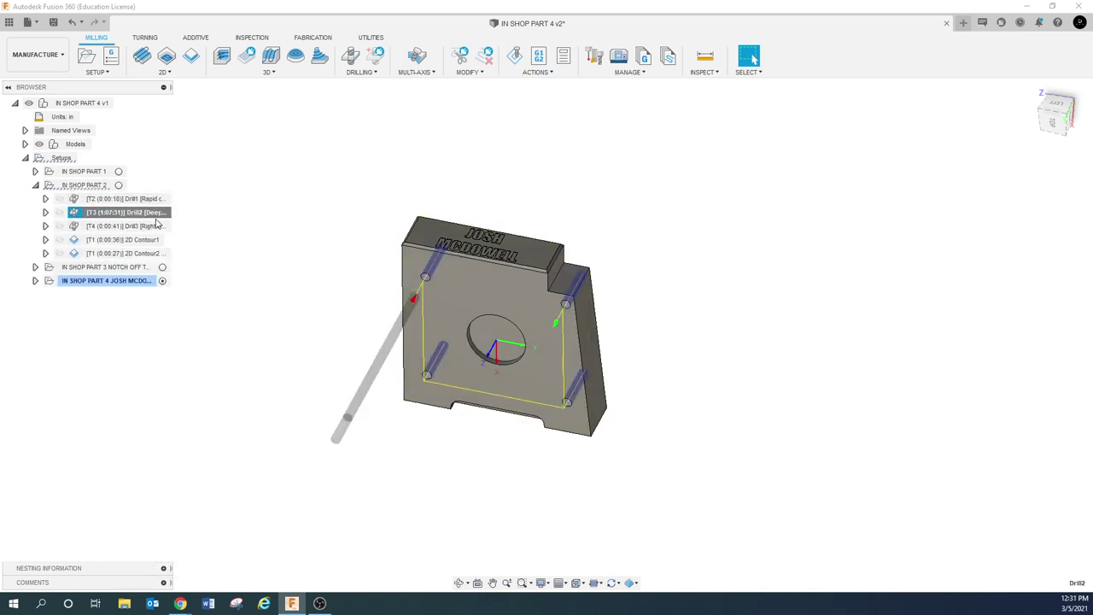
pyautogui.click(808, 97)
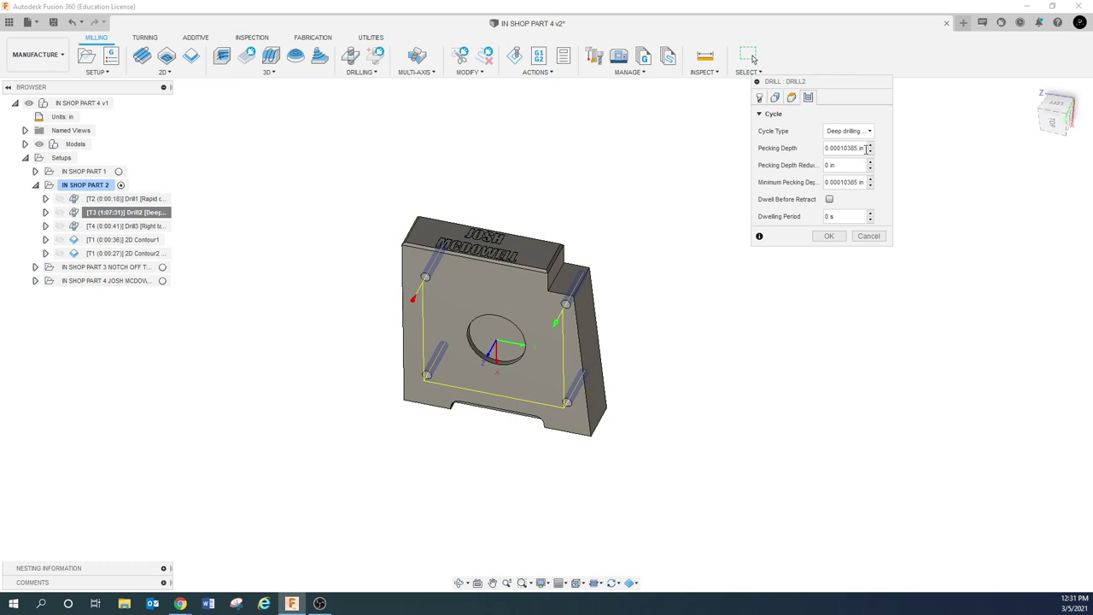
pyautogui.moveTo(864, 149); pyautogui.dragTo(778, 152)
pyautogui.write('01/3')
pyautogui.press('Return')
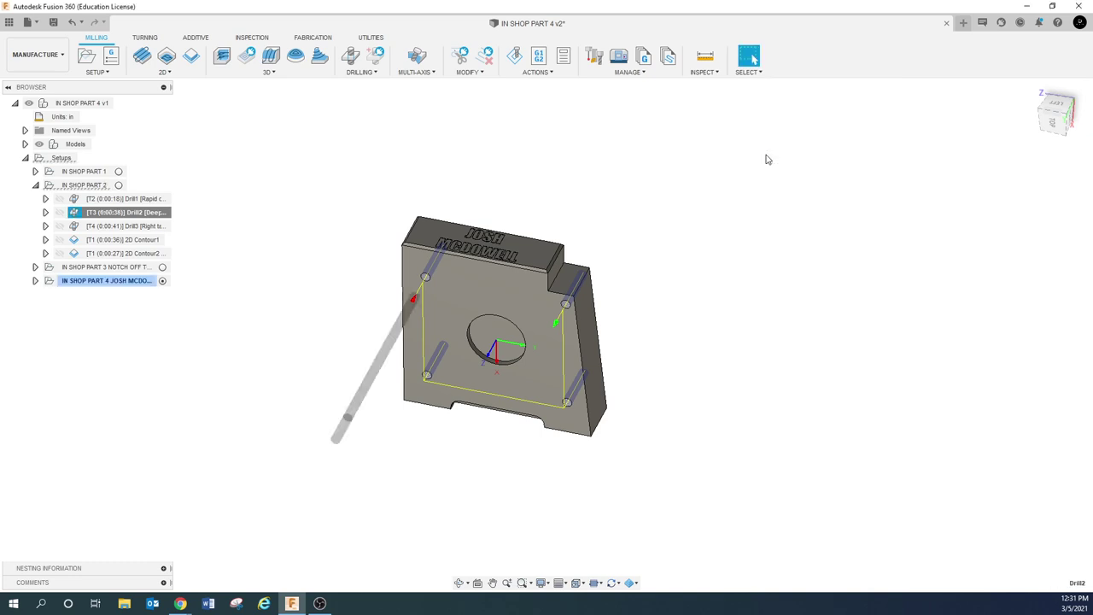
pyautogui.click(256, 241)
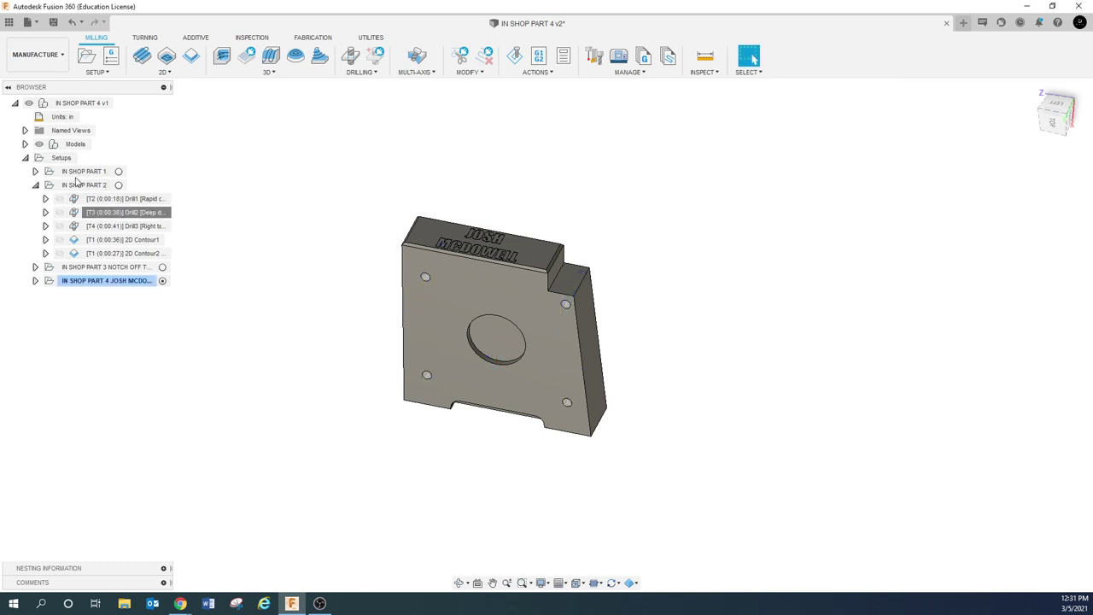
pyautogui.click(69, 171)
# Simulate the whole model with Comparison colouring against the finished part, then close the simulation
pyautogui.click(81, 103)
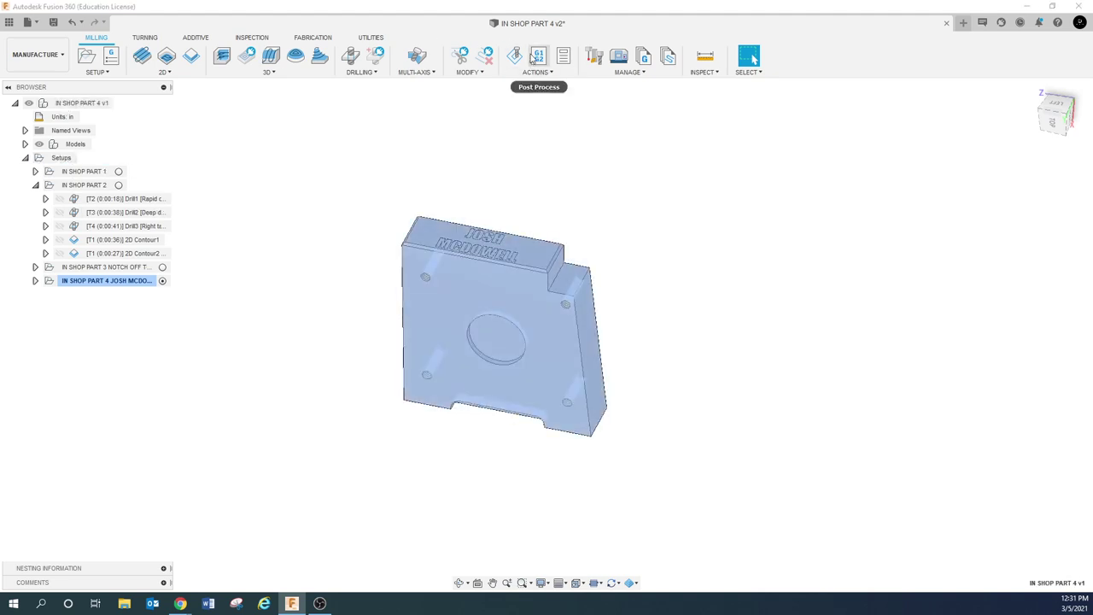
pyautogui.click(546, 537)
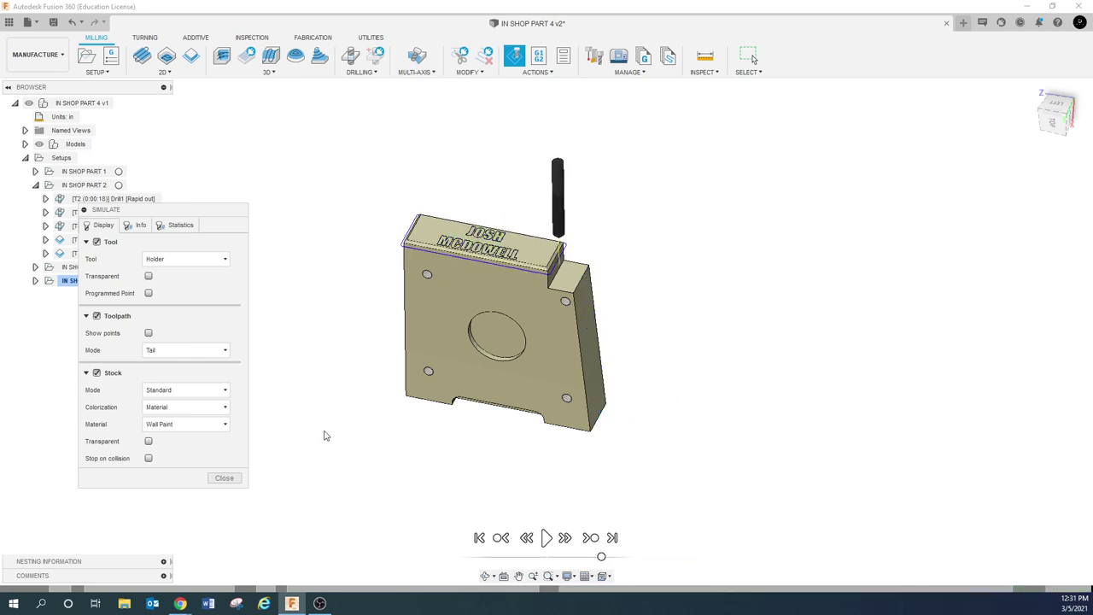
pyautogui.click(197, 407)
pyautogui.click(173, 461)
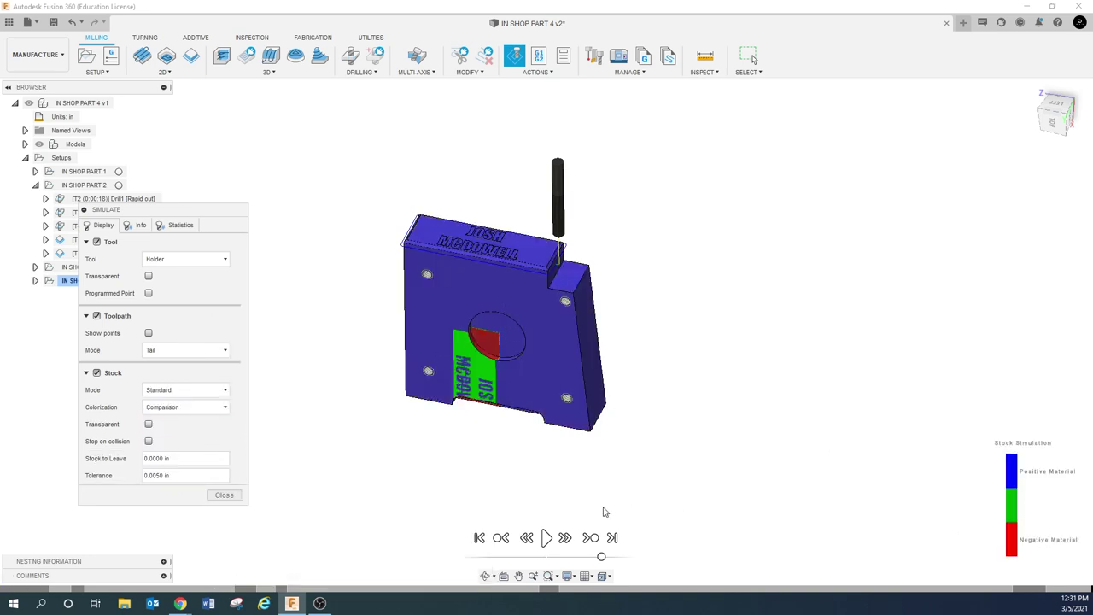
pyautogui.click(223, 496)
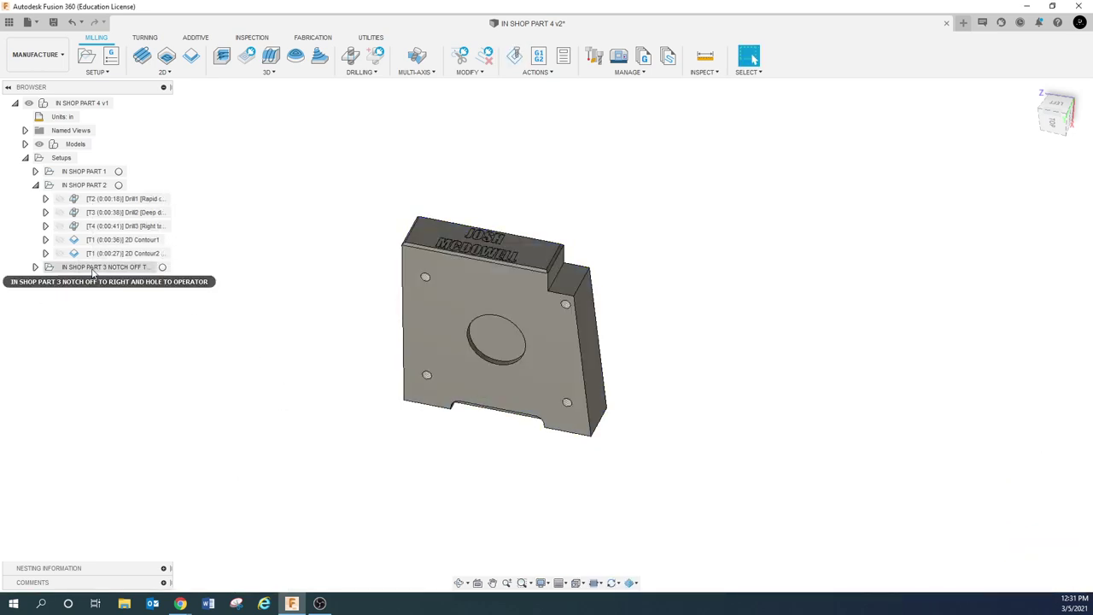
# Expand the nameplate setup and preview the Trace2 and 2D Contour3 toolpaths on the engraved face
pyautogui.click(34, 281)
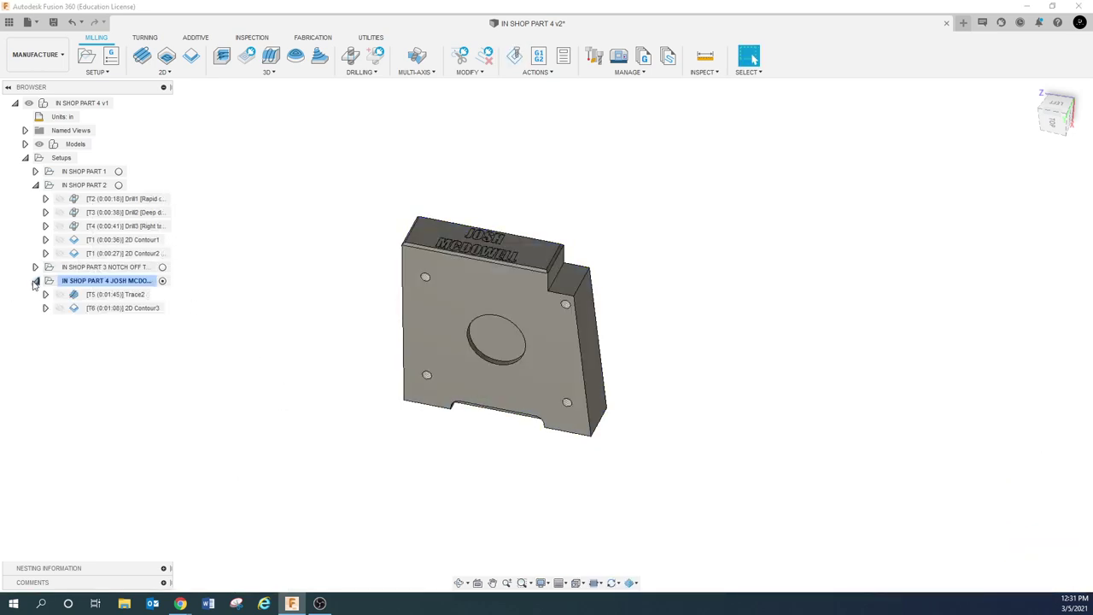
pyautogui.click(127, 295)
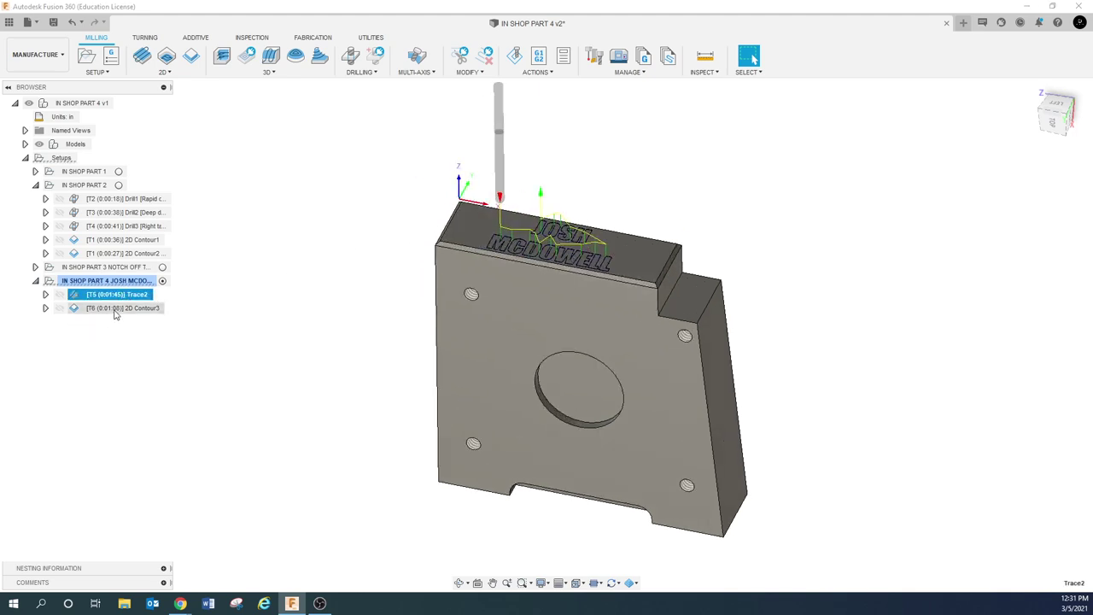
pyautogui.click(119, 308)
pyautogui.scroll(3, 538, 245)
pyautogui.keyDown('shift'); pyautogui.moveTo(538, 245); pyautogui.dragTo(454, 295, button='middle'); pyautogui.keyUp('shift')
pyautogui.press('Escape')
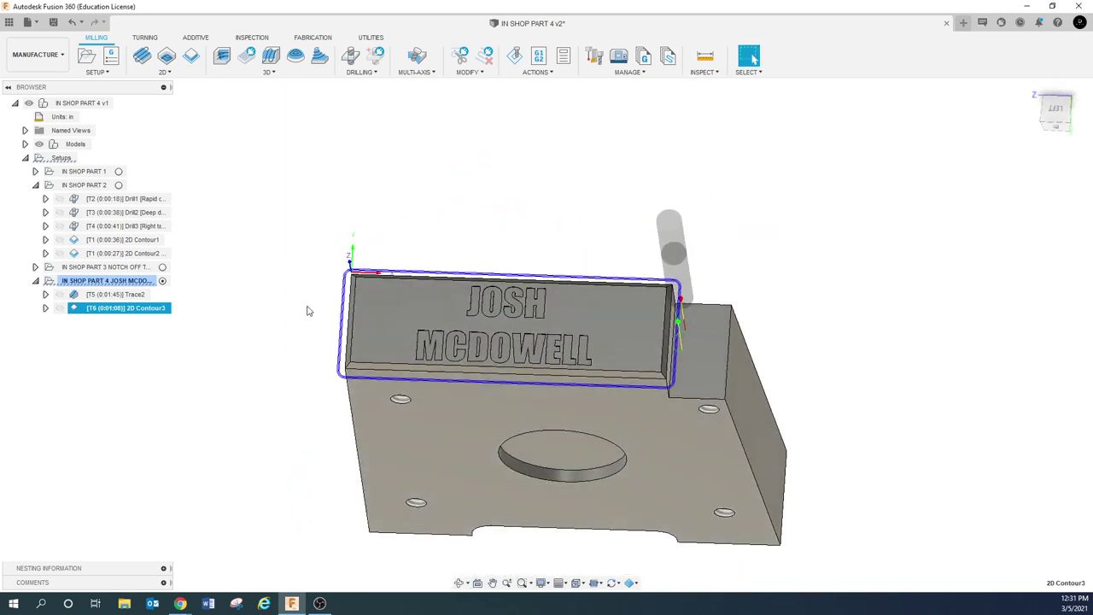
pyautogui.click(276, 327)
pyautogui.click(120, 294)
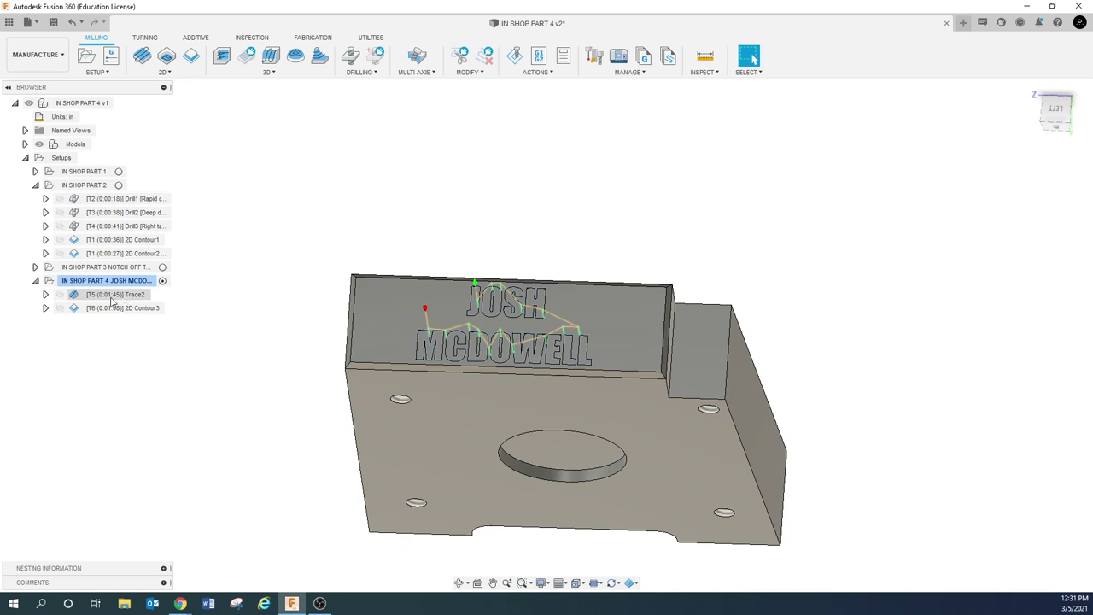
pyautogui.click(126, 308)
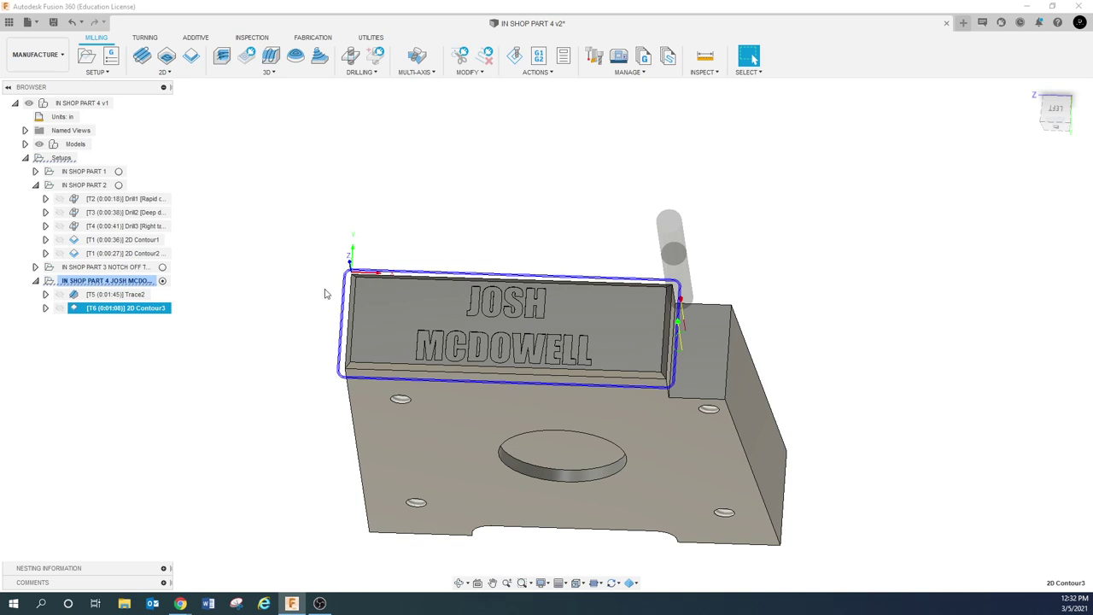
pyautogui.click(210, 249)
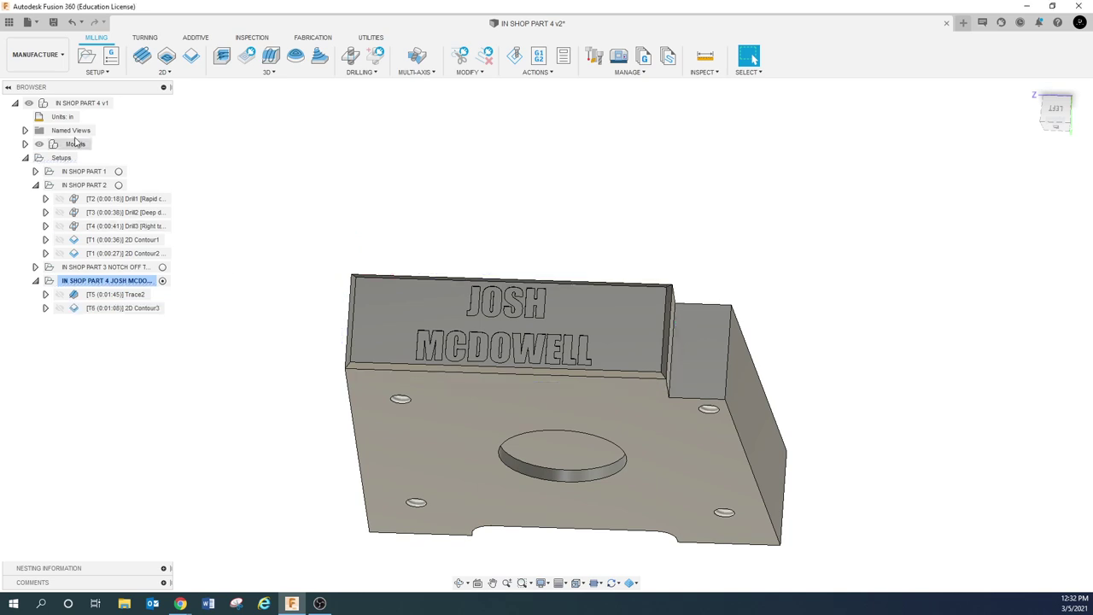
# Simulate the nameplate setup, review its machining time in Statistics, and exit the simulation
pyautogui.rightClick(77, 282)
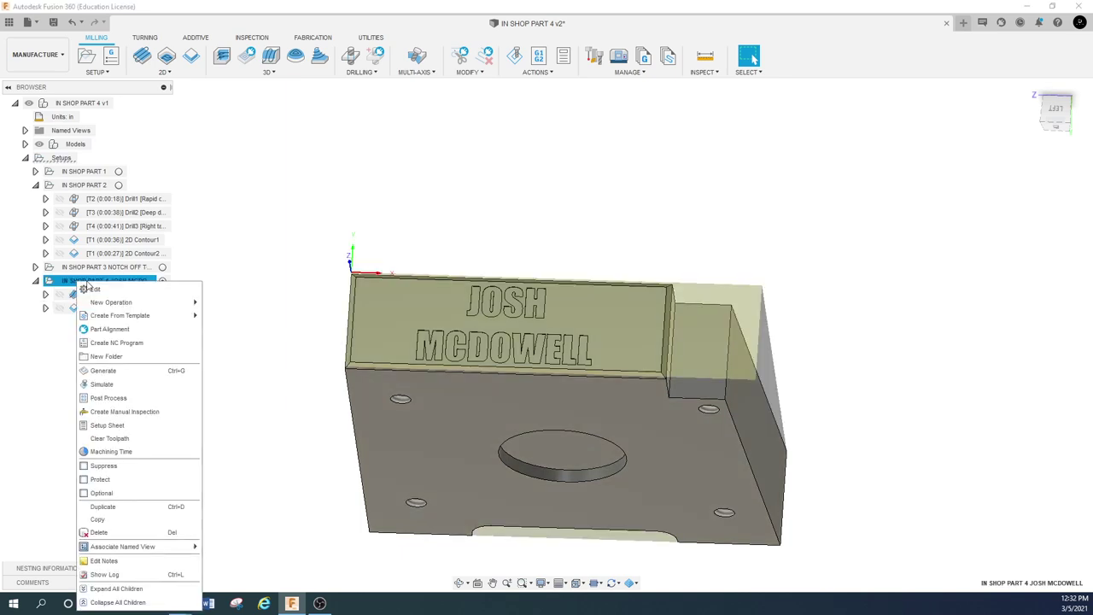
pyautogui.click(118, 385)
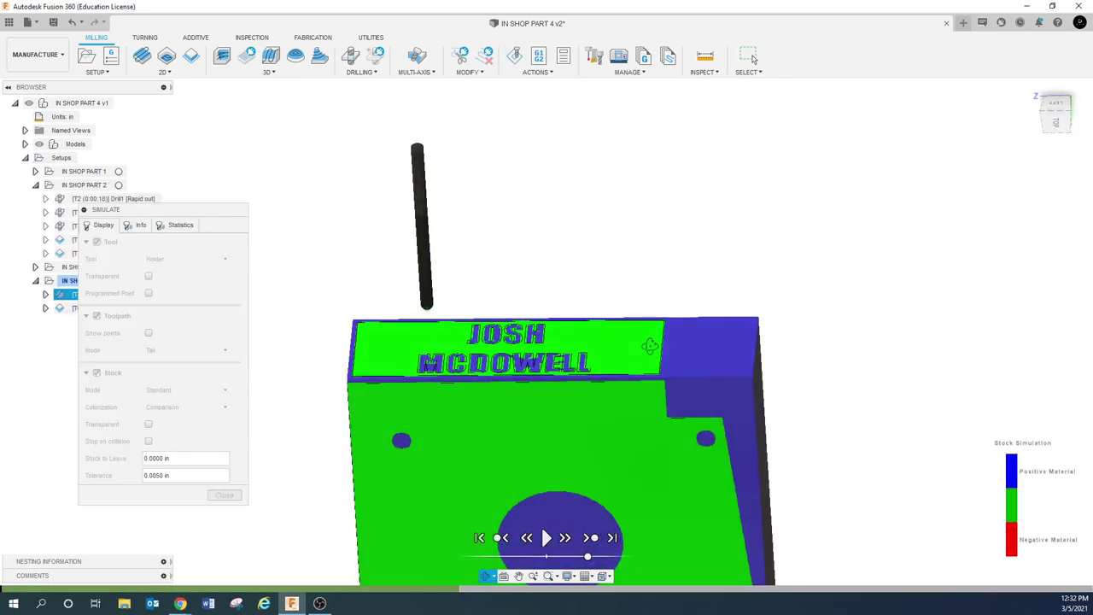
pyautogui.click(186, 476)
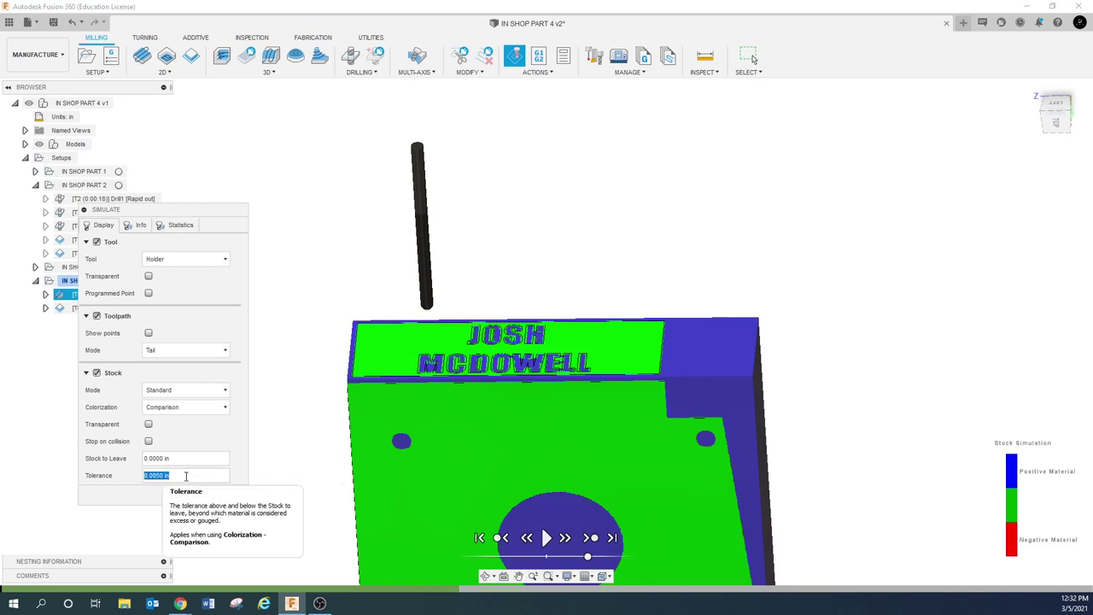
pyautogui.click(184, 225)
pyautogui.click(224, 329)
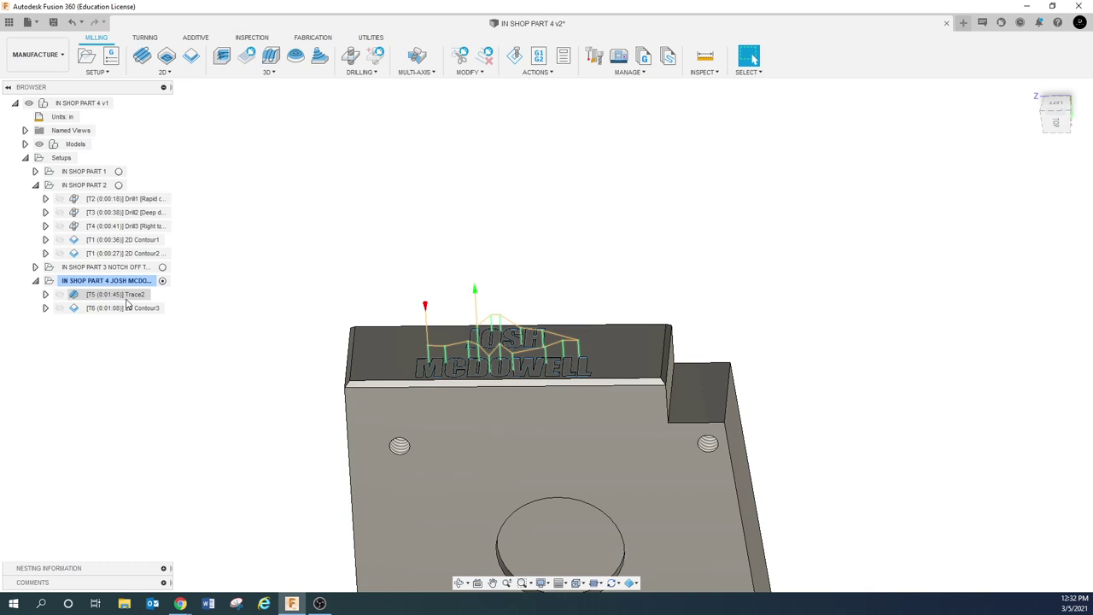
# Select 2D Contour3 to hide the Trace2 toolpath, then zoom, pan and orbit to reframe the part
pyautogui.click(128, 309)
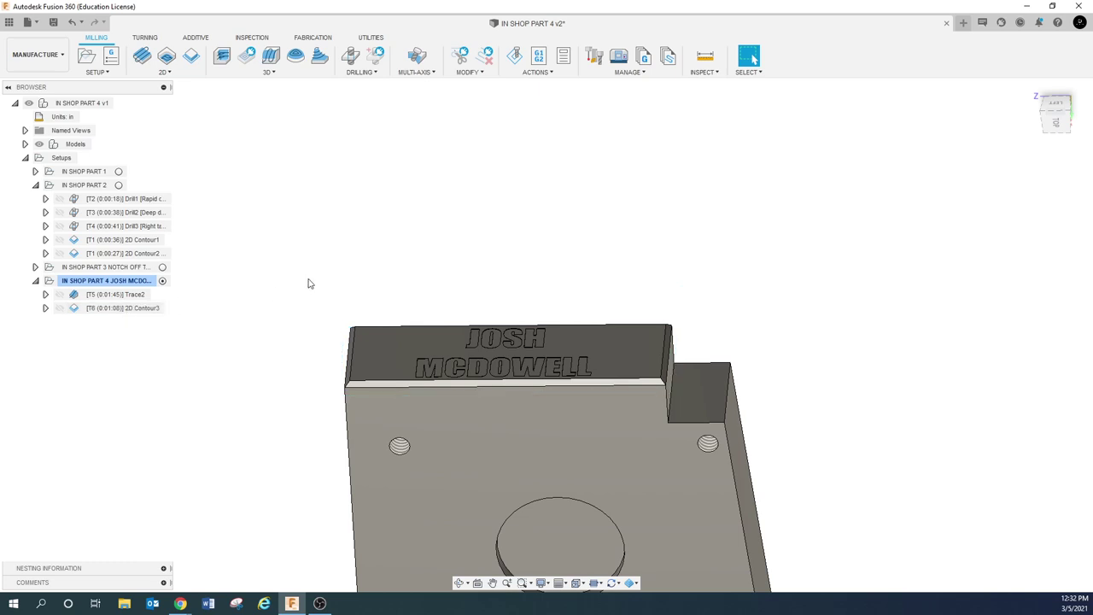
pyautogui.scroll(-3, 379, 260)
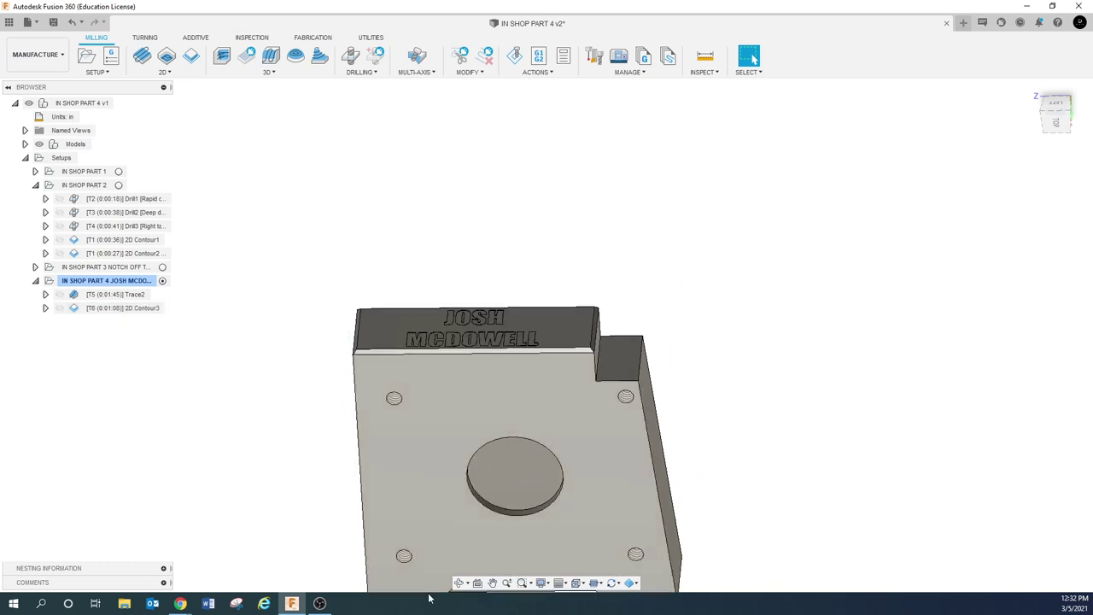
pyautogui.click(491, 582)
pyautogui.moveTo(492, 362); pyautogui.dragTo(442, 256)
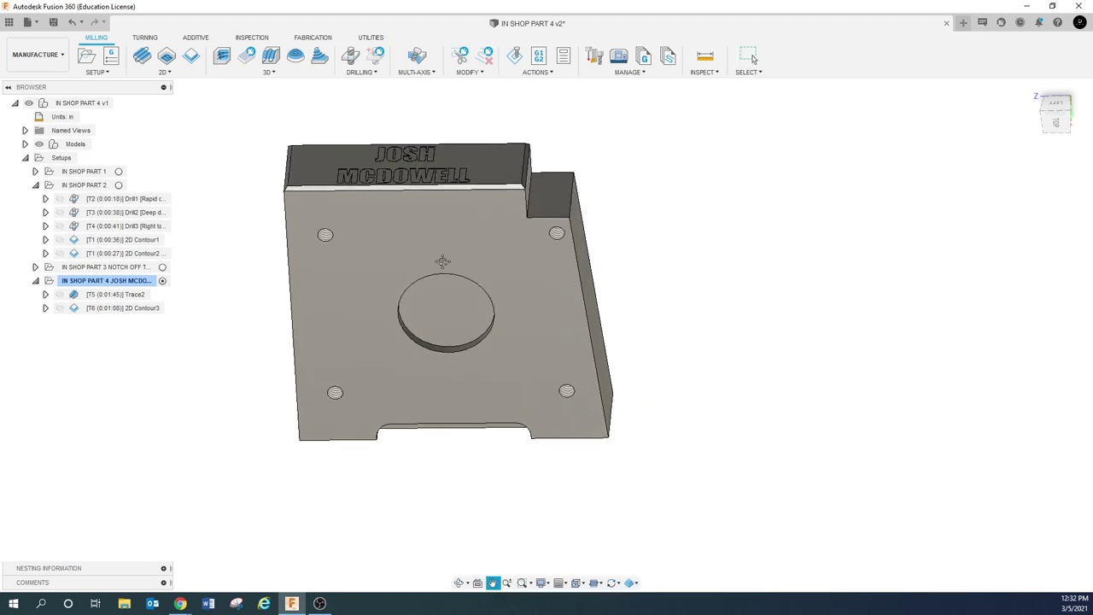
pyautogui.press('Escape')
pyautogui.keyDown('shift'); pyautogui.moveTo(463, 273); pyautogui.dragTo(472, 304, button='middle'); pyautogui.keyUp('shift')
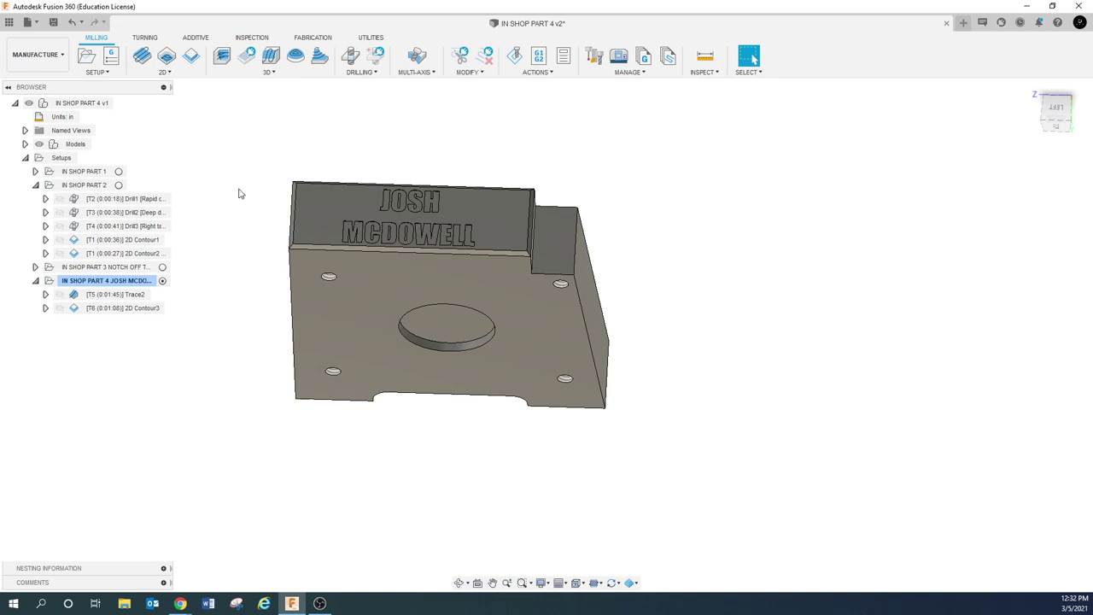
# Open Post Process for the nameplate setup and choose the HAAS (pre-NGC) / haas post configuration
pyautogui.rightClick(134, 283)
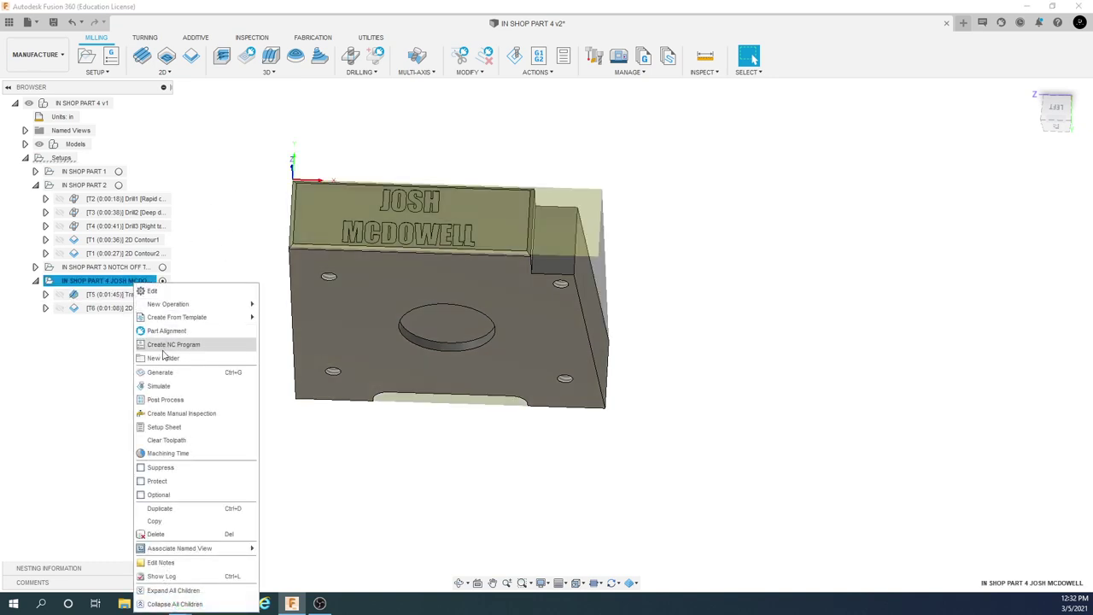
pyautogui.click(171, 400)
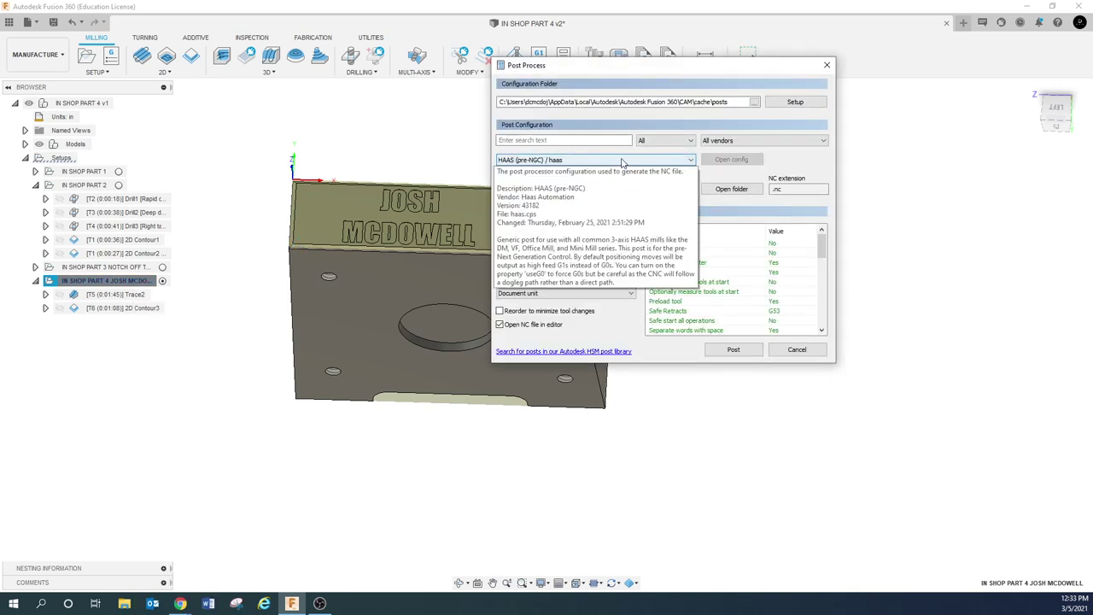
pyautogui.click(621, 162)
pyautogui.scroll(-5, 550, 328)
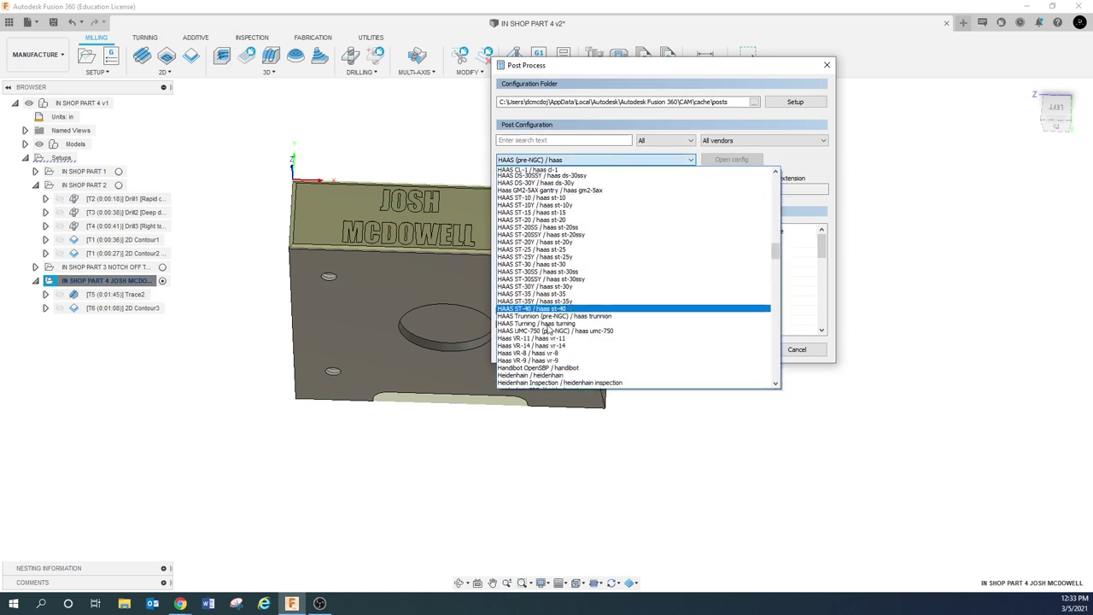
pyautogui.scroll(-4, 551, 327)
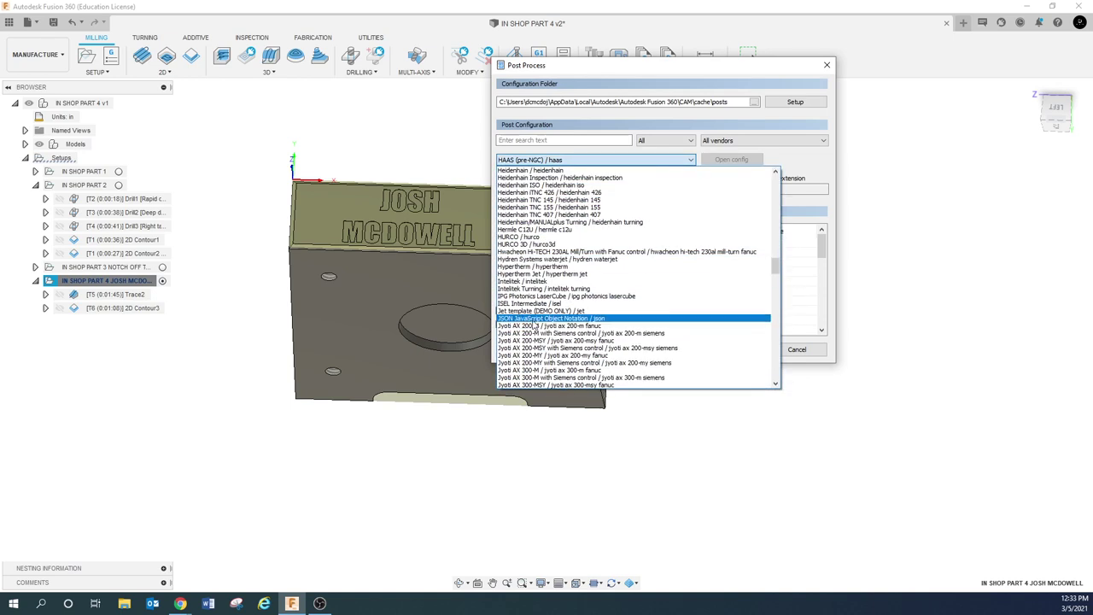
pyautogui.click(534, 232)
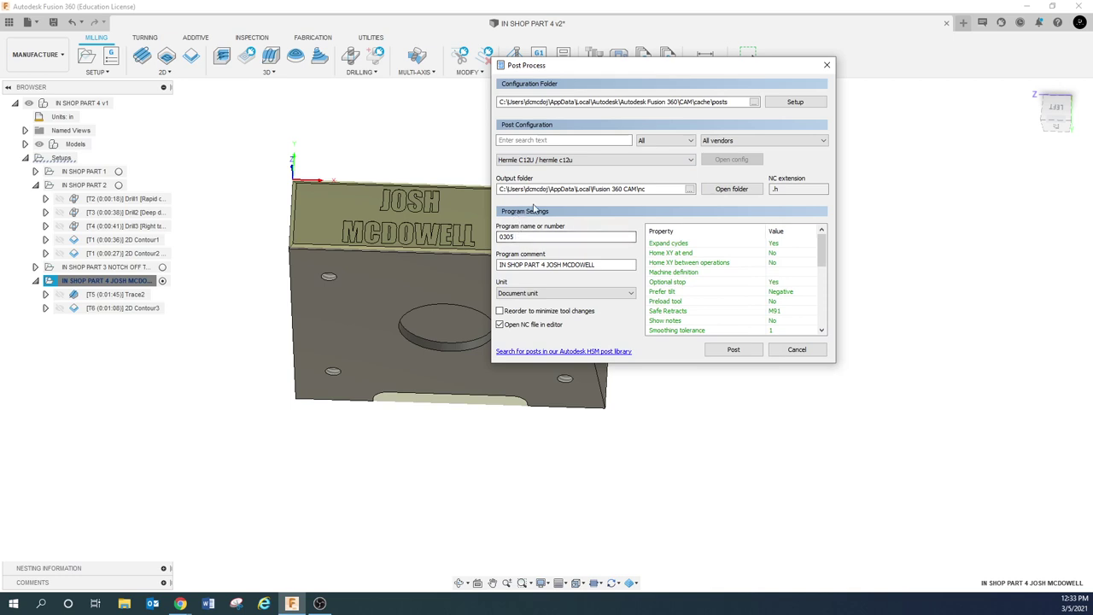
pyautogui.click(687, 160)
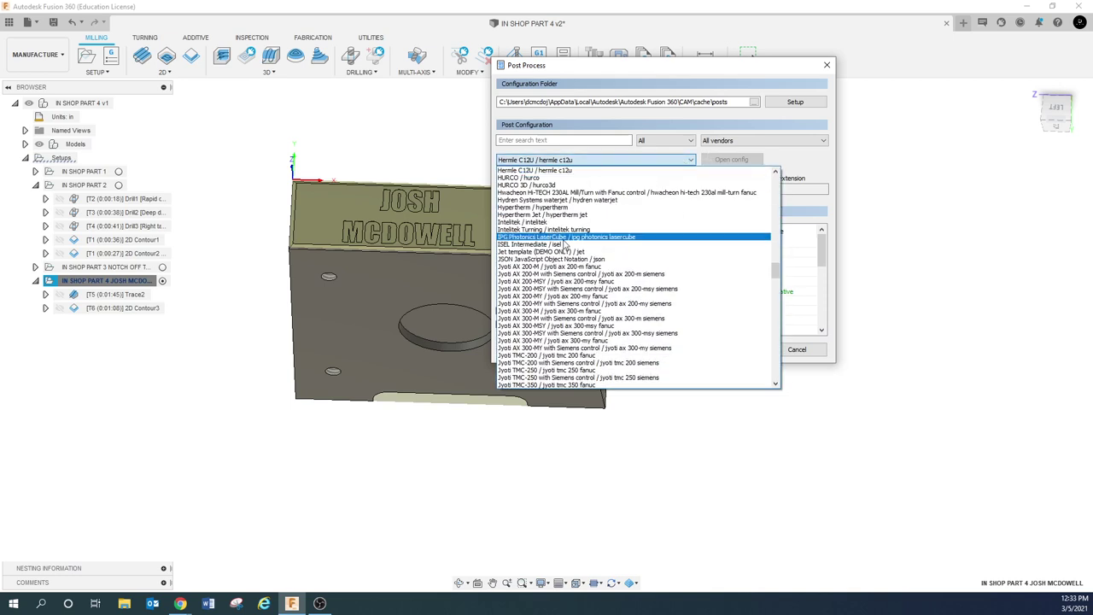
pyautogui.scroll(8, 553, 256)
pyautogui.scroll(2, 553, 256)
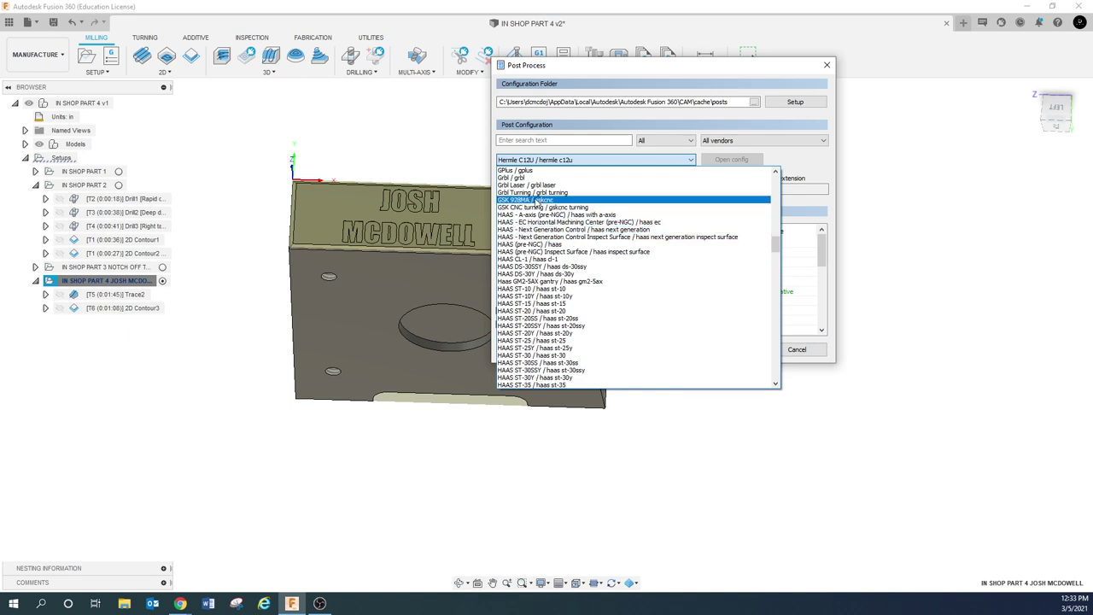
pyautogui.click(537, 243)
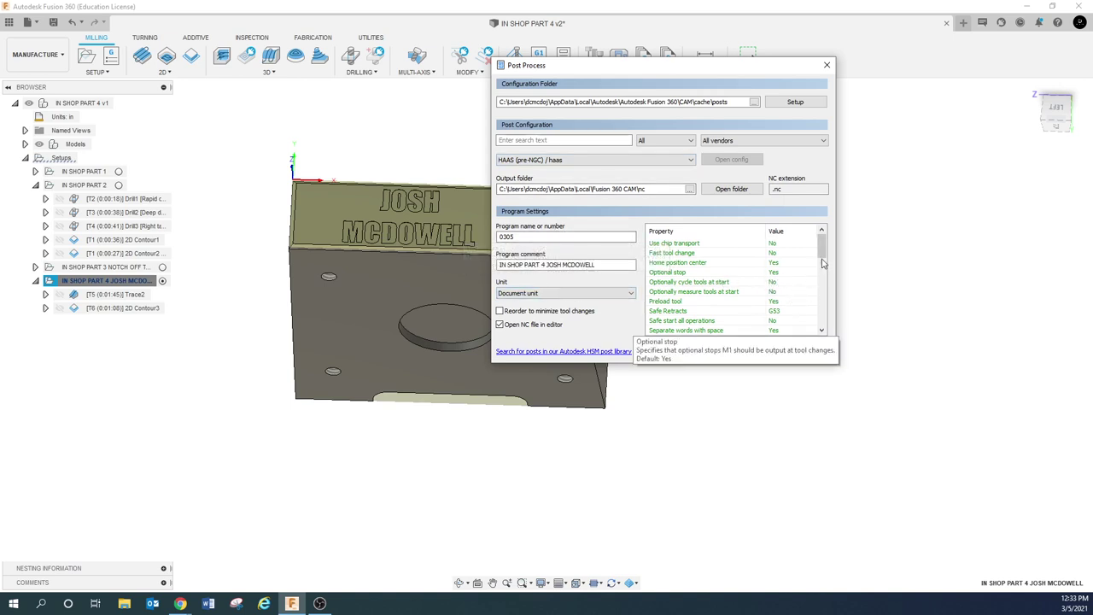
# Keep Preload tool at Yes, set Use G187 to Yes, and turn sequence numbers off
pyautogui.moveTo(823, 249); pyautogui.dragTo(820, 250)
pyautogui.click(794, 292)
pyautogui.click(794, 292)
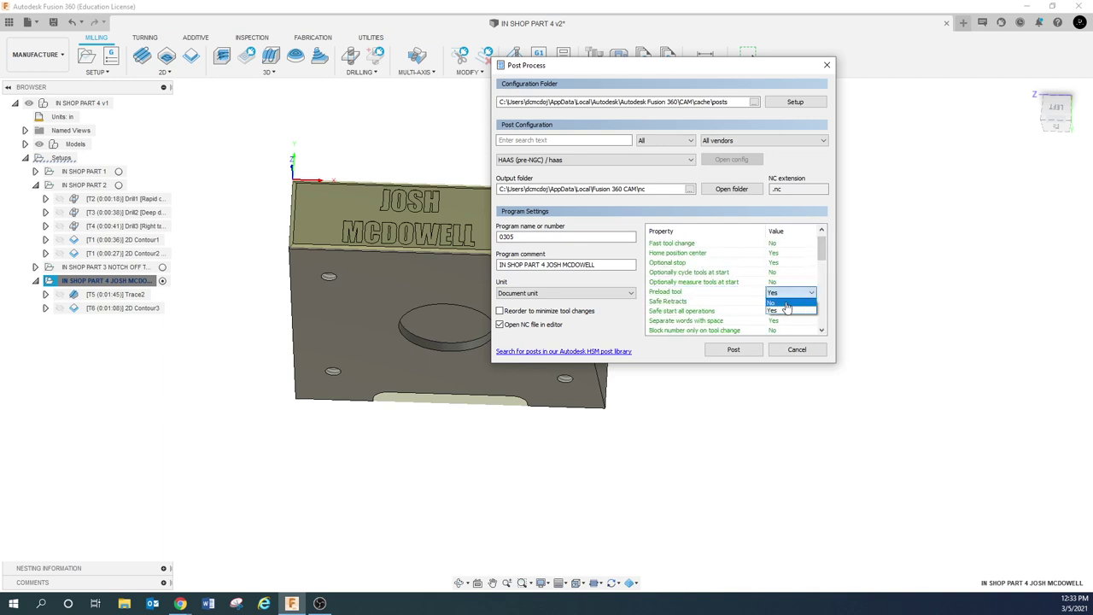
pyautogui.click(787, 309)
pyautogui.moveTo(822, 253); pyautogui.dragTo(819, 276)
pyautogui.click(786, 293)
pyautogui.click(774, 312)
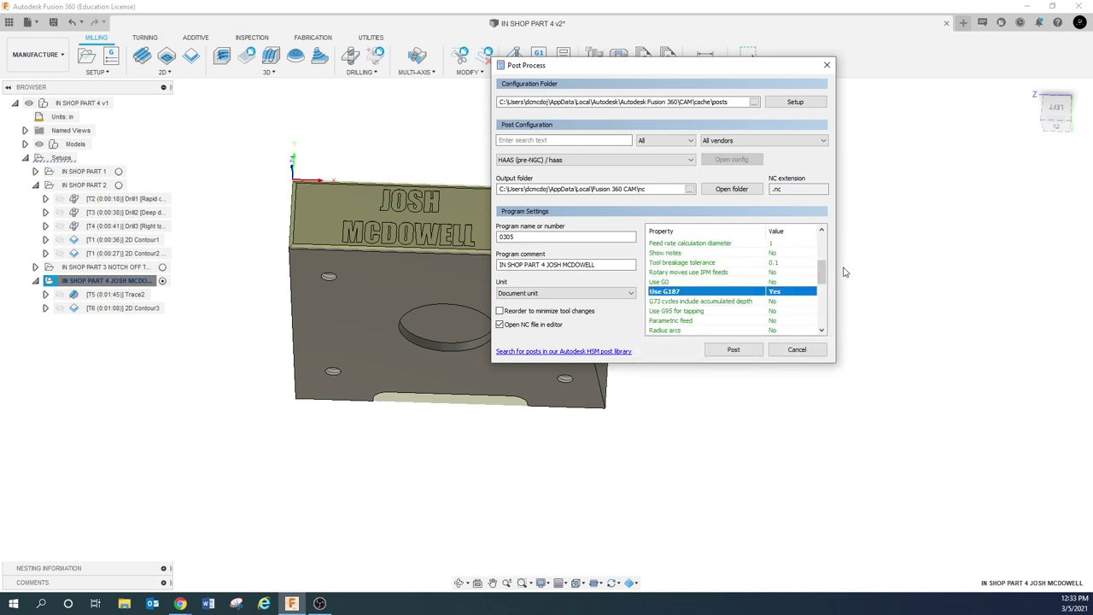
pyautogui.moveTo(821, 271); pyautogui.dragTo(820, 298)
pyautogui.click(785, 292)
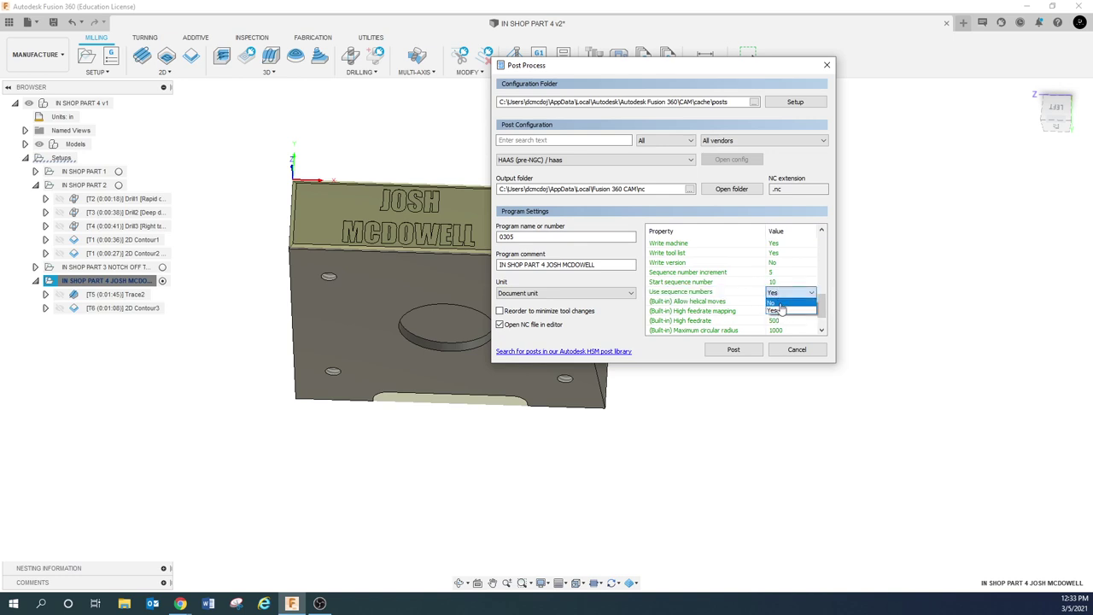
pyautogui.click(773, 302)
# Set the post processor Tolerance to 0.0005
pyautogui.scroll(-1, 822, 333)
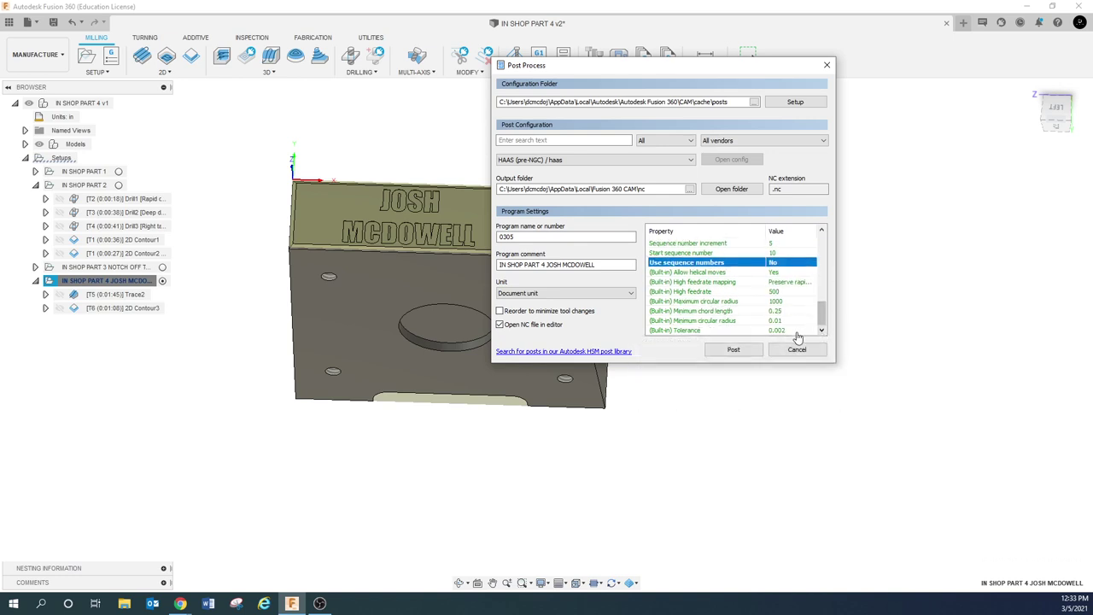
pyautogui.click(796, 331)
pyautogui.click(796, 330)
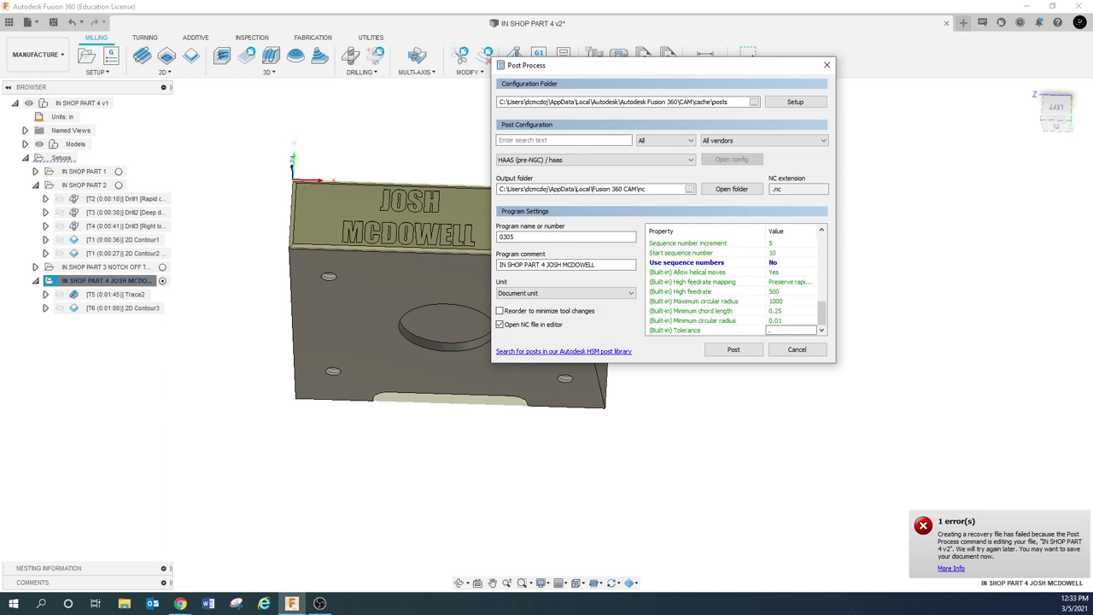
pyautogui.write('.005')
pyautogui.press('Left')
pyautogui.press('Left')
pyautogui.press('Left')
pyautogui.write('0')
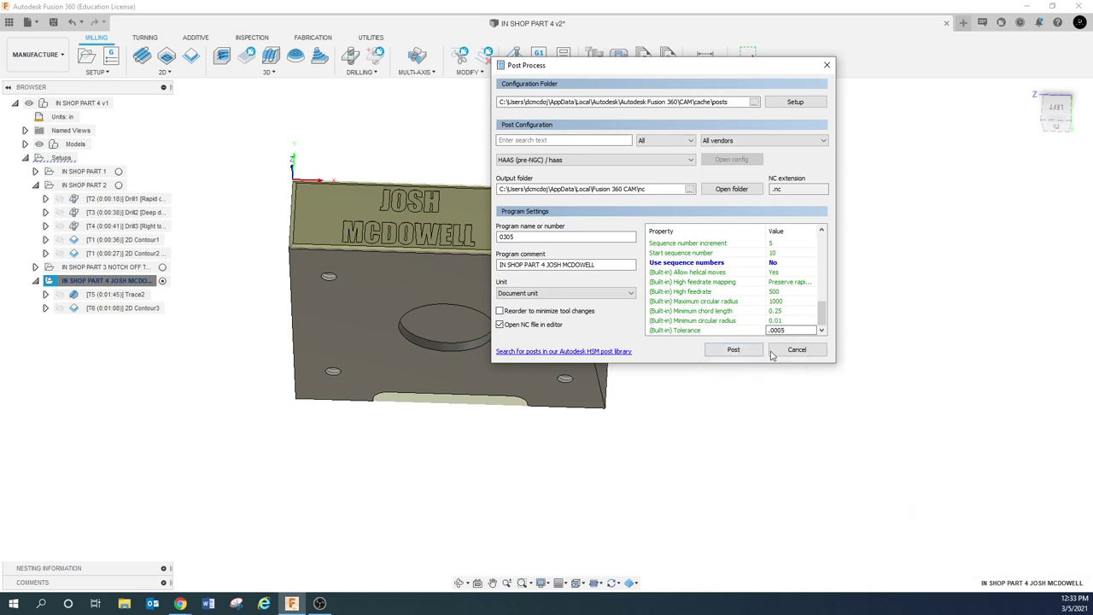
pyautogui.click(777, 300)
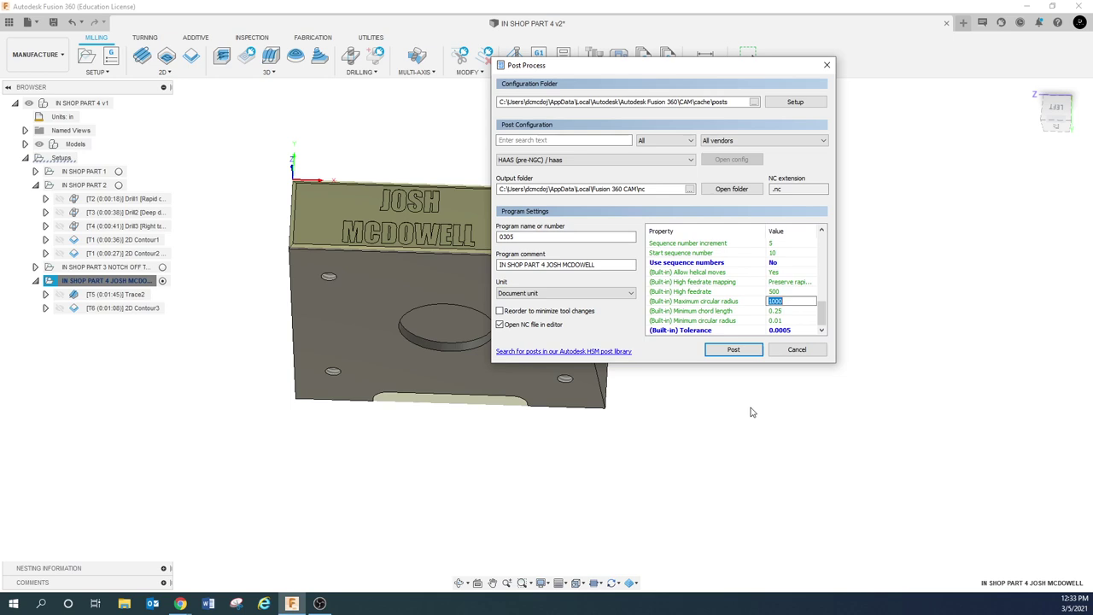
# Post the program to Haas NC code and save the design as version v2
pyautogui.moveTo(723, 72); pyautogui.dragTo(902, 122)
pyautogui.click(912, 400)
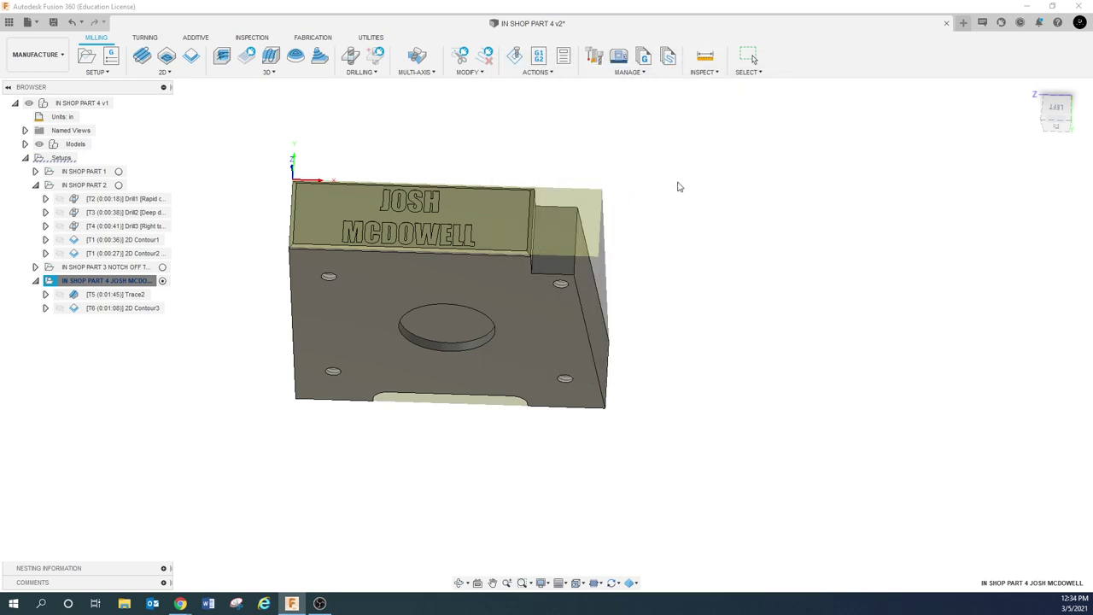
pyautogui.click(54, 21)
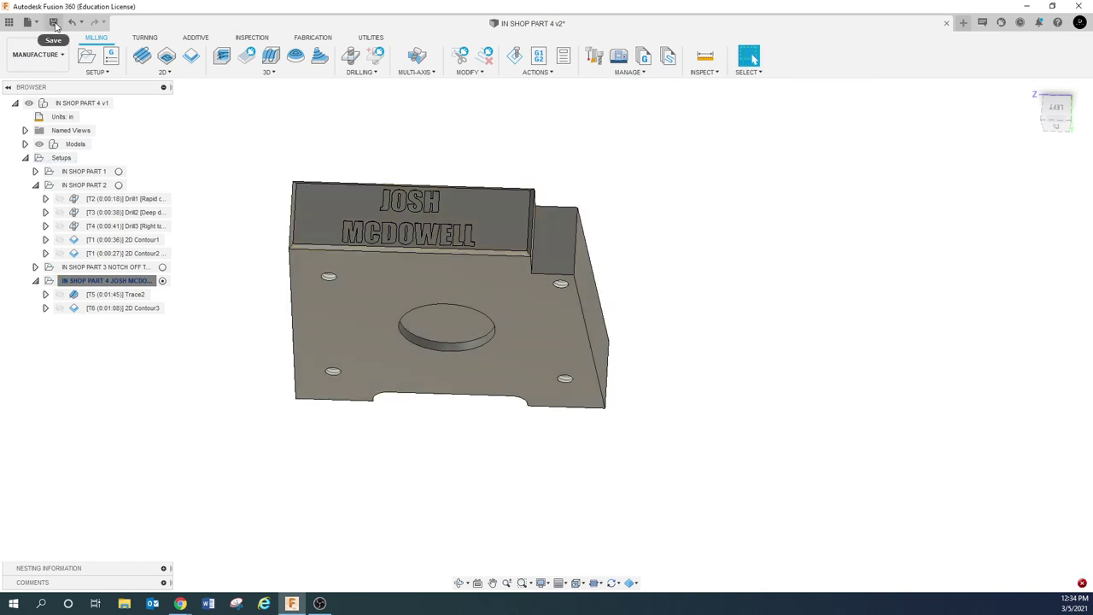
pyautogui.click(543, 320)
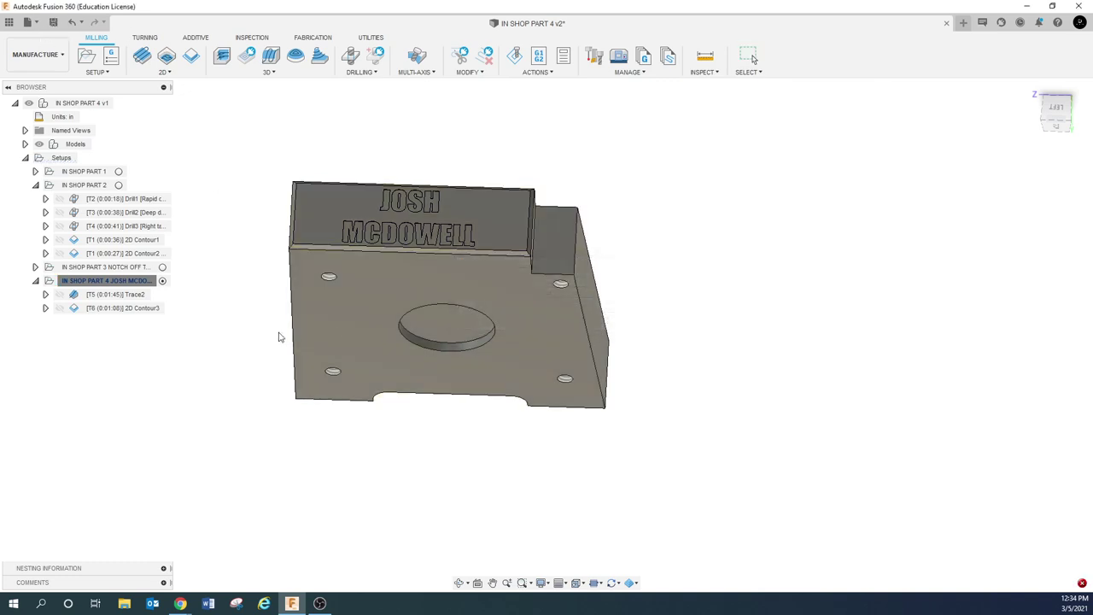